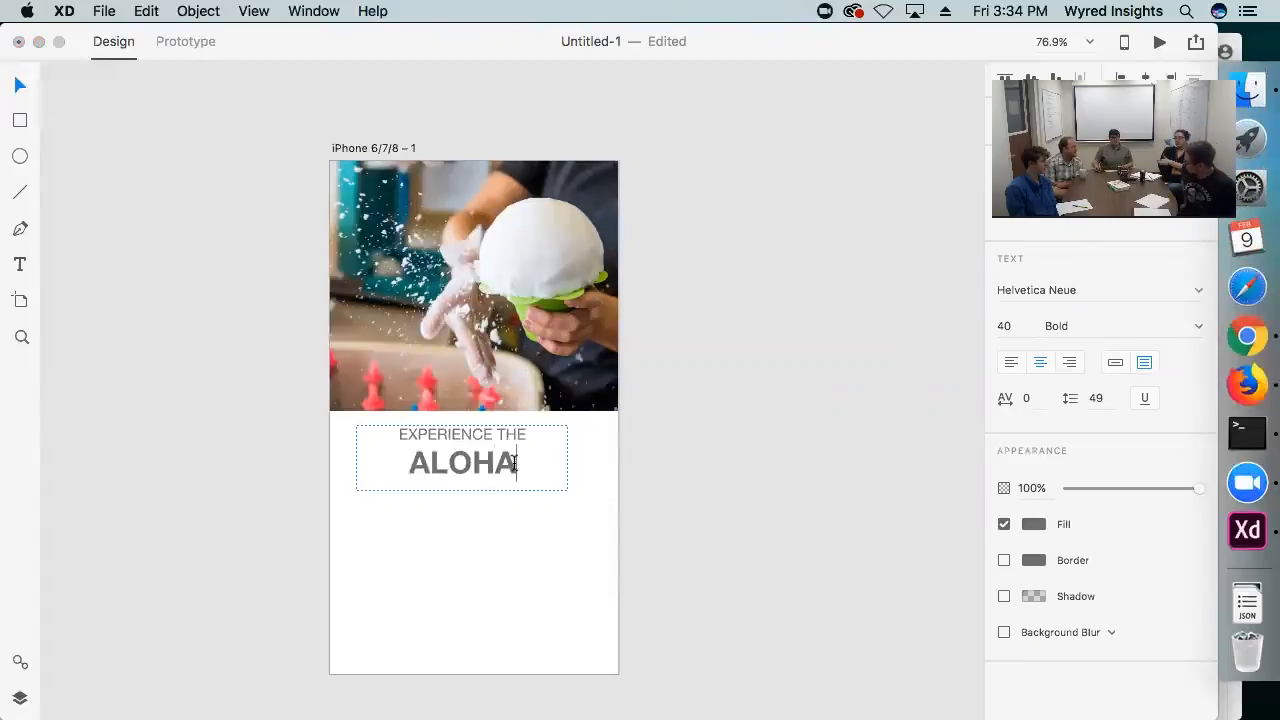
{"action": "left_click", "coordinate": [1199, 290]}
{"action": "scroll", "coordinate": [1023, 526], "scroll_direction": "down", "scroll_amount": 5}
{"action": "left_click", "coordinate": [885, 446]}
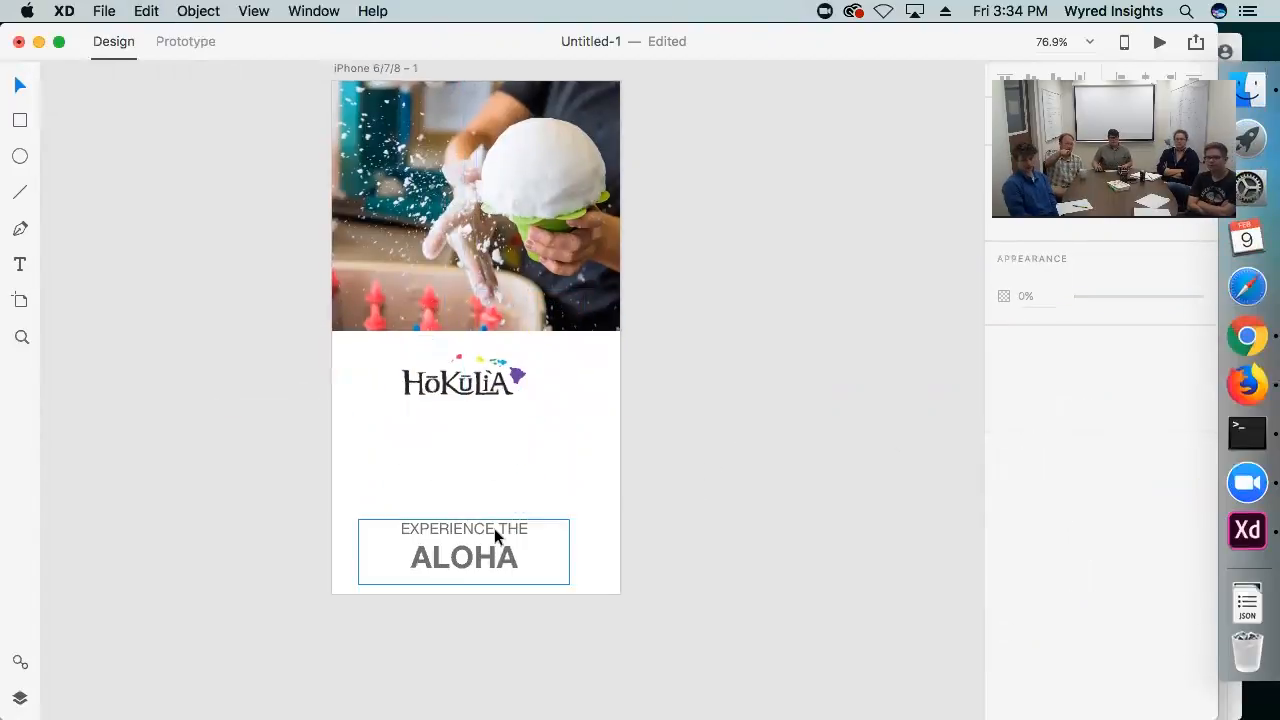
Place the Hokulia logo below the photo and position the EXPERIENCE THE ALOHA text beneath it
{"action": "left_click_drag", "start_coordinate": [494, 528], "coordinate": [485, 421]}
{"action": "left_click", "coordinate": [582, 410]}
{"action": "scroll", "coordinate": [582, 410], "scroll_direction": "up", "scroll_amount": 2}
{"action": "left_click", "coordinate": [500, 444]}
{"action": "scroll", "coordinate": [500, 444], "scroll_direction": "down", "scroll_amount": 1}
{"action": "mouse_move", "coordinate": [620, 460]}
{"action": "left_mouse_down"}
{"action": "mouse_move", "coordinate": [614, 383]}
{"action": "mouse_move", "coordinate": [614, 460]}
{"action": "left_mouse_up"}
Extend the iPhone 6/7/8 – 1 artboard downward past its viewport to a height of about 1089
{"action": "left_click", "coordinate": [346, 84]}
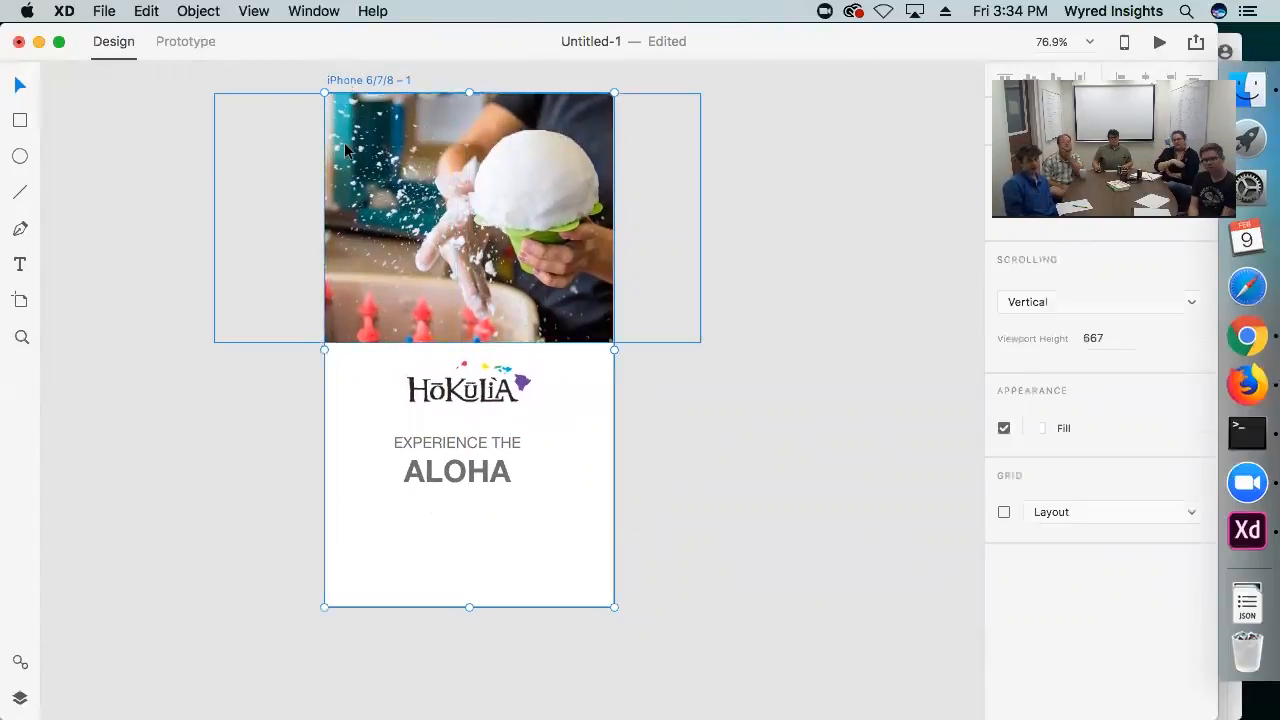
{"action": "scroll", "coordinate": [296, 308], "scroll_direction": "down", "scroll_amount": 4}
{"action": "scroll", "coordinate": [486, 540], "scroll_direction": "down", "scroll_amount": 4}
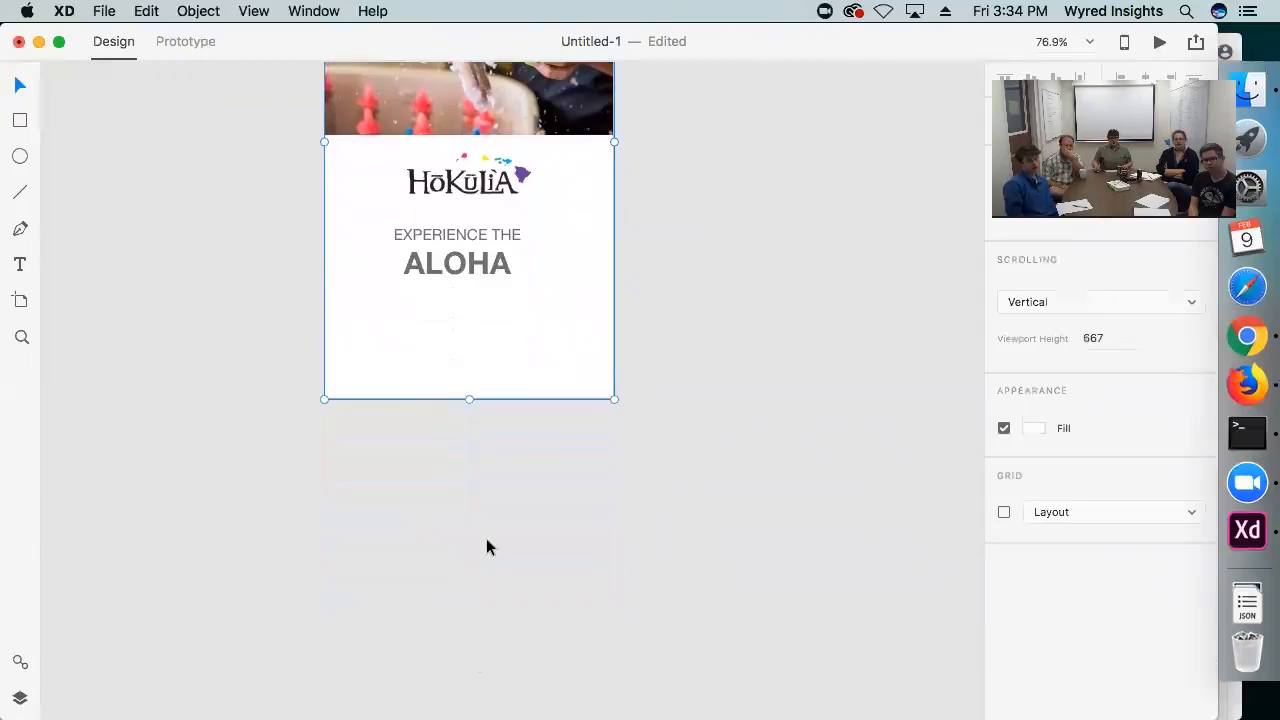
{"action": "left_click_drag", "start_coordinate": [467, 353], "coordinate": [467, 679]}
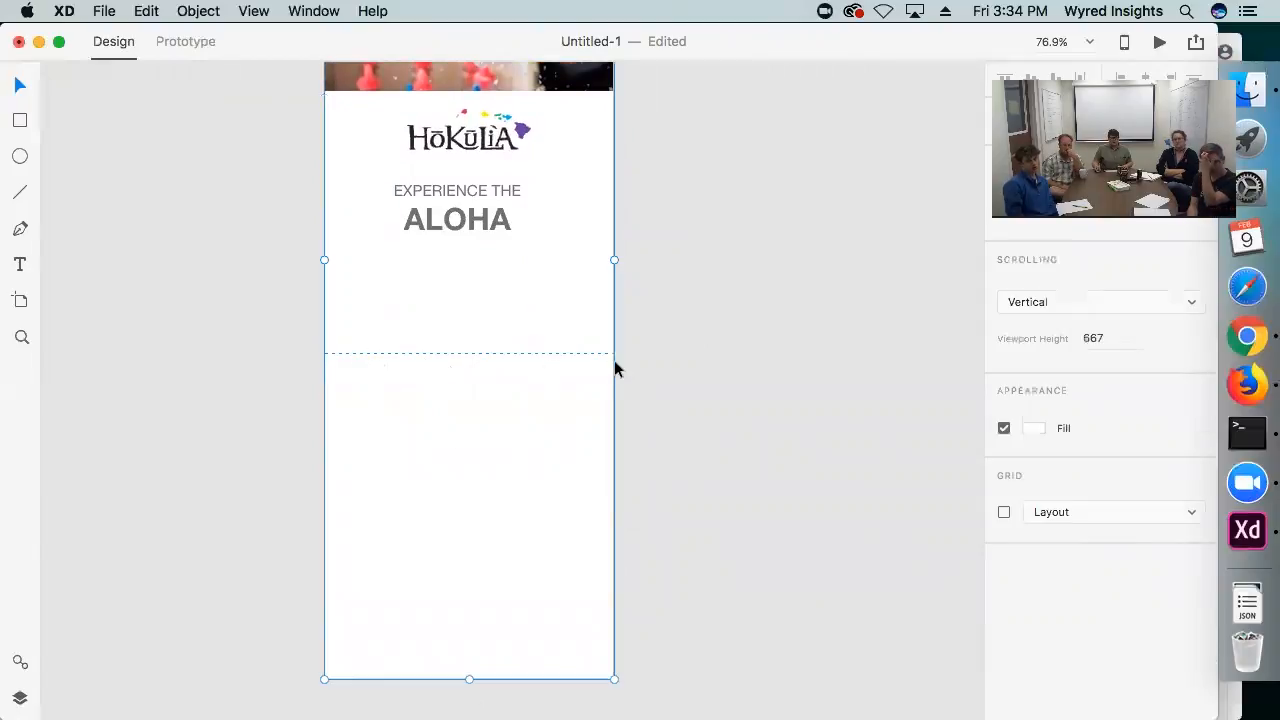
{"action": "left_click", "coordinate": [640, 362]}
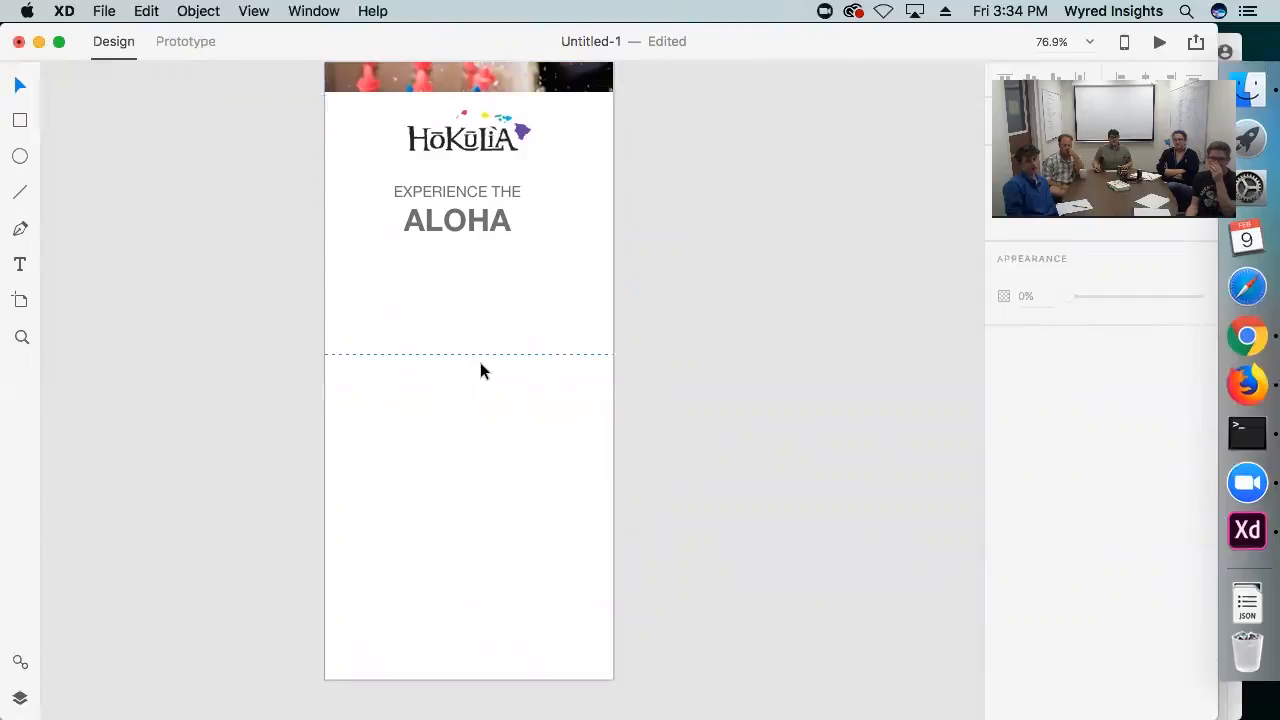
Add a red header bar across the top of the artboard with a white hamburger icon and a small copy of the Hokulia logo
{"action": "scroll", "coordinate": [480, 370], "scroll_direction": "up", "scroll_amount": 7}
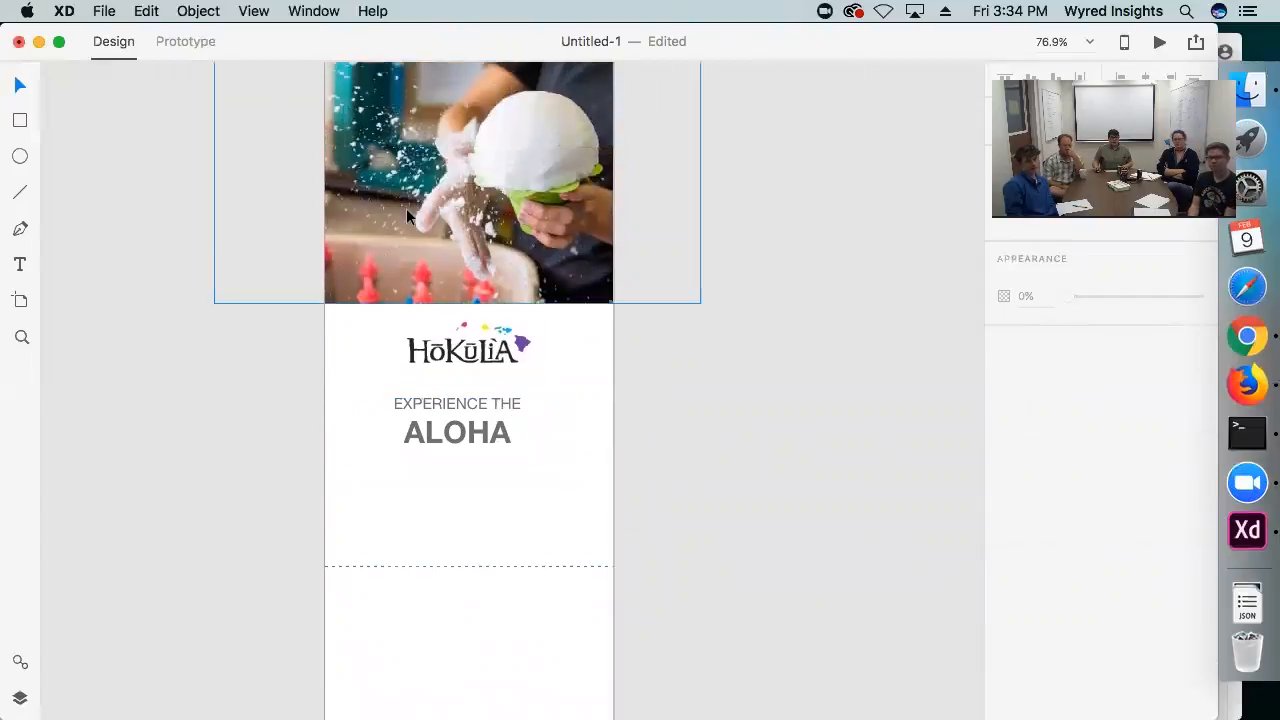
{"action": "scroll", "coordinate": [470, 400], "scroll_direction": "up", "scroll_amount": 2}
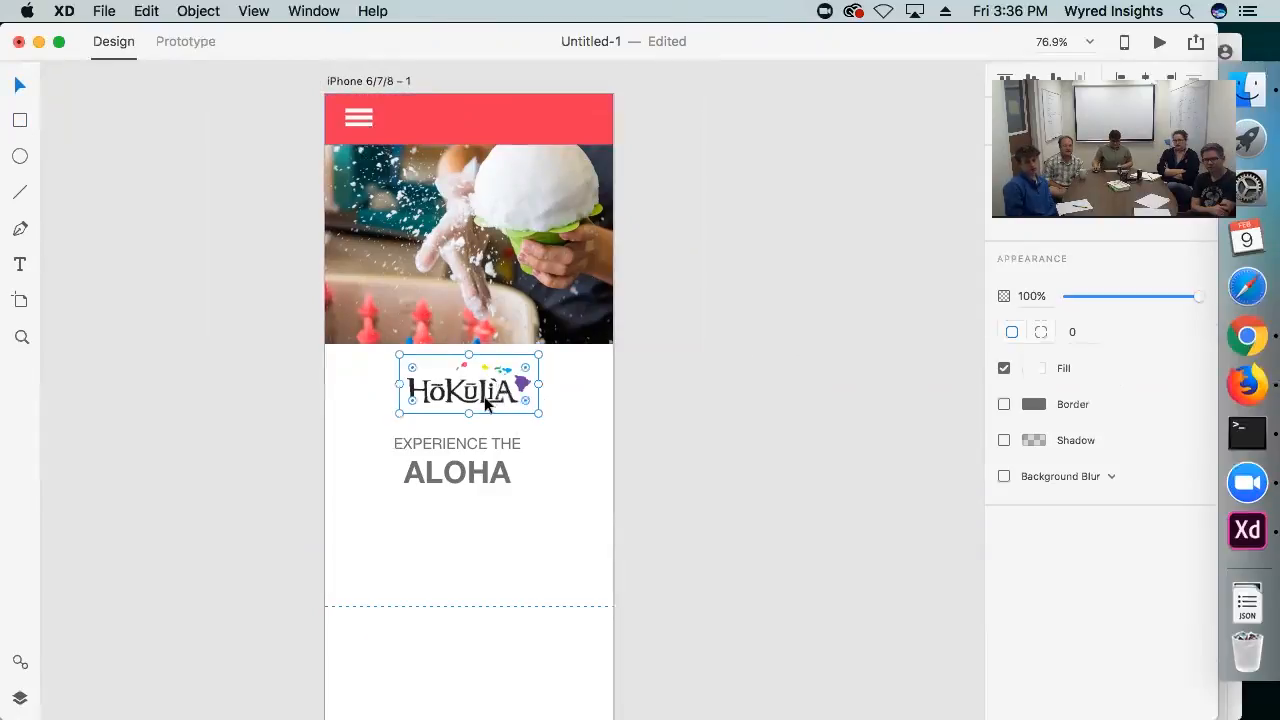
{"action": "left_click_drag", "start_coordinate": [484, 396], "coordinate": [470, 125]}
{"action": "left_click", "coordinate": [780, 204]}
{"action": "left_click", "coordinate": [694, 184]}
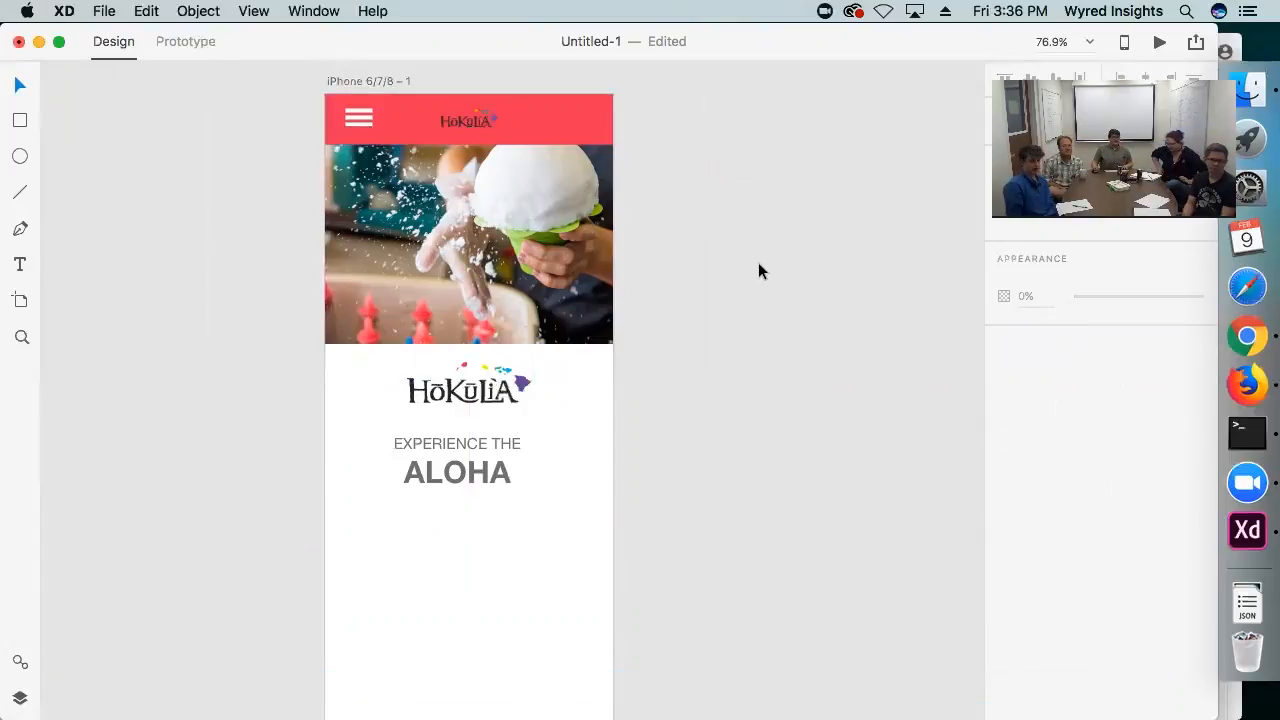
Switch to Google Chrome to look at the Proto.io new project page, and return to Adobe XD
{"action": "left_click", "coordinate": [1266, 336]}
{"action": "left_click", "coordinate": [147, 60]}
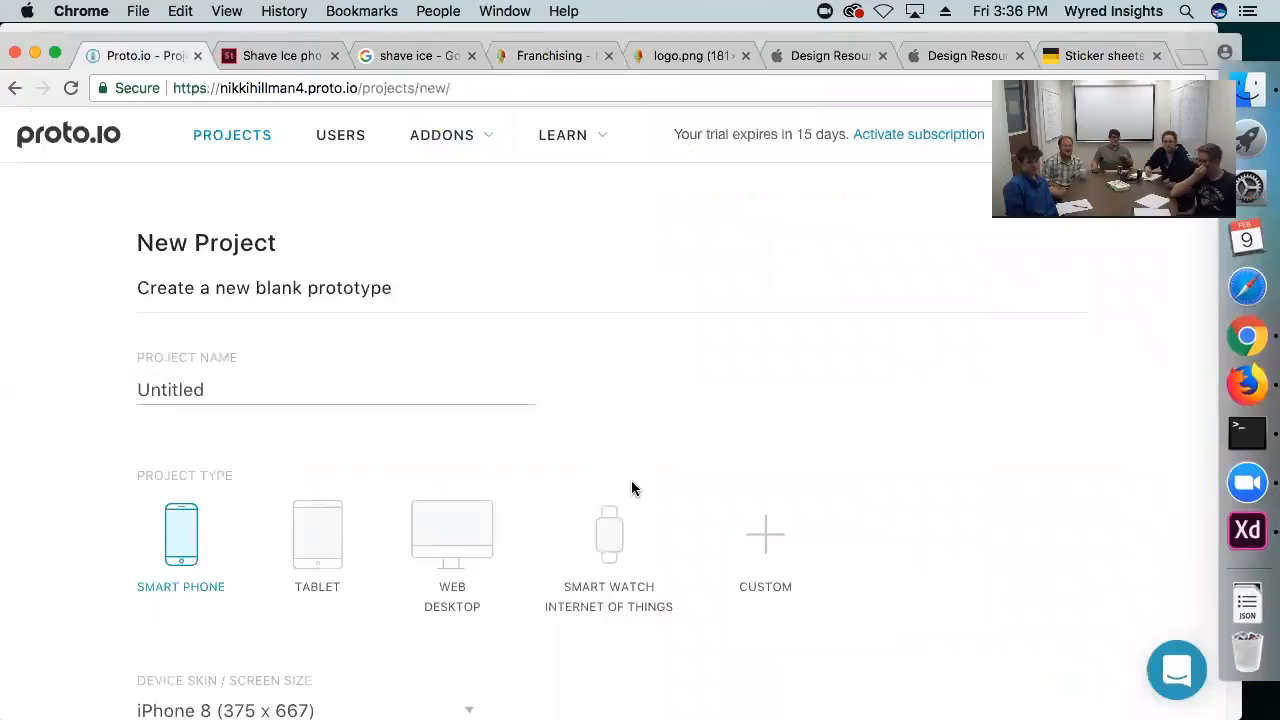
{"action": "left_click", "coordinate": [1264, 536]}
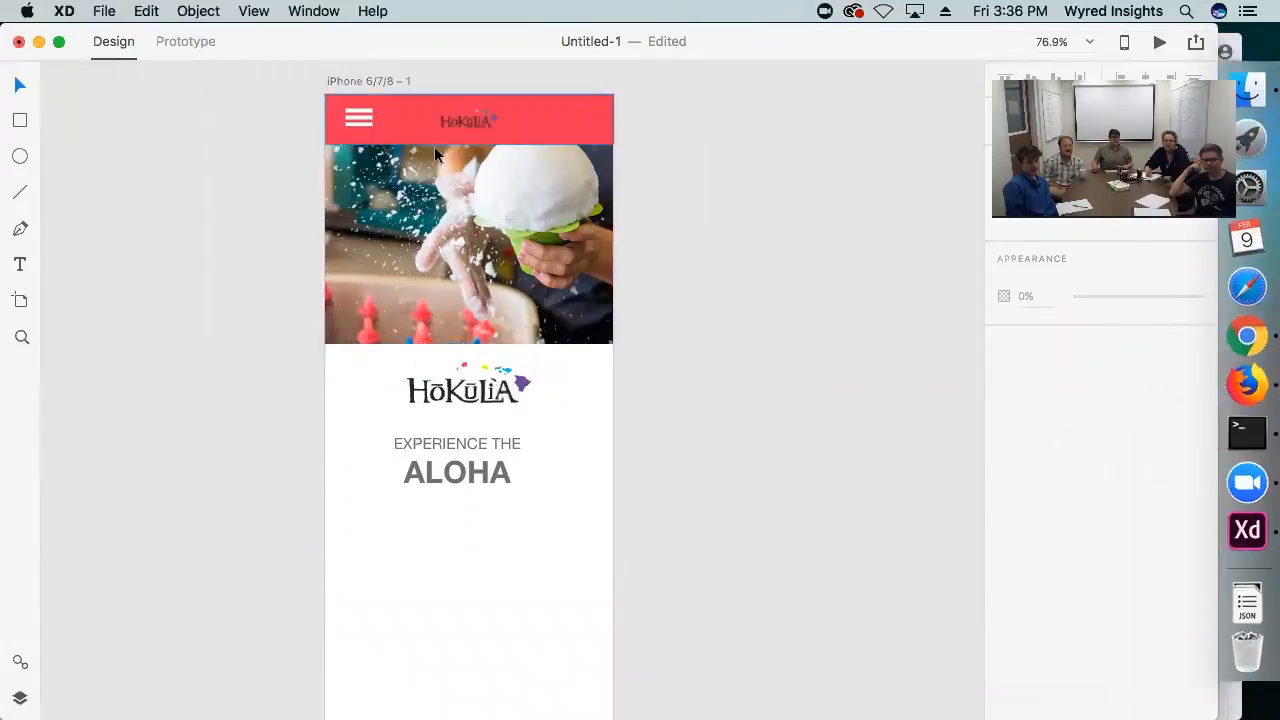
Draw a full-width rectangle over the middle of the photo, remove its border and fill it with #000000 at 45% opacity
{"action": "scroll", "coordinate": [240, 375], "scroll_direction": "down", "scroll_amount": 1}
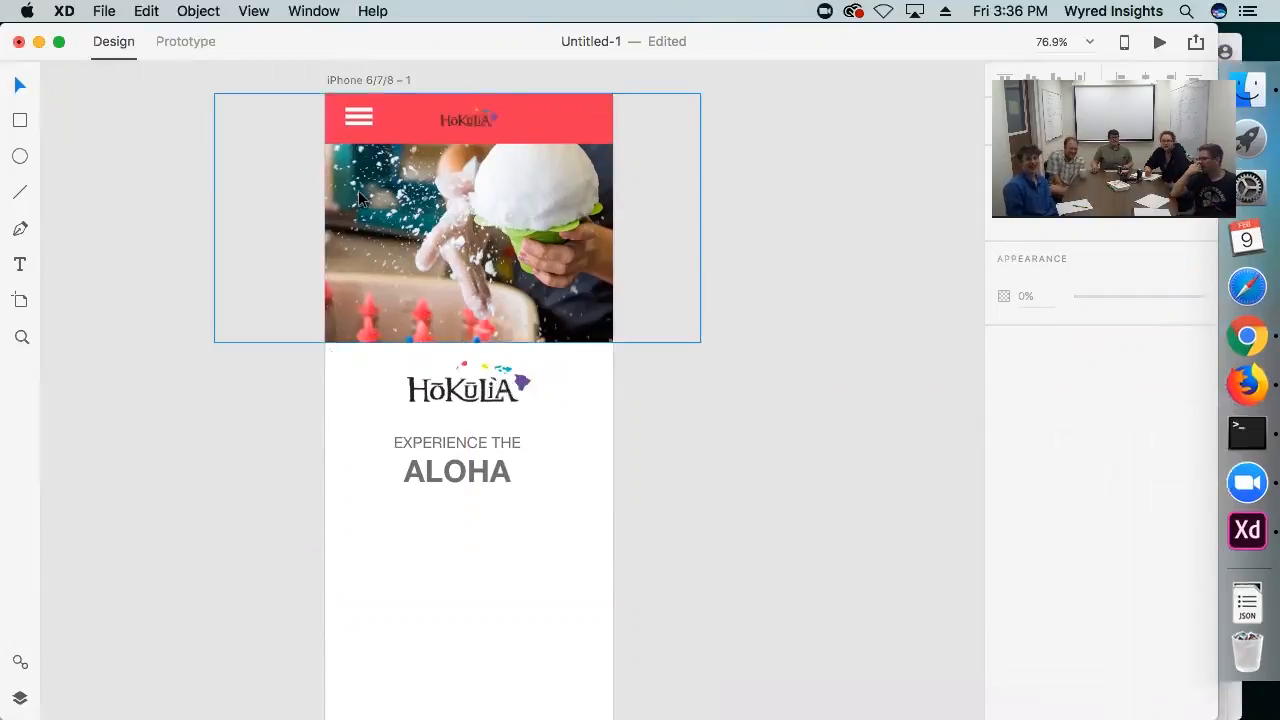
{"action": "scroll", "coordinate": [553, 320], "scroll_direction": "down", "scroll_amount": 1}
{"action": "scroll", "coordinate": [552, 320], "scroll_direction": "down", "scroll_amount": 1}
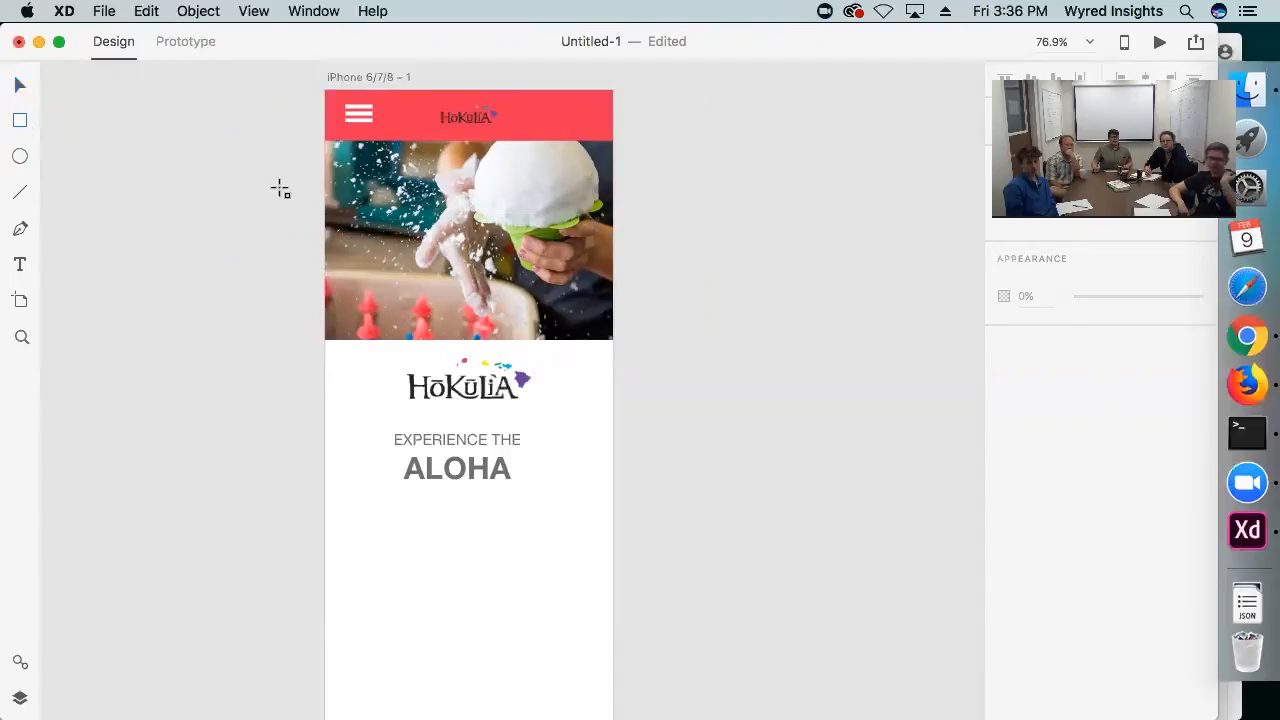
{"action": "mouse_move", "coordinate": [324, 172]}
{"action": "left_mouse_down"}
{"action": "mouse_move", "coordinate": [651, 289]}
{"action": "mouse_move", "coordinate": [617, 300]}
{"action": "mouse_move", "coordinate": [610, 276]}
{"action": "left_mouse_up"}
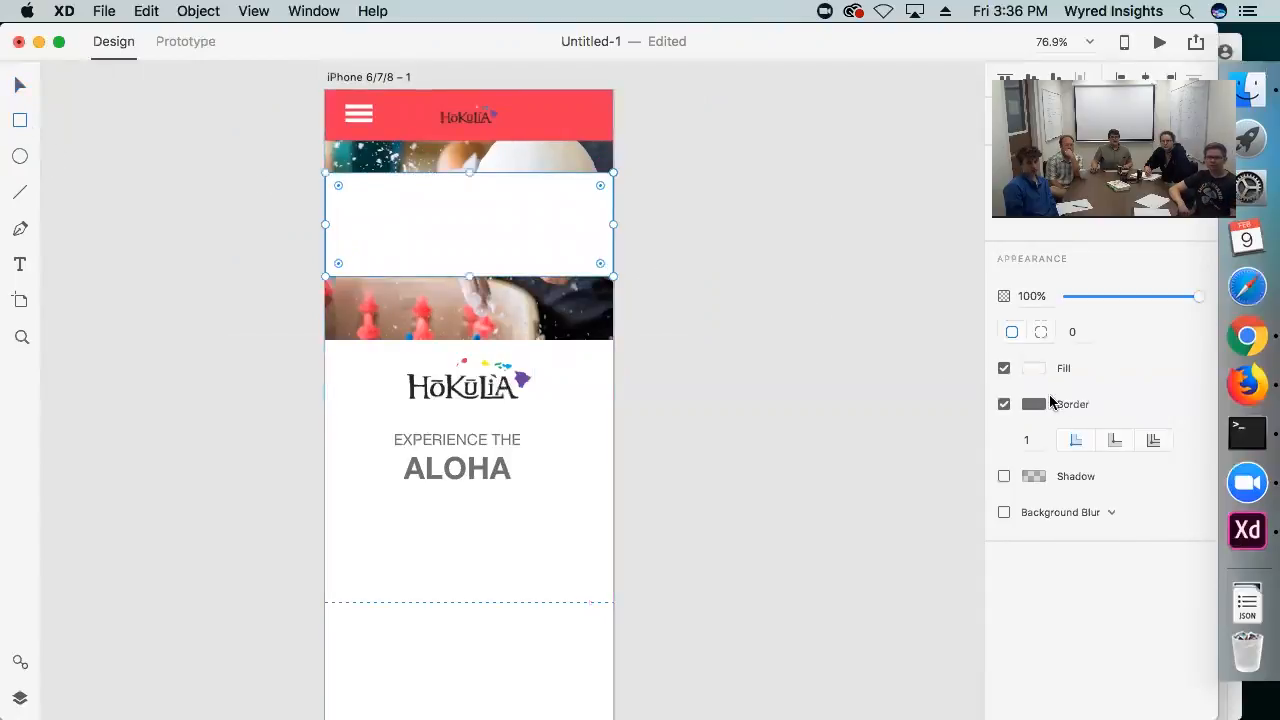
{"action": "left_click", "coordinate": [1003, 404]}
{"action": "left_click", "coordinate": [1033, 368]}
{"action": "left_click_drag", "start_coordinate": [930, 360], "coordinate": [720, 430]}
{"action": "left_click_drag", "start_coordinate": [988, 348], "coordinate": [993, 358]}
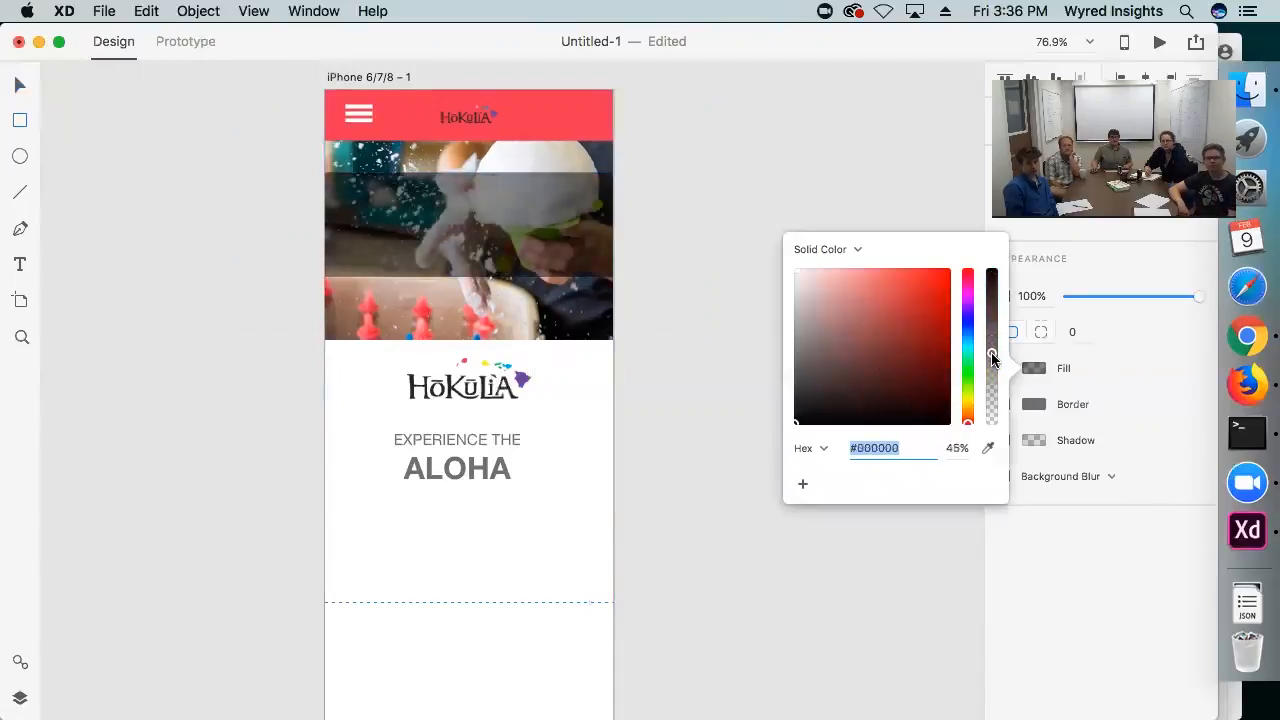
{"action": "left_click", "coordinate": [22, 88]}
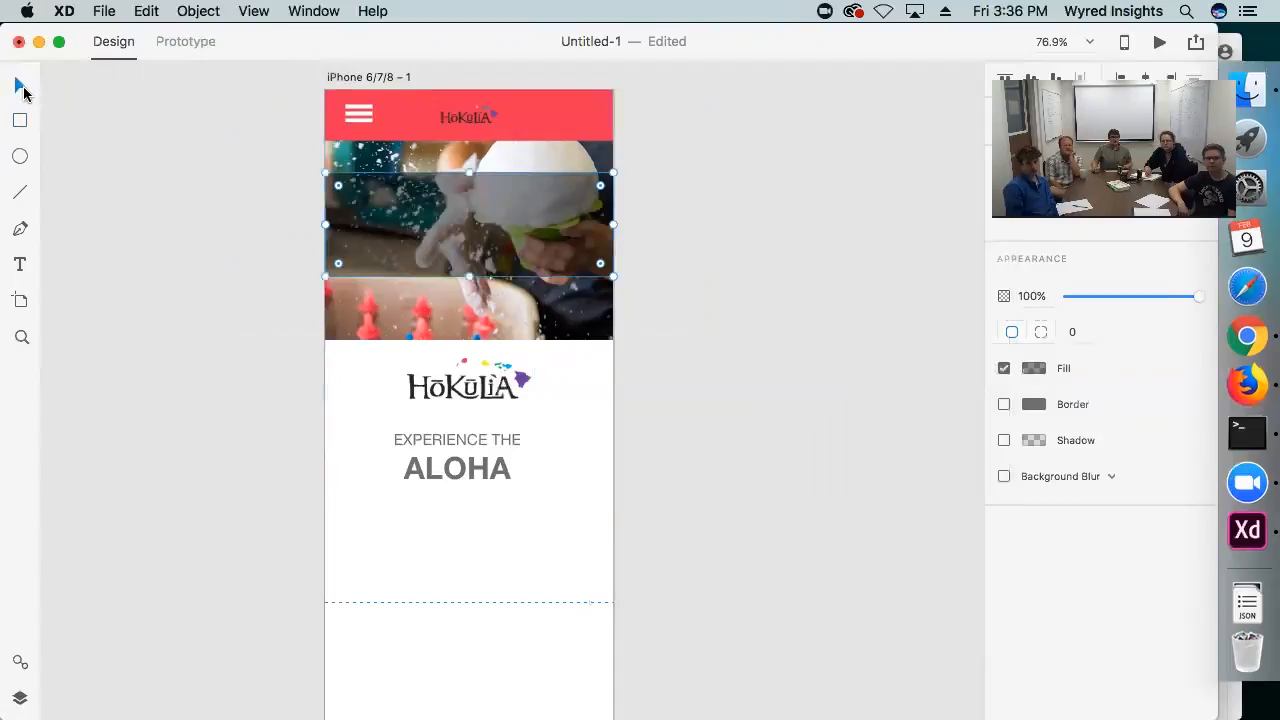
Narrow the dark overlay to leave side margins and position it with the white EXPERIENCE THE ALOHA text over the upper photo
{"action": "left_click_drag", "start_coordinate": [325, 222], "coordinate": [358, 224]}
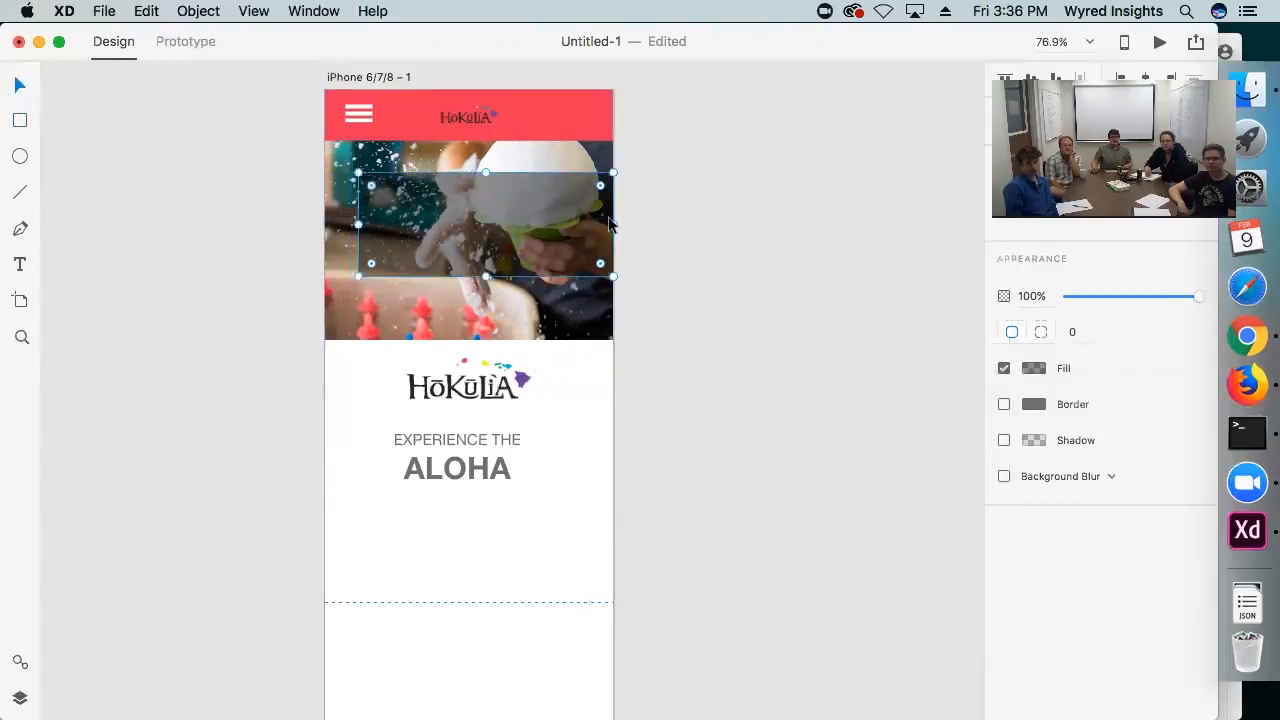
{"action": "left_click_drag", "start_coordinate": [530, 228], "coordinate": [522, 220]}
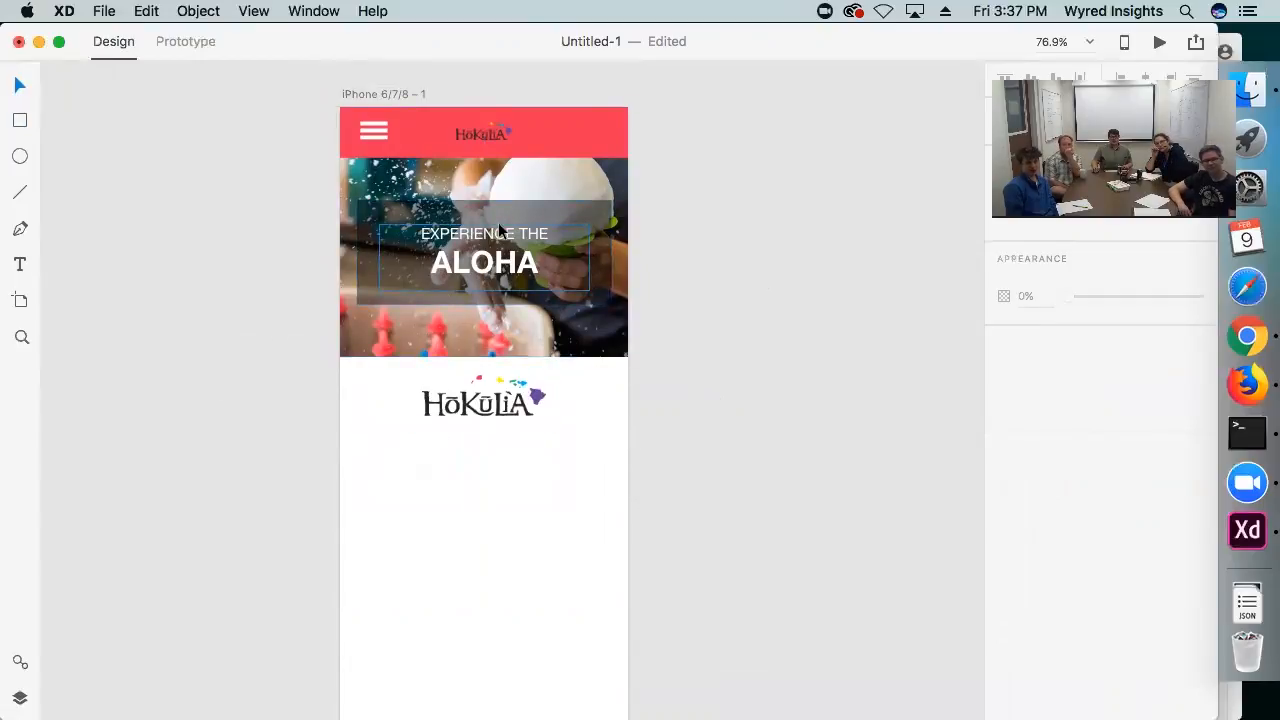
{"action": "left_click", "coordinate": [484, 262]}
{"action": "left_click_drag", "start_coordinate": [484, 262], "coordinate": [484, 242]}
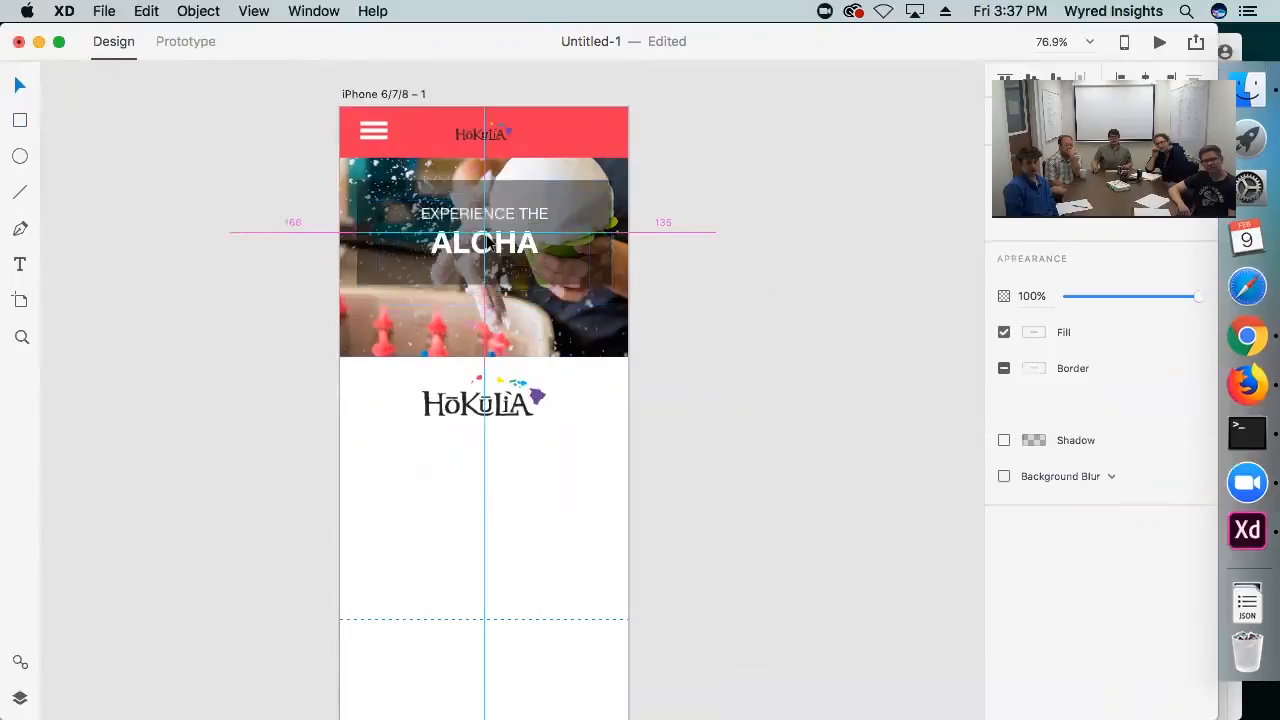
{"action": "left_click", "coordinate": [666, 295]}
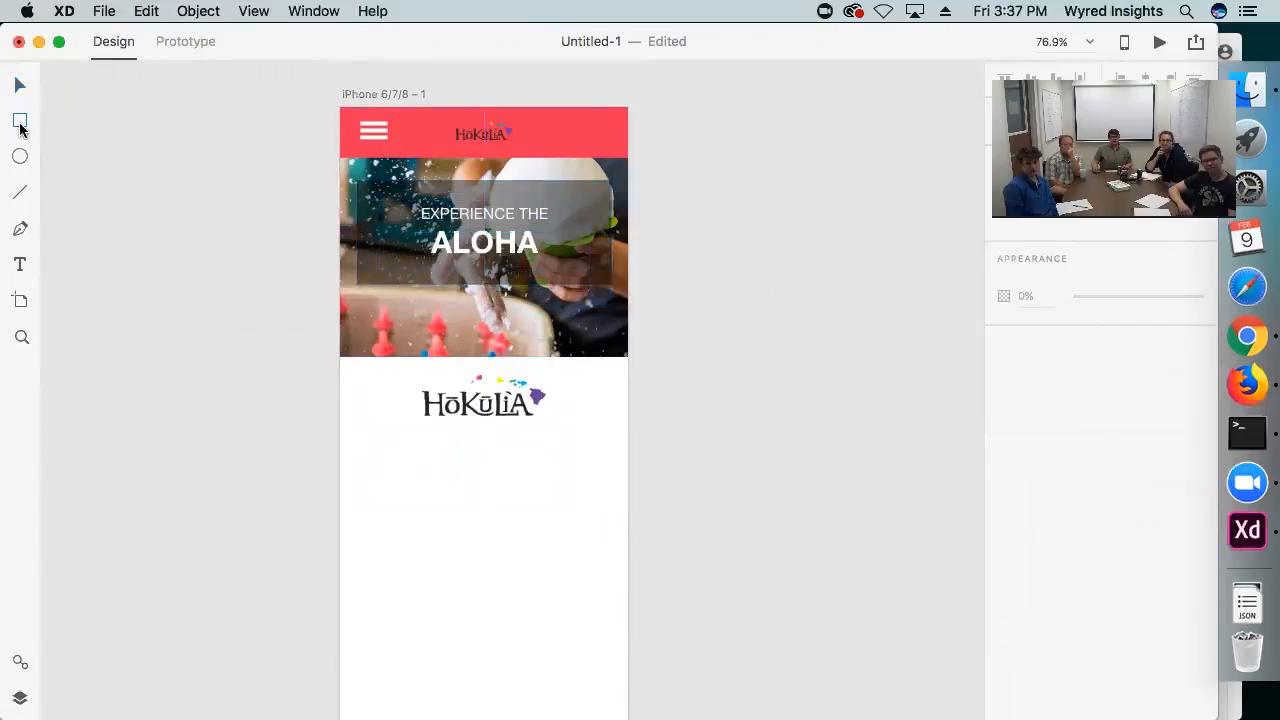
Create a yellow rounded button labelled ORDER NOW in white and place it on the photo below the dark overlay
{"action": "left_click_drag", "start_coordinate": [138, 213], "coordinate": [218, 247]}
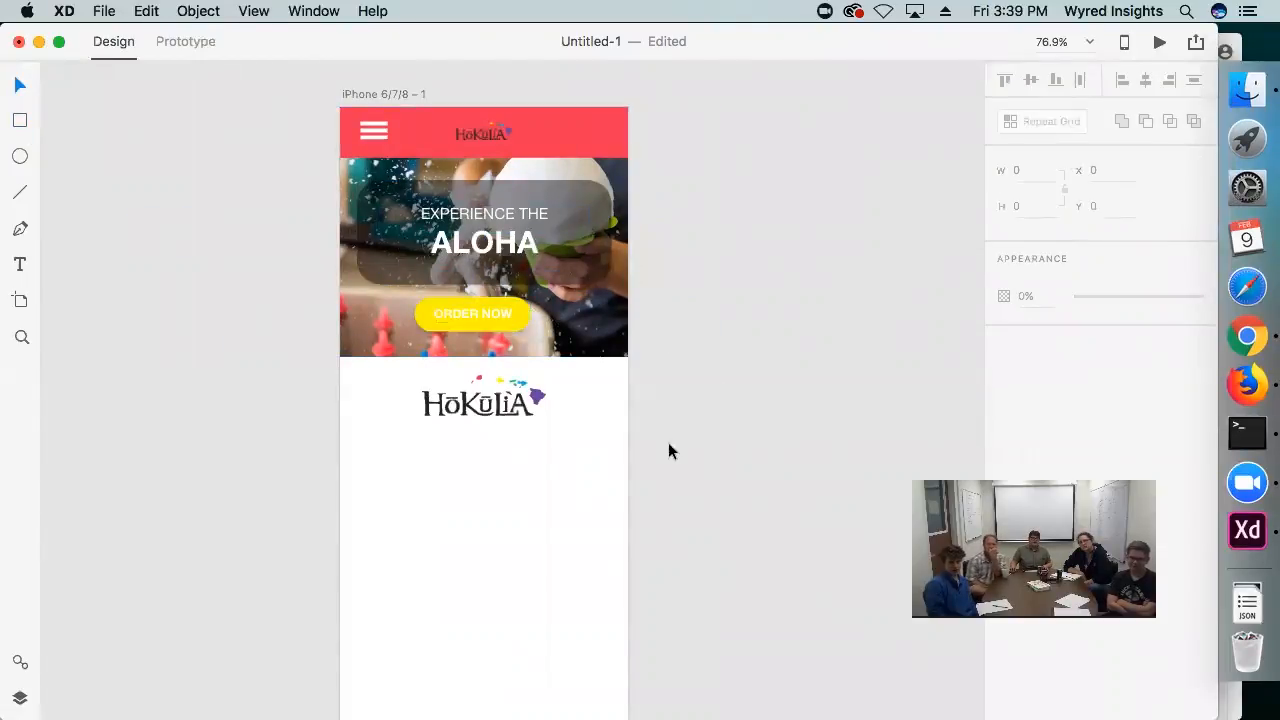
{"action": "scroll", "coordinate": [652, 434], "scroll_direction": "down", "scroll_amount": 5}
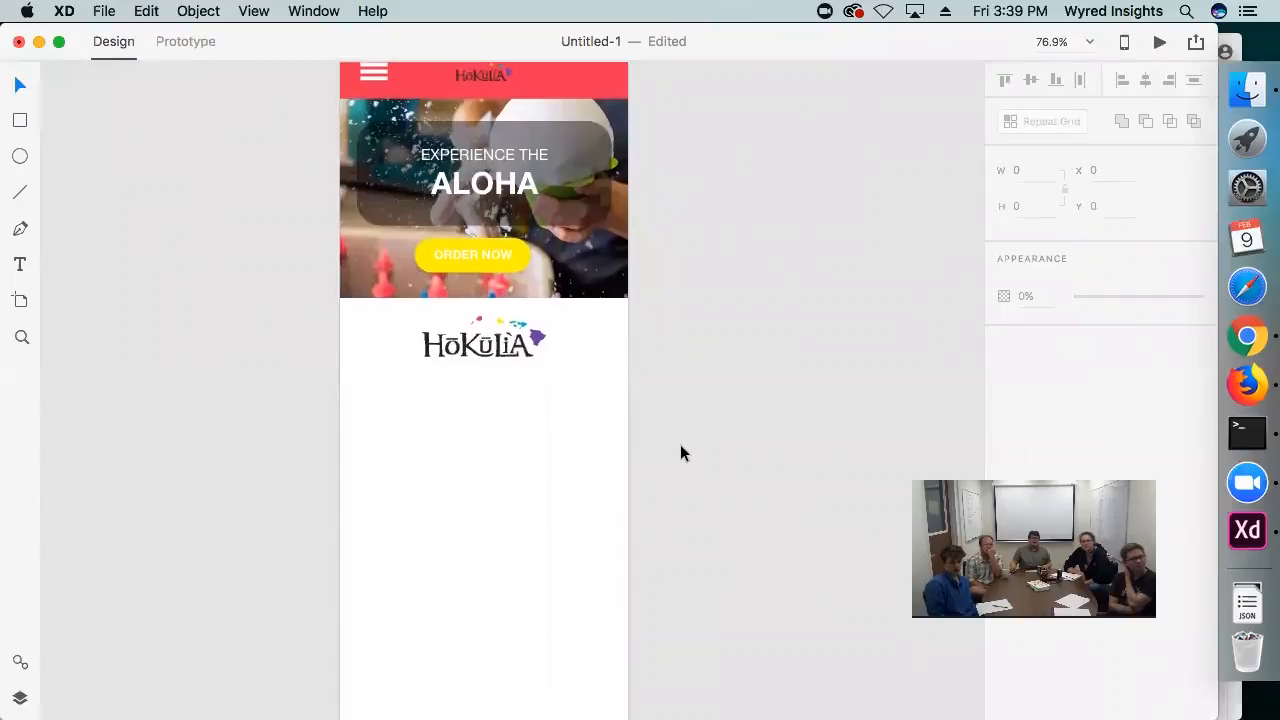
{"action": "scroll", "coordinate": [680, 454], "scroll_direction": "up", "scroll_amount": 5}
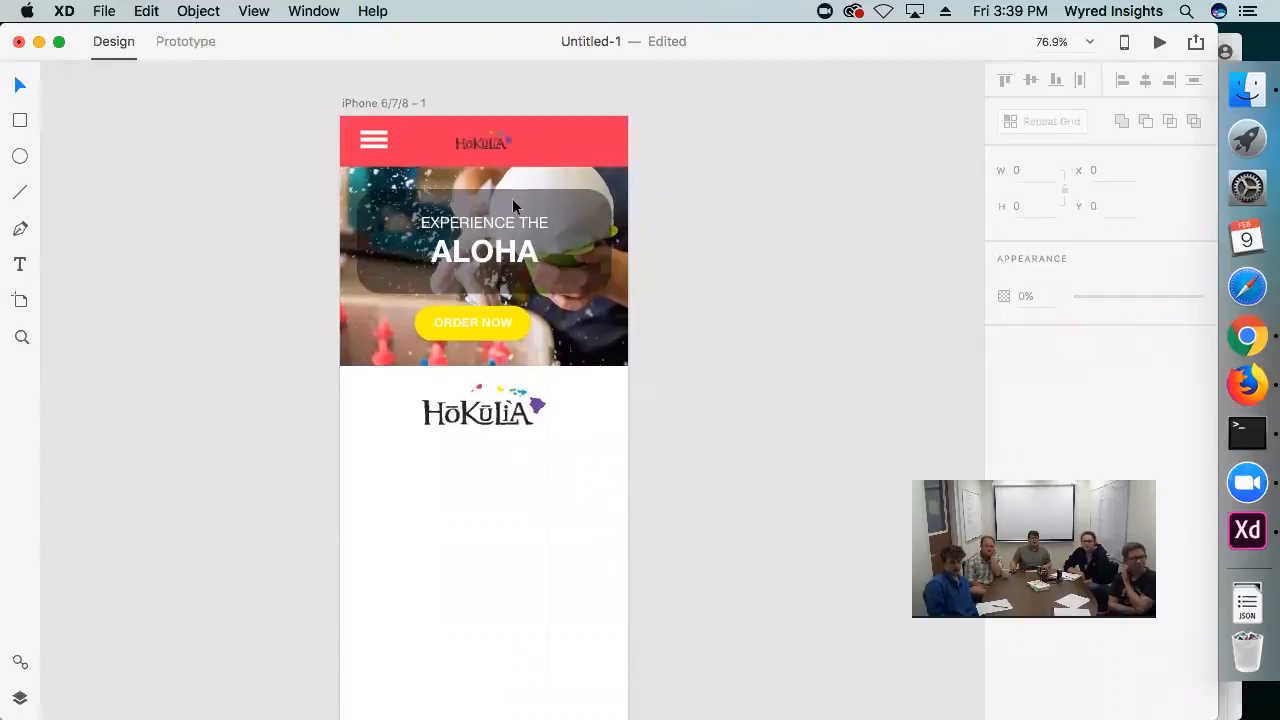
{"action": "left_click", "coordinate": [382, 100]}
{"action": "scroll", "coordinate": [275, 316], "scroll_direction": "down", "scroll_amount": 5}
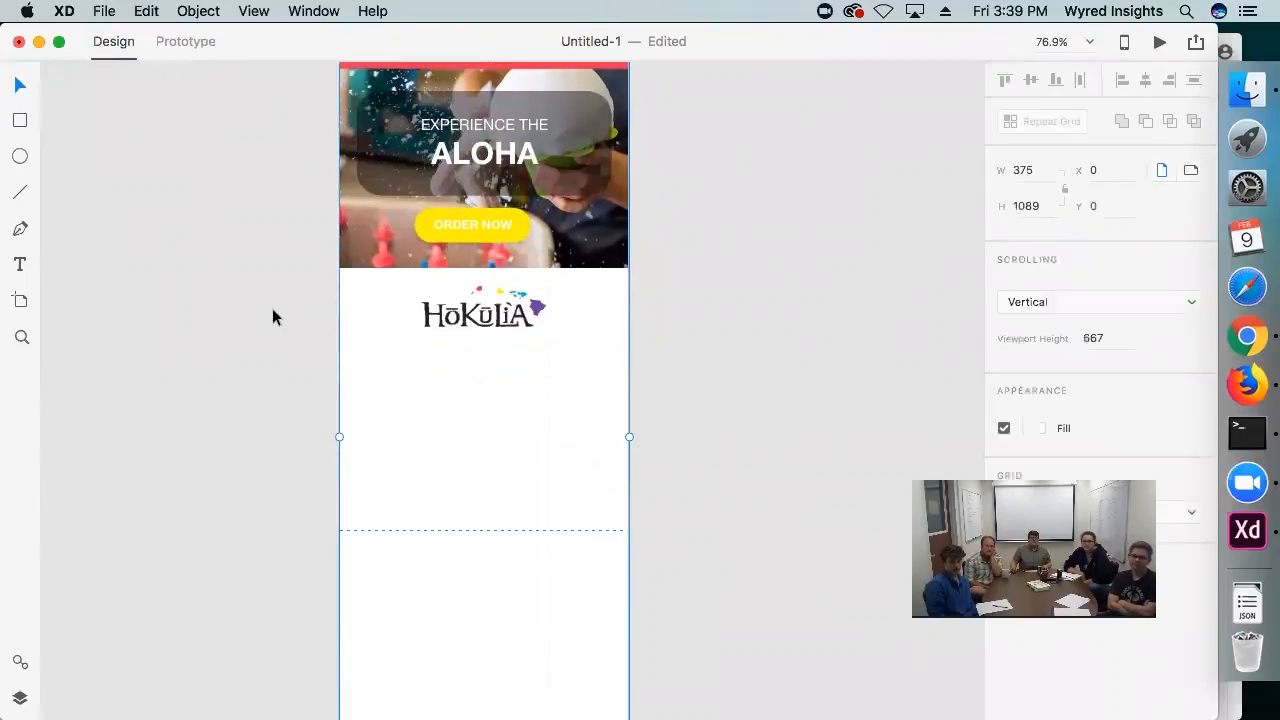
{"action": "scroll", "coordinate": [316, 468], "scroll_direction": "up", "scroll_amount": 4}
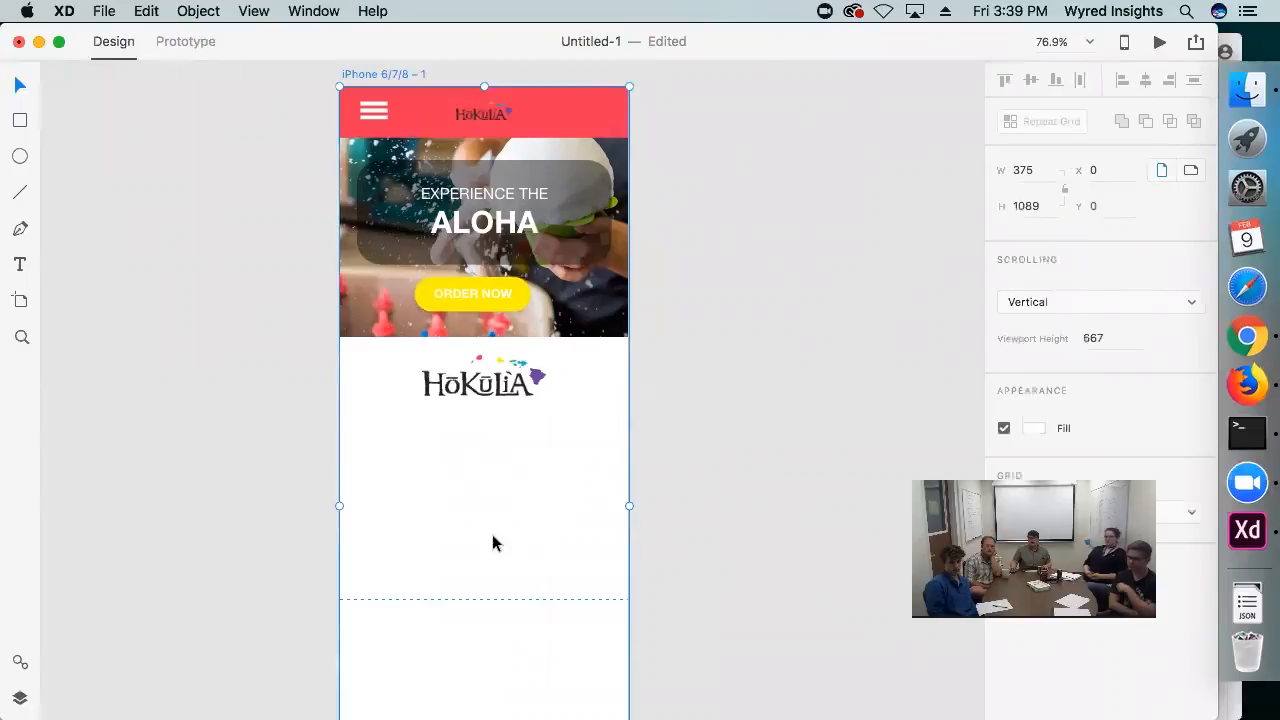
{"action": "scroll", "coordinate": [310, 440], "scroll_direction": "up", "scroll_amount": 1}
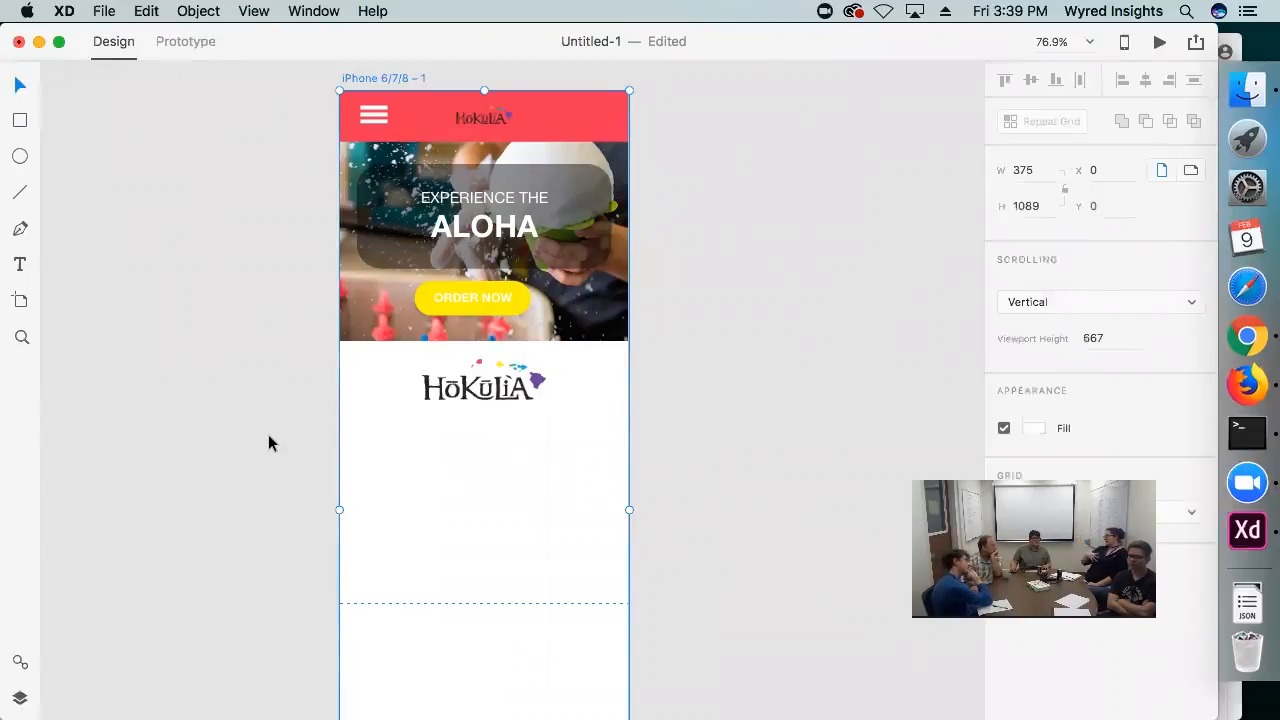
{"action": "left_click", "coordinate": [733, 452]}
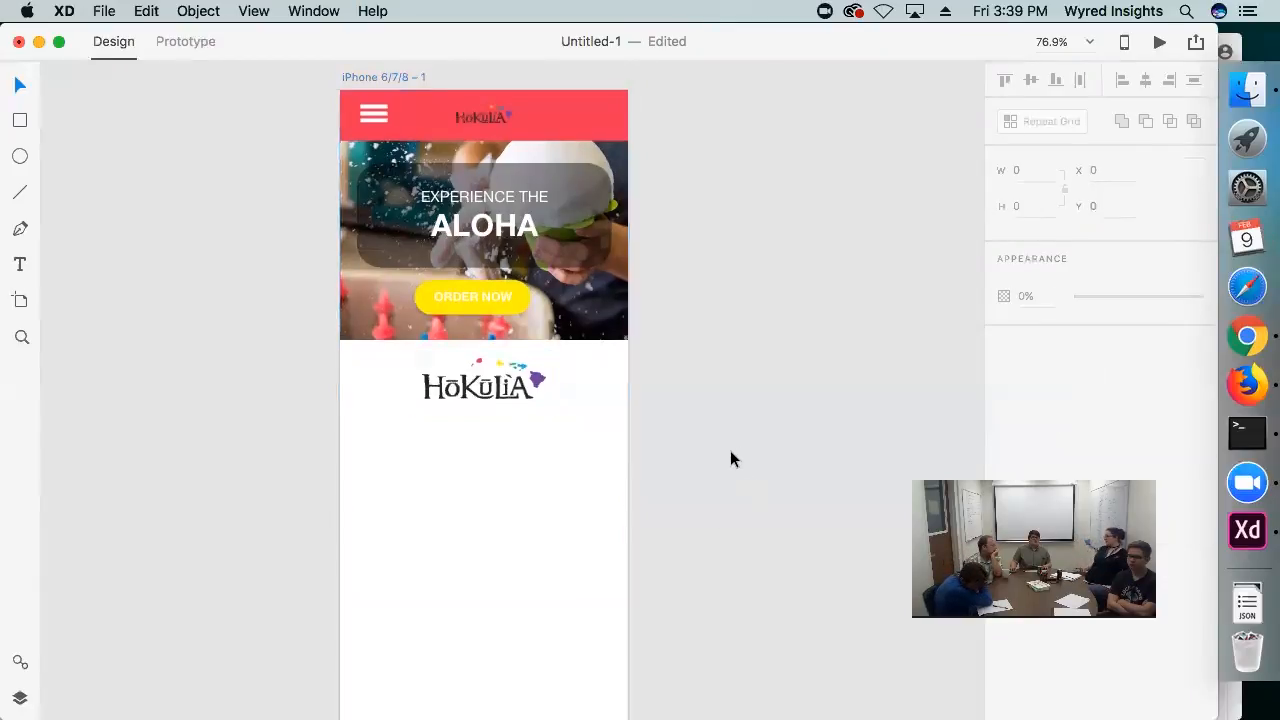
Add a purple FEATURED FLAVORS heading centered below the Hokulia logo
{"action": "scroll", "coordinate": [730, 459], "scroll_direction": "down", "scroll_amount": 2}
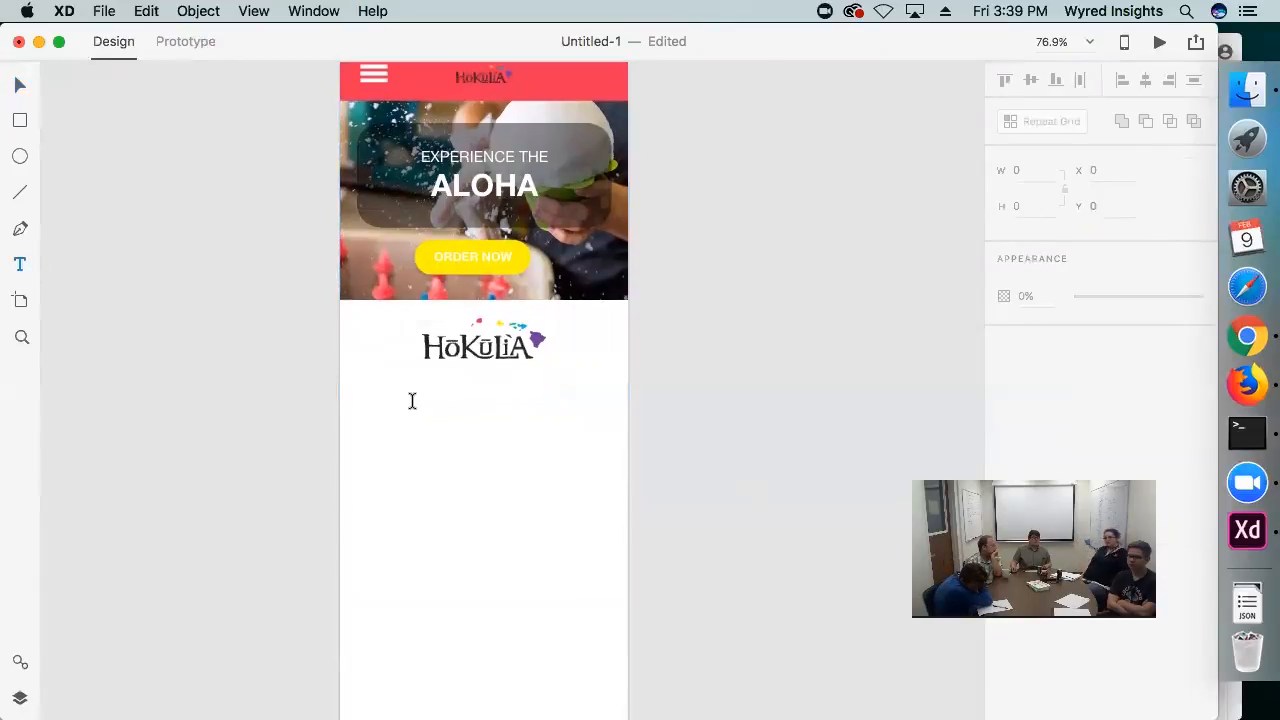
{"action": "left_click_drag", "start_coordinate": [403, 396], "coordinate": [549, 423]}
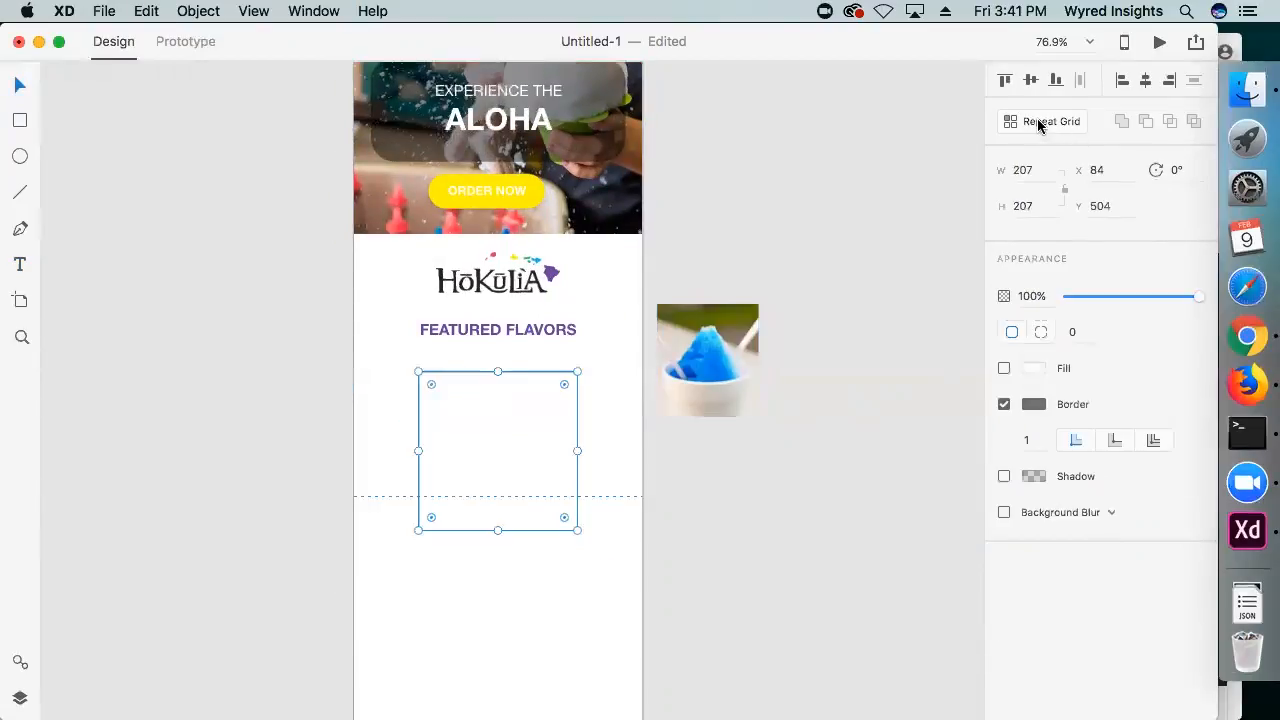
Delete the empty square under the FEATURED FLAVORS heading and move the blue shave ice photo into its place
{"action": "left_click", "coordinate": [1037, 121]}
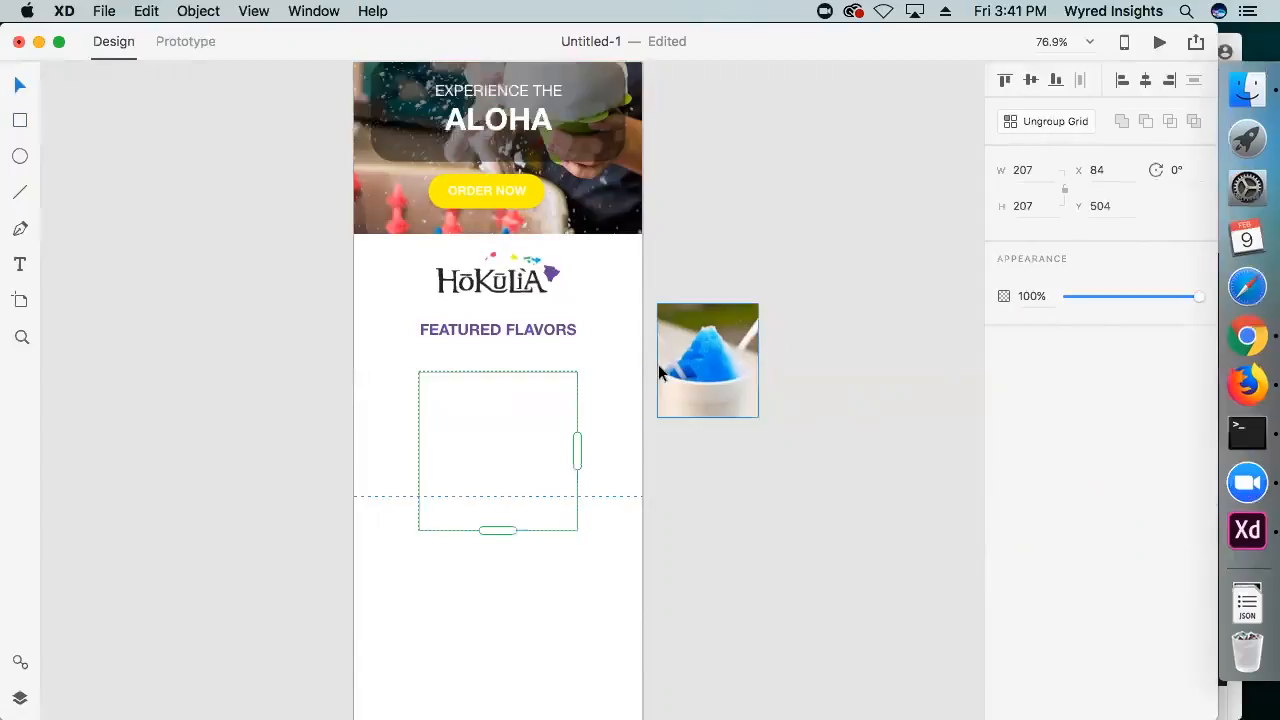
{"action": "key", "text": "super+z"}
{"action": "left_click_drag", "start_coordinate": [722, 368], "coordinate": [682, 382]}
{"action": "key", "text": "Escape"}
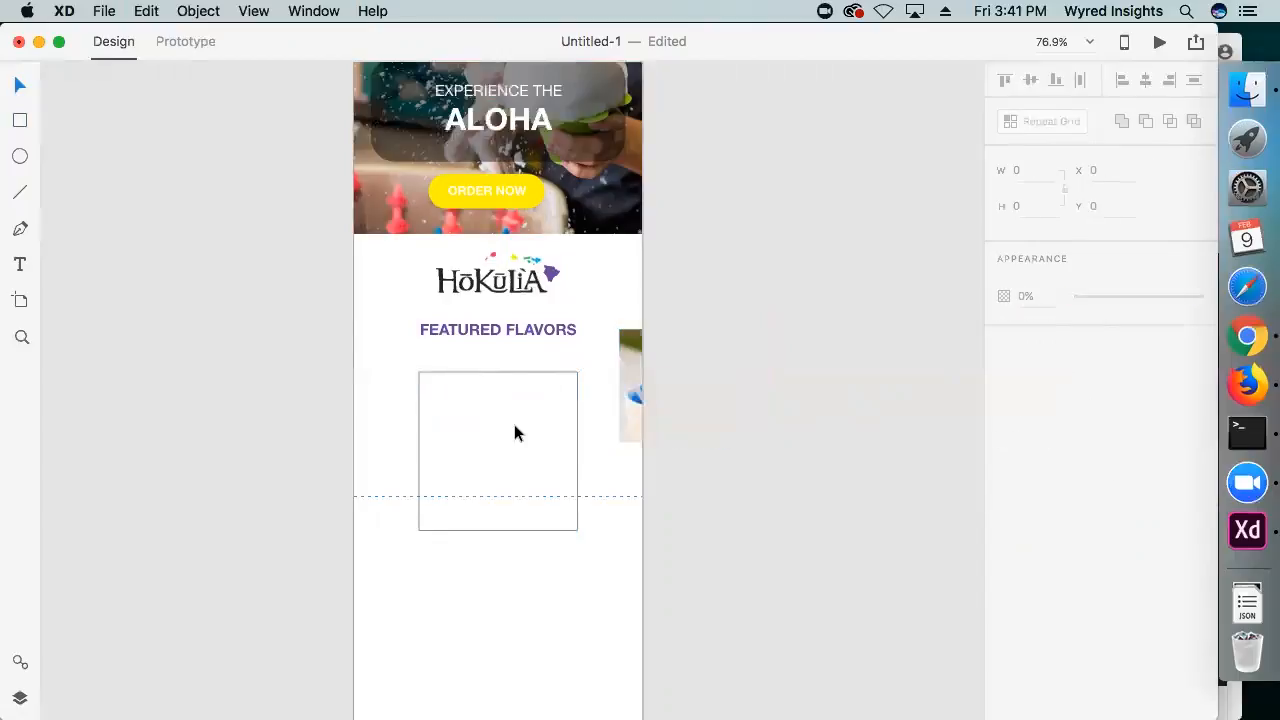
{"action": "left_click", "coordinate": [572, 447]}
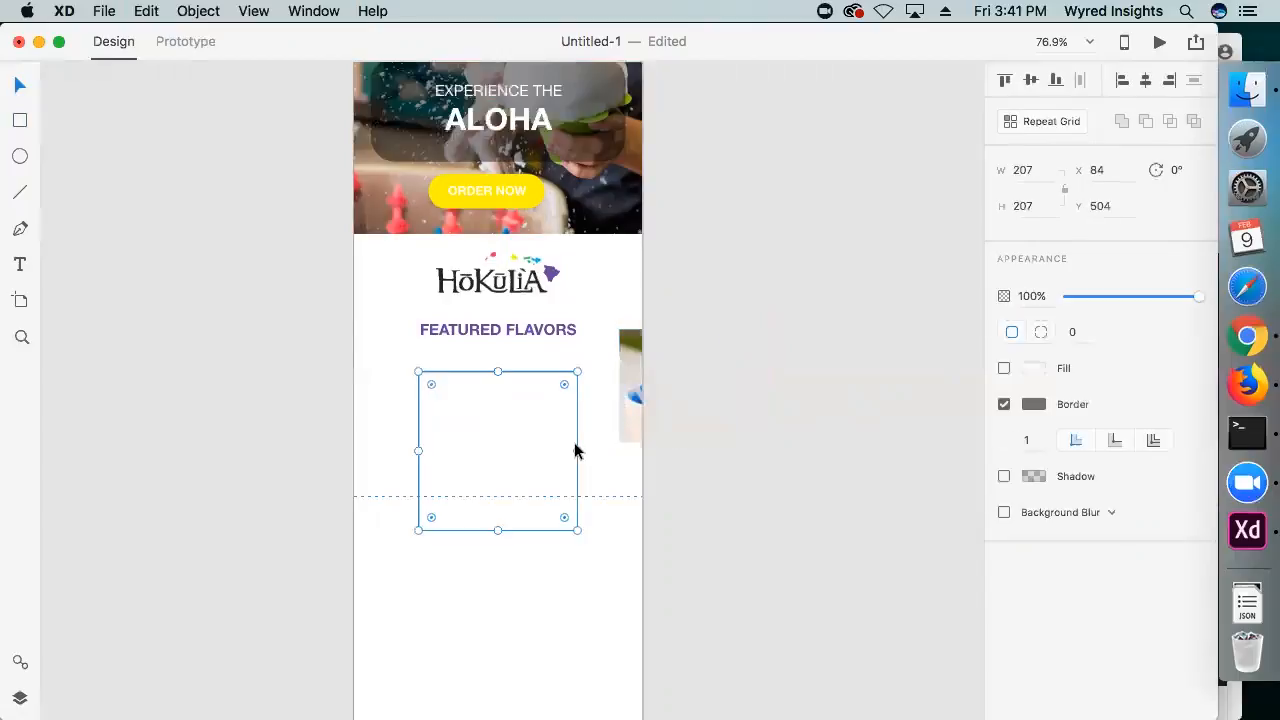
{"action": "left_click_drag", "start_coordinate": [646, 426], "coordinate": [458, 451]}
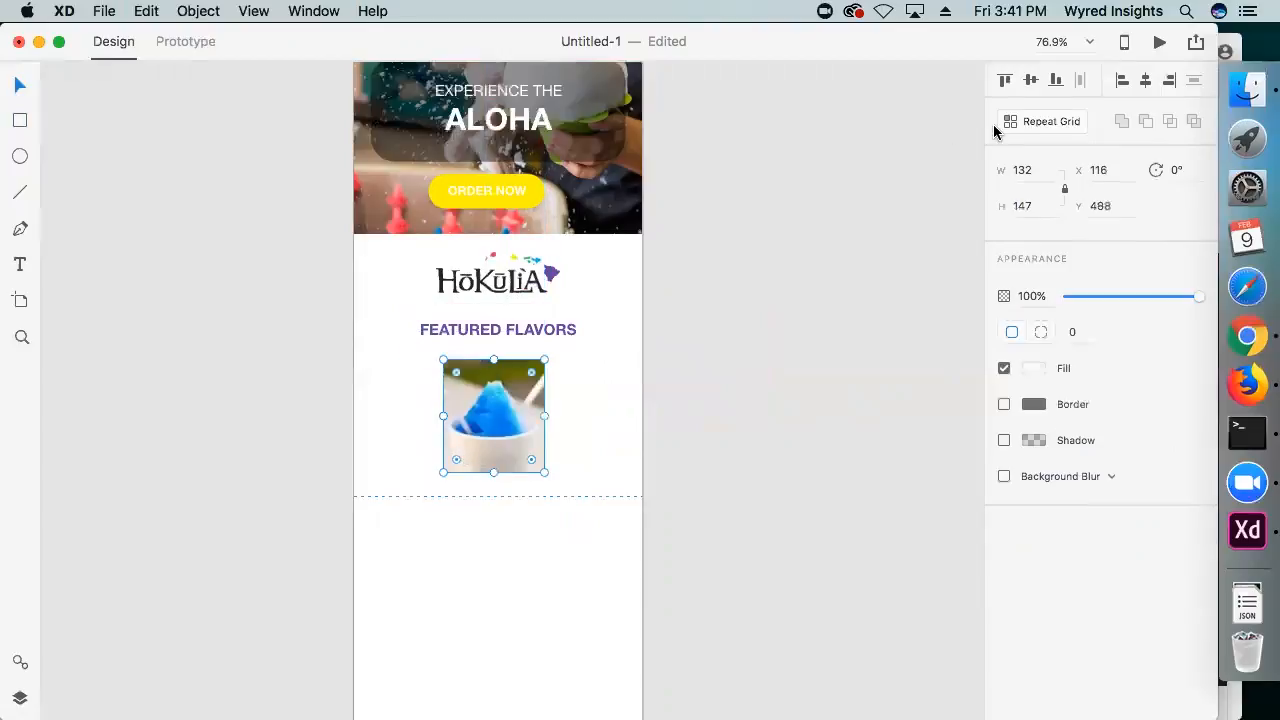
Turn the blue shave ice photo into a repeat grid and extend it down to the artboard's lower edge
{"action": "left_click", "coordinate": [1026, 121]}
{"action": "scroll", "coordinate": [506, 462], "scroll_direction": "down", "scroll_amount": 5}
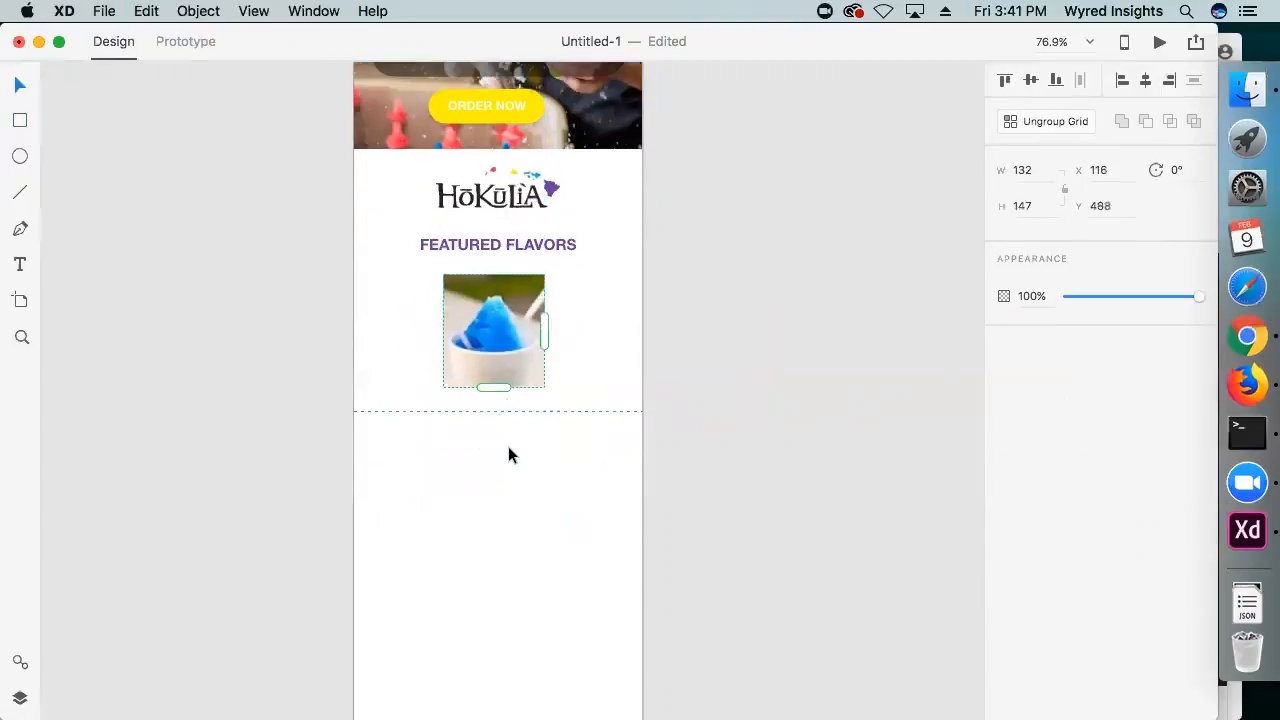
{"action": "scroll", "coordinate": [498, 275], "scroll_direction": "down", "scroll_amount": 1}
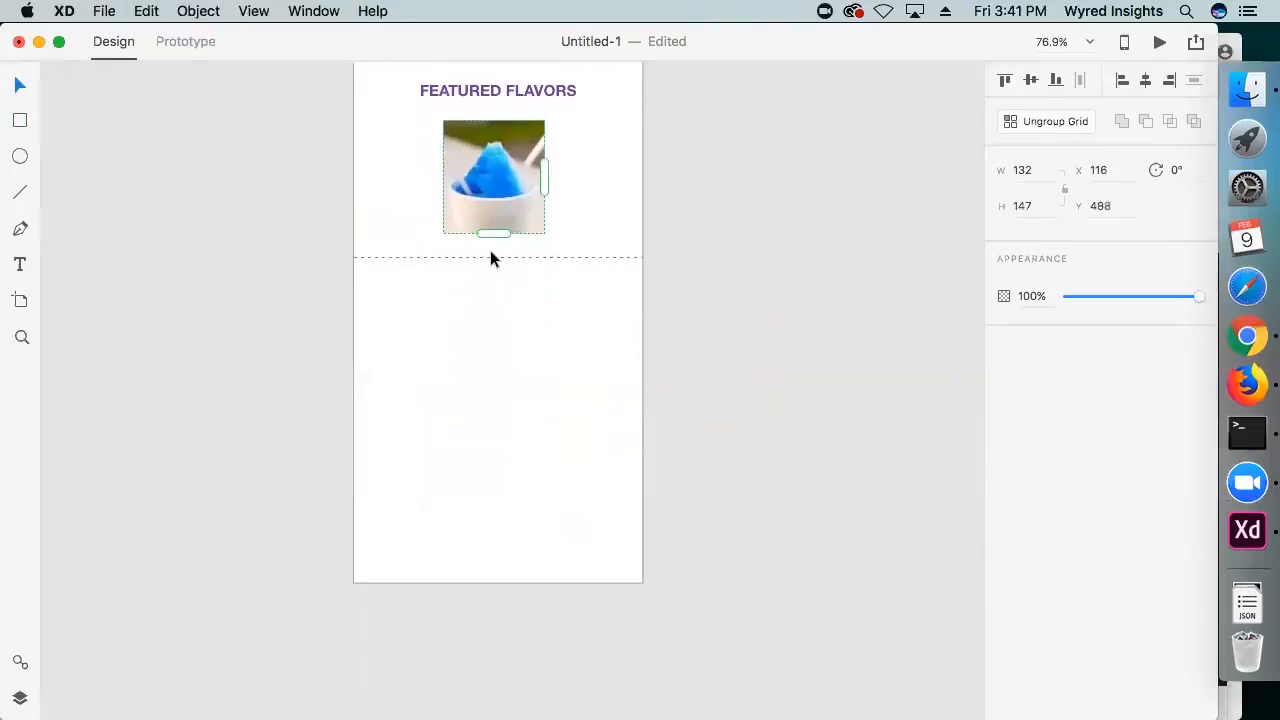
{"action": "left_click_drag", "start_coordinate": [495, 231], "coordinate": [494, 597]}
{"action": "left_click", "coordinate": [712, 462]}
{"action": "scroll", "coordinate": [700, 474], "scroll_direction": "up", "scroll_amount": 2}
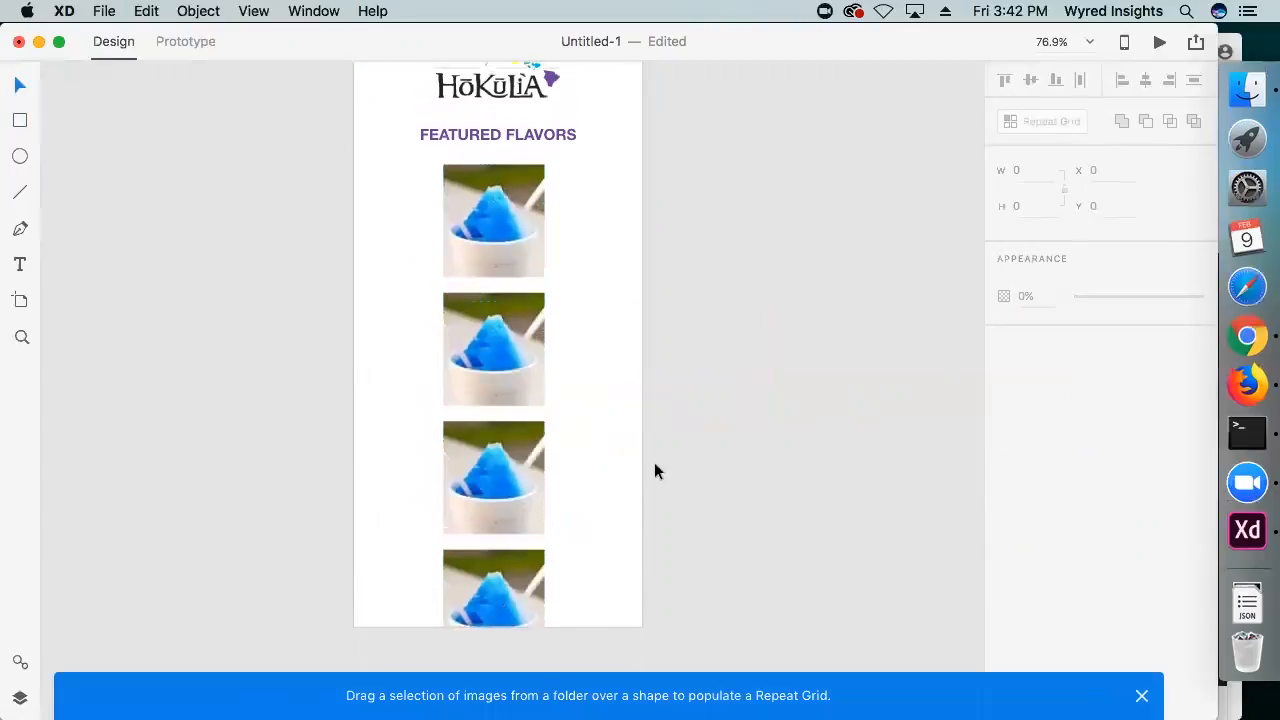
Ungroup the repeat grid of blue shave ice photos and turn the separate photos into a repeat grid again
{"action": "left_click", "coordinate": [487, 296]}
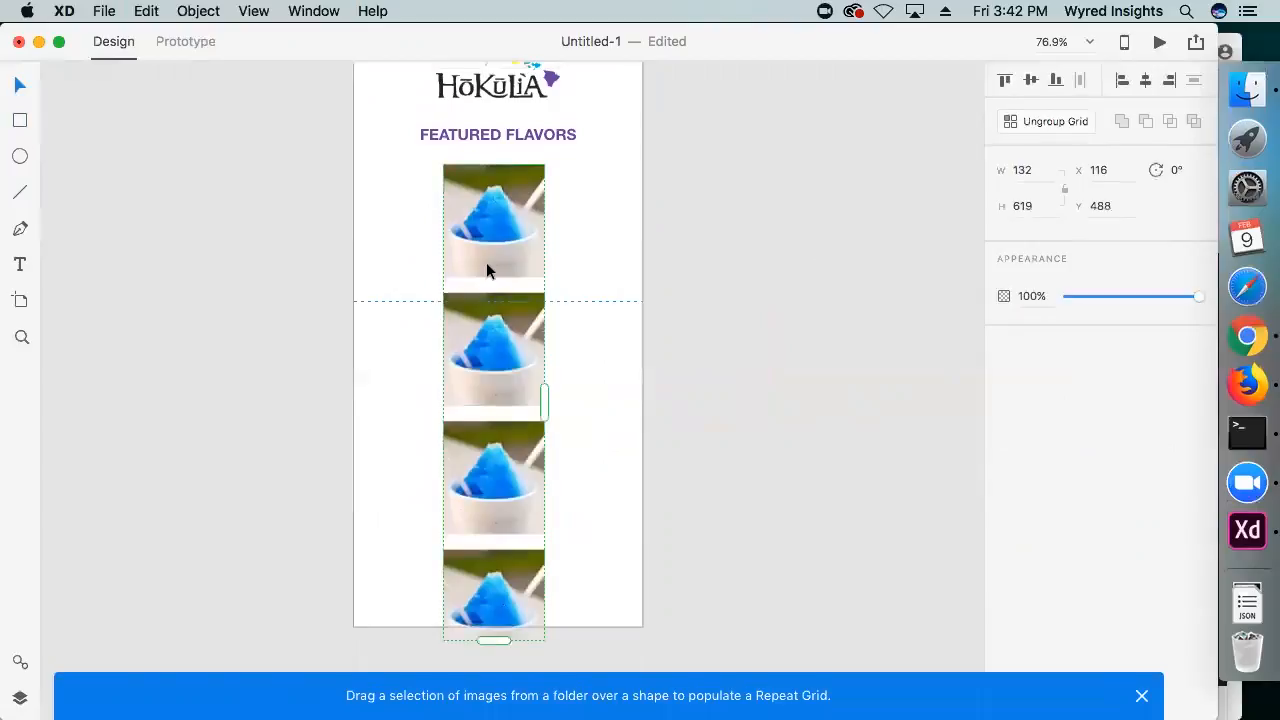
{"action": "left_click", "coordinate": [1051, 121]}
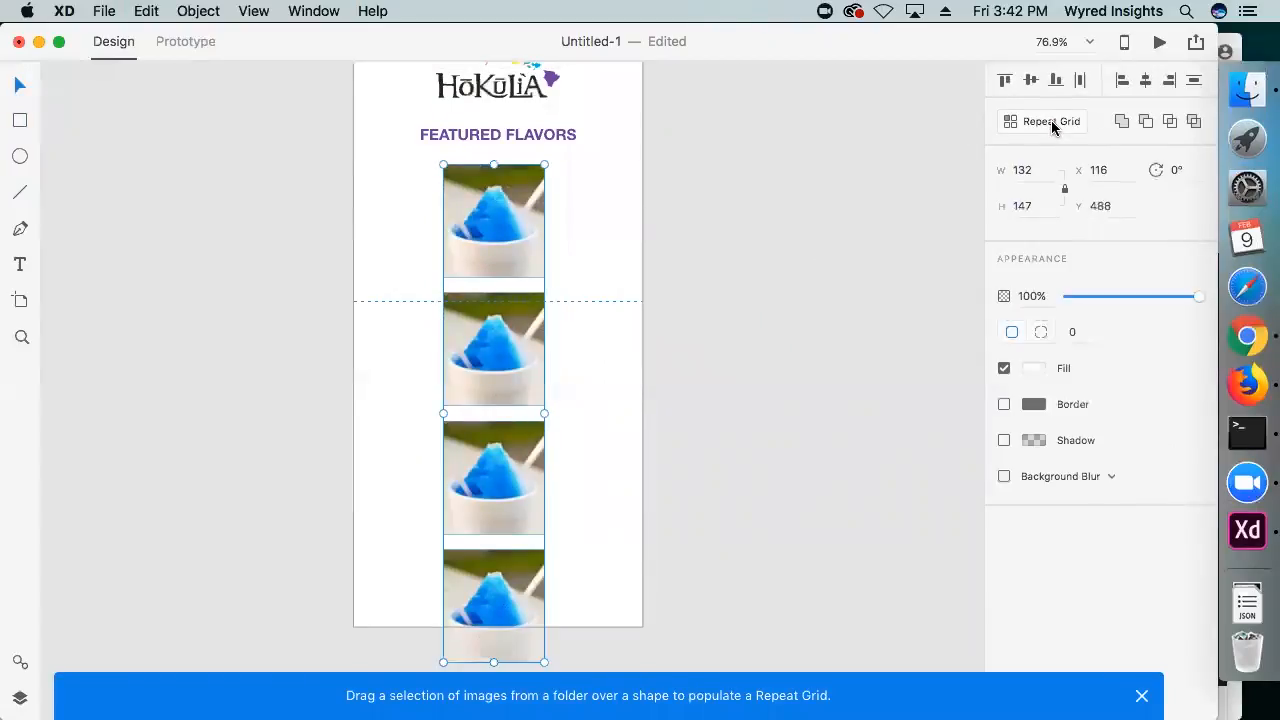
{"action": "left_click", "coordinate": [1051, 121]}
{"action": "scroll", "coordinate": [546, 400], "scroll_direction": "down", "scroll_amount": 4}
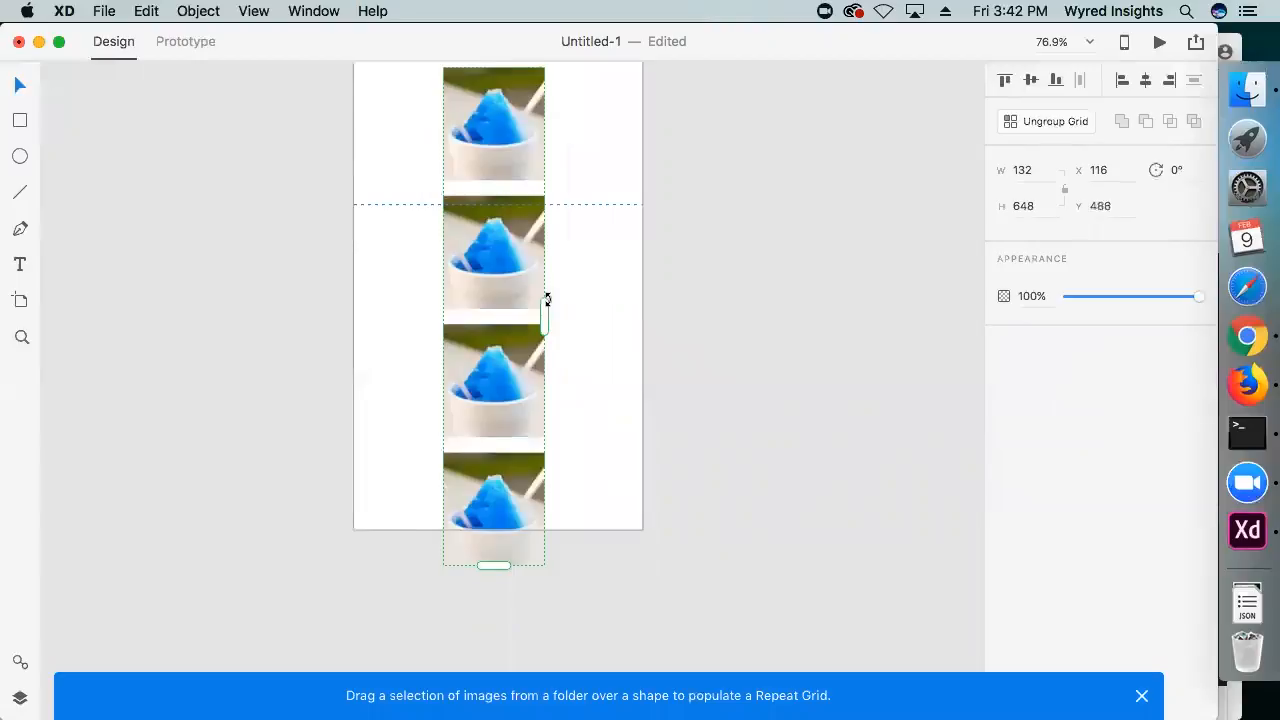
Try extending the photo grid sideways with wider column gaps, and undo the gap change
{"action": "left_click_drag", "start_coordinate": [547, 309], "coordinate": [706, 314]}
{"action": "scroll", "coordinate": [549, 326], "scroll_direction": "up", "scroll_amount": 2}
{"action": "left_click_drag", "start_coordinate": [549, 326], "coordinate": [649, 343]}
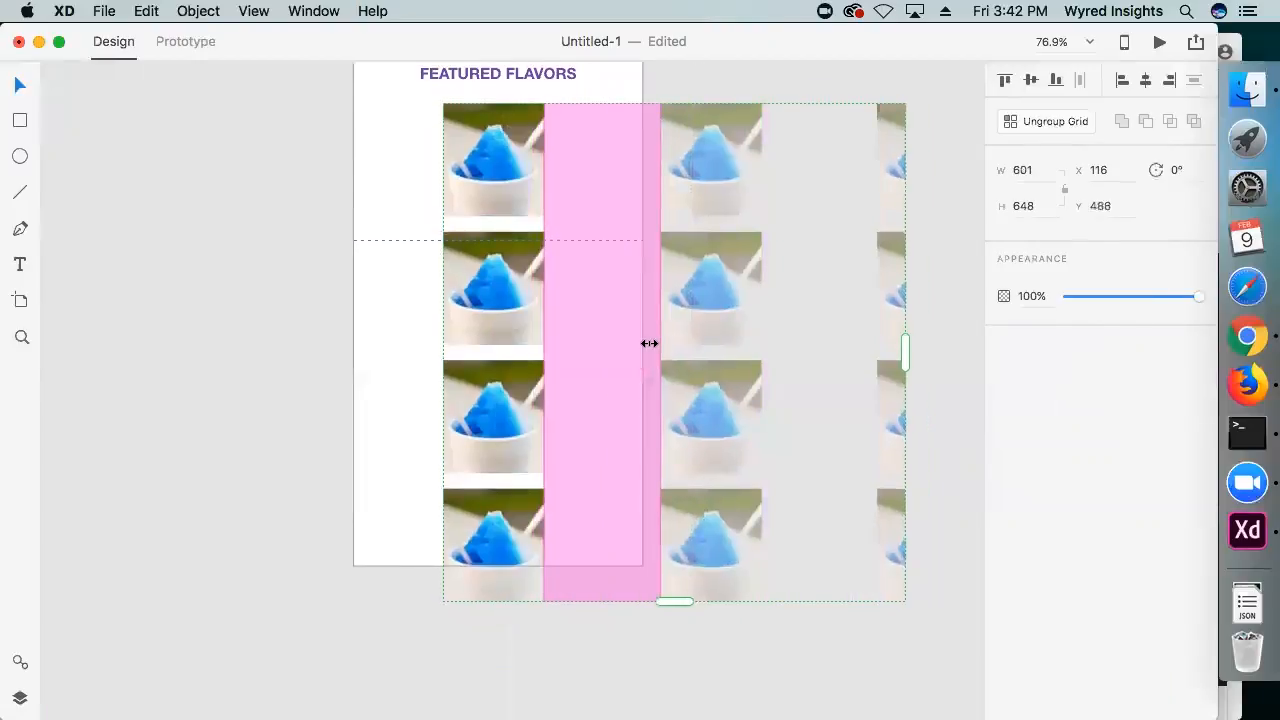
{"action": "key", "text": "super+z"}
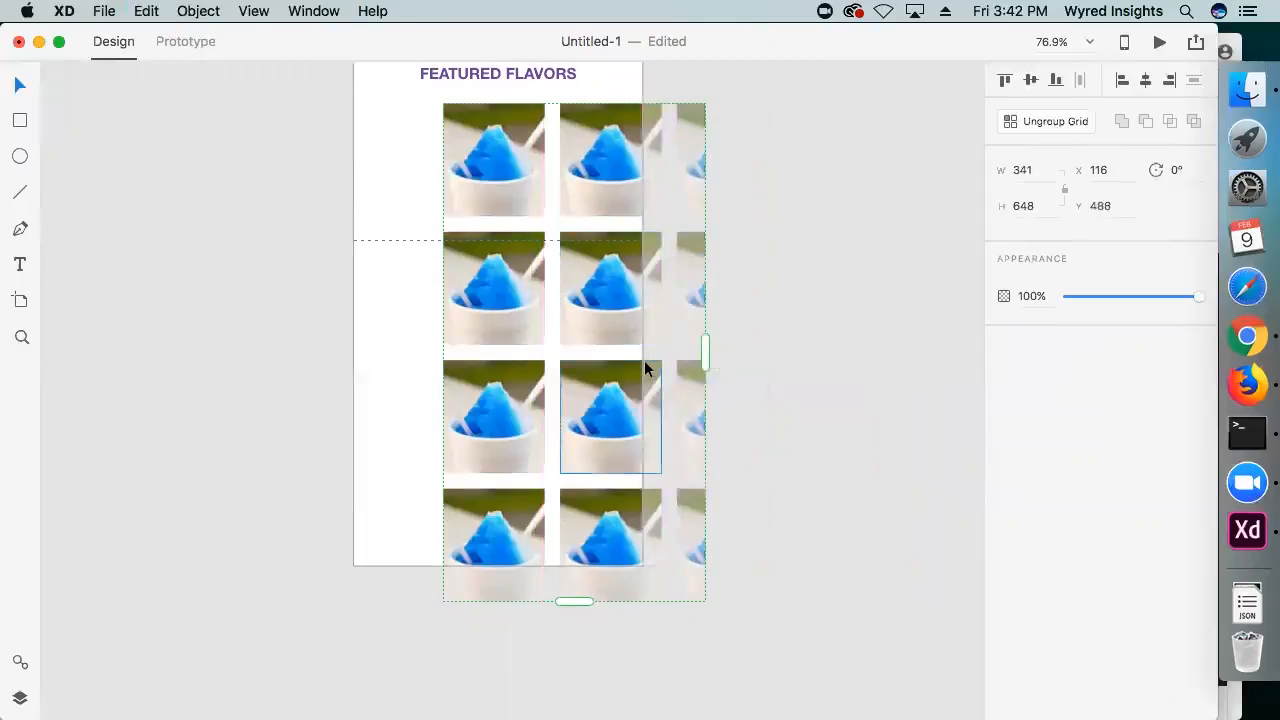
Widen the photo grid to three columns, about 443 wide, and shift it to centre it over the artboard
{"action": "left_click_drag", "start_coordinate": [701, 349], "coordinate": [783, 345]}
{"action": "left_click_drag", "start_coordinate": [722, 286], "coordinate": [621, 300]}
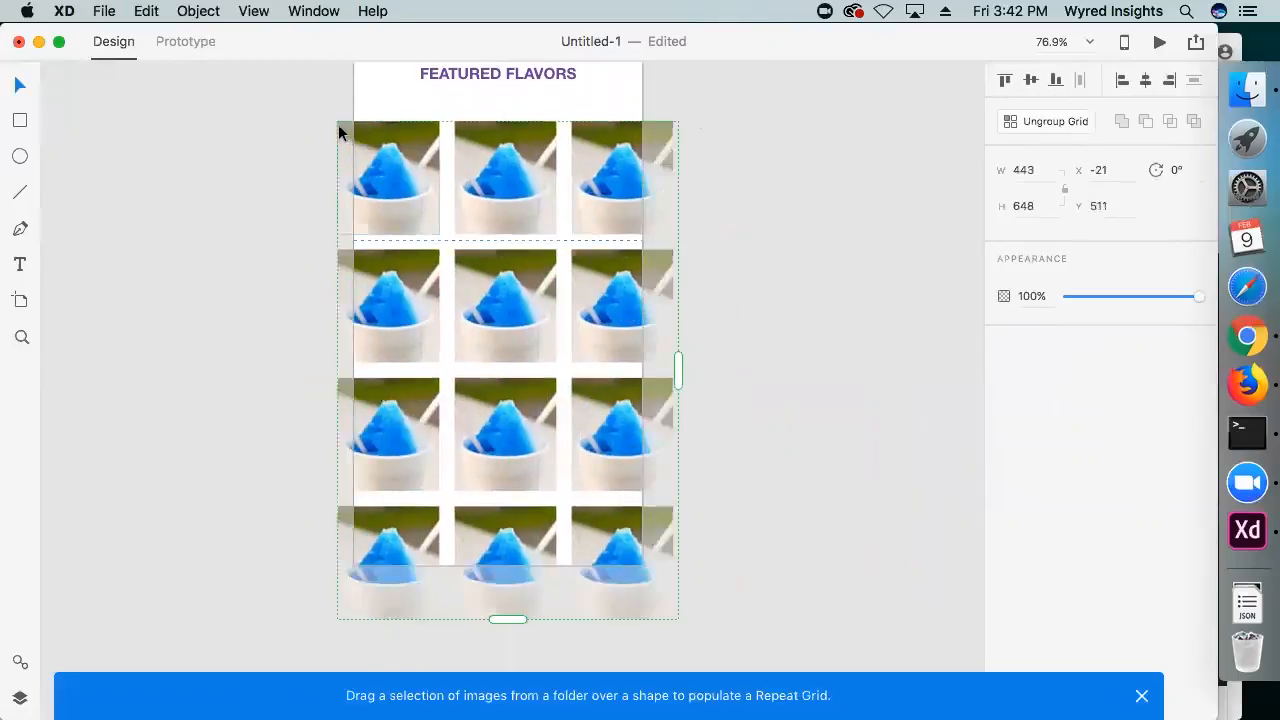
{"action": "mouse_move", "coordinate": [662, 128]}
{"action": "left_mouse_down"}
{"action": "mouse_move", "coordinate": [650, 140]}
{"action": "mouse_move", "coordinate": [656, 128]}
{"action": "left_mouse_up"}
{"action": "scroll", "coordinate": [672, 186], "scroll_direction": "up", "scroll_amount": 1}
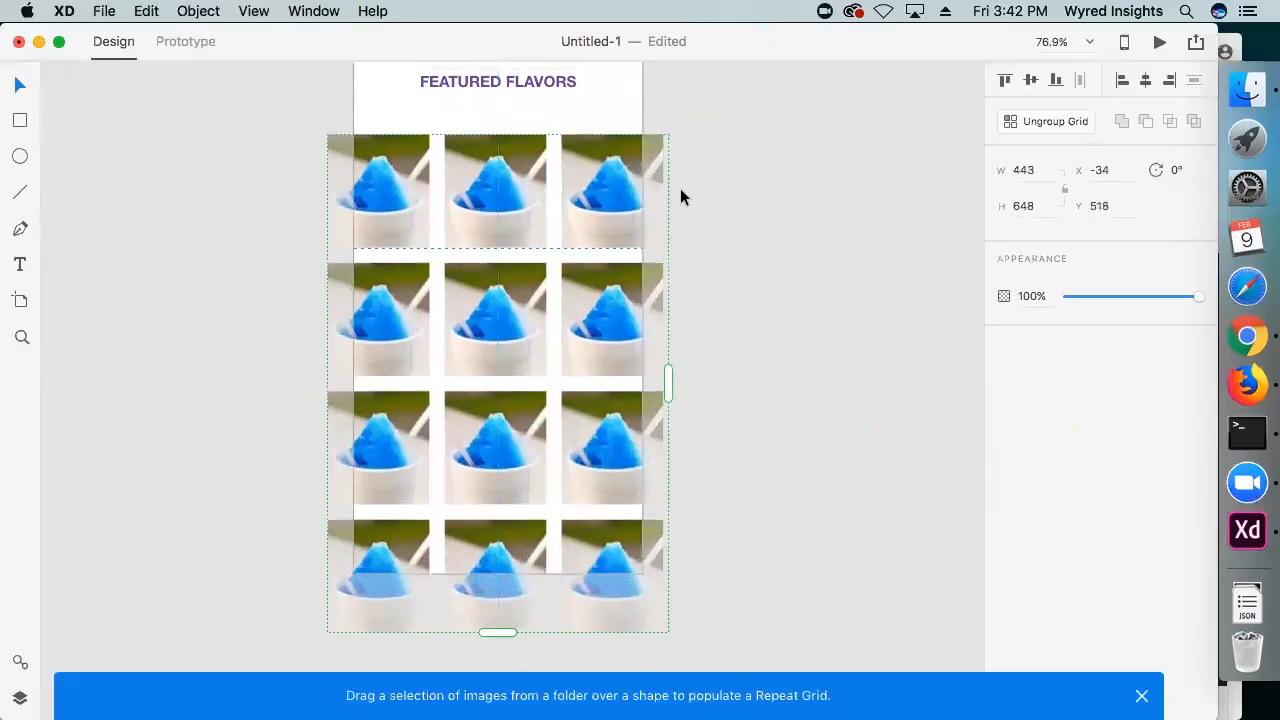
Undo the grid changes until only the single blue shave ice photo is left, without a repeat grid
{"action": "key", "text": "super+z"}
{"action": "key", "text": "super+z"}
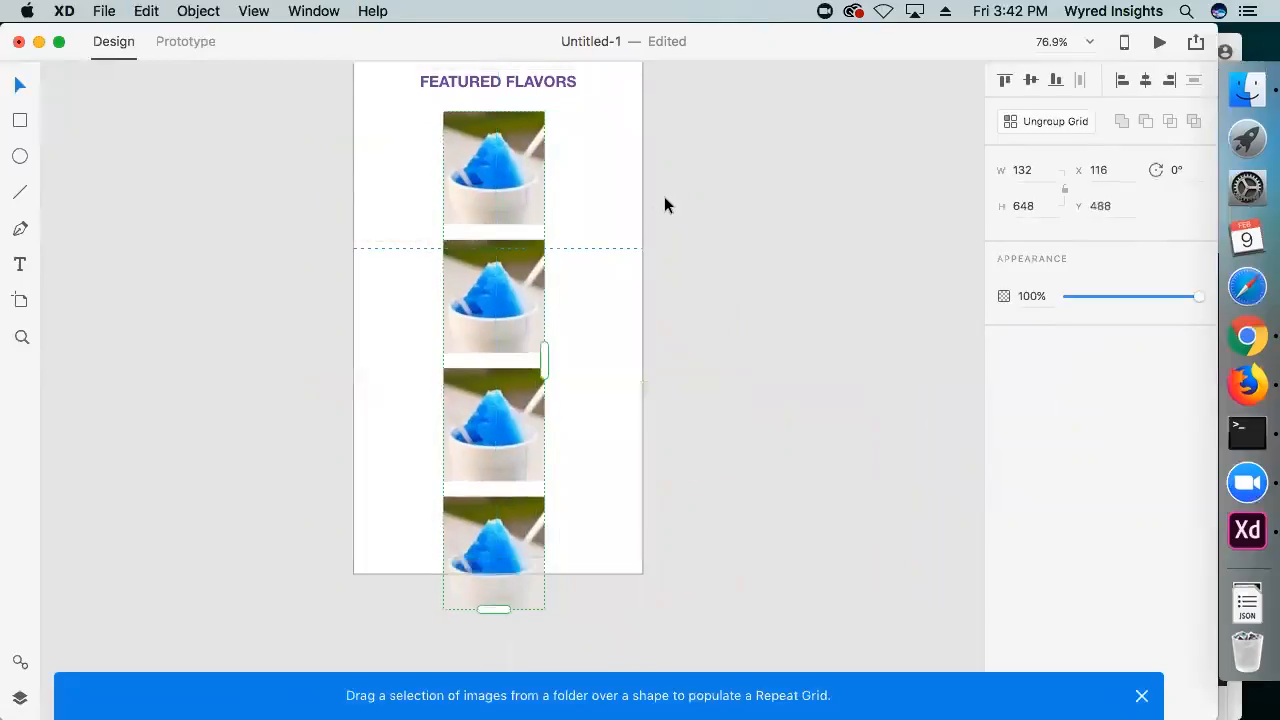
{"action": "key", "text": "super+z"}
{"action": "key", "text": "super+z"}
{"action": "key", "text": "super+z"}
{"action": "key", "text": "super+z"}
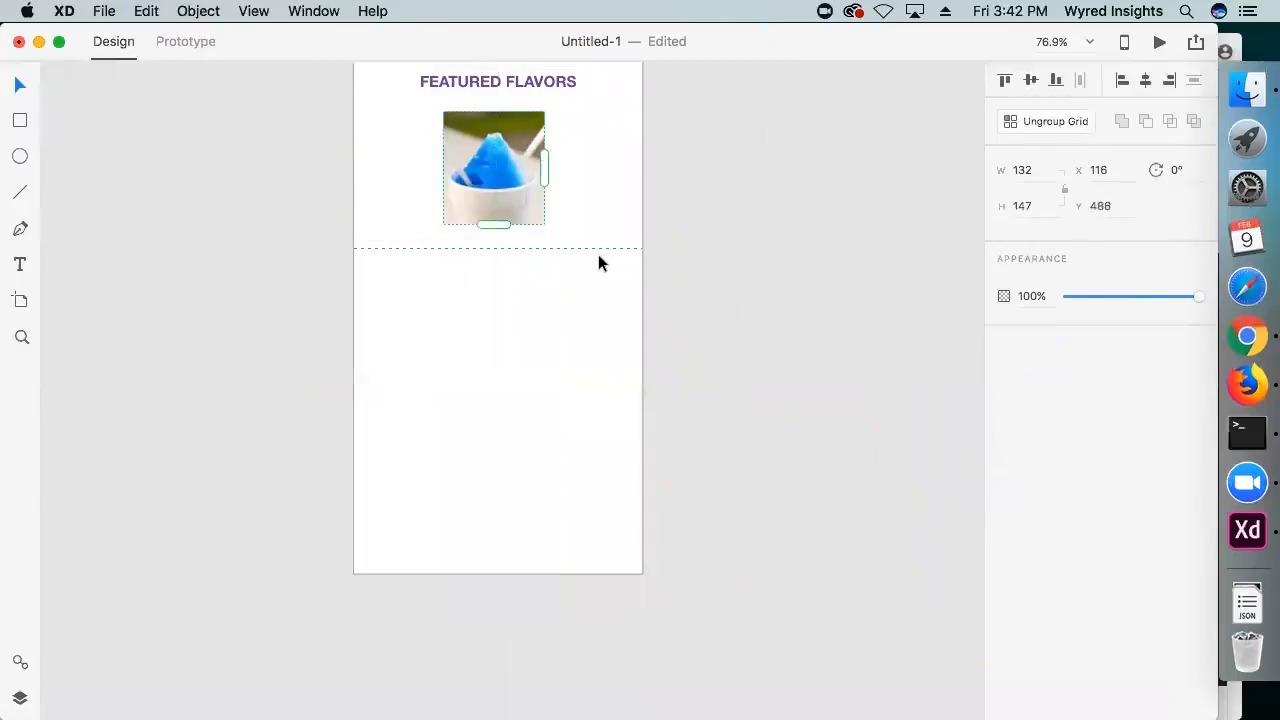
{"action": "key", "text": "super+z"}
Replace the small blue shave ice photo with a large one of about 481 × 323, spanning the artboard below FEATURED FLAVORS
{"action": "left_click", "coordinate": [632, 255]}
{"action": "left_click_drag", "start_coordinate": [639, 262], "coordinate": [640, 398]}
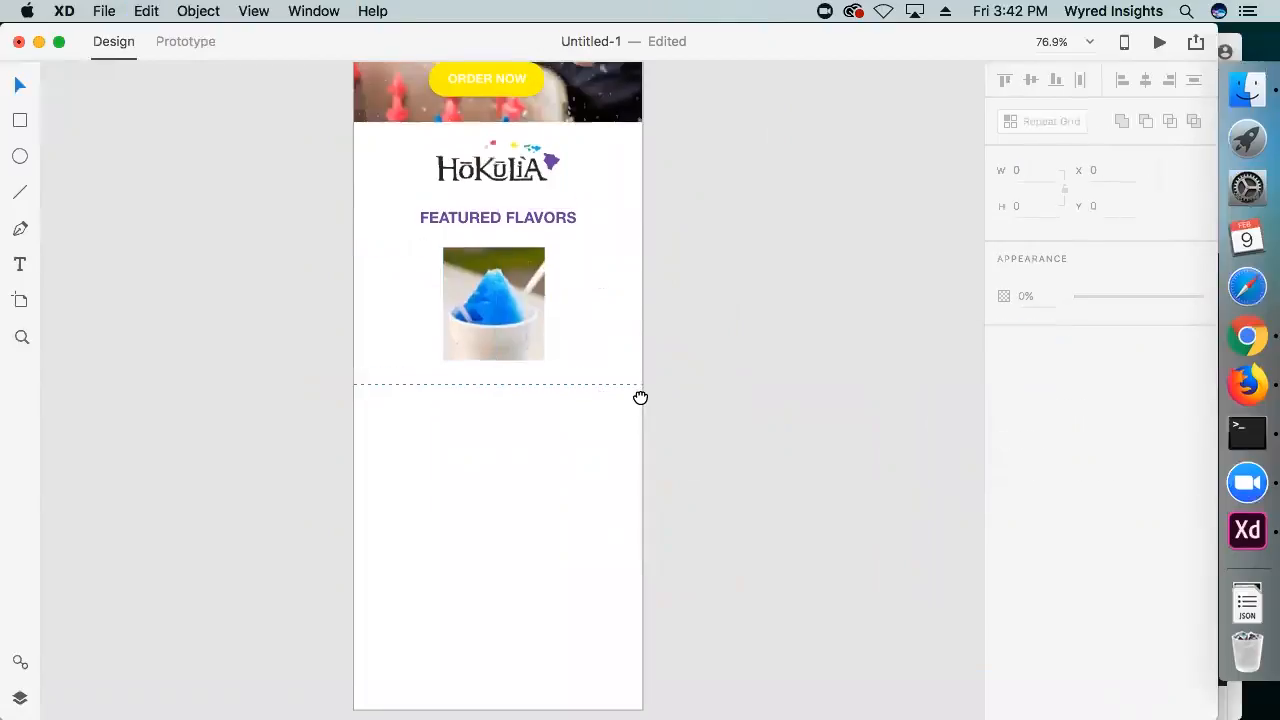
{"action": "left_click", "coordinate": [508, 335]}
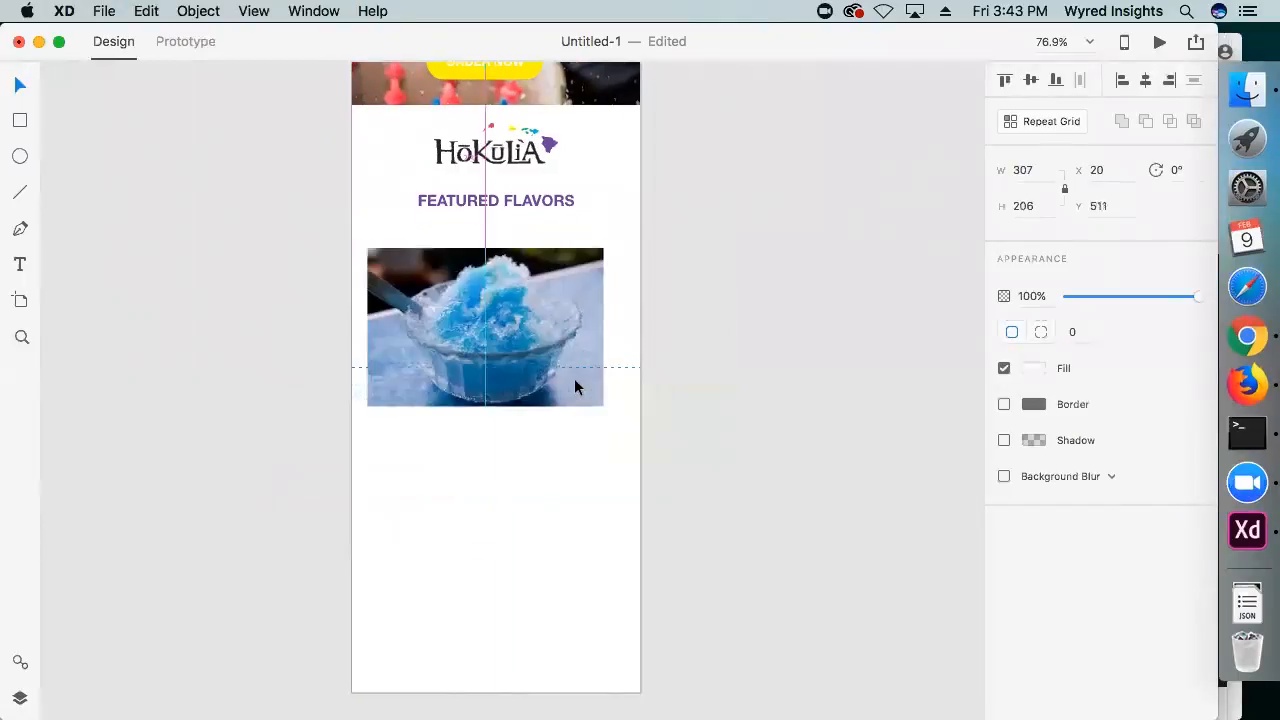
{"action": "left_click_drag", "start_coordinate": [574, 379], "coordinate": [750, 500]}
{"action": "left_click_drag", "start_coordinate": [476, 358], "coordinate": [416, 354]}
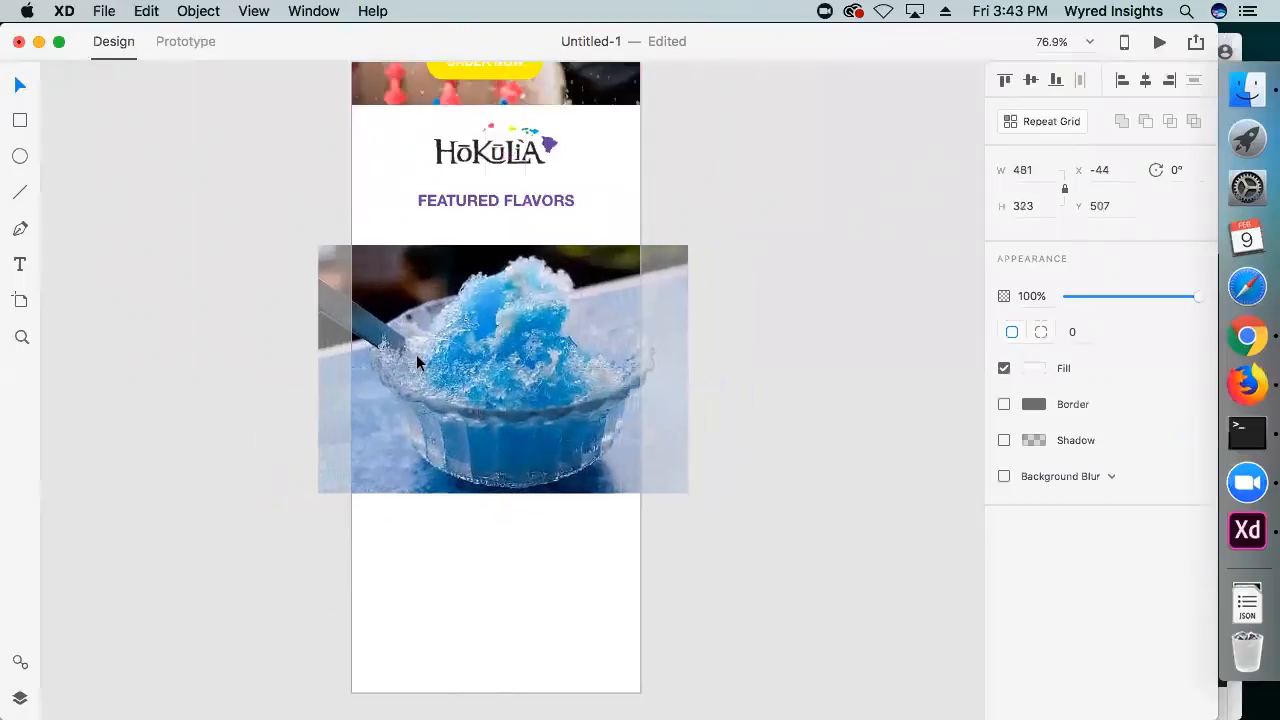
Draw a borderless rectangle about 455 wide and use it to mask the large blue shave ice photo into a short full-width banner
{"action": "left_click", "coordinate": [298, 338]}
{"action": "left_click", "coordinate": [25, 122]}
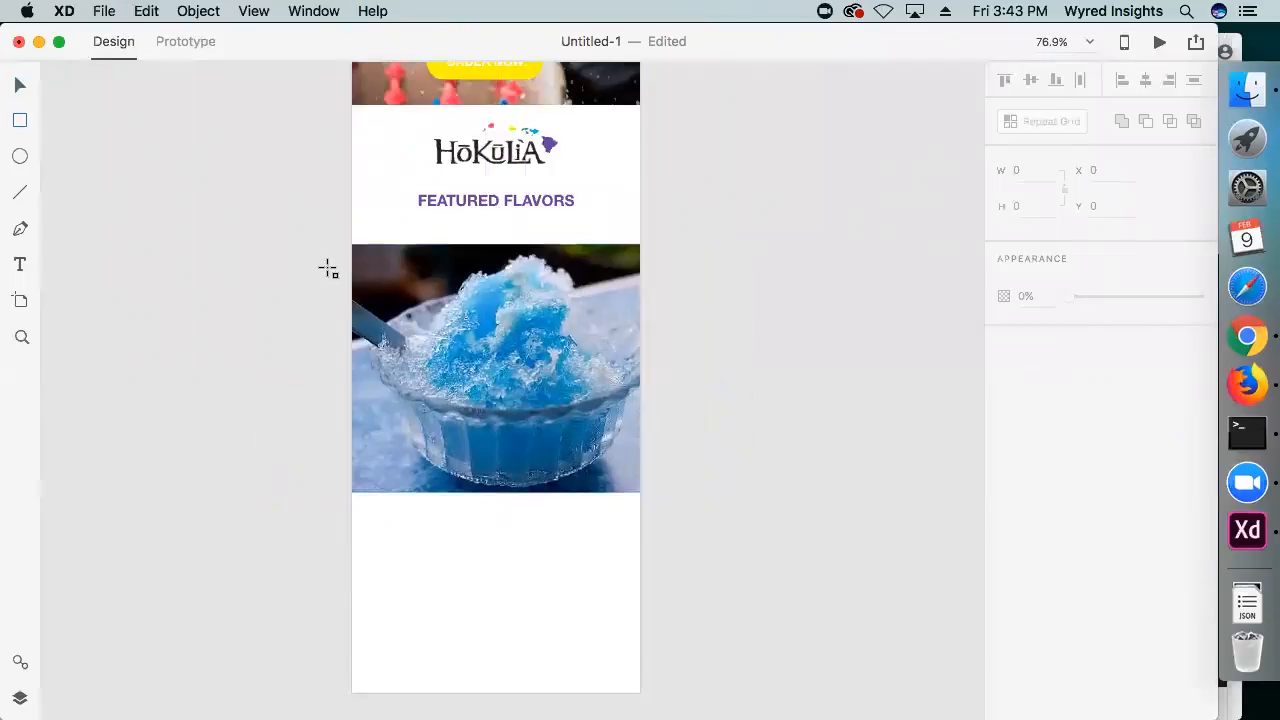
{"action": "left_click_drag", "start_coordinate": [322, 230], "coordinate": [672, 328]}
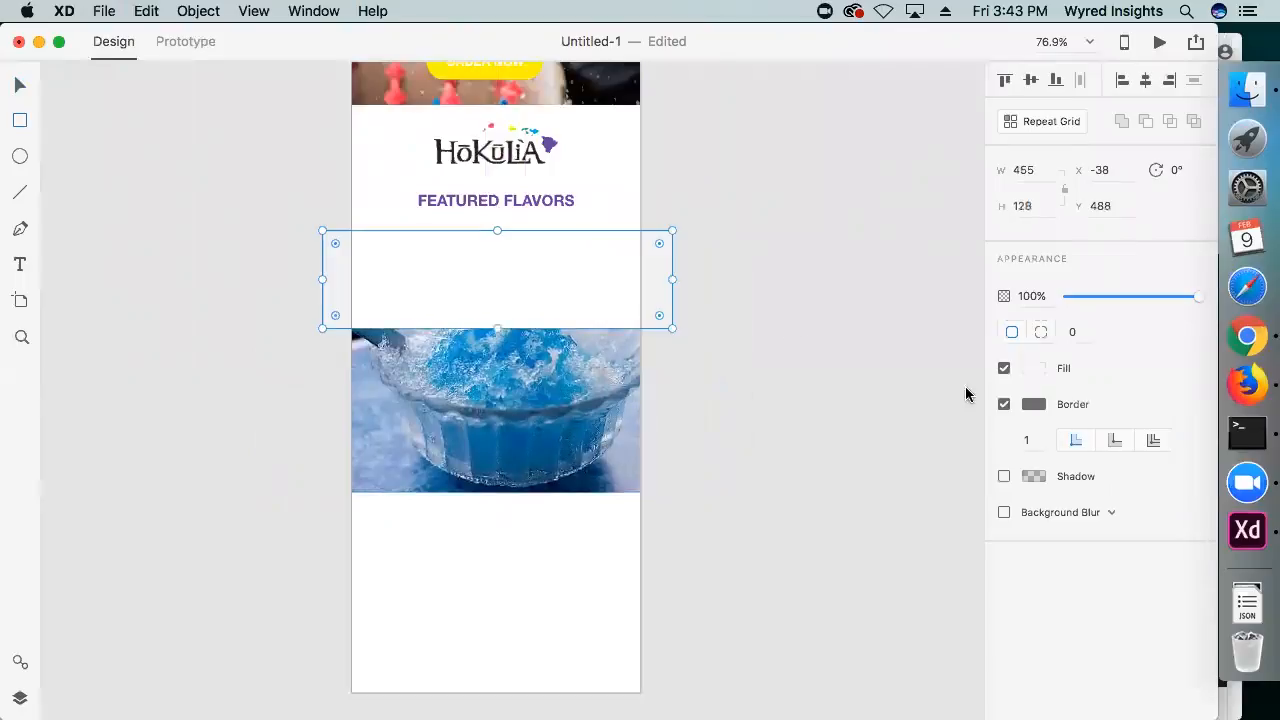
{"action": "left_click", "coordinate": [1004, 404]}
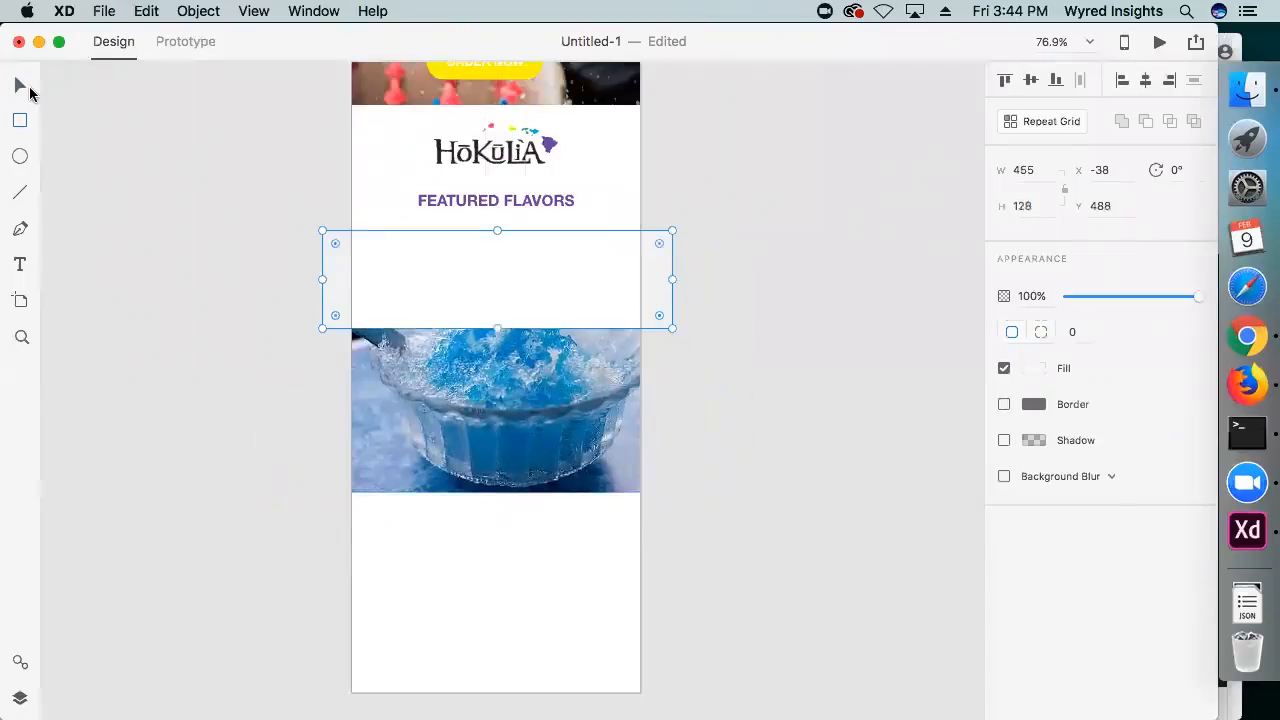
{"action": "left_click_drag", "start_coordinate": [497, 230], "coordinate": [494, 523]}
{"action": "left_click", "coordinate": [723, 451]}
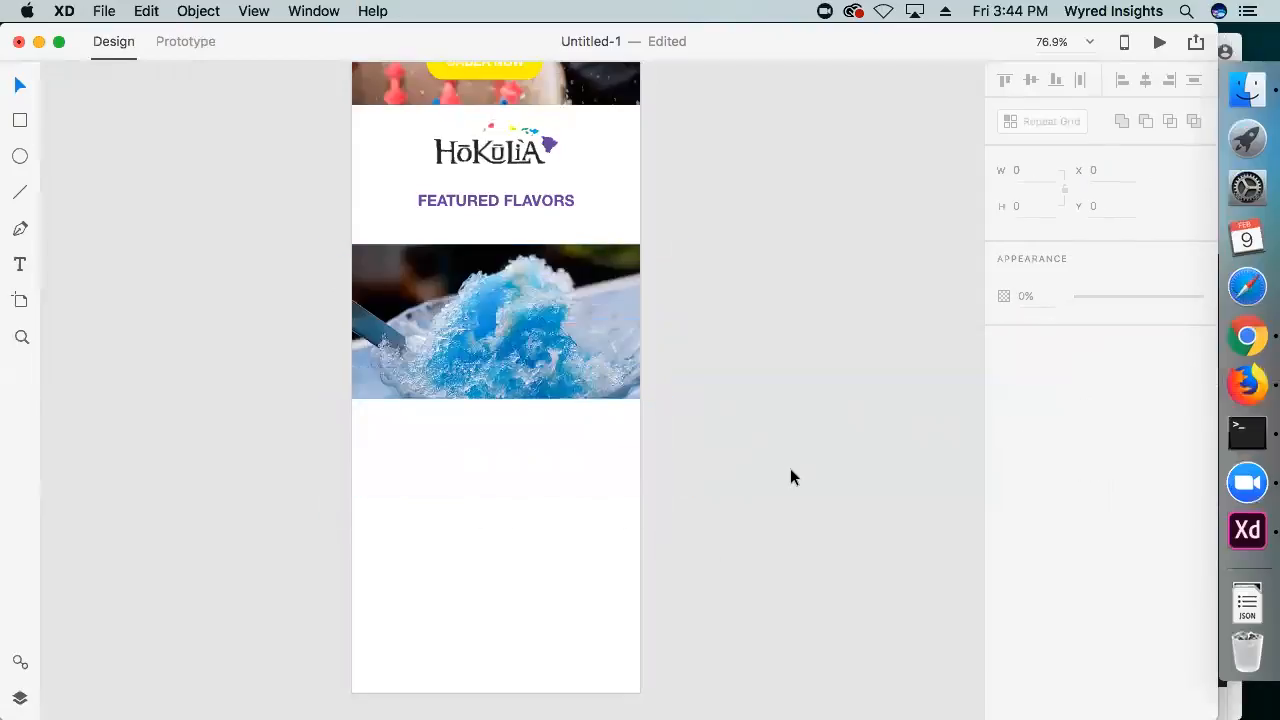
Add a green shave ice photo below the blue banner, cropped to the same full-width banner format
{"action": "scroll", "coordinate": [771, 477], "scroll_direction": "down", "scroll_amount": 2}
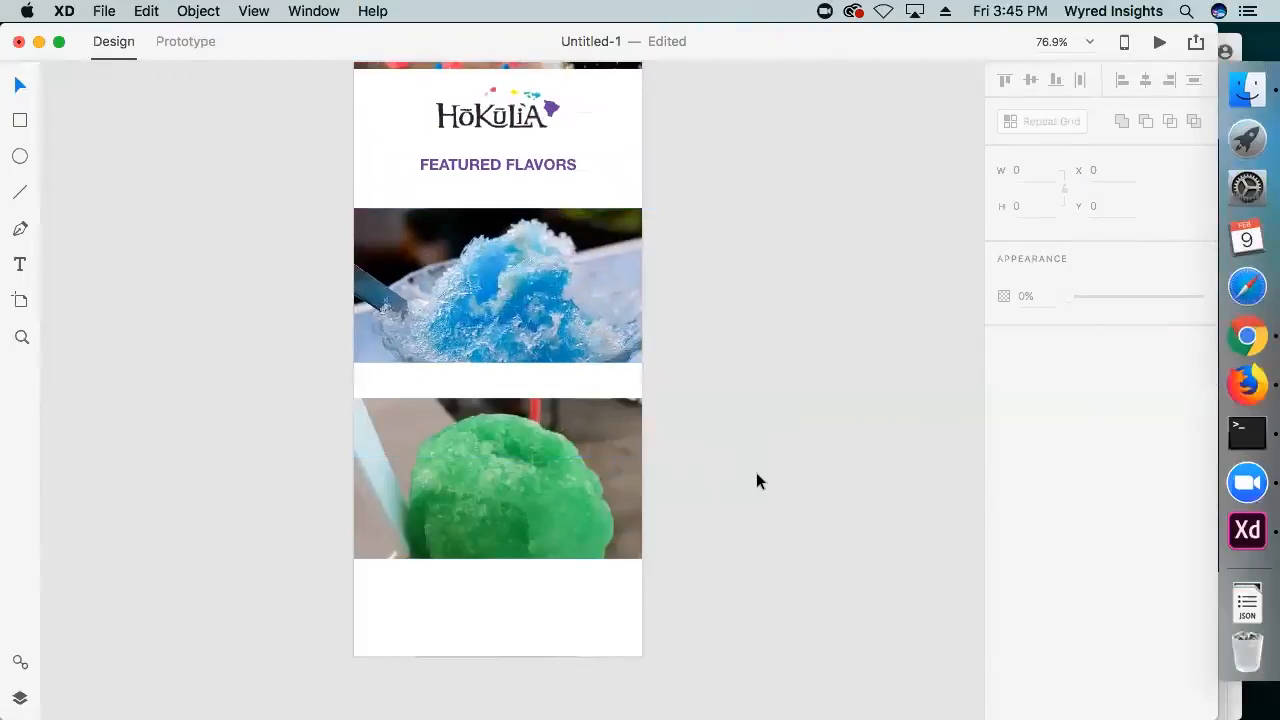
{"action": "left_click_drag", "start_coordinate": [817, 491], "coordinate": [817, 401]}
{"action": "left_click_drag", "start_coordinate": [292, 338], "coordinate": [288, 412]}
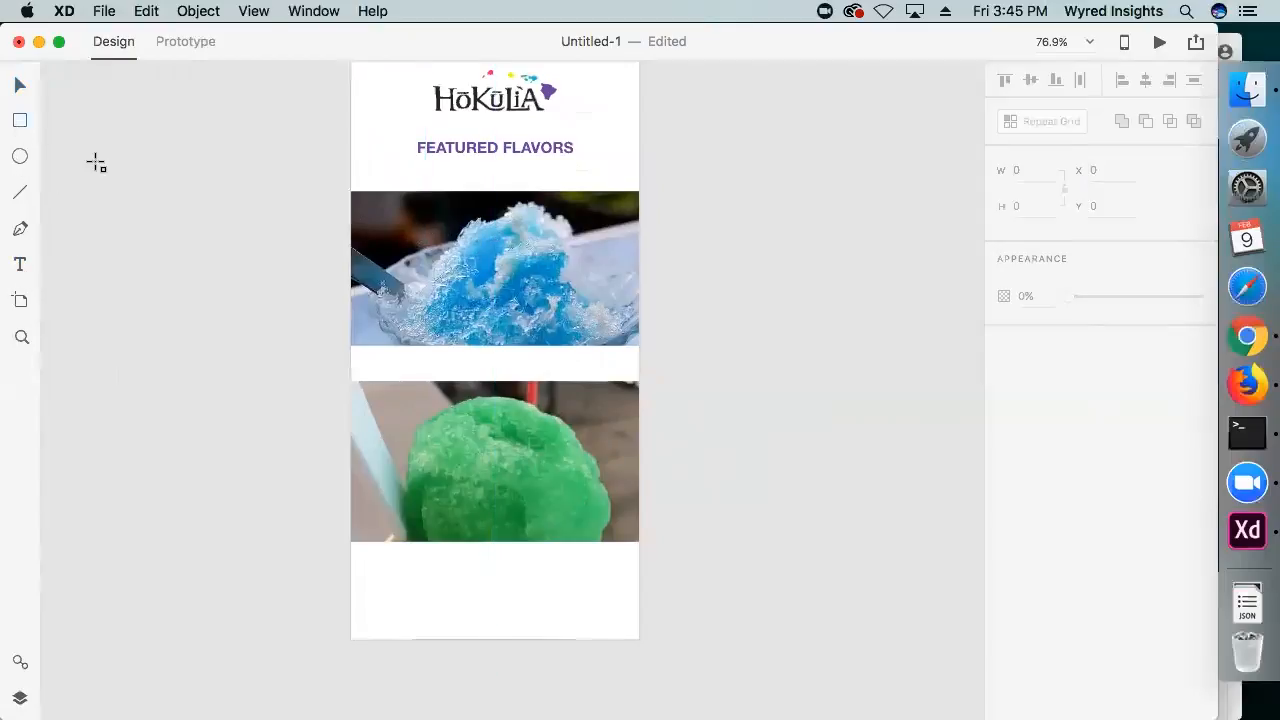
{"action": "left_click", "coordinate": [20, 86]}
Copy the hero banner's dark rounded overlay with its text and place the copy on the blue shave ice photo
{"action": "left_click_drag", "start_coordinate": [184, 124], "coordinate": [187, 537]}
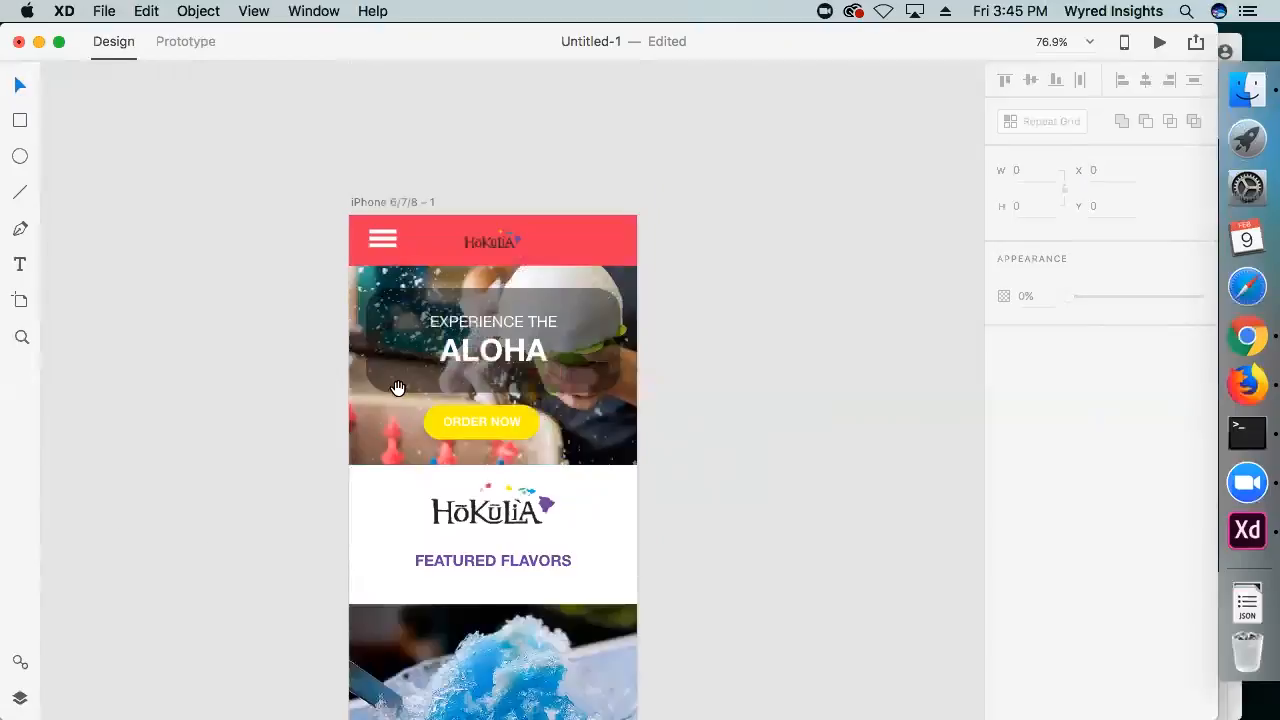
{"action": "left_click", "coordinate": [434, 356]}
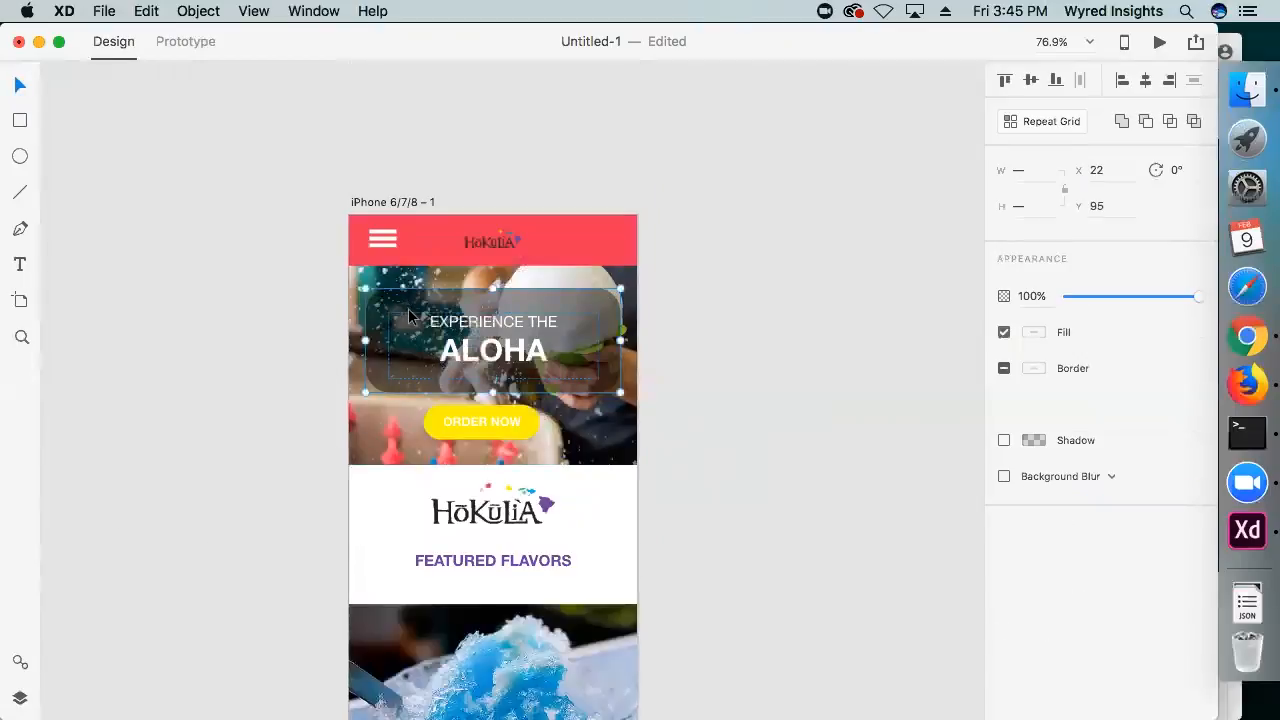
{"action": "left_click_drag", "start_coordinate": [768, 628], "coordinate": [774, 342]}
{"action": "left_click_drag", "start_coordinate": [716, 563], "coordinate": [716, 409]}
{"action": "key", "text": "super+v"}
{"action": "left_click_drag", "start_coordinate": [537, 355], "coordinate": [485, 252]}
Replace the copied text on the blue shave ice photo with BLUEBERRY
{"action": "double_click", "coordinate": [484, 244]}
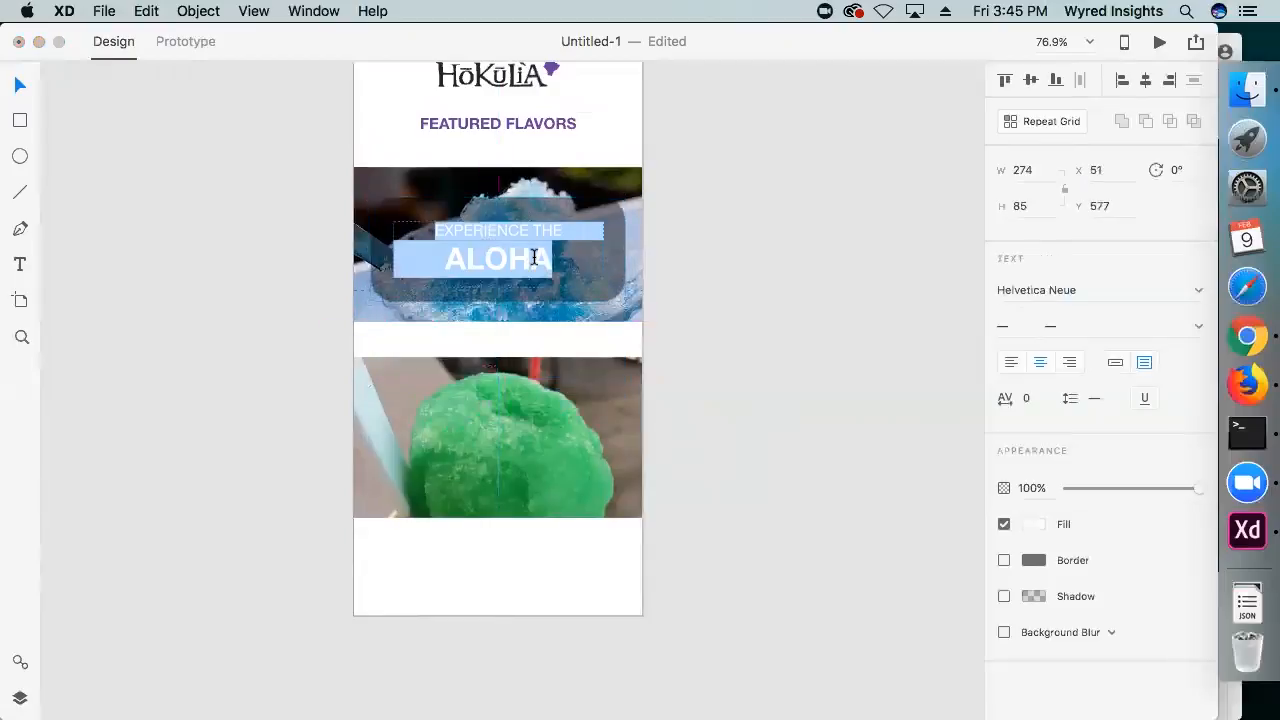
{"action": "type", "text": "BLUEB"}
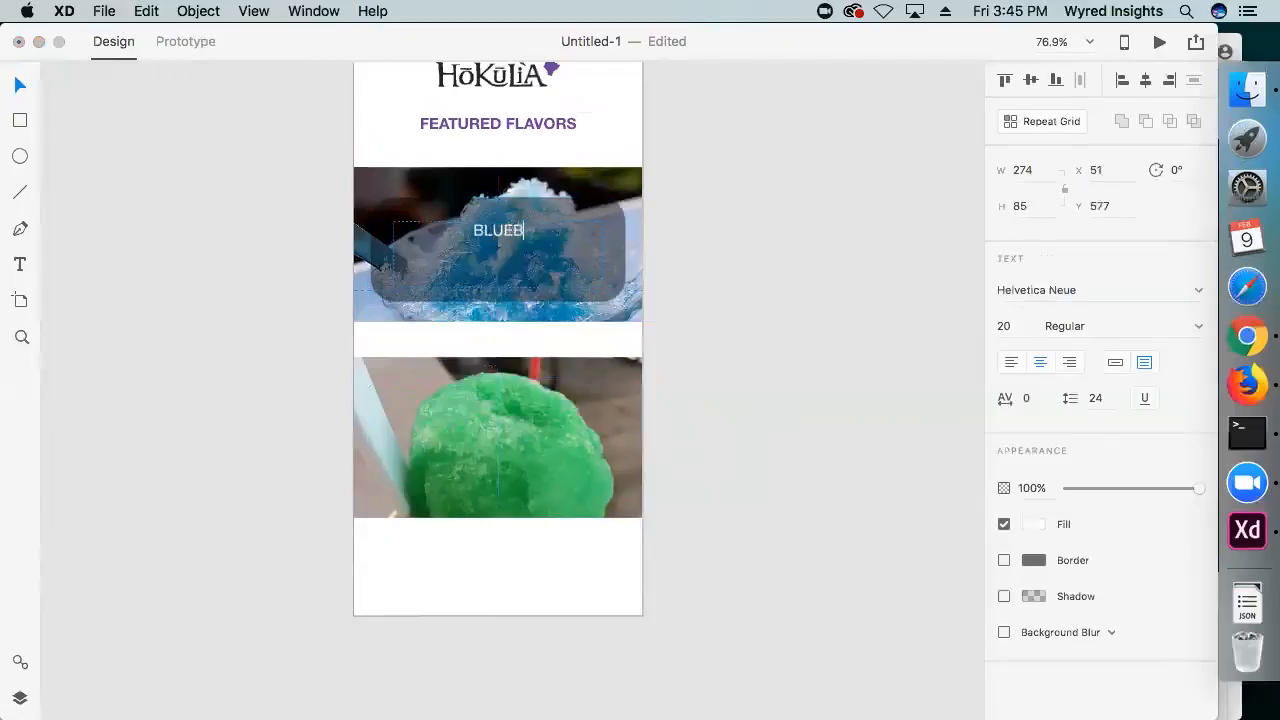
{"action": "type", "text": "ERRY"}
{"action": "left_click", "coordinate": [18, 87]}
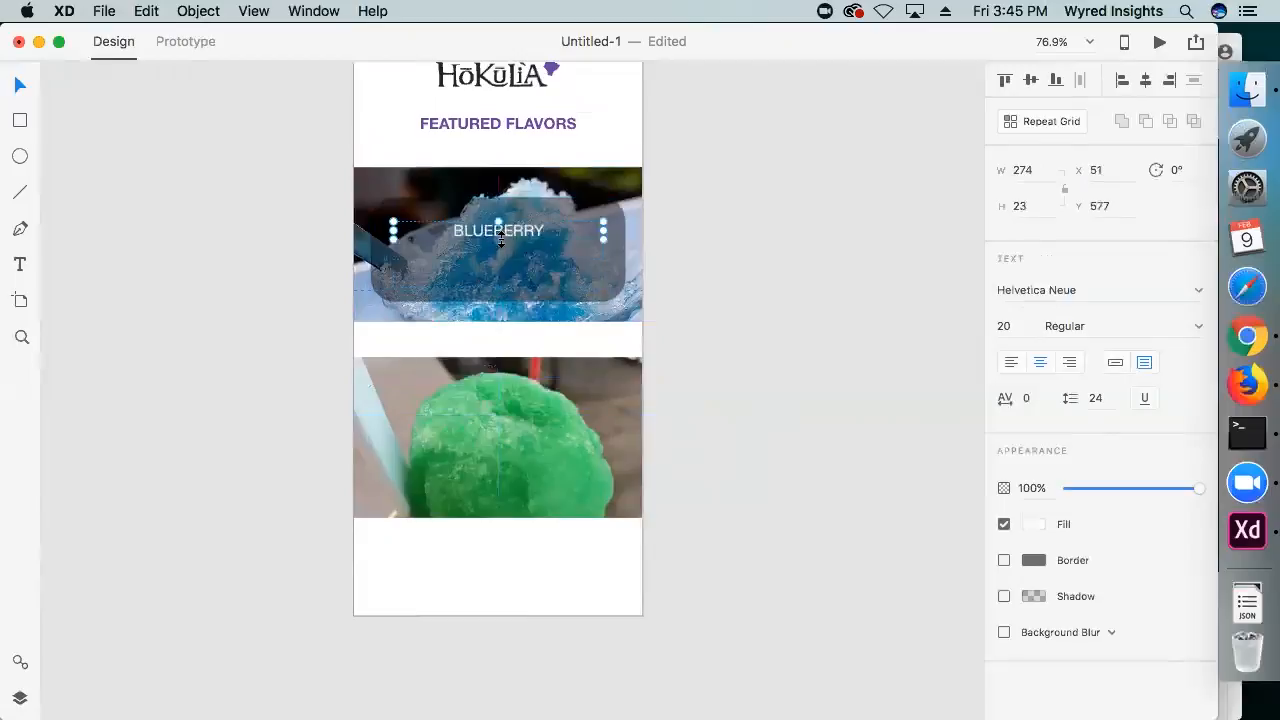
Shorten the dark overlay on the blue photo to a height of about 74 and centre the BLUEBERRY text in it
{"action": "left_click", "coordinate": [502, 299]}
{"action": "left_click_drag", "start_coordinate": [502, 299], "coordinate": [497, 254]}
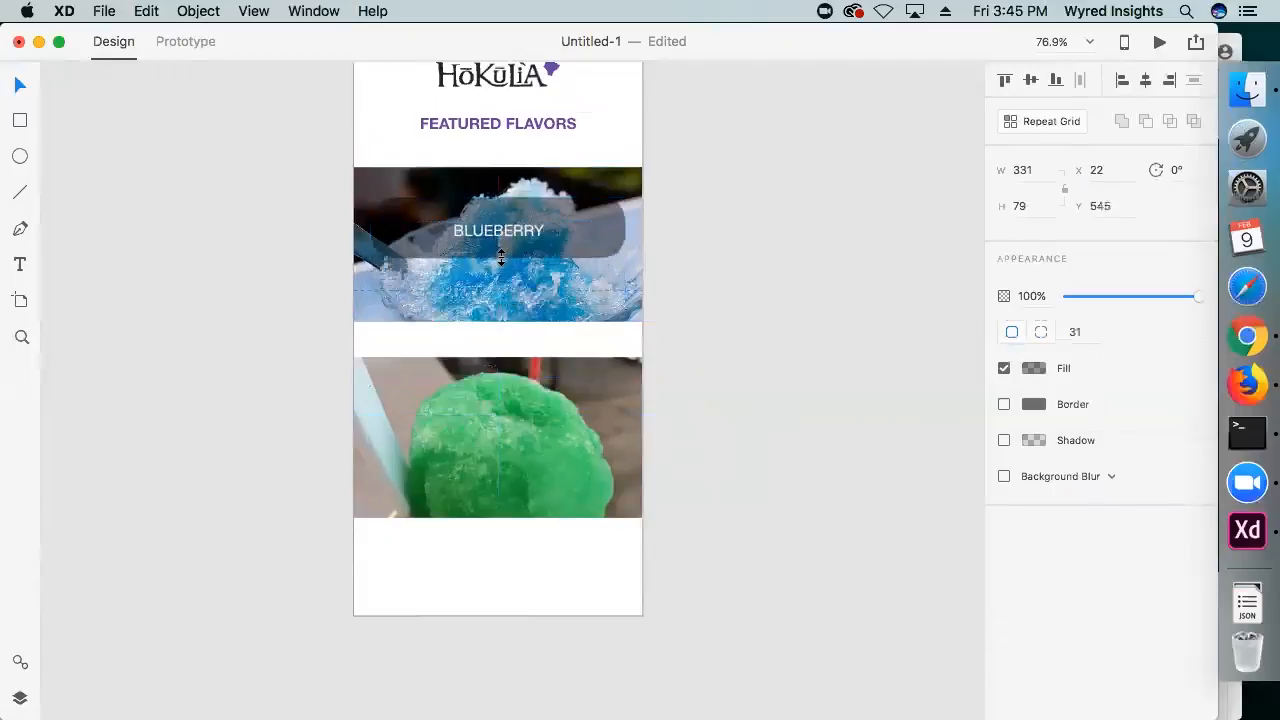
{"action": "left_click", "coordinate": [492, 228], "text": "shift"}
{"action": "left_click", "coordinate": [1029, 82]}
{"action": "left_click_drag", "start_coordinate": [511, 254], "coordinate": [510, 251]}
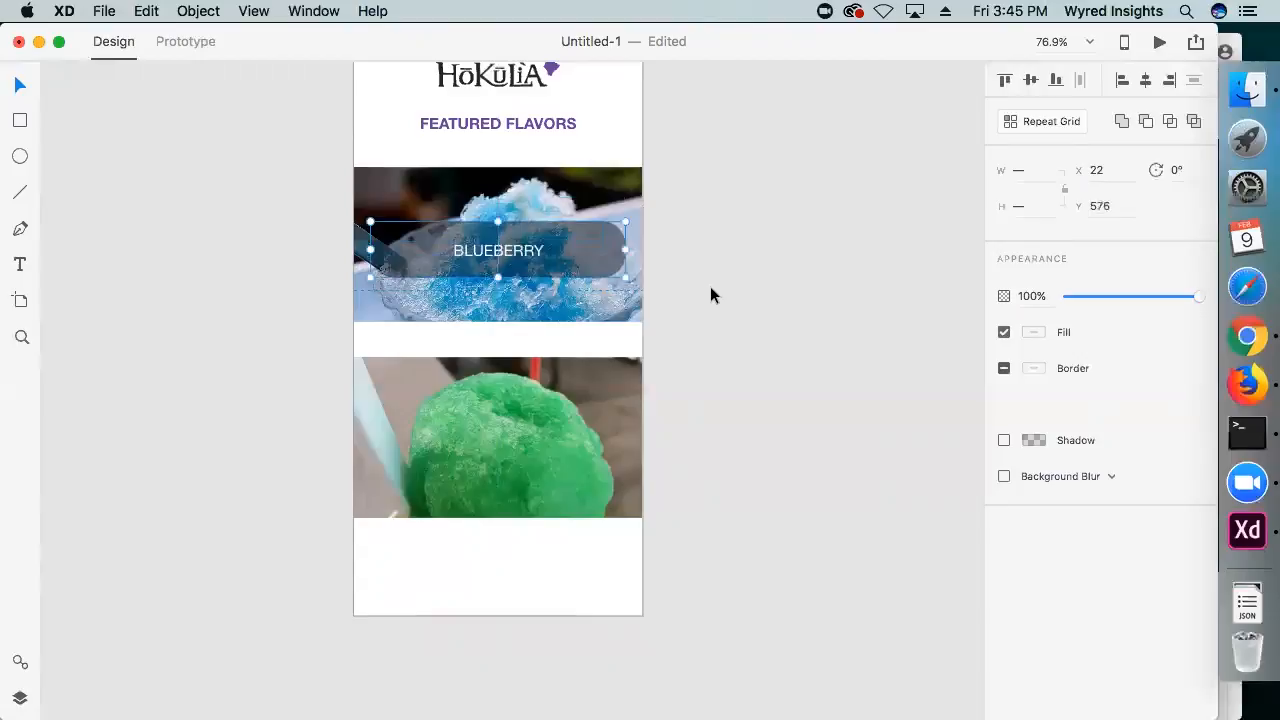
{"action": "left_click", "coordinate": [714, 295]}
Select the BLUEBERRY text with its overlay and move both up slightly to Y 571 on the blue photo
{"action": "scroll", "coordinate": [714, 295], "scroll_direction": "down", "scroll_amount": 2}
{"action": "scroll", "coordinate": [714, 295], "scroll_direction": "down", "scroll_amount": 2}
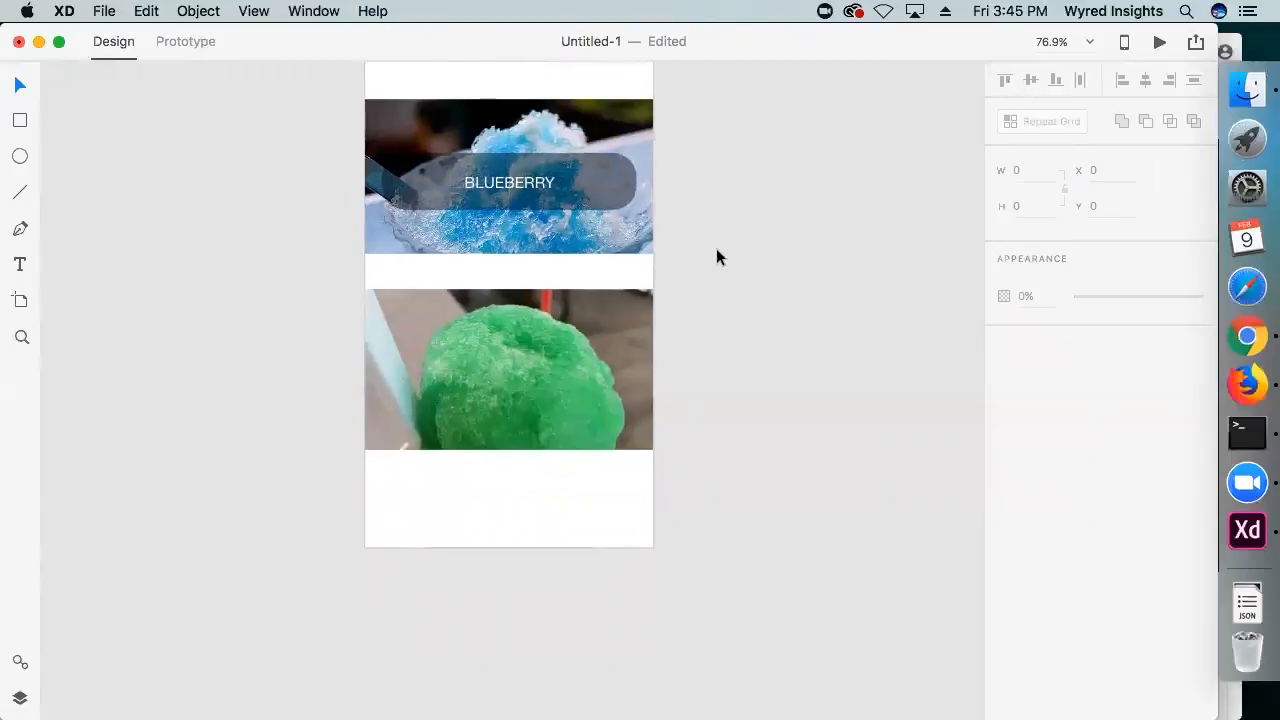
{"action": "left_click", "coordinate": [516, 182]}
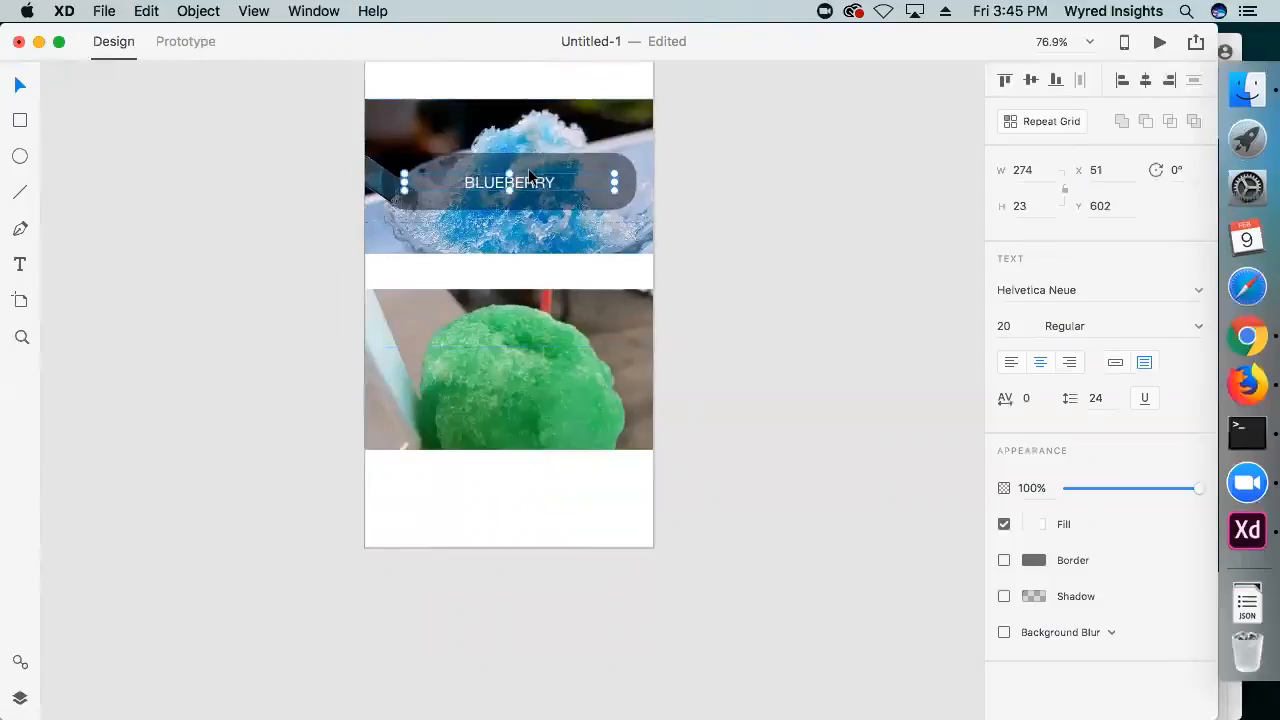
{"action": "left_click", "coordinate": [530, 164]}
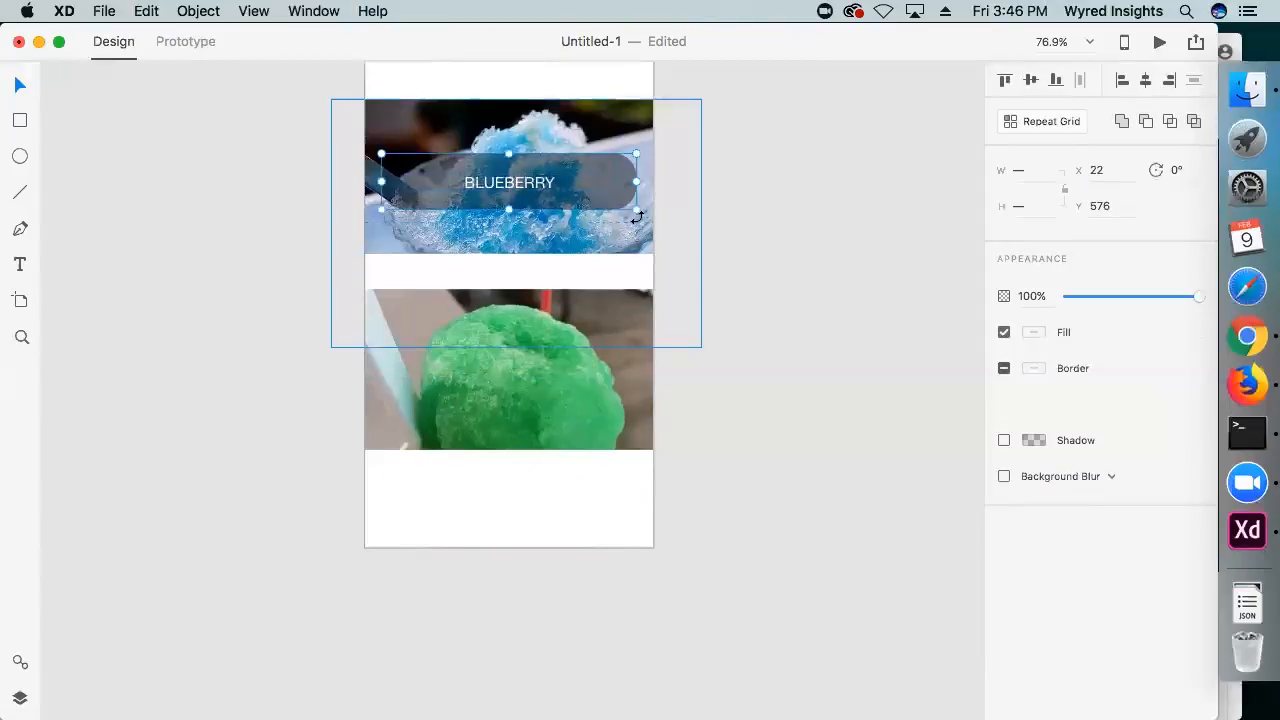
{"action": "left_click_drag", "start_coordinate": [526, 180], "coordinate": [530, 324]}
{"action": "left_click_drag", "start_coordinate": [535, 215], "coordinate": [509, 179]}
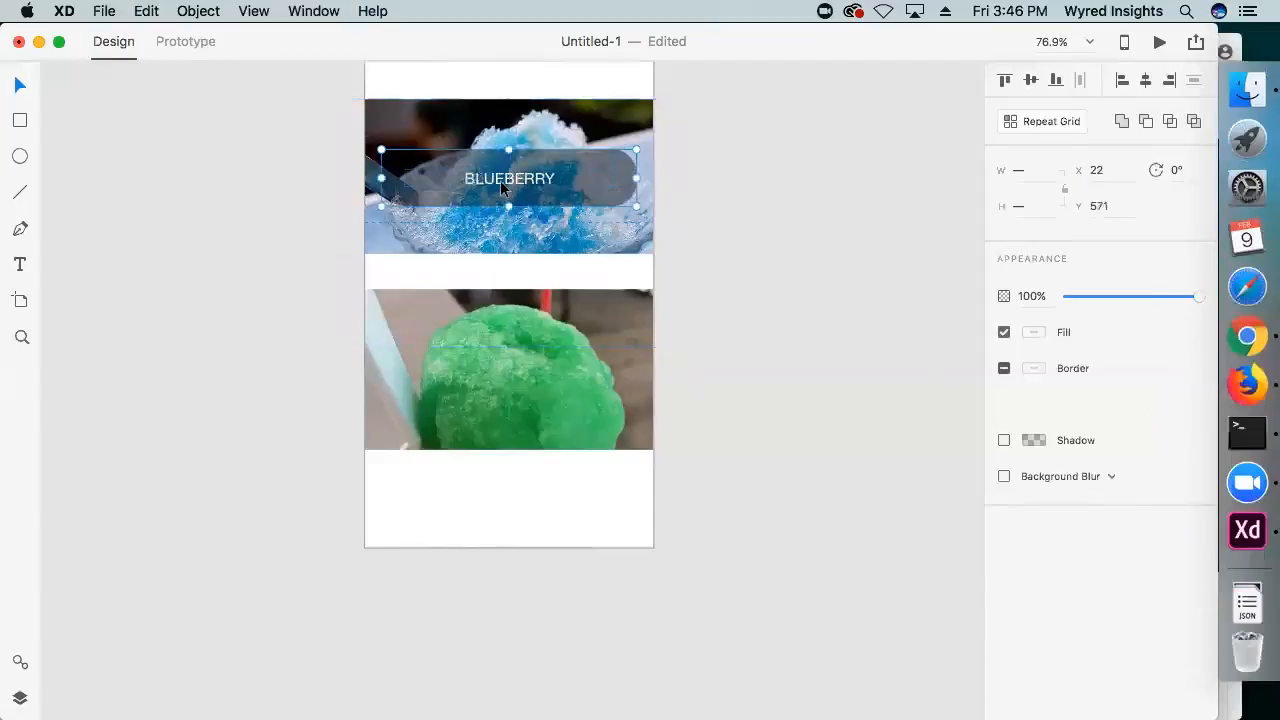
{"action": "left_click", "coordinate": [888, 120]}
{"action": "scroll", "coordinate": [823, 297], "scroll_direction": "up", "scroll_amount": 5}
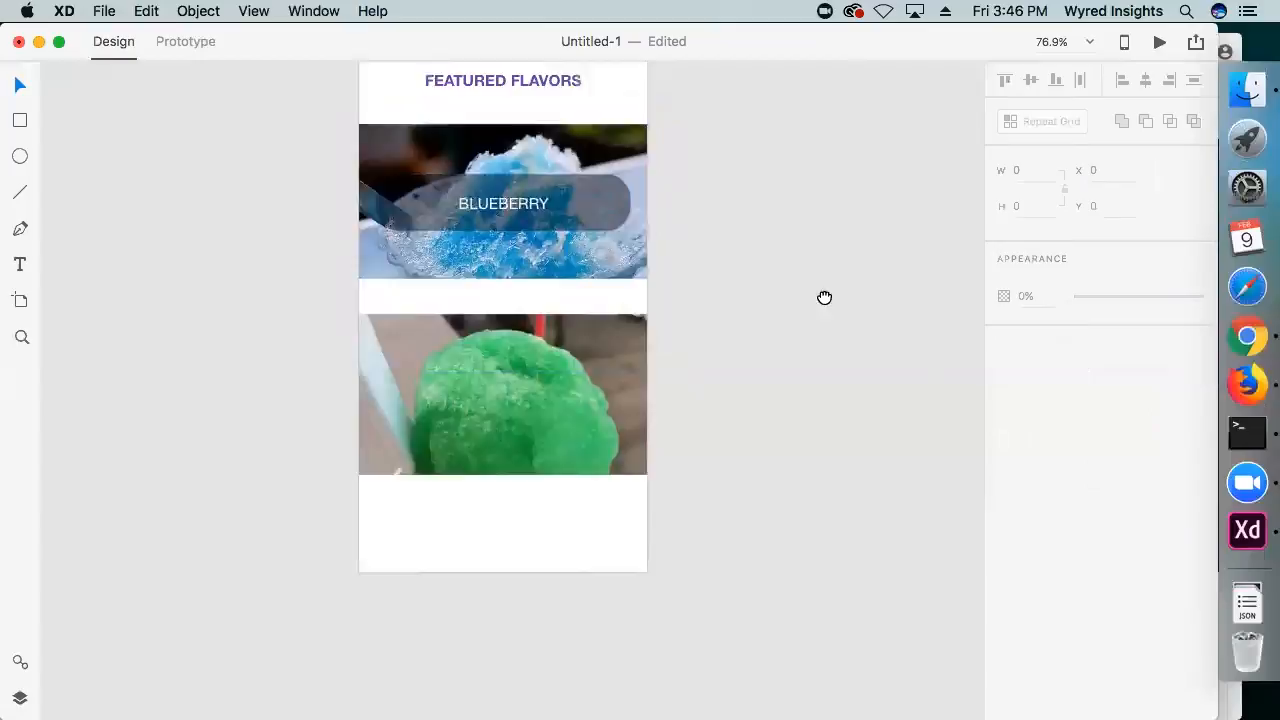
{"action": "double_click", "coordinate": [589, 327]}
{"action": "left_click", "coordinate": [616, 330]}
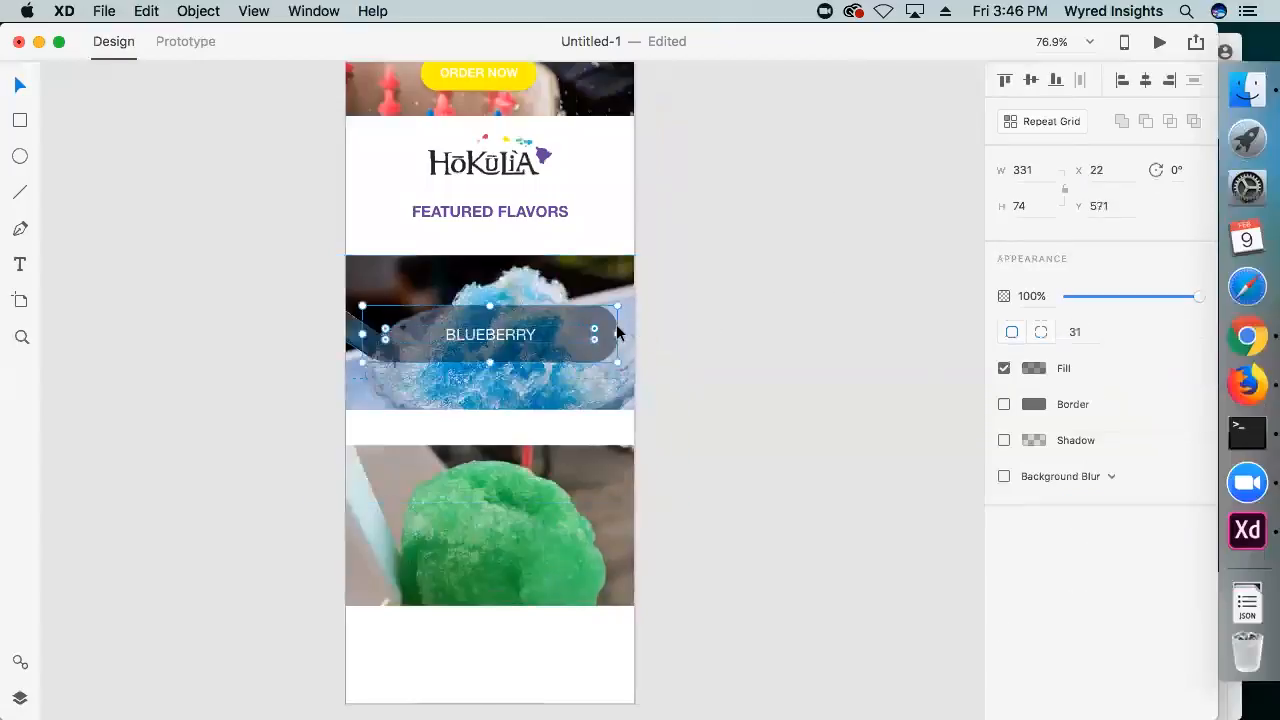
{"action": "left_click", "coordinate": [492, 336]}
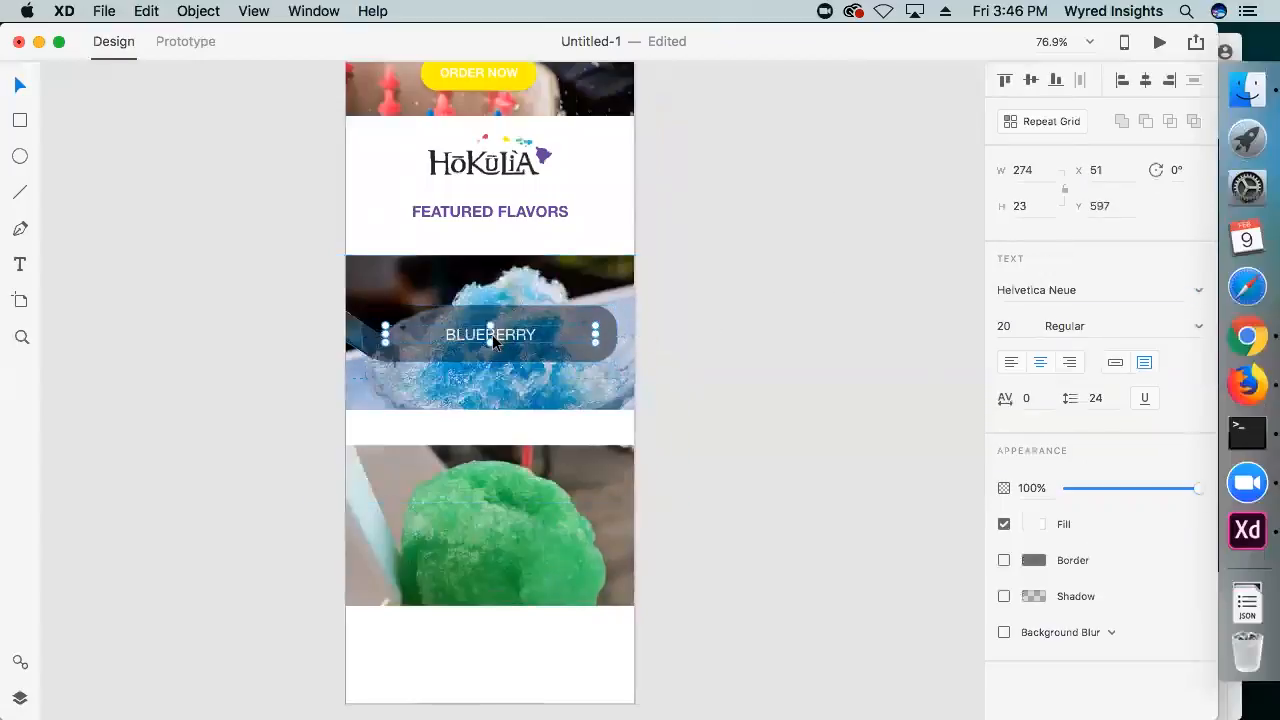
{"action": "left_click", "coordinate": [694, 264]}
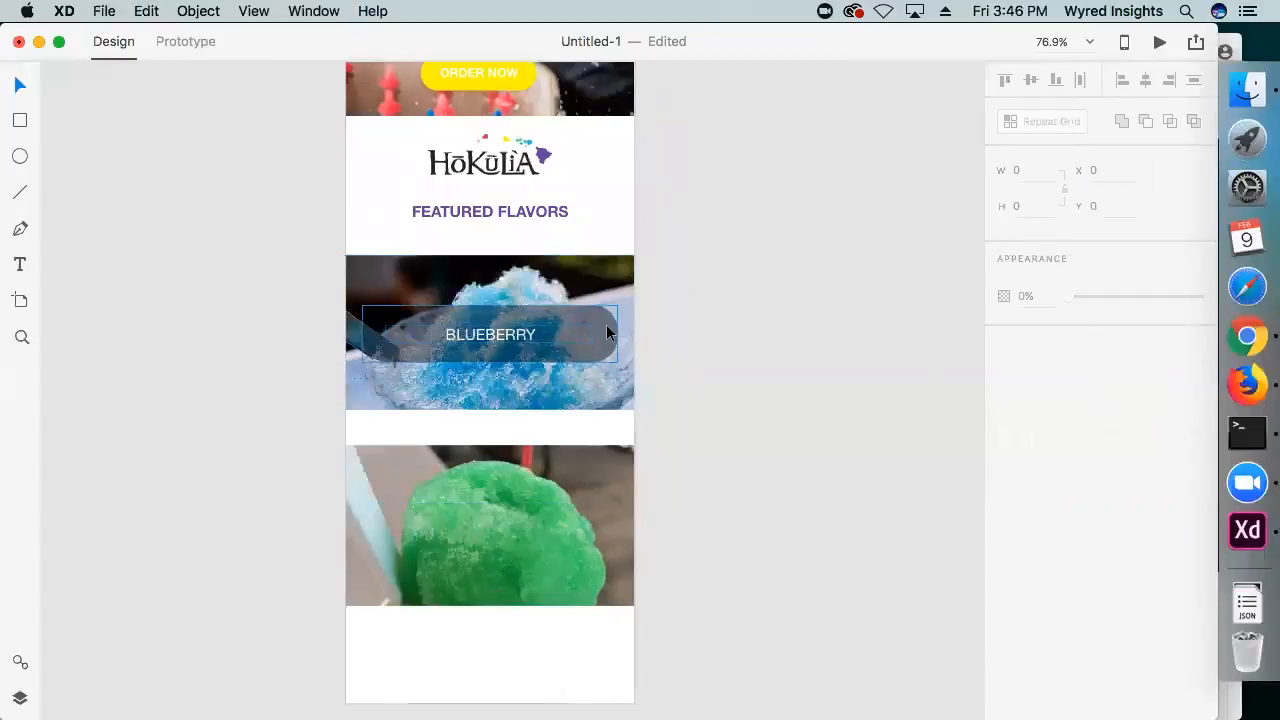
{"action": "double_click", "coordinate": [612, 324]}
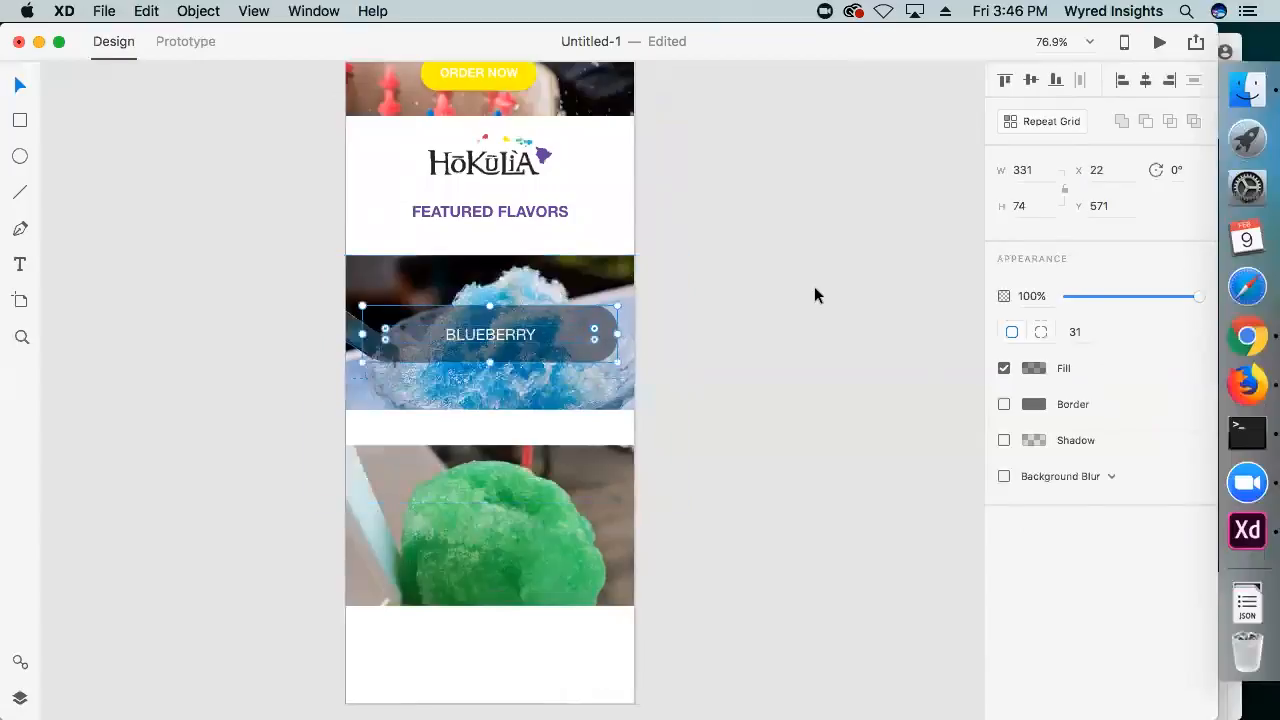
{"action": "left_click", "coordinate": [749, 248]}
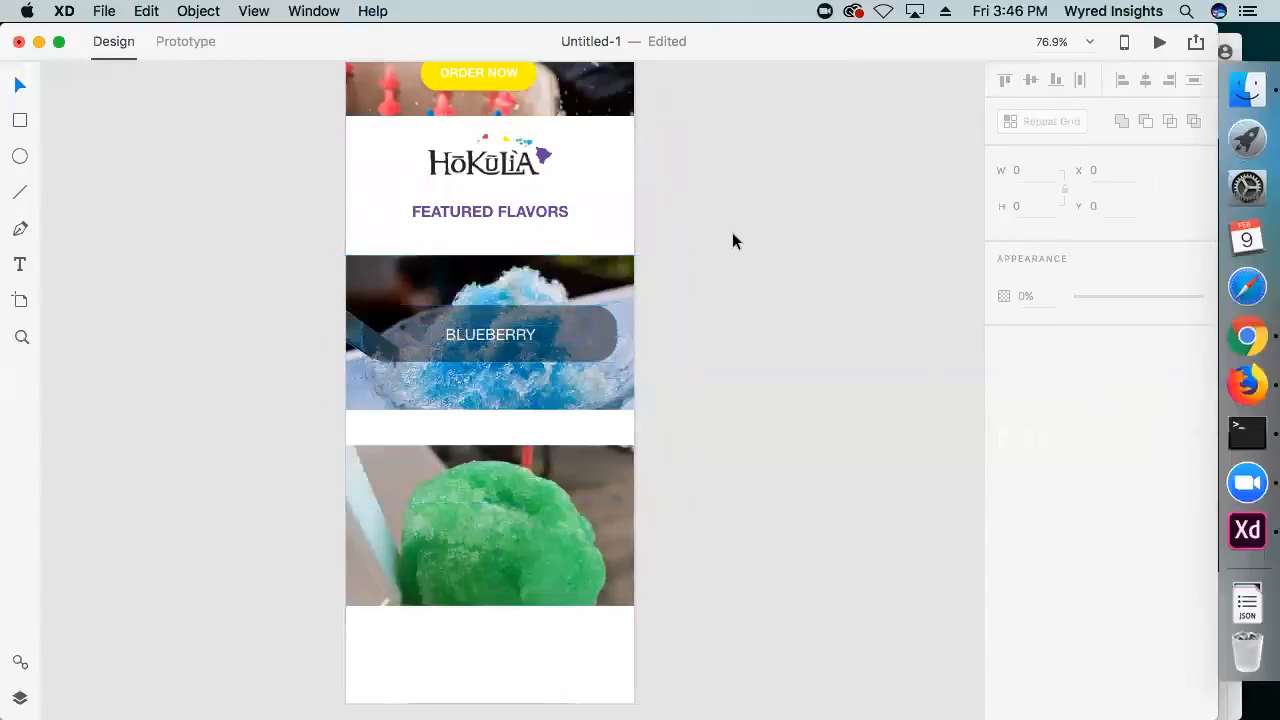
Set the BLUEBERRY text on the blue shave ice photo to the Bold weight
{"action": "double_click", "coordinate": [592, 312]}
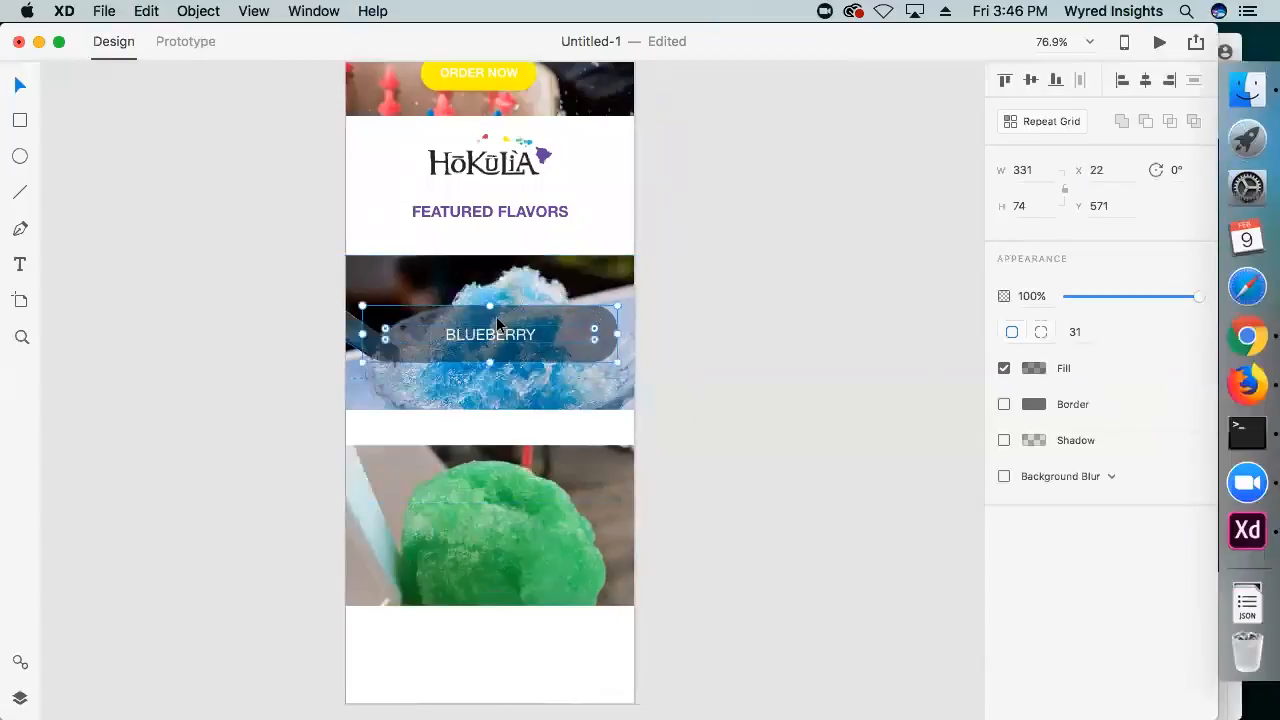
{"action": "left_click", "coordinate": [682, 340]}
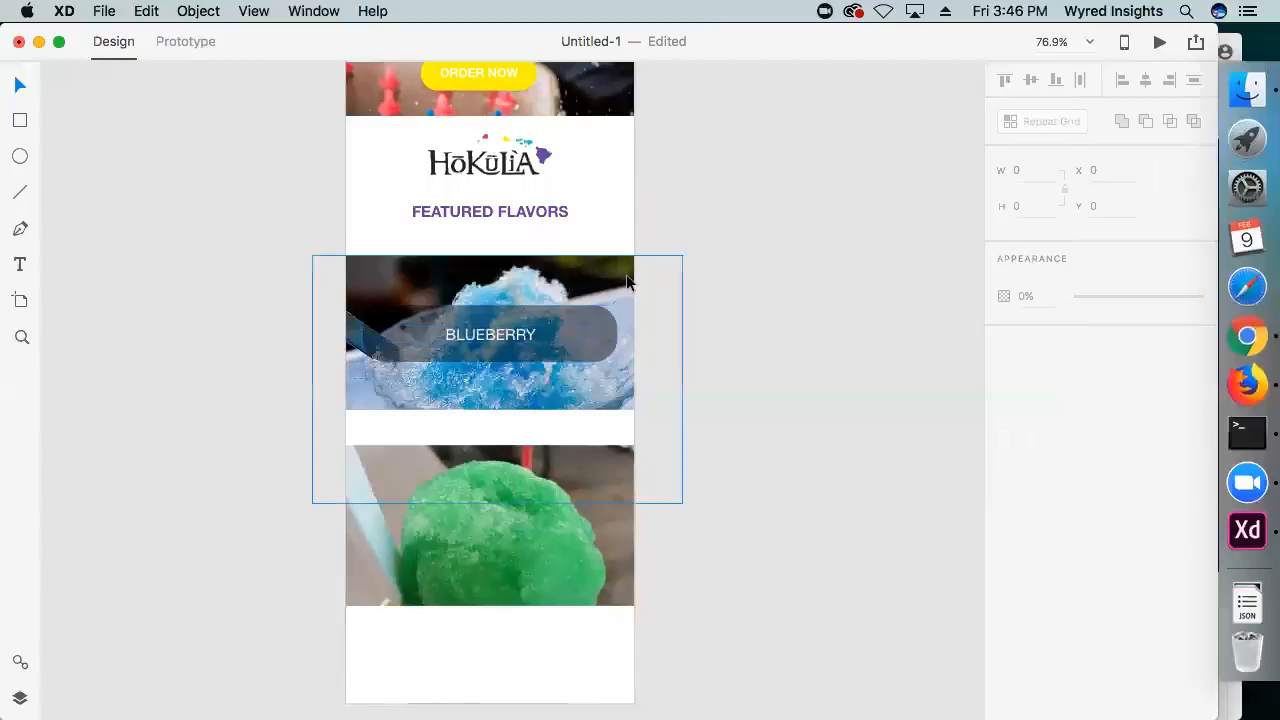
{"action": "left_click_drag", "start_coordinate": [757, 260], "coordinate": [746, 214]}
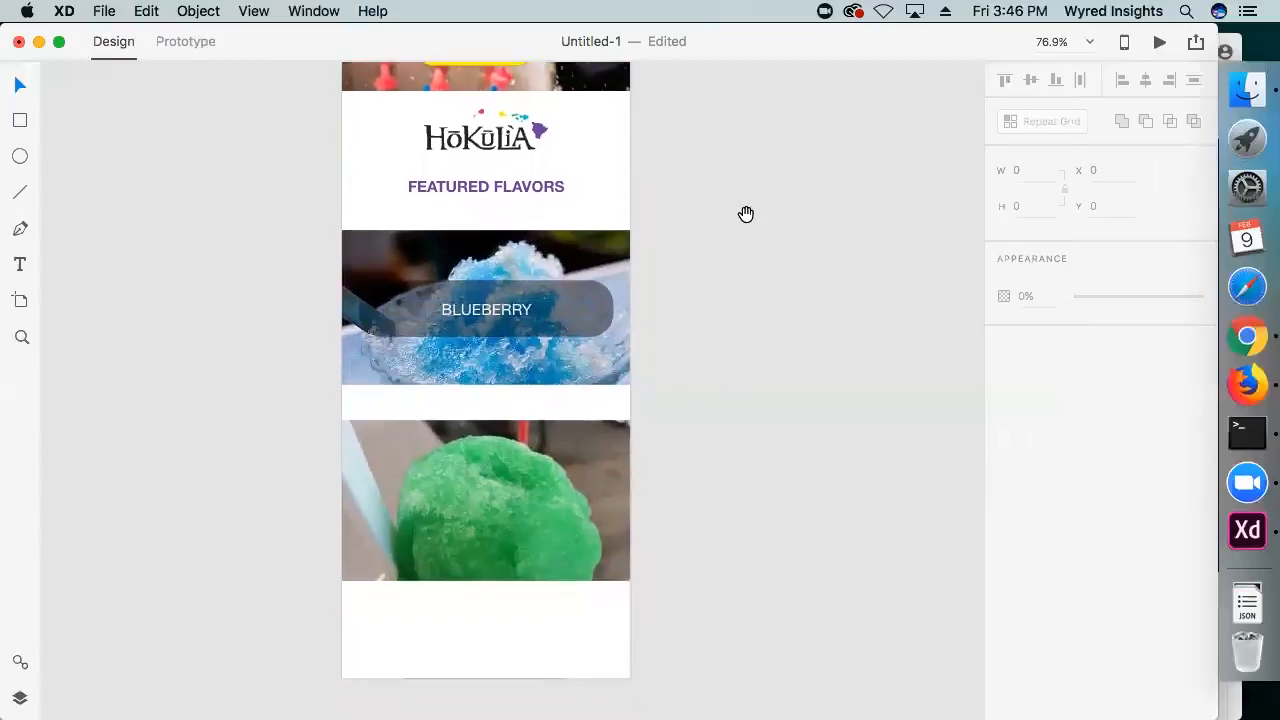
{"action": "scroll", "coordinate": [726, 240], "scroll_direction": "down", "scroll_amount": 2}
{"action": "left_click", "coordinate": [448, 264]}
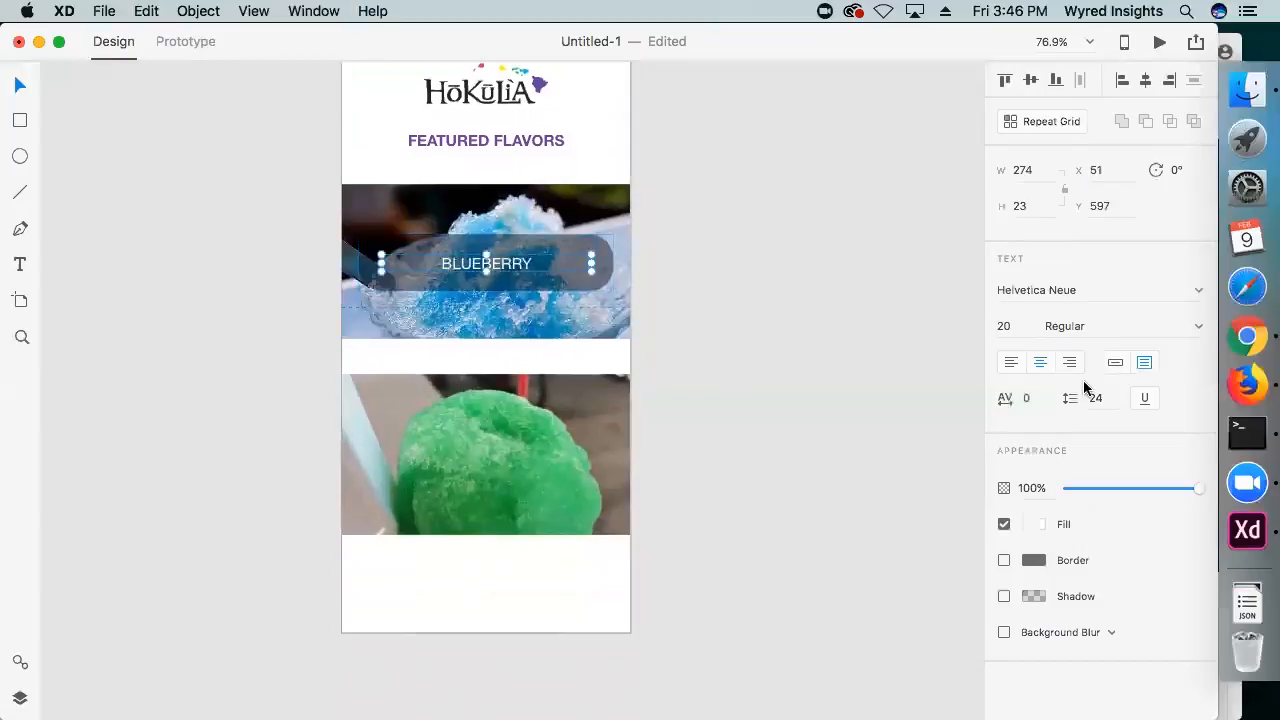
{"action": "left_click", "coordinate": [1076, 322]}
{"action": "type", "text": "Bold"}
{"action": "key", "text": "Return"}
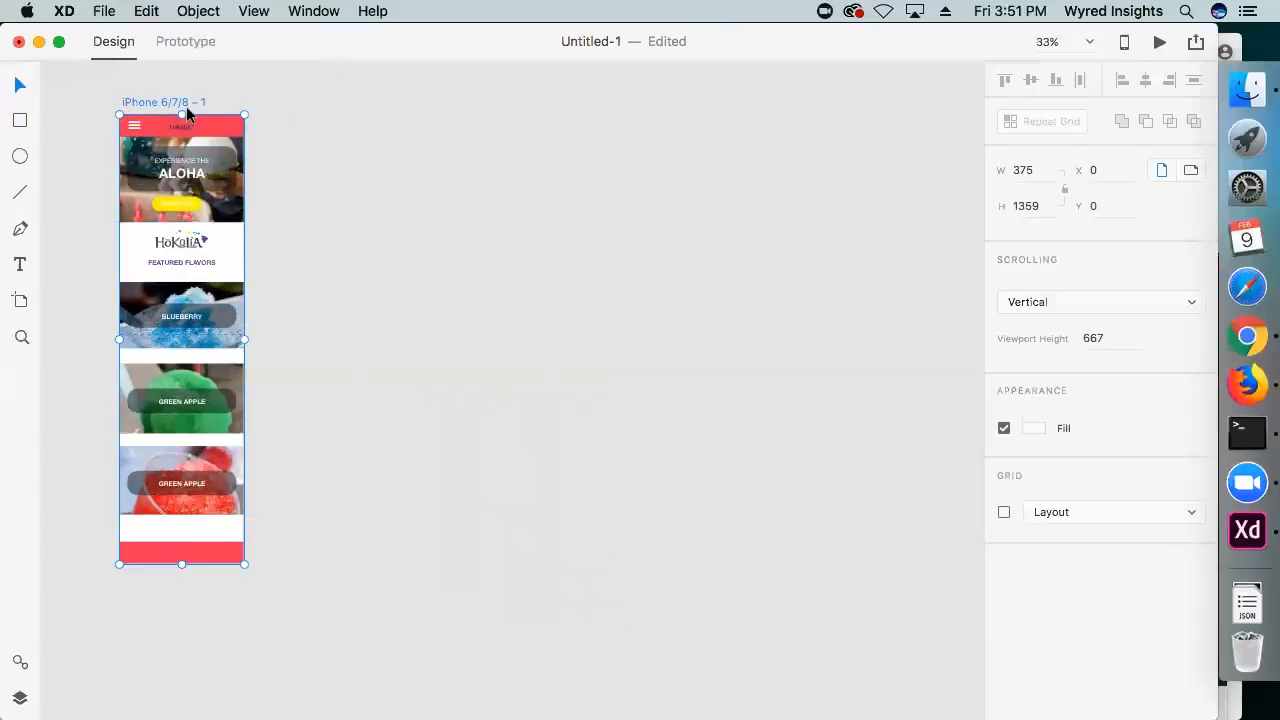
Duplicate the home page artboard and place the copy beside the original at X 443
{"action": "key", "text": "super+d"}
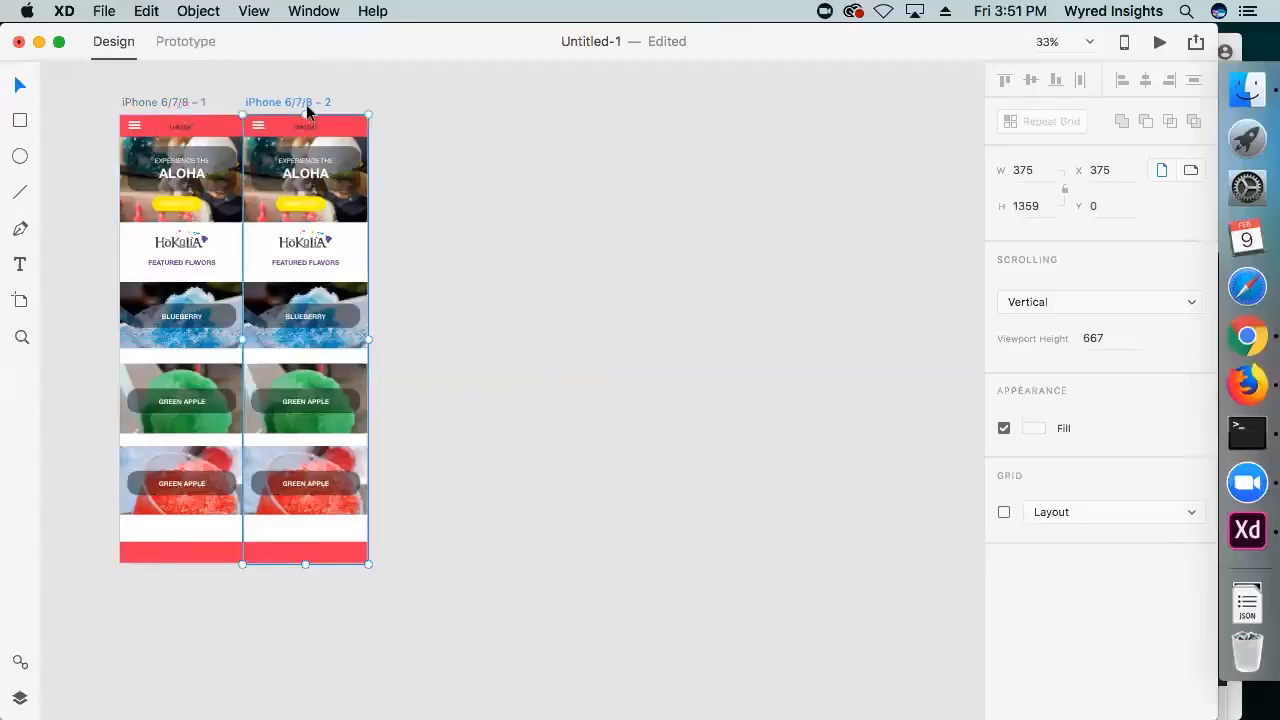
{"action": "left_click_drag", "start_coordinate": [299, 112], "coordinate": [318, 104]}
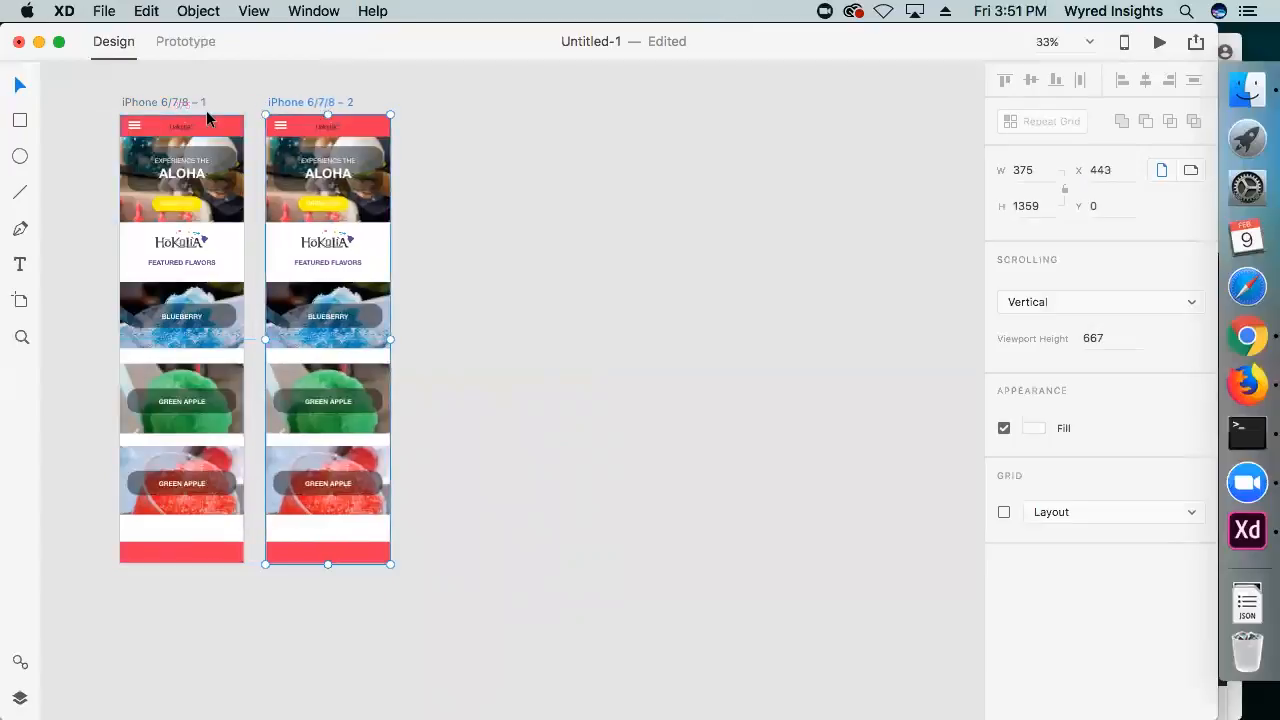
{"action": "left_click", "coordinate": [557, 263]}
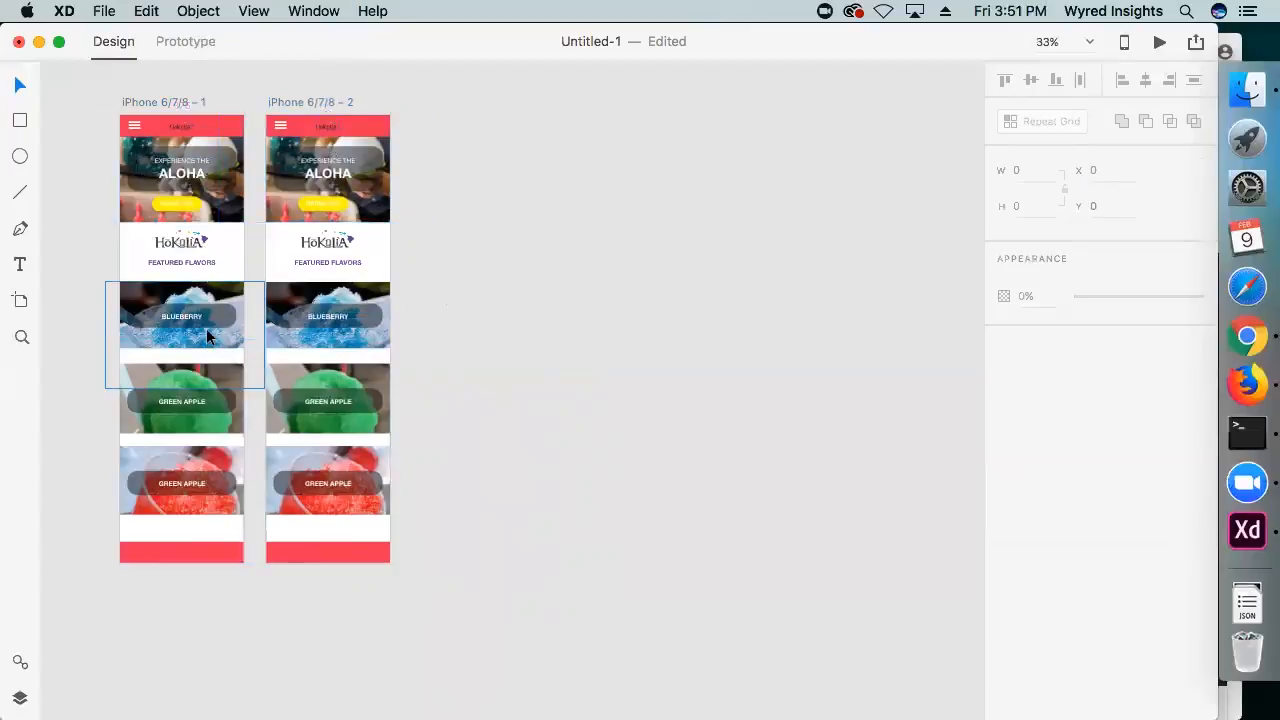
Preview the home page artboard, check how the whole page scrolls, and close the preview
{"action": "left_click", "coordinate": [143, 101]}
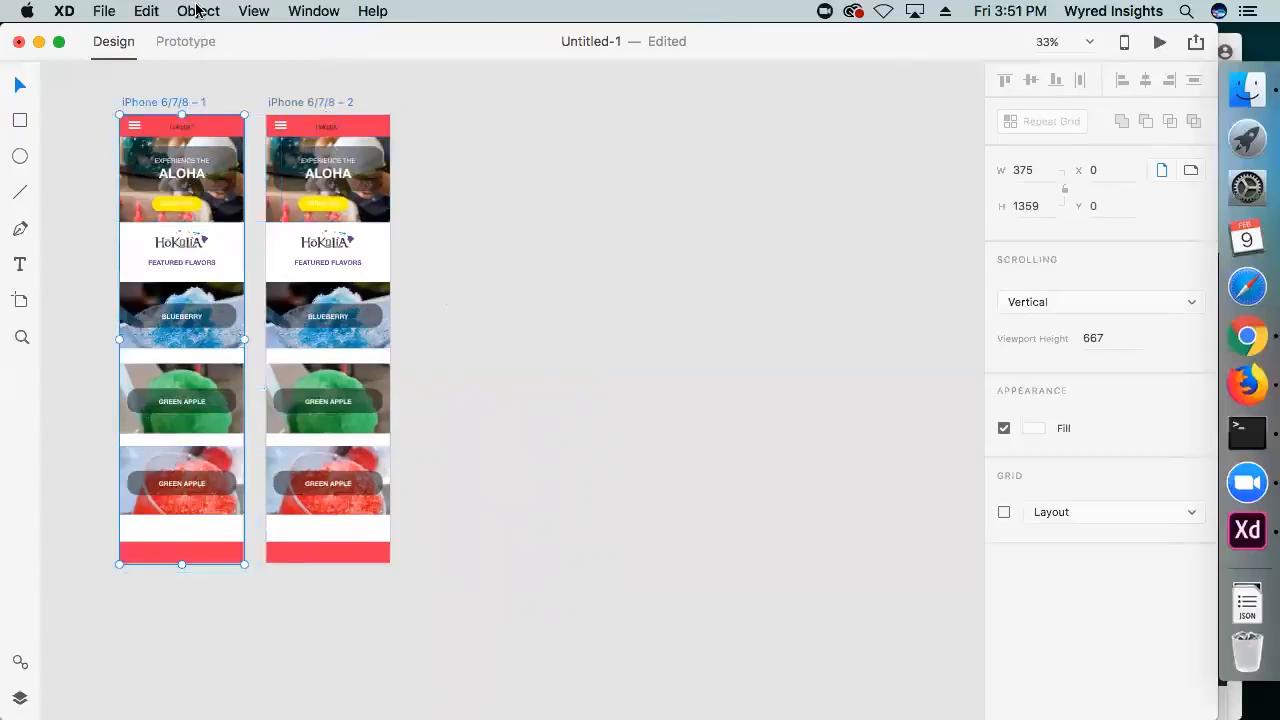
{"action": "left_click", "coordinate": [1160, 43]}
{"action": "scroll", "coordinate": [440, 288], "scroll_direction": "down", "scroll_amount": 3}
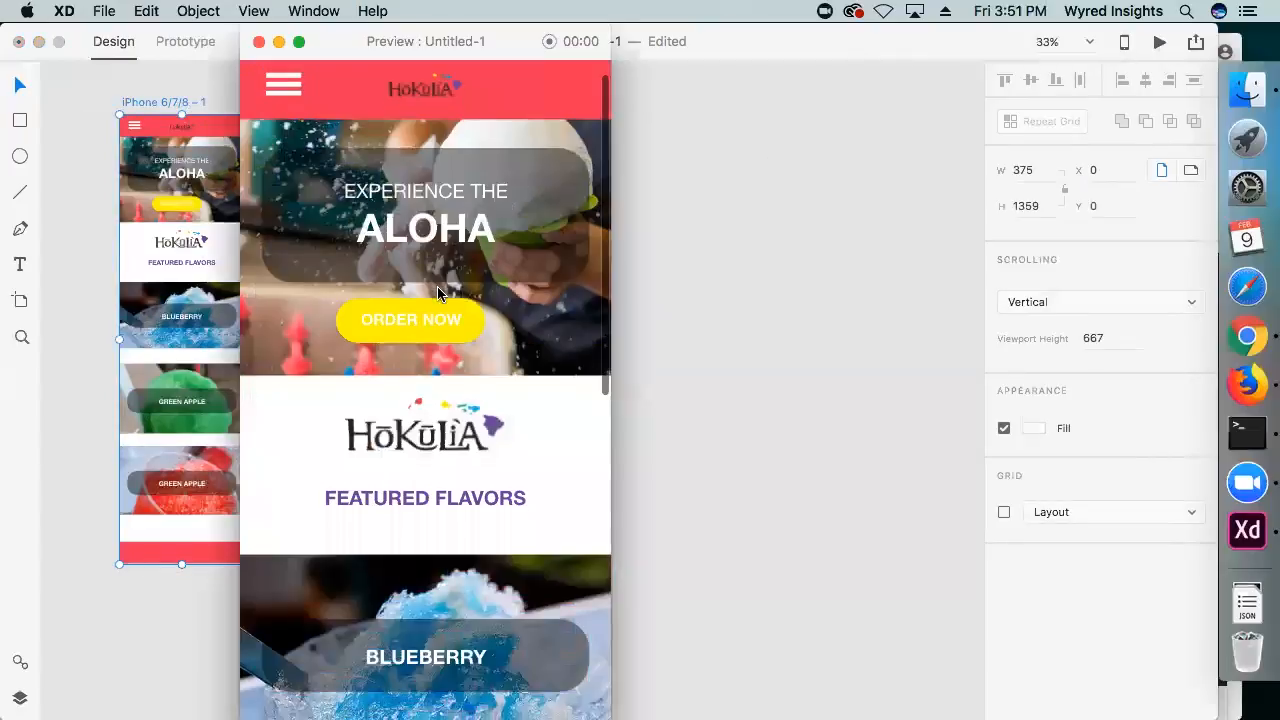
{"action": "scroll", "coordinate": [445, 288], "scroll_direction": "down", "scroll_amount": 10}
{"action": "scroll", "coordinate": [447, 287], "scroll_direction": "up", "scroll_amount": 5}
{"action": "scroll", "coordinate": [447, 287], "scroll_direction": "up", "scroll_amount": 5}
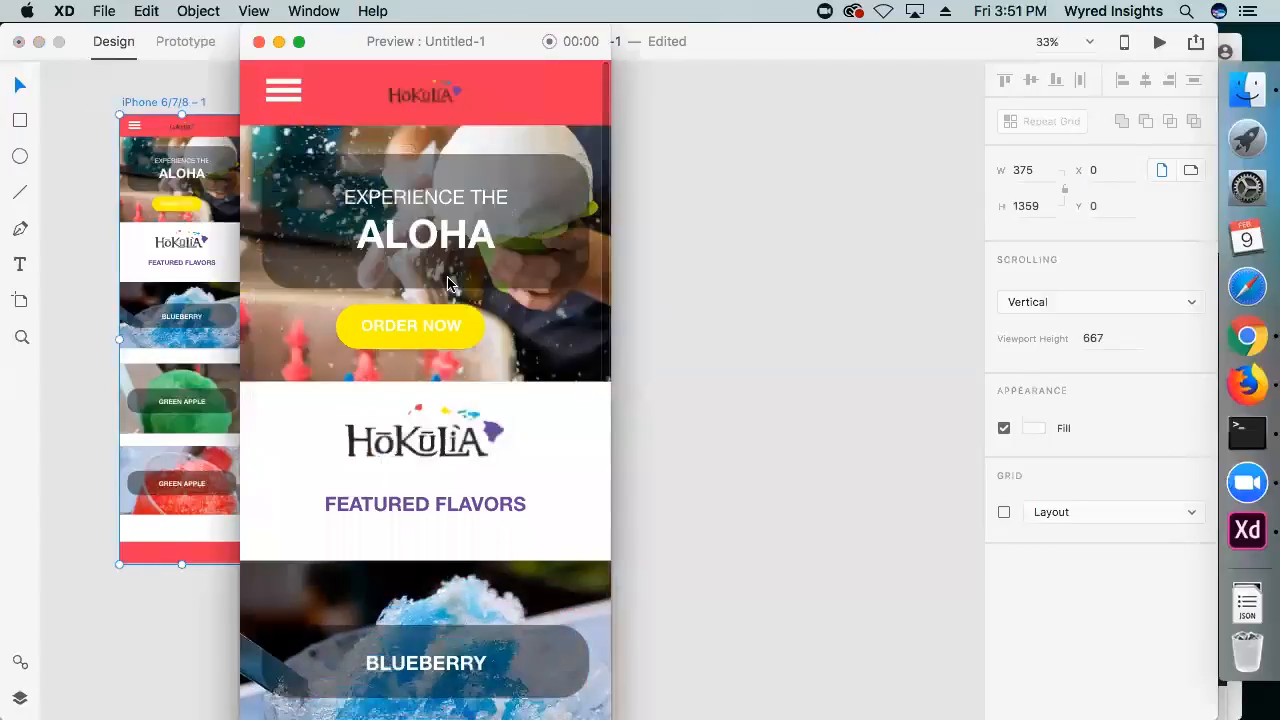
{"action": "left_click", "coordinate": [258, 42]}
{"action": "left_click", "coordinate": [446, 168]}
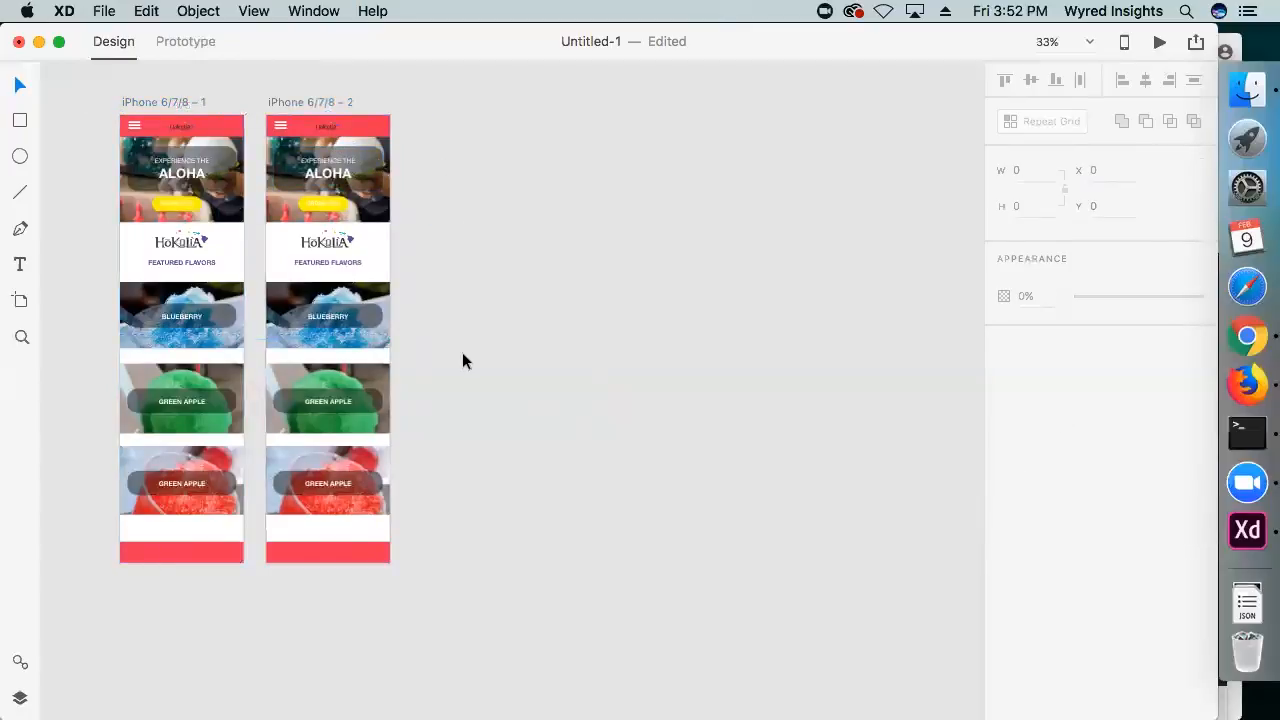
Delete the hero photo with its overlay text and the Hokulia logo below it from the duplicated artboard
{"action": "left_click_drag", "start_coordinate": [452, 564], "coordinate": [440, 430]}
{"action": "key", "text": "super+plus"}
{"action": "left_click_drag", "start_coordinate": [468, 226], "coordinate": [668, 356]}
{"action": "left_click", "coordinate": [434, 200]}
{"action": "key", "text": "Delete"}
{"action": "left_click", "coordinate": [512, 232]}
{"action": "key", "text": "Delete"}
{"action": "left_click", "coordinate": [437, 298]}
{"action": "key", "text": "Delete"}
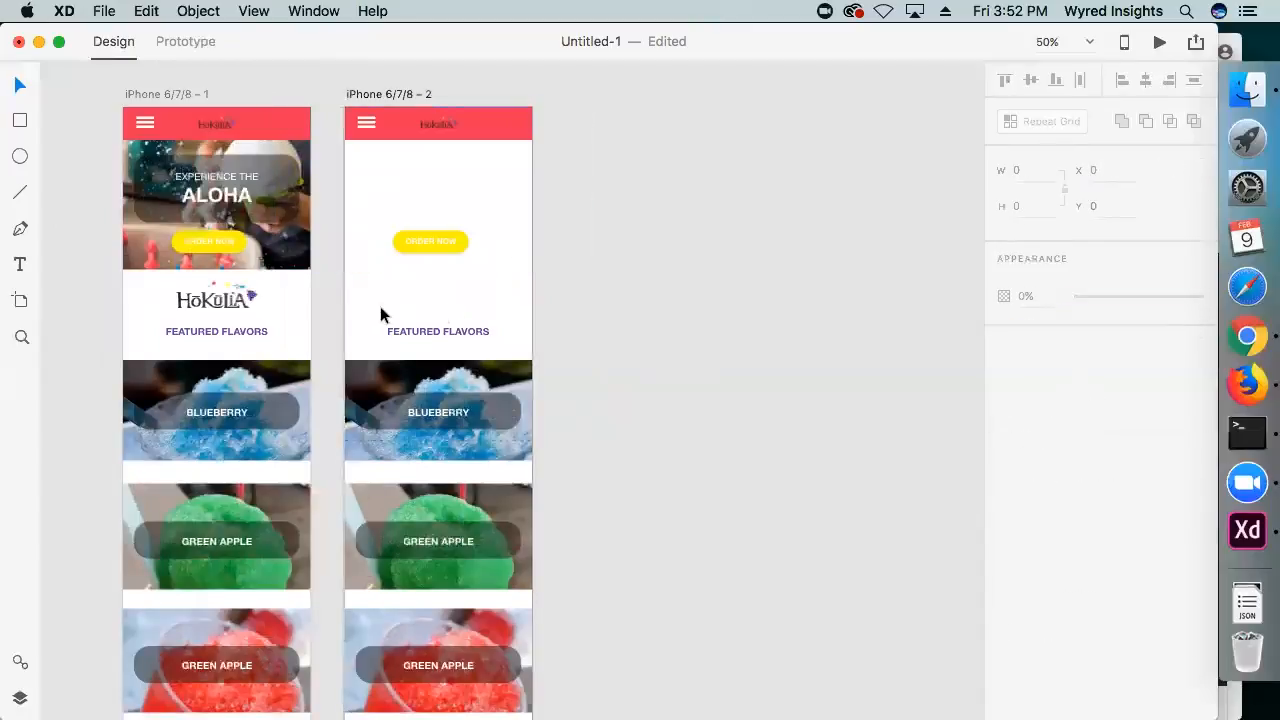
Move the duplicate's FEATURED FLAVORS heading up beneath the red header and change it to SELECT YOUR SIZE
{"action": "left_click_drag", "start_coordinate": [438, 330], "coordinate": [438, 160]}
{"action": "double_click", "coordinate": [438, 165]}
{"action": "key", "text": "super+a"}
{"action": "type", "text": "SELECT YOUR SIZE"}
{"action": "key", "text": "Escape"}
{"action": "key", "text": "Escape"}
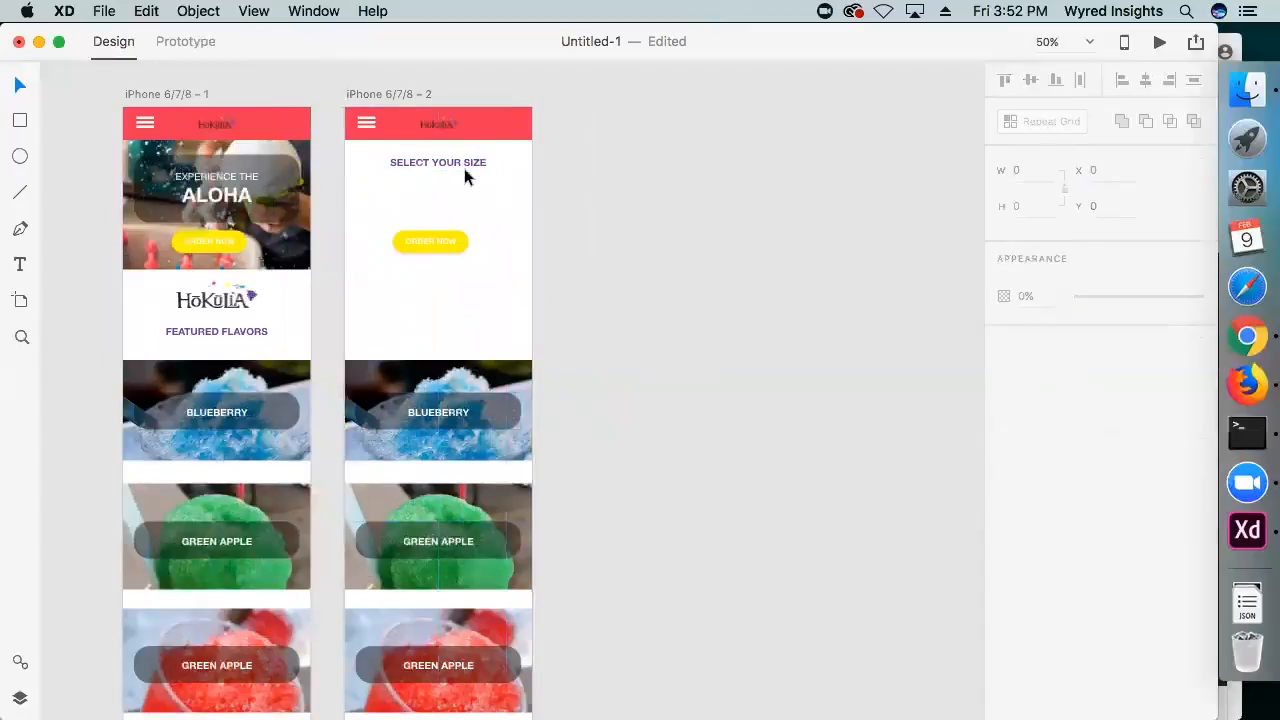
Move the flavor photos, red footer bar and ORDER NOW button off the second artboard onto the empty canvas
{"action": "scroll", "coordinate": [584, 220], "scroll_direction": "down", "scroll_amount": 5}
{"action": "left_click_drag", "start_coordinate": [584, 190], "coordinate": [400, 585]}
{"action": "left_click_drag", "start_coordinate": [474, 322], "coordinate": [739, 282]}
{"action": "left_click", "coordinate": [900, 300]}
{"action": "scroll", "coordinate": [720, 460], "scroll_direction": "up", "scroll_amount": 4}
{"action": "scroll", "coordinate": [700, 400], "scroll_direction": "down", "scroll_amount": 2}
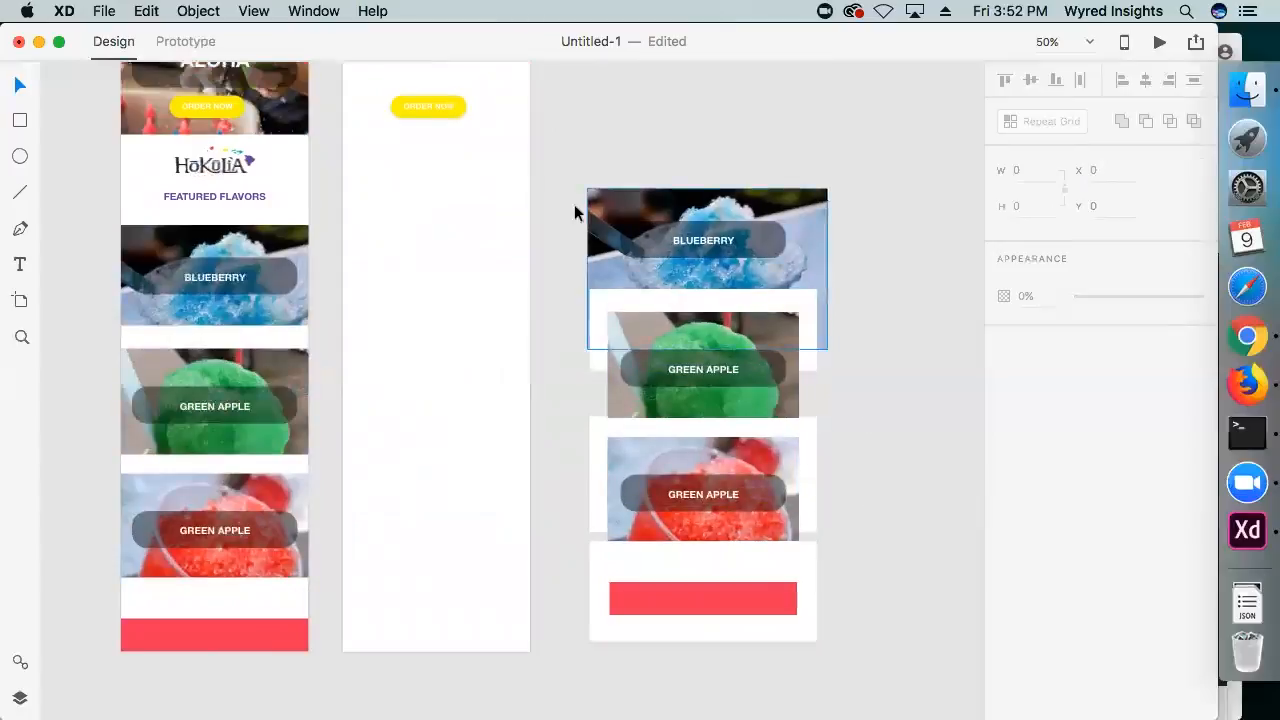
{"action": "scroll", "coordinate": [370, 325], "scroll_direction": "up", "scroll_amount": 2}
{"action": "scroll", "coordinate": [358, 340], "scroll_direction": "up", "scroll_amount": 2}
{"action": "left_click_drag", "start_coordinate": [500, 240], "coordinate": [720, 229]}
{"action": "scroll", "coordinate": [668, 157], "scroll_direction": "up", "scroll_amount": 1}
Switch to Chrome, search Google Images for surfboard png and copy the wooden surfboard with teal edges
{"action": "left_click", "coordinate": [1267, 347]}
{"action": "key", "text": "super+l"}
{"action": "type", "text": "surg"}
{"action": "key", "text": "BackSpace"}
{"action": "type", "text": "f board png"}
{"action": "key", "text": "Return"}
{"action": "left_click", "coordinate": [219, 214]}
{"action": "scroll", "coordinate": [561, 416], "scroll_direction": "down", "scroll_amount": 5}
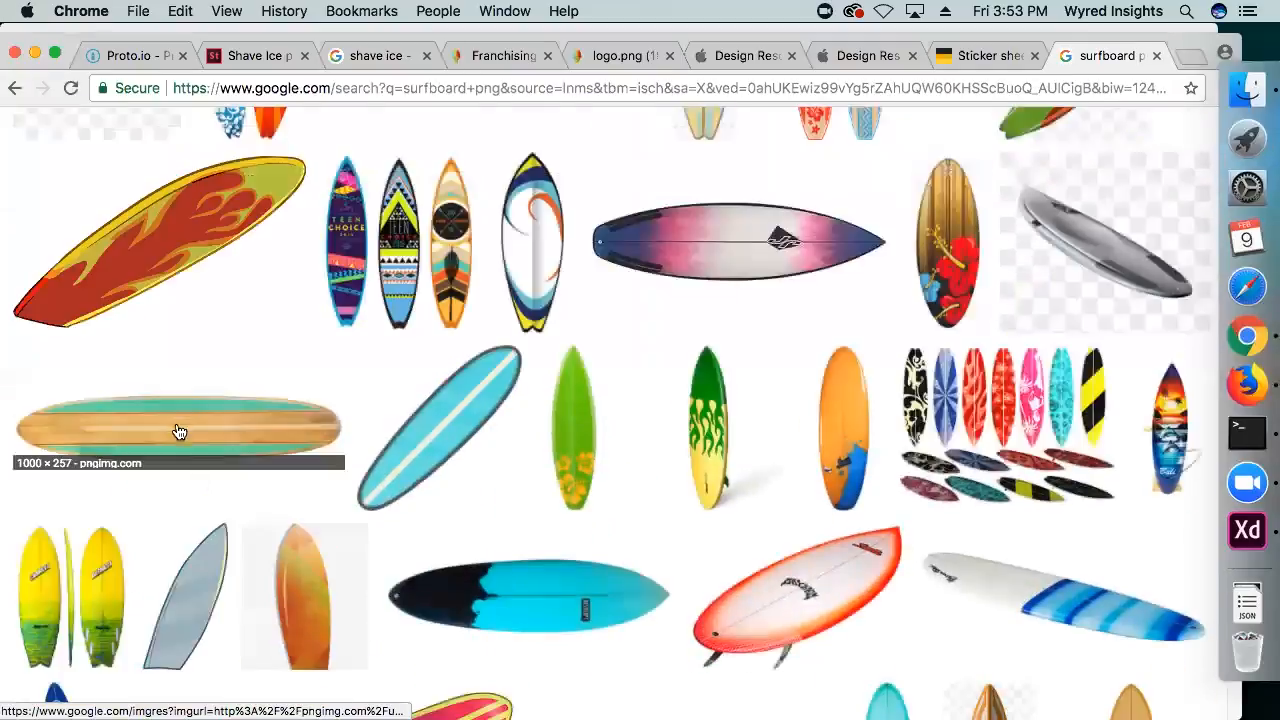
{"action": "left_click", "coordinate": [178, 432]}
{"action": "right_click", "coordinate": [441, 425]}
{"action": "left_click", "coordinate": [490, 592]}
Return to XD, paste the surfboard image and arrange scaled-down upright boards below the SELECT YOUR SIZE heading
{"action": "left_click", "coordinate": [1236, 530]}
{"action": "key", "text": "super+v"}
{"action": "left_click_drag", "start_coordinate": [628, 357], "coordinate": [479, 276]}
{"action": "left_click", "coordinate": [474, 304]}
{"action": "left_click_drag", "start_coordinate": [541, 501], "coordinate": [489, 260]}
{"action": "left_click", "coordinate": [490, 250]}
{"action": "left_click", "coordinate": [622, 254]}
{"action": "left_click", "coordinate": [516, 254]}
{"action": "left_click", "coordinate": [499, 264]}
{"action": "left_click", "coordinate": [489, 262]}
{"action": "key", "text": "Delete"}
Switch to Chrome, search Google Images for boogie board png and copy a blue boogie board image
{"action": "left_click", "coordinate": [1247, 336]}
{"action": "left_click_drag", "start_coordinate": [268, 150], "coordinate": [118, 153]}
{"action": "type", "text": "boogie board png"}
{"action": "key", "text": "Return"}
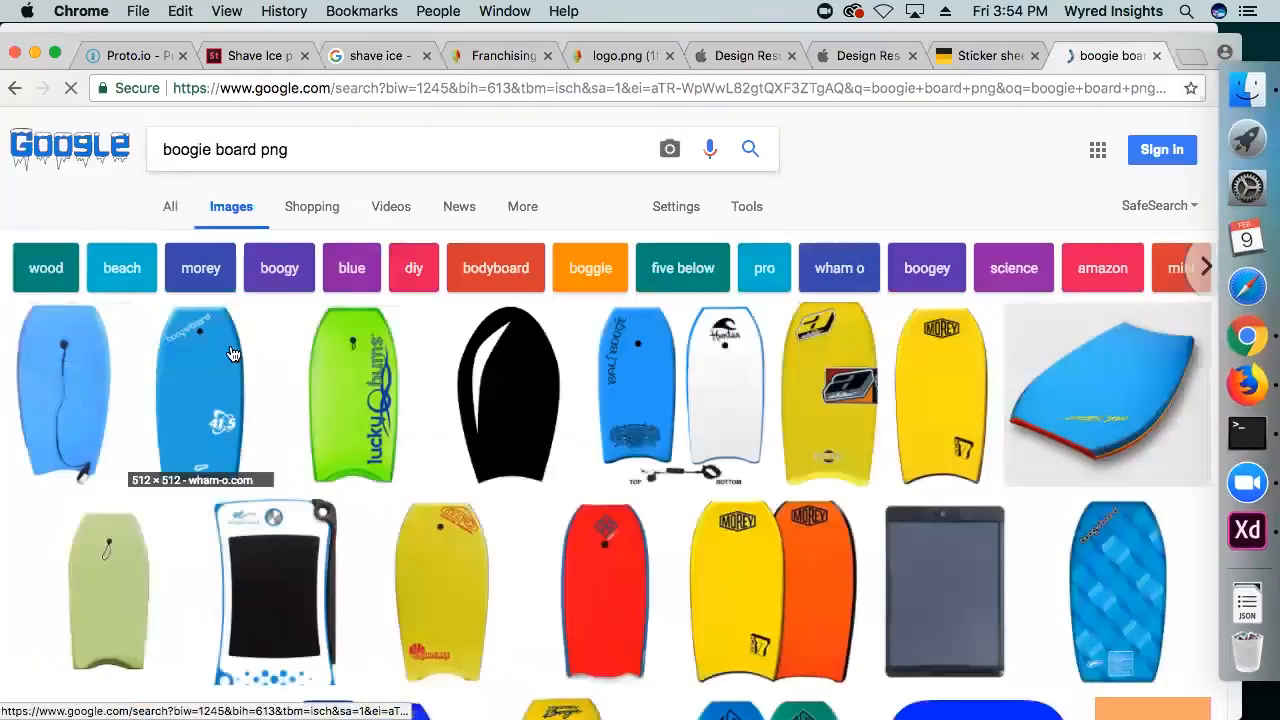
{"action": "left_click", "coordinate": [86, 371]}
{"action": "right_click", "coordinate": [398, 368]}
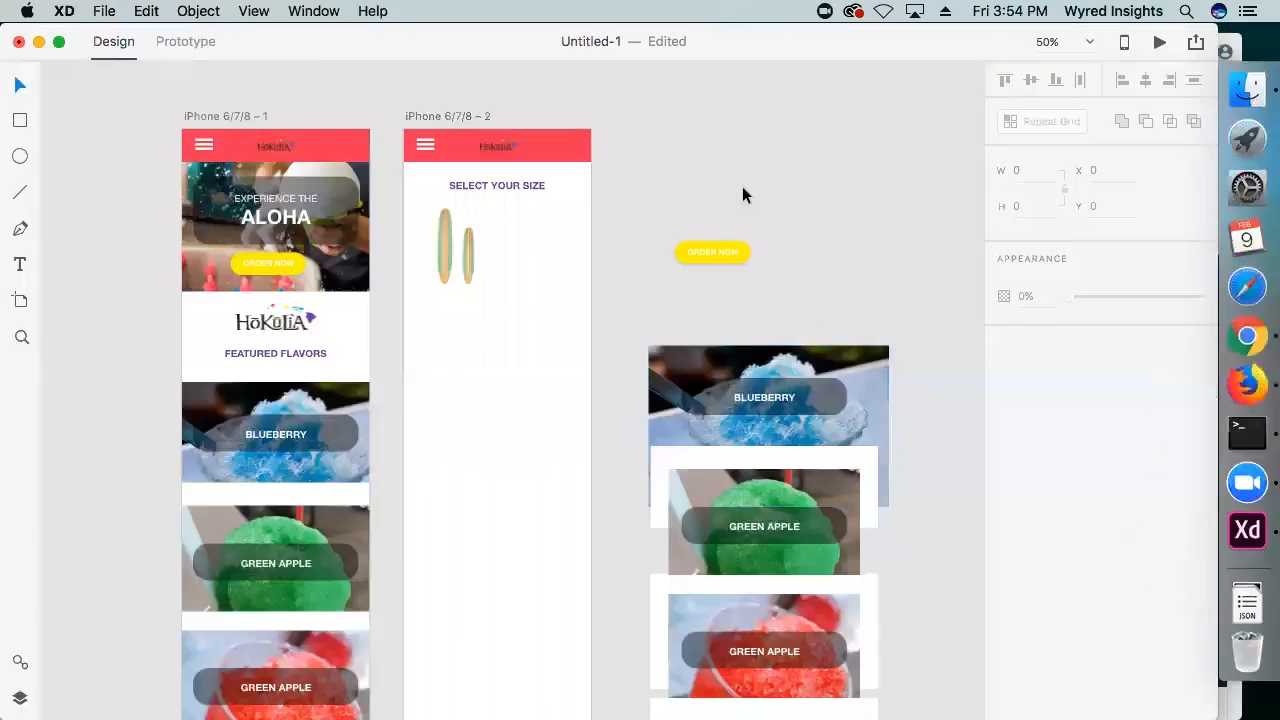
Paste the boogie board in XD, scale it down and line it up in a row beside the two surfboards
{"action": "key", "text": "super+v"}
{"action": "left_click_drag", "start_coordinate": [639, 517], "coordinate": [526, 262]}
{"action": "left_click", "coordinate": [634, 300]}
{"action": "key", "text": "super+plus"}
{"action": "key", "text": "super+plus"}
{"action": "left_click_drag", "start_coordinate": [512, 181], "coordinate": [529, 223]}
{"action": "left_click_drag", "start_coordinate": [430, 210], "coordinate": [449, 210]}
{"action": "left_click_drag", "start_coordinate": [618, 243], "coordinate": [398, 173]}
{"action": "scroll", "coordinate": [648, 288], "scroll_direction": "up", "scroll_amount": 3}
{"action": "key", "text": "shift+Up"}
{"action": "key", "text": "shift+Up"}
{"action": "left_click", "coordinate": [728, 259]}
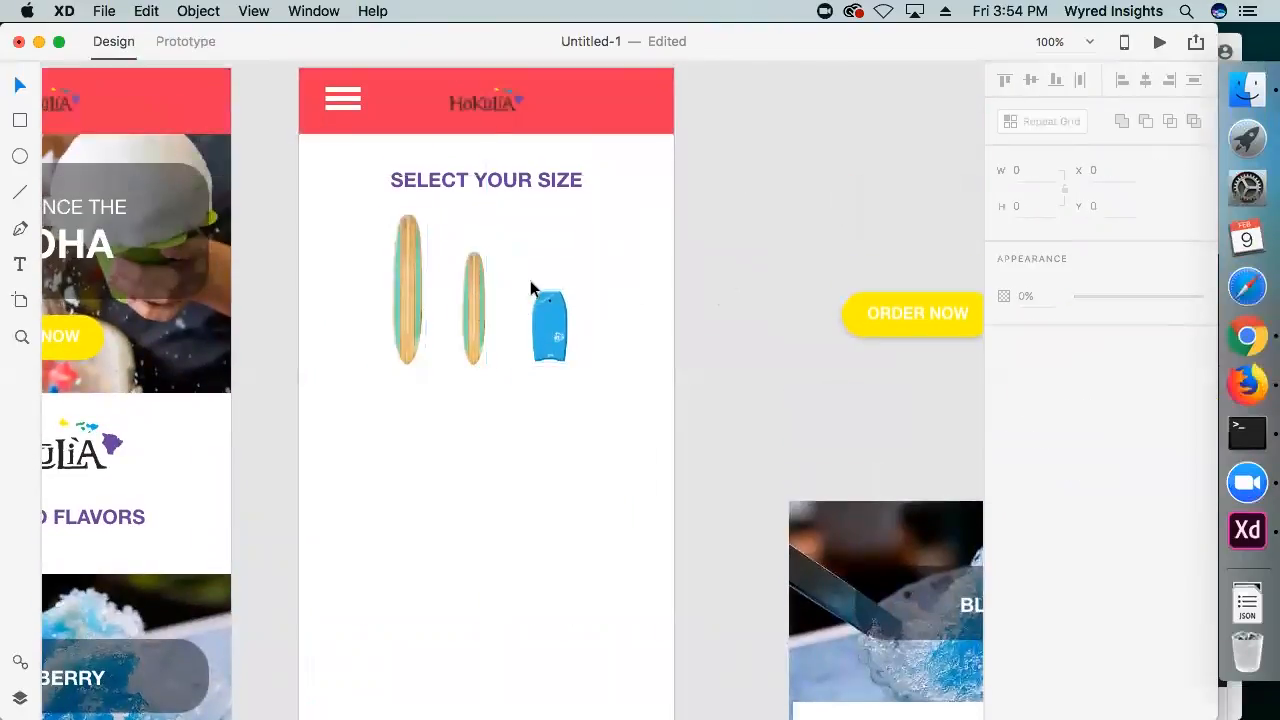
Try to turn the three boards horizontal and stack them below the heading, and undo the change
{"action": "key", "text": "super+minus"}
{"action": "left_click_drag", "start_coordinate": [639, 373], "coordinate": [377, 273]}
{"action": "left_click_drag", "start_coordinate": [574, 236], "coordinate": [559, 384]}
{"action": "left_click_drag", "start_coordinate": [504, 241], "coordinate": [453, 256]}
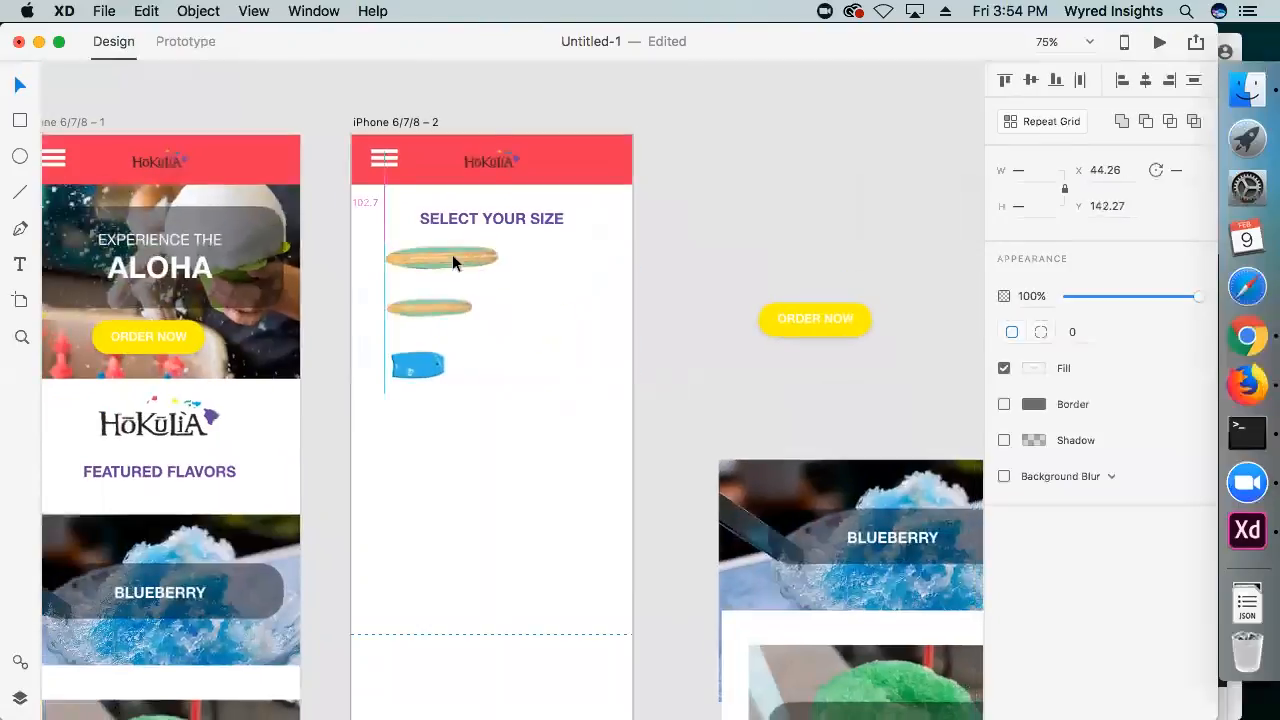
{"action": "key", "text": "super+z"}
{"action": "key", "text": "super+z"}
{"action": "left_click", "coordinate": [659, 235]}
{"action": "left_click", "coordinate": [477, 219]}
{"action": "left_click", "coordinate": [676, 253]}
Switch to Chrome, search Google Images for cup sizes png and copy the dark cup chart running from 4oz to 20oz
{"action": "left_click", "coordinate": [1200, 335]}
{"action": "left_click", "coordinate": [332, 87]}
{"action": "type", "text": "cup sizes png"}
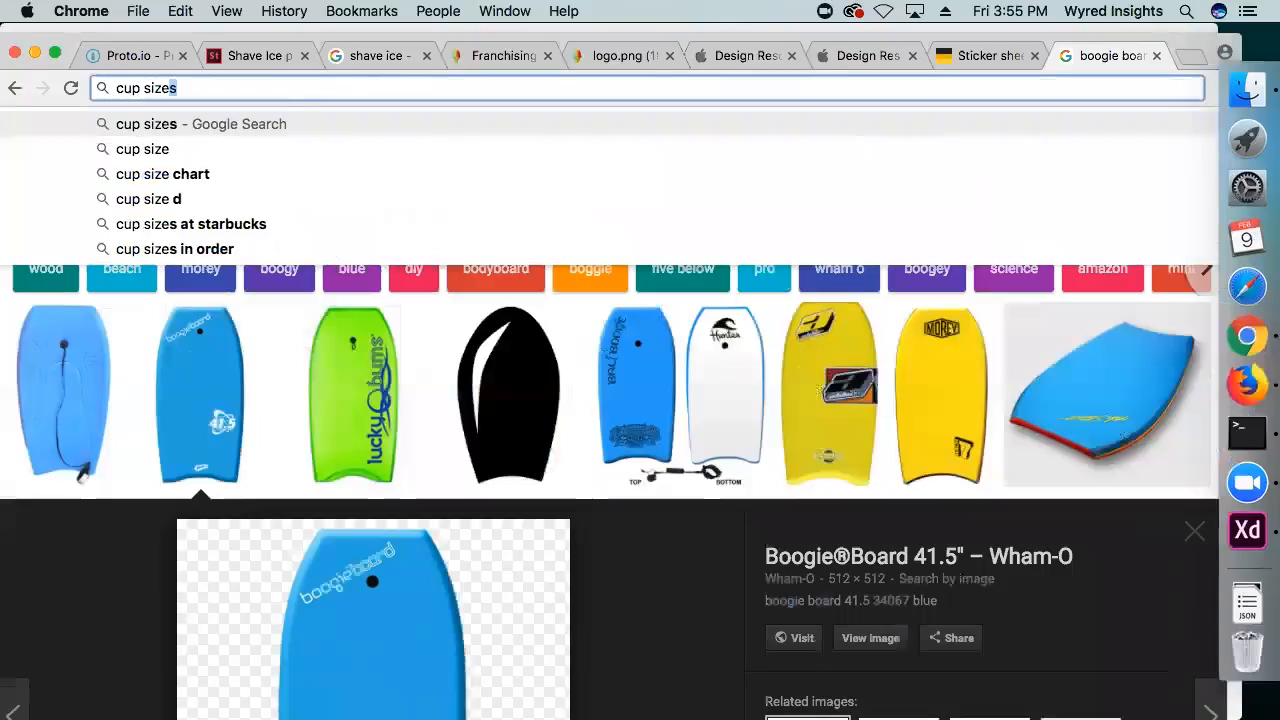
{"action": "key", "text": "Return"}
{"action": "left_click", "coordinate": [245, 212]}
{"action": "left_click", "coordinate": [150, 370]}
{"action": "left_click", "coordinate": [867, 294]}
{"action": "right_click", "coordinate": [562, 294]}
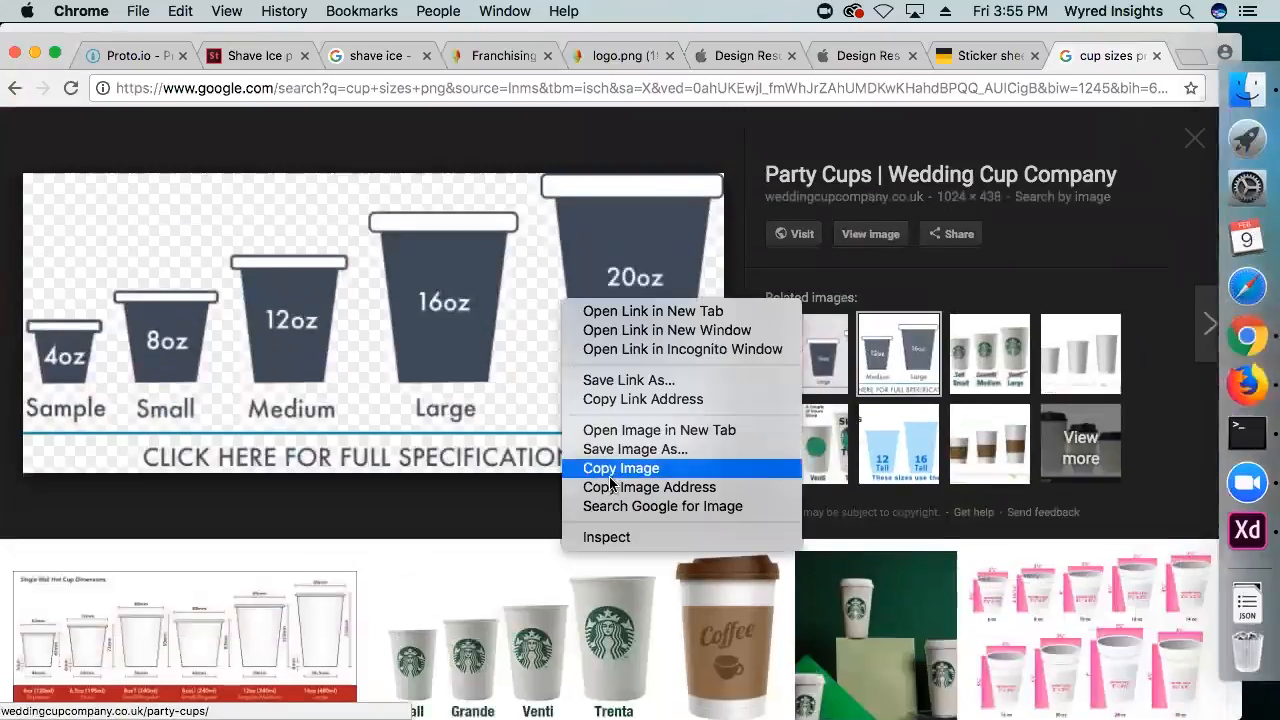
{"action": "left_click", "coordinate": [612, 469]}
Return to XD and replace the boards with the cup chart, scaled to fit the artboard width beneath the heading
{"action": "left_click", "coordinate": [1247, 530]}
{"action": "key", "text": "Delete"}
{"action": "key", "text": "super+v"}
{"action": "left_click_drag", "start_coordinate": [895, 230], "coordinate": [510, 393]}
{"action": "left_click_drag", "start_coordinate": [486, 402], "coordinate": [594, 256]}
{"action": "left_click_drag", "start_coordinate": [618, 247], "coordinate": [477, 308]}
{"action": "left_click_drag", "start_coordinate": [448, 314], "coordinate": [550, 242]}
Cover the caption below the cups with a white rectangle about 455 by 164 at X -19, Y 261
{"action": "left_click", "coordinate": [420, 440]}
{"action": "scroll", "coordinate": [206, 605], "scroll_direction": "down", "scroll_amount": 2}
{"action": "left_click_drag", "start_coordinate": [195, 590], "coordinate": [543, 251]}
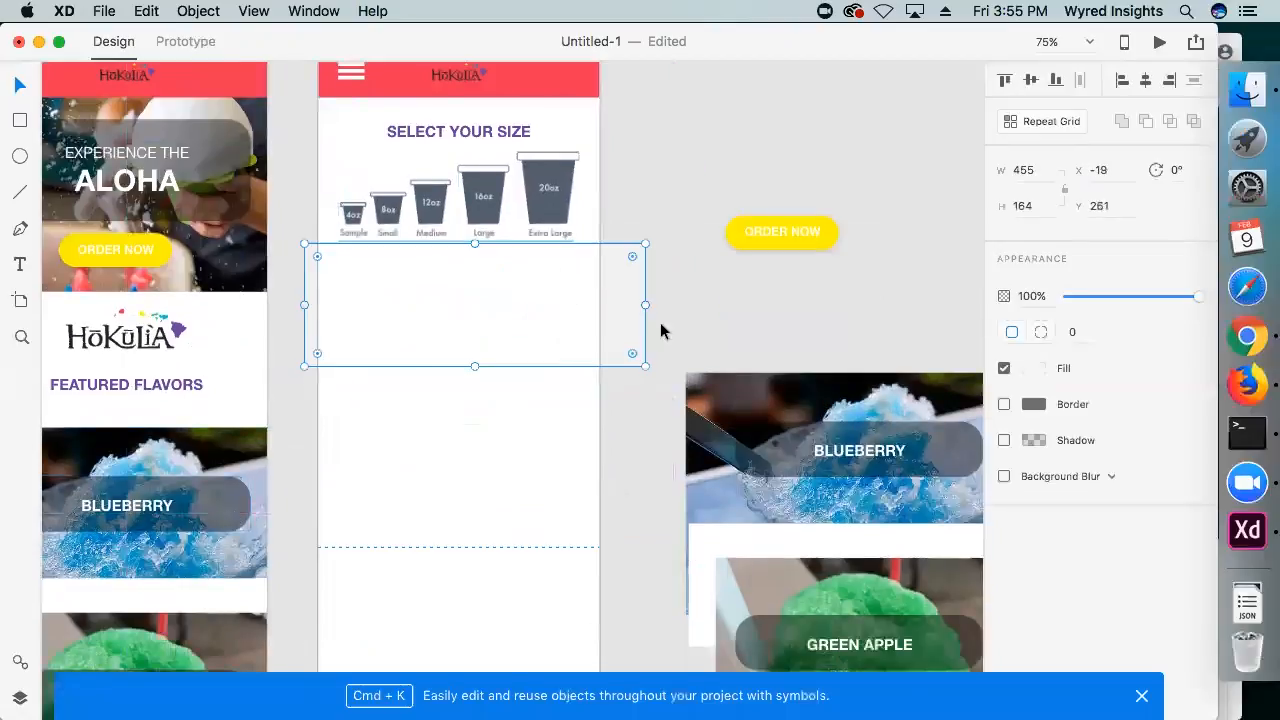
{"action": "left_click", "coordinate": [660, 328]}
{"action": "left_click_drag", "start_coordinate": [600, 383], "coordinate": [628, 414]}
{"action": "key", "text": "super+minus"}
{"action": "left_click_drag", "start_coordinate": [574, 362], "coordinate": [452, 307]}
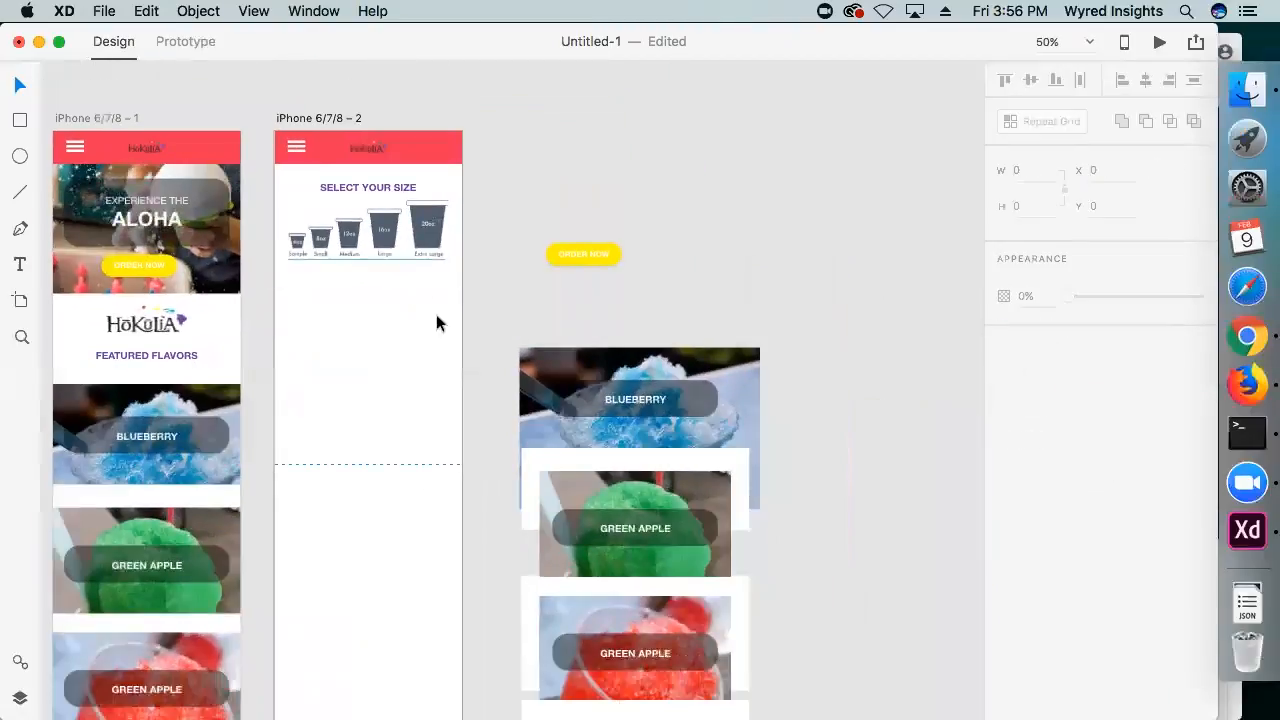
Isolate single cups from the cup chart on the SELECT YOUR SIZE artboard by cropping the image with a shape
{"action": "left_click", "coordinate": [420, 228]}
{"action": "left_click_drag", "start_coordinate": [420, 228], "coordinate": [432, 390]}
{"action": "left_click_drag", "start_coordinate": [405, 312], "coordinate": [398, 312]}
{"action": "left_click", "coordinate": [500, 240]}
{"action": "left_click_drag", "start_coordinate": [450, 269], "coordinate": [697, 126]}
{"action": "left_click_drag", "start_coordinate": [697, 165], "coordinate": [540, 165]}
{"action": "left_click_drag", "start_coordinate": [514, 175], "coordinate": [428, 312]}
{"action": "left_click_drag", "start_coordinate": [428, 312], "coordinate": [317, 318]}
{"action": "left_click_drag", "start_coordinate": [317, 318], "coordinate": [426, 384]}
{"action": "left_click", "coordinate": [395, 386]}
{"action": "left_click", "coordinate": [196, 11]}
{"action": "left_click", "coordinate": [363, 412]}
Arrange the Extra Large, Large and Medium cups in a vertical column under the SELECT YOUR SIZE heading
{"action": "left_click_drag", "start_coordinate": [457, 396], "coordinate": [462, 396]}
{"action": "left_click_drag", "start_coordinate": [383, 356], "coordinate": [379, 355]}
{"action": "left_click", "coordinate": [374, 354]}
{"action": "left_click_drag", "start_coordinate": [354, 266], "coordinate": [343, 444]}
{"action": "left_click", "coordinate": [363, 353]}
{"action": "left_click_drag", "start_coordinate": [363, 354], "coordinate": [365, 429]}
{"action": "left_click", "coordinate": [374, 272]}
{"action": "left_click_drag", "start_coordinate": [379, 261], "coordinate": [379, 268]}
{"action": "left_click", "coordinate": [512, 320]}
Shorten the SELECT YOUR SIZE artboard so it ends a little below the Medium cup
{"action": "left_click", "coordinate": [330, 118]}
{"action": "scroll", "coordinate": [370, 268], "scroll_direction": "down", "scroll_amount": 5}
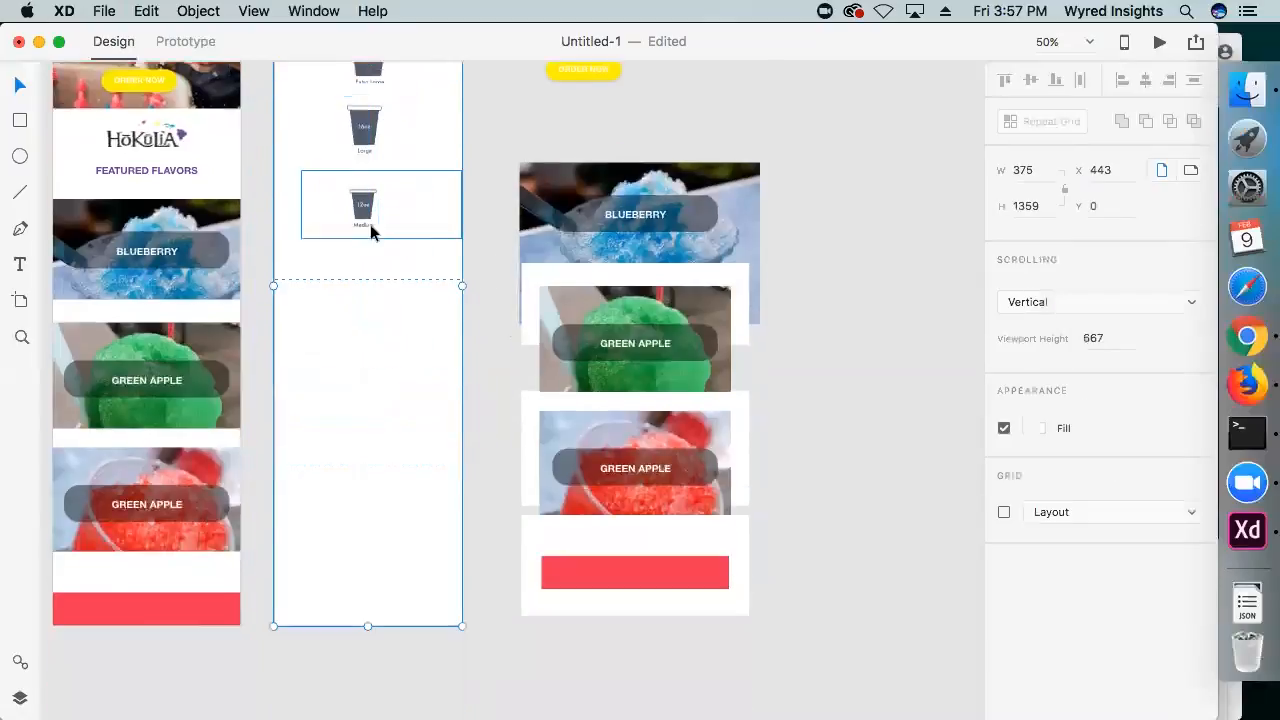
{"action": "left_click", "coordinate": [368, 630]}
{"action": "scroll", "coordinate": [350, 300], "scroll_direction": "up", "scroll_amount": 5}
{"action": "left_click", "coordinate": [334, 138]}
{"action": "scroll", "coordinate": [368, 300], "scroll_direction": "down", "scroll_amount": 7}
{"action": "left_click_drag", "start_coordinate": [368, 553], "coordinate": [377, 205]}
{"action": "left_click", "coordinate": [375, 241]}
{"action": "scroll", "coordinate": [374, 242], "scroll_direction": "up", "scroll_amount": 5}
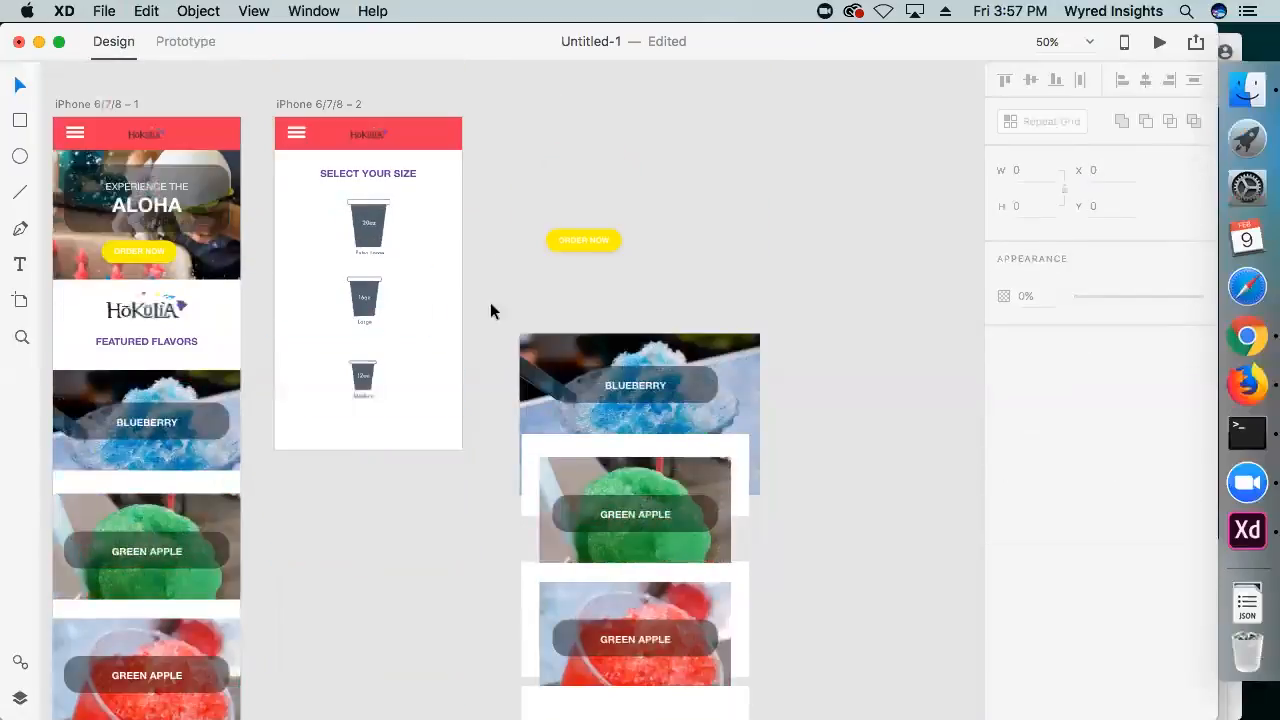
In prototype mode, connect the home page artboard to the SELECT YOUR SIZE artboard
{"action": "left_click", "coordinate": [290, 106]}
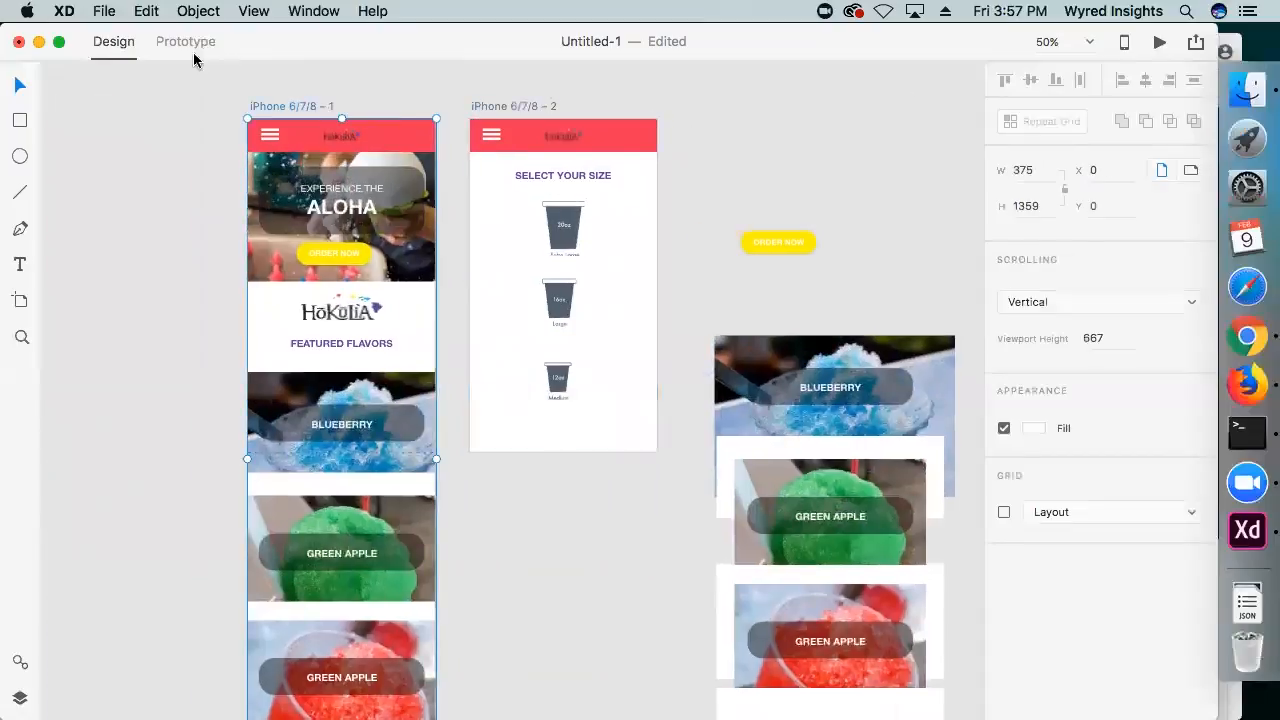
{"action": "left_click", "coordinate": [188, 44]}
{"action": "left_click_drag", "start_coordinate": [440, 440], "coordinate": [520, 420]}
{"action": "left_click", "coordinate": [452, 146]}
{"action": "left_click", "coordinate": [400, 249]}
{"action": "left_click", "coordinate": [398, 195]}
{"action": "left_click", "coordinate": [399, 222]}
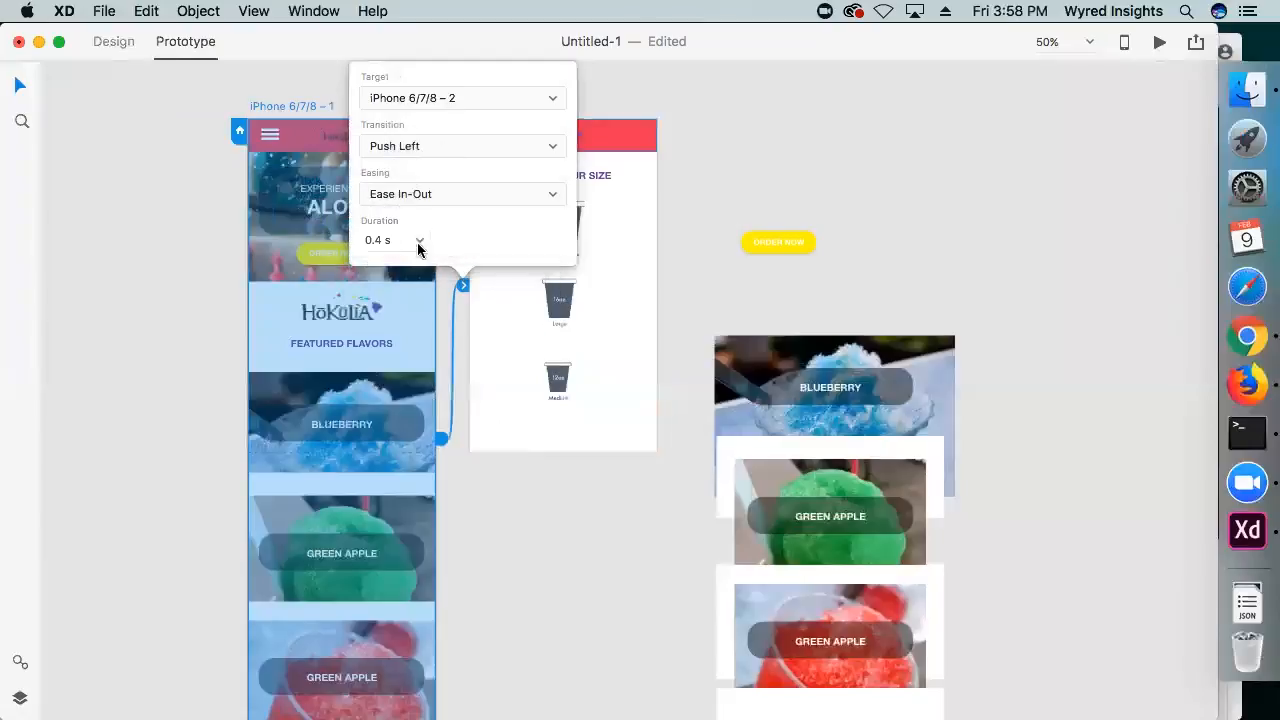
{"action": "left_click", "coordinate": [418, 244]}
{"action": "left_click", "coordinate": [204, 144]}
{"action": "scroll", "coordinate": [204, 144], "scroll_direction": "down", "scroll_amount": 1}
{"action": "scroll", "coordinate": [318, 144], "scroll_direction": "left", "scroll_amount": 3}
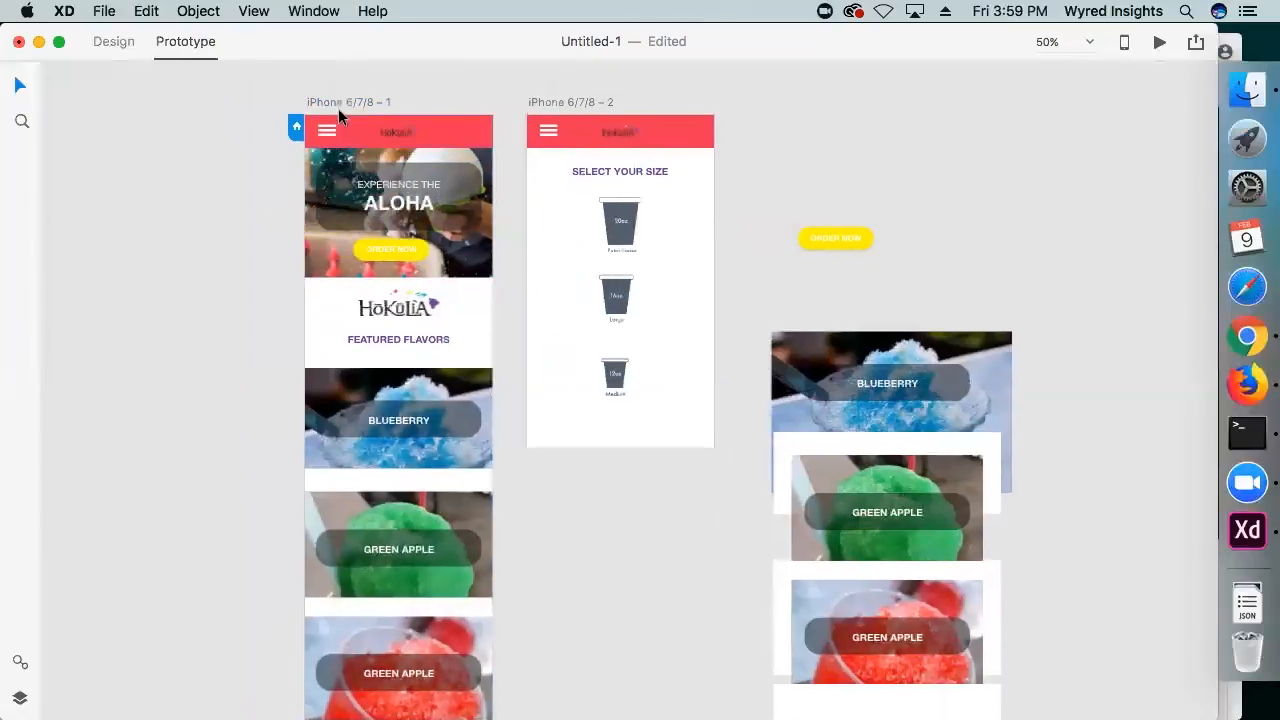
Duplicate the home page artboard, place the copy between the home and size artboards, and return to design mode
{"action": "mouse_move", "coordinate": [332, 100]}
{"action": "left_mouse_down"}
{"action": "mouse_move", "coordinate": [118, 106]}
{"action": "mouse_move", "coordinate": [122, 72]}
{"action": "mouse_move", "coordinate": [274, 88]}
{"action": "mouse_move", "coordinate": [332, 76]}
{"action": "left_mouse_up"}
{"action": "left_click", "coordinate": [552, 80]}
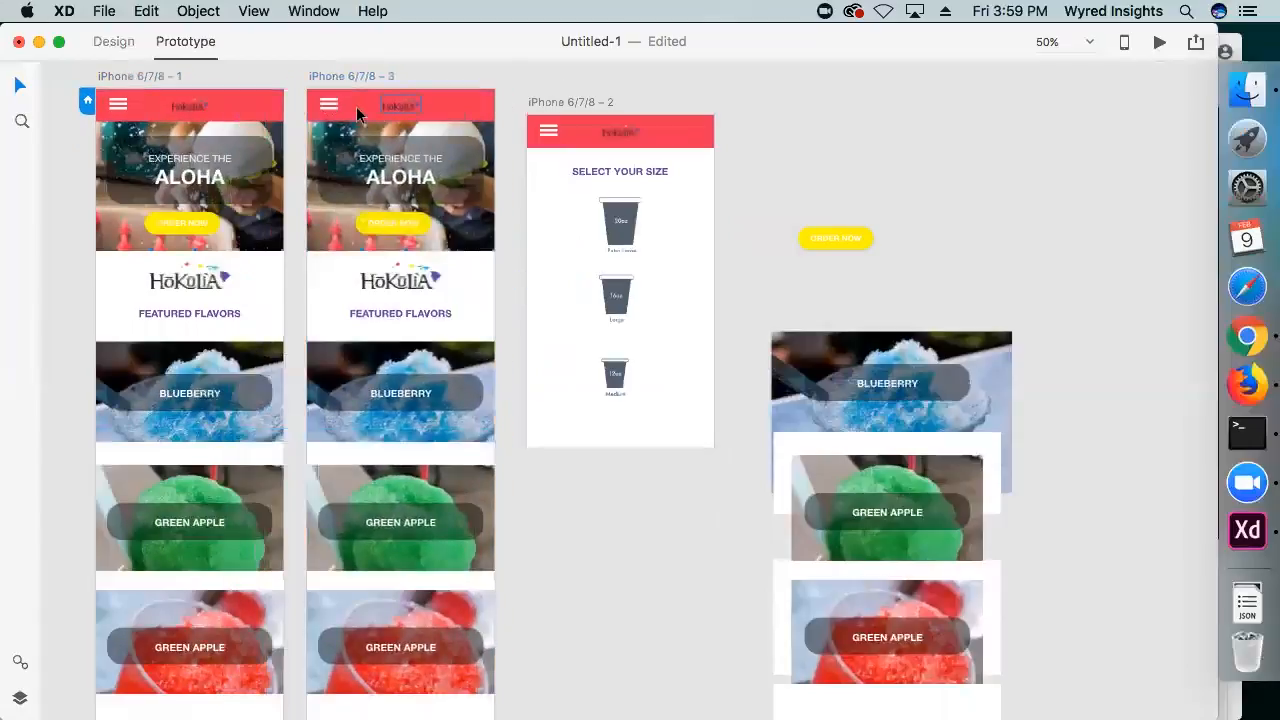
{"action": "left_click", "coordinate": [113, 41]}
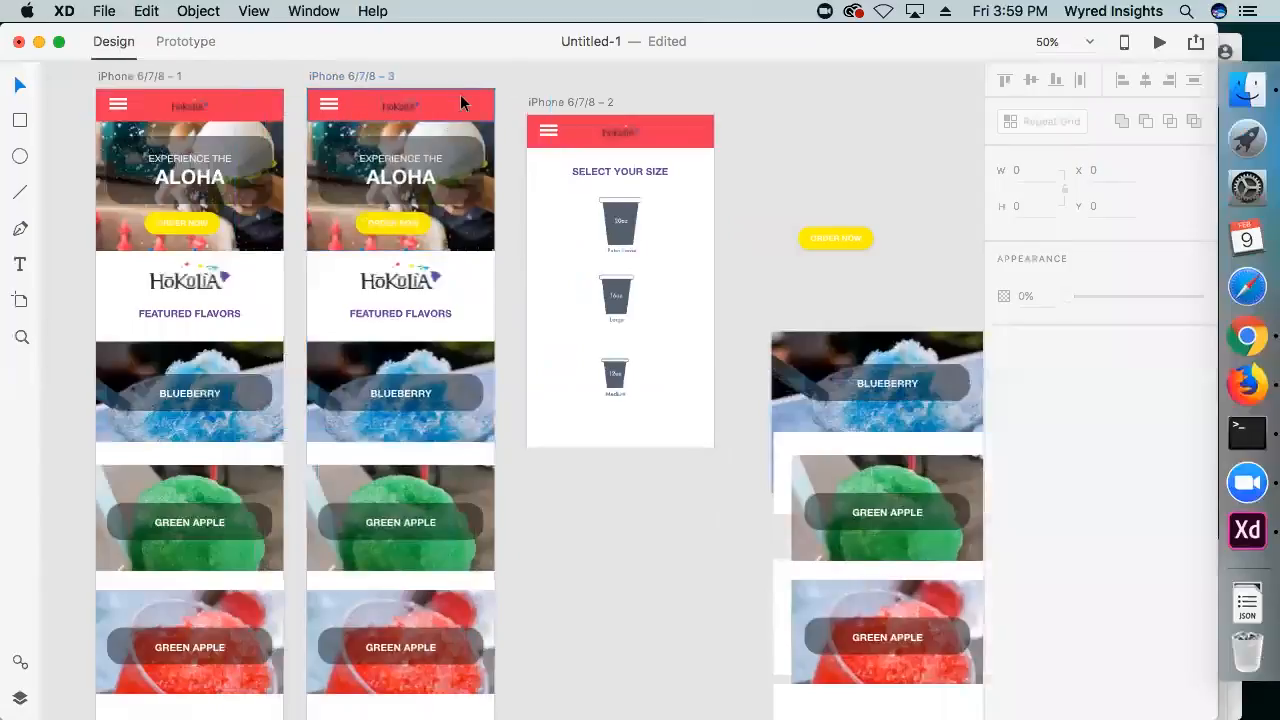
Preview the prototype: scroll the home page, open and close the side menu, and follow ORDER NOW to the size page
{"action": "left_click", "coordinate": [461, 103]}
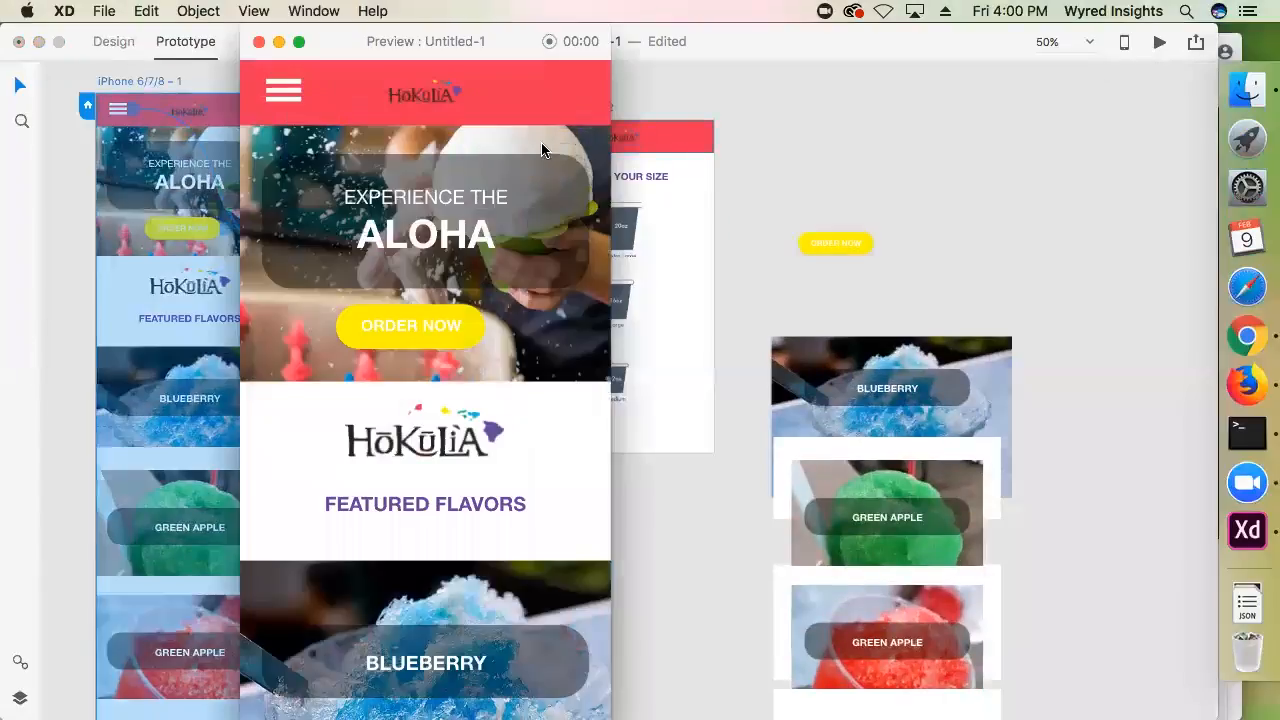
{"action": "scroll", "coordinate": [455, 318], "scroll_direction": "down", "scroll_amount": 2}
{"action": "scroll", "coordinate": [450, 310], "scroll_direction": "up", "scroll_amount": 2}
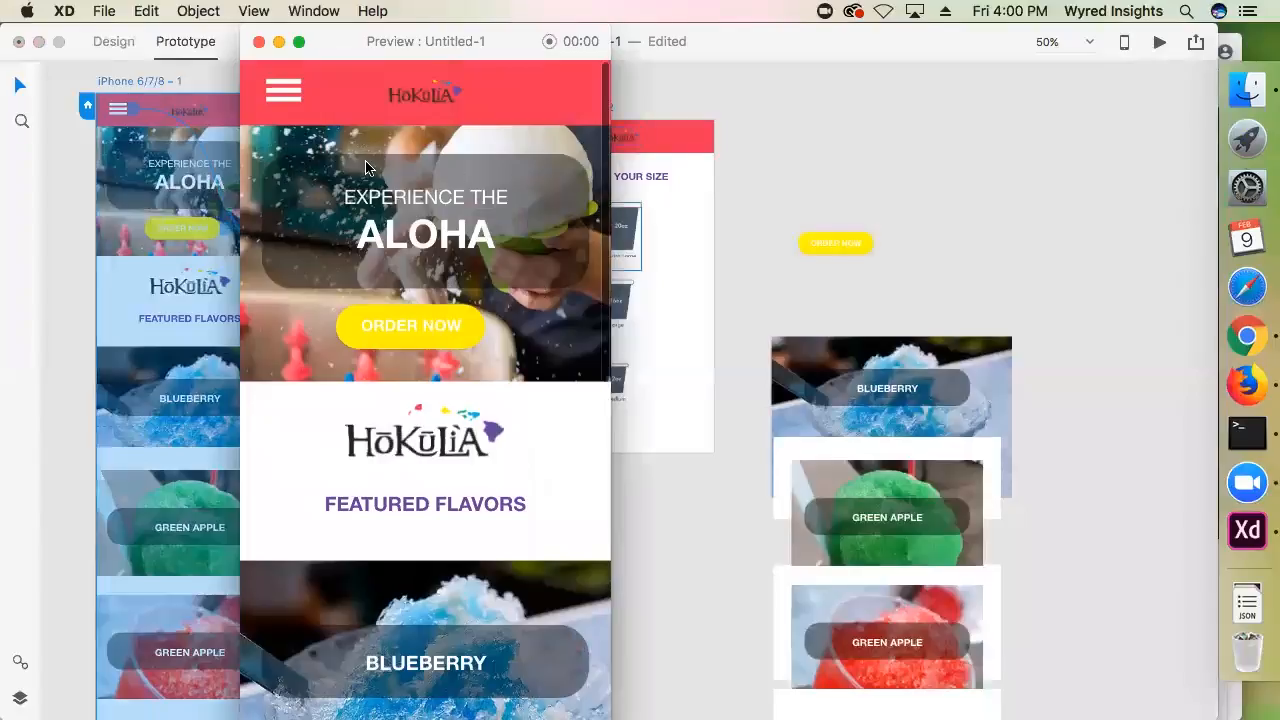
{"action": "scroll", "coordinate": [420, 240], "scroll_direction": "down", "scroll_amount": 5}
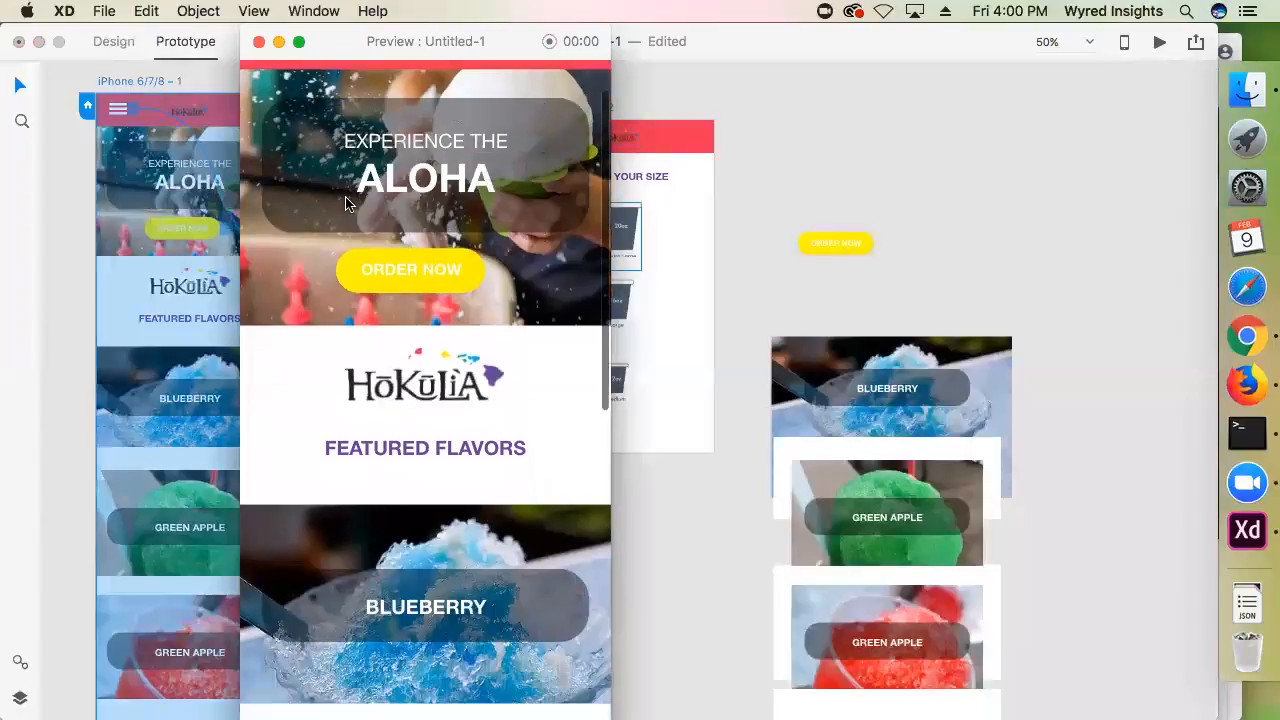
{"action": "scroll", "coordinate": [366, 248], "scroll_direction": "up", "scroll_amount": 5}
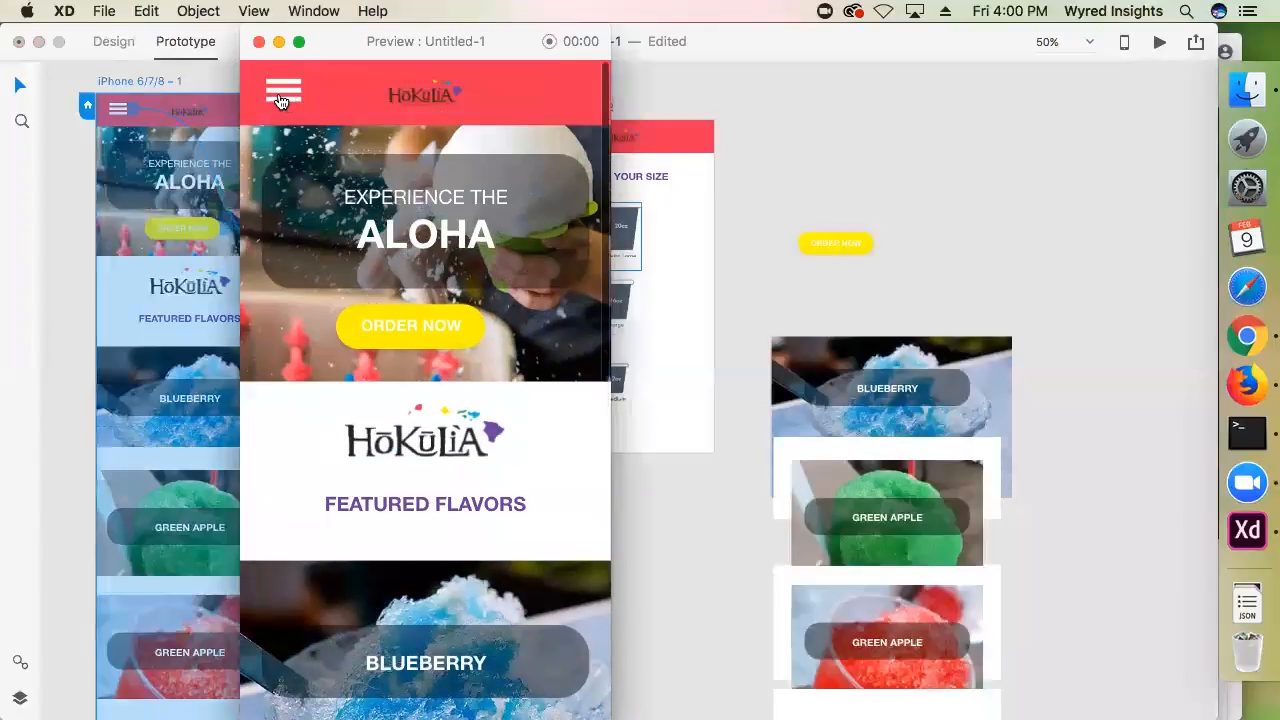
{"action": "left_click", "coordinate": [281, 96]}
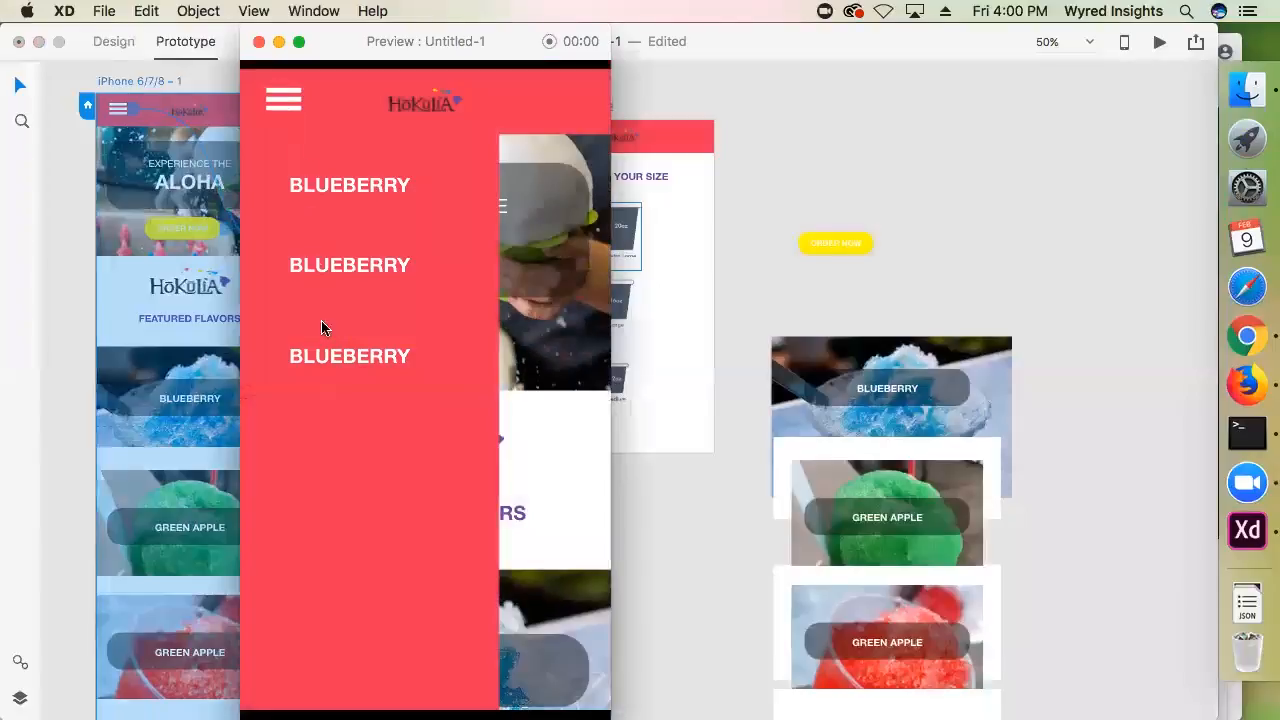
{"action": "left_click", "coordinate": [440, 190]}
{"action": "scroll", "coordinate": [408, 225], "scroll_direction": "down", "scroll_amount": 3}
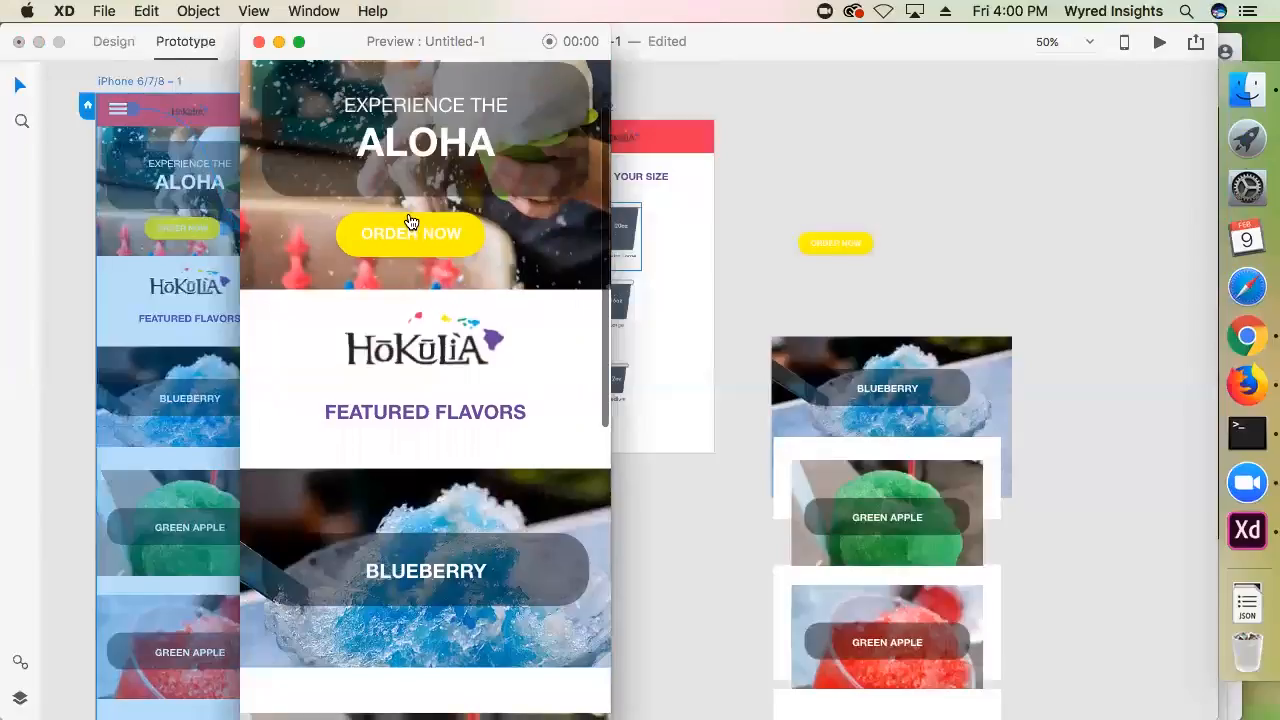
{"action": "left_click", "coordinate": [408, 235]}
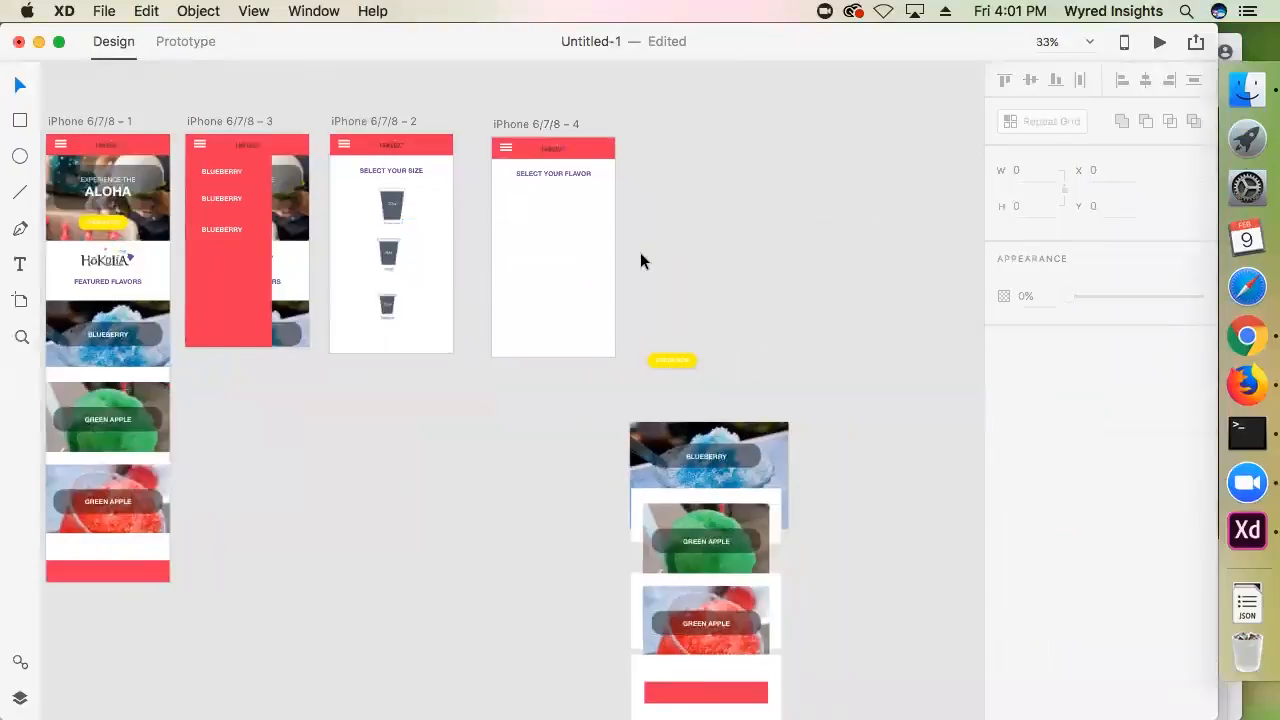
Copy the three flavor cards from the home page and place them under the SELECT YOUR FLAVOR heading
{"action": "key", "text": "super+equal"}
{"action": "key", "text": "space"}
{"action": "left_click_drag", "start_coordinate": [600, 206], "coordinate": [466, 360]}
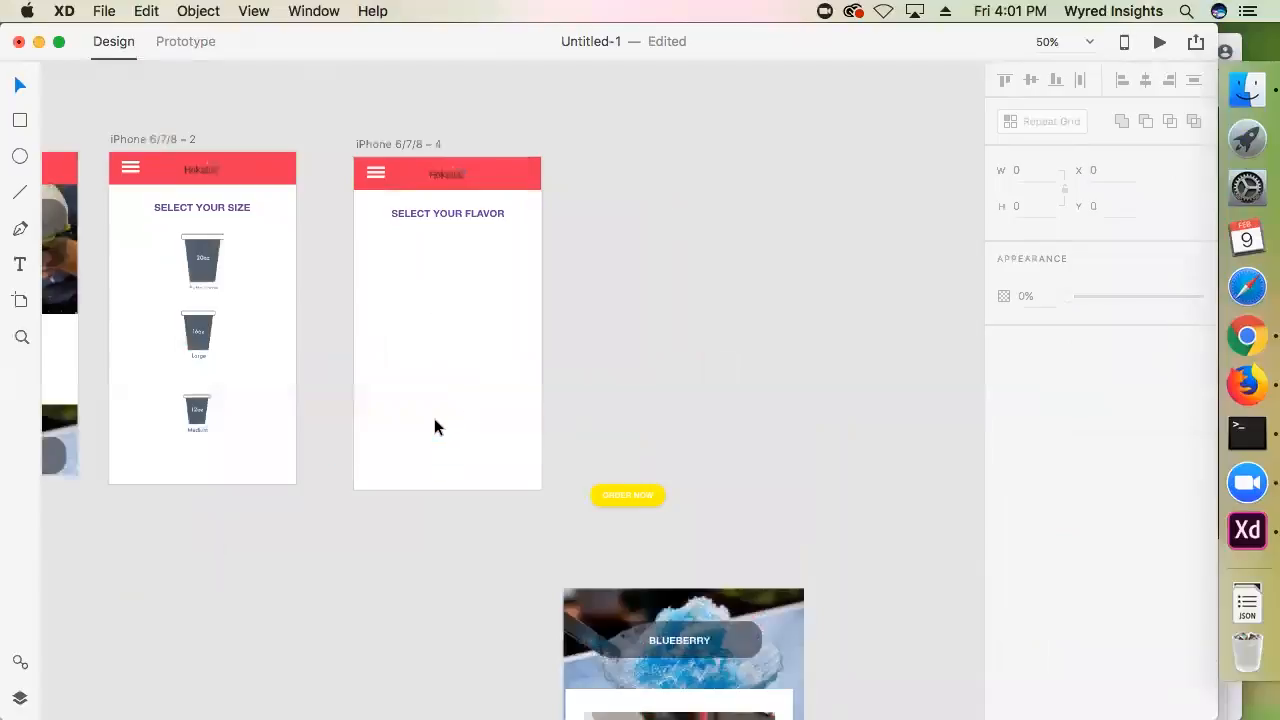
{"action": "key", "text": "space"}
{"action": "left_click_drag", "start_coordinate": [304, 261], "coordinate": [748, 254]}
{"action": "left_click_drag", "start_coordinate": [671, 308], "coordinate": [663, 152]}
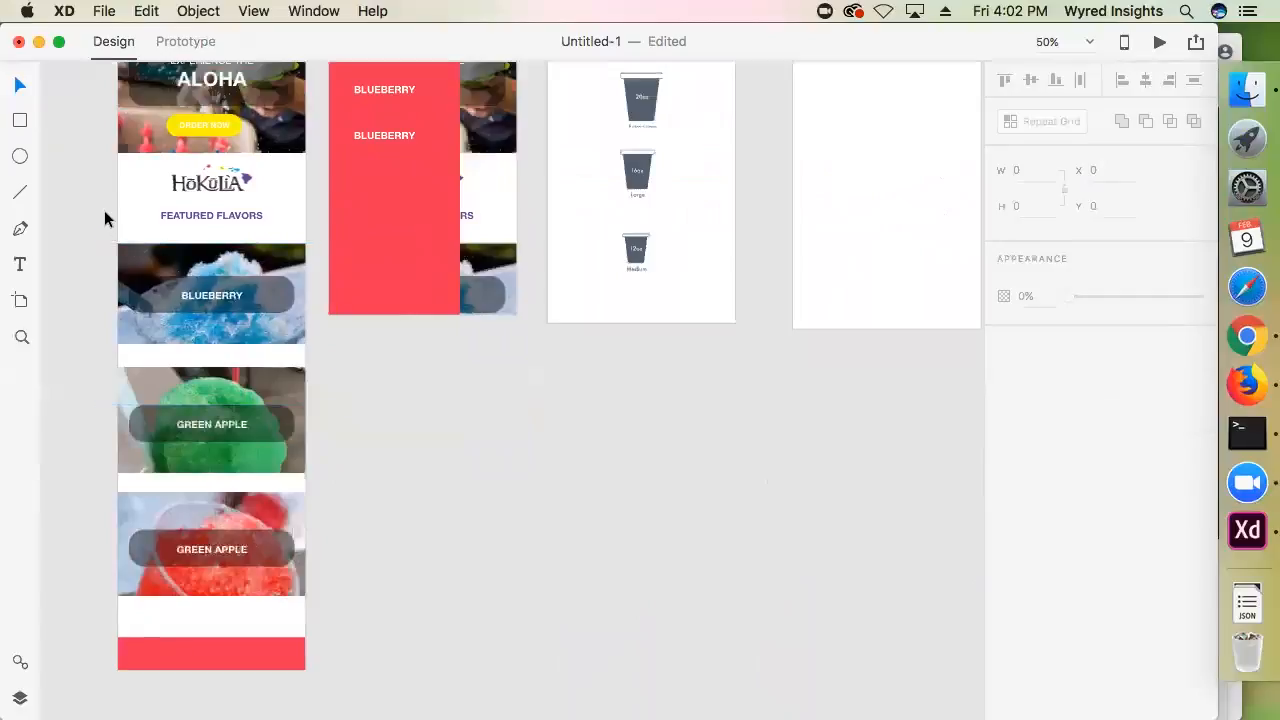
{"action": "key", "text": "space"}
{"action": "left_click_drag", "start_coordinate": [632, 515], "coordinate": [662, 388]}
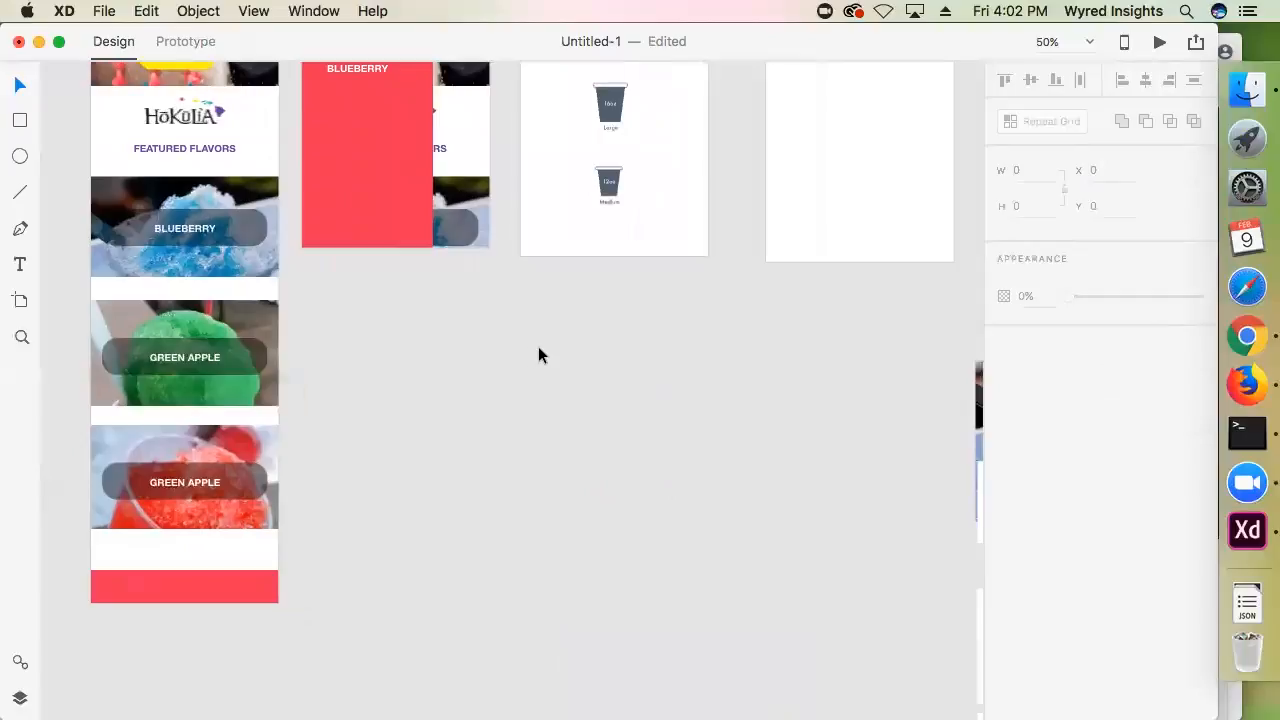
{"action": "left_click_drag", "start_coordinate": [432, 334], "coordinate": [538, 354]}
{"action": "left_click_drag", "start_coordinate": [127, 185], "coordinate": [376, 550]}
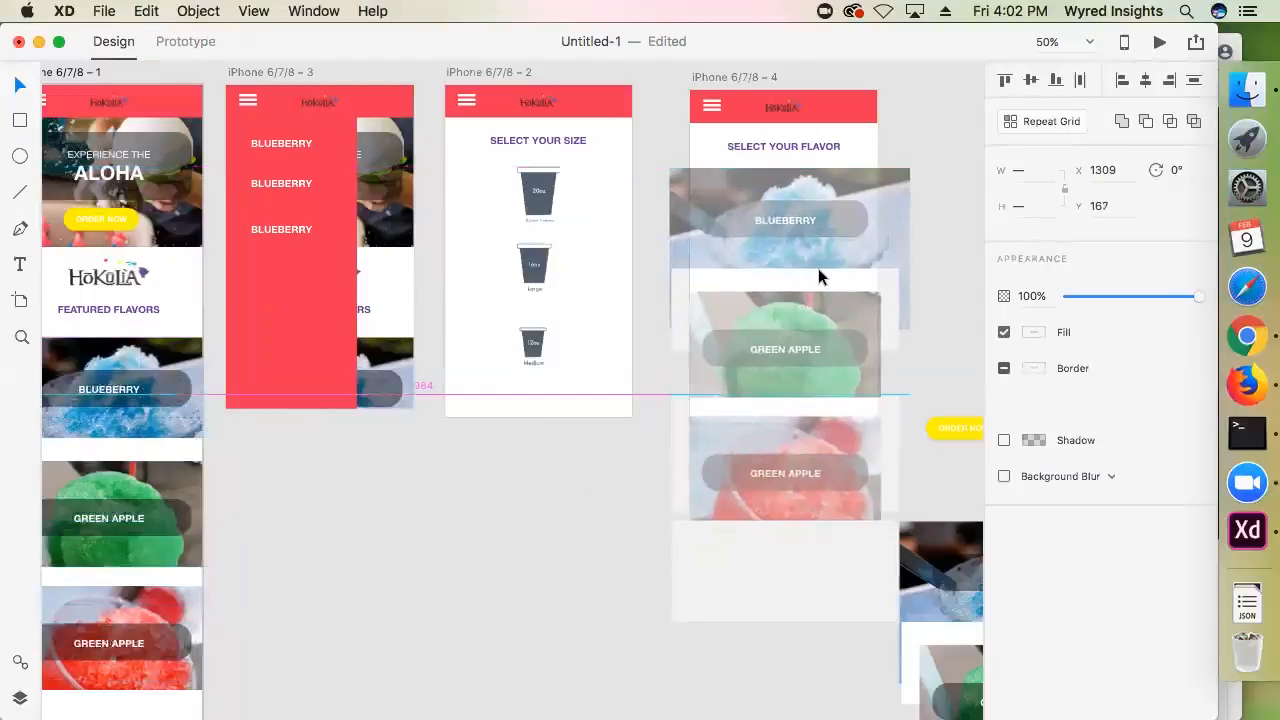
{"action": "left_click_drag", "start_coordinate": [818, 268], "coordinate": [800, 225]}
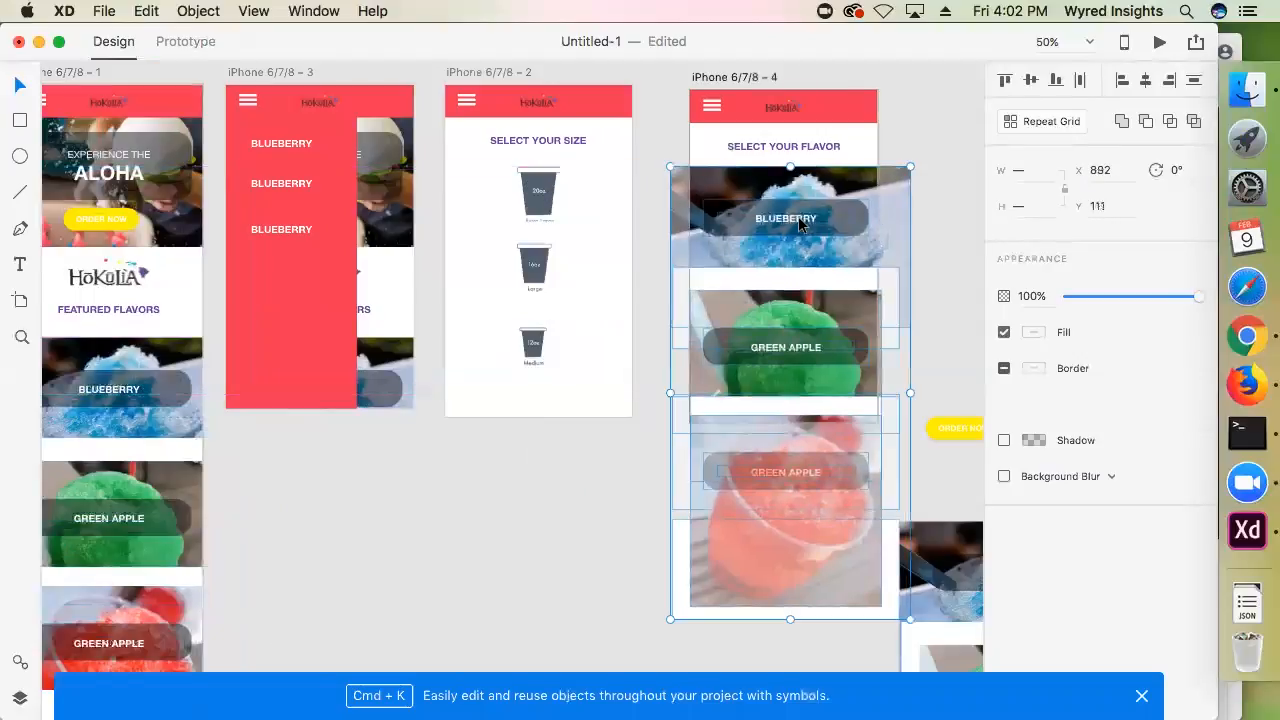
Lengthen the SELECT YOUR FLAVOR artboard to a height of about 954 so all three flavor cards fit on it
{"action": "scroll", "coordinate": [790, 200], "scroll_direction": "up", "scroll_amount": 2}
{"action": "left_click", "coordinate": [733, 117]}
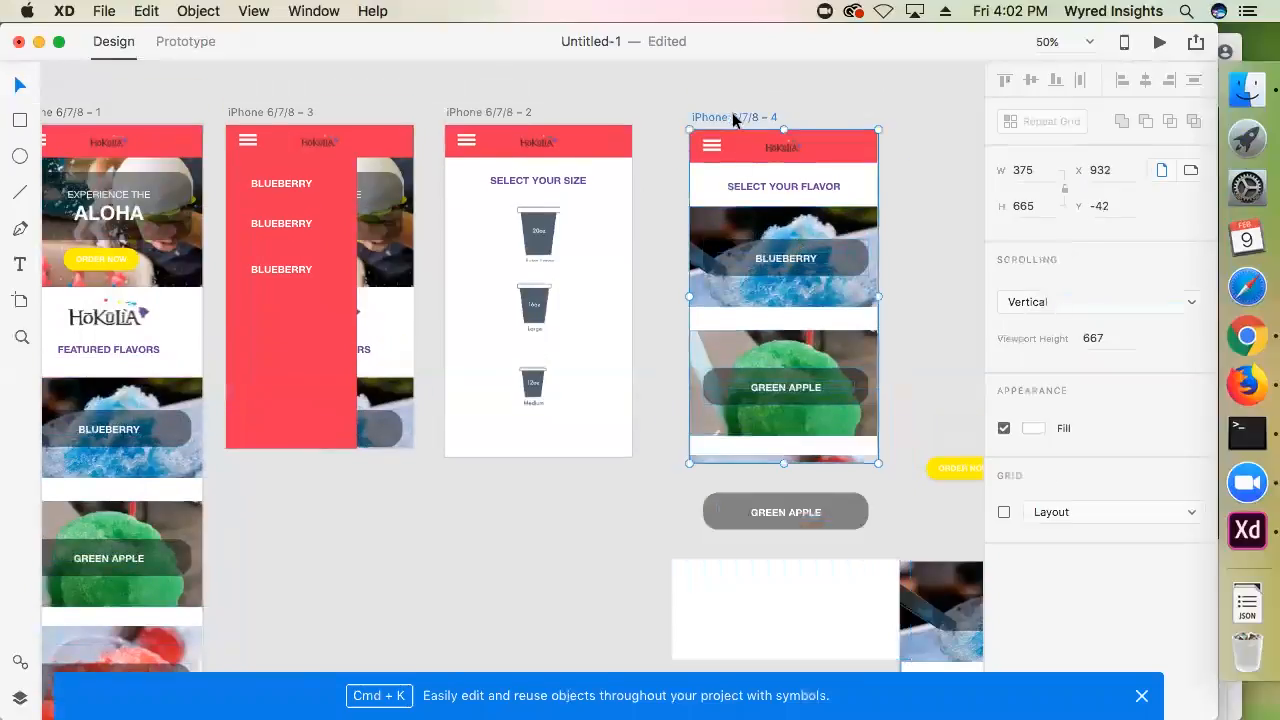
{"action": "scroll", "coordinate": [740, 180], "scroll_direction": "down", "scroll_amount": 3}
{"action": "scroll", "coordinate": [732, 340], "scroll_direction": "down", "scroll_amount": 5}
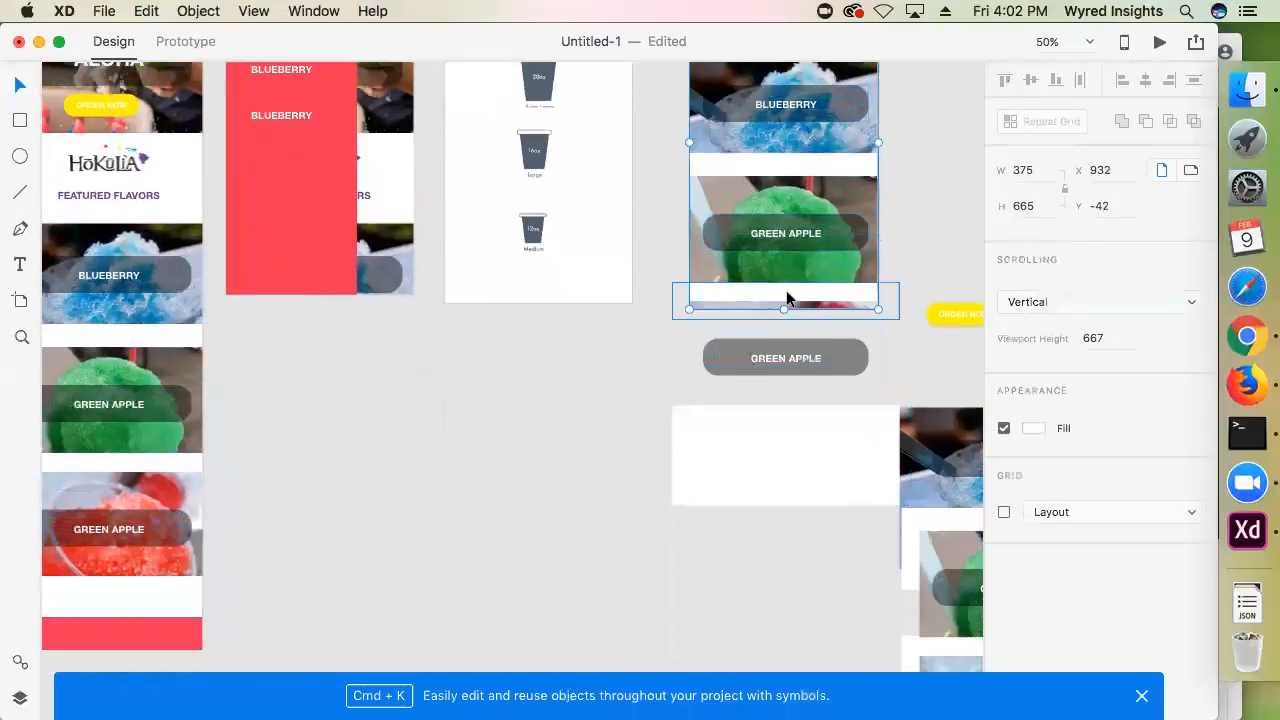
{"action": "left_click_drag", "start_coordinate": [782, 308], "coordinate": [783, 453]}
{"action": "left_click", "coordinate": [636, 446]}
Move the spare ORDER NOW button and the spare flavor cards away from the space beside the flavor artboard to below the existing artboards
{"action": "scroll", "coordinate": [625, 420], "scroll_direction": "up", "scroll_amount": 5}
{"action": "left_click_drag", "start_coordinate": [940, 218], "coordinate": [614, 174]}
{"action": "scroll", "coordinate": [634, 245], "scroll_direction": "down", "scroll_amount": 3}
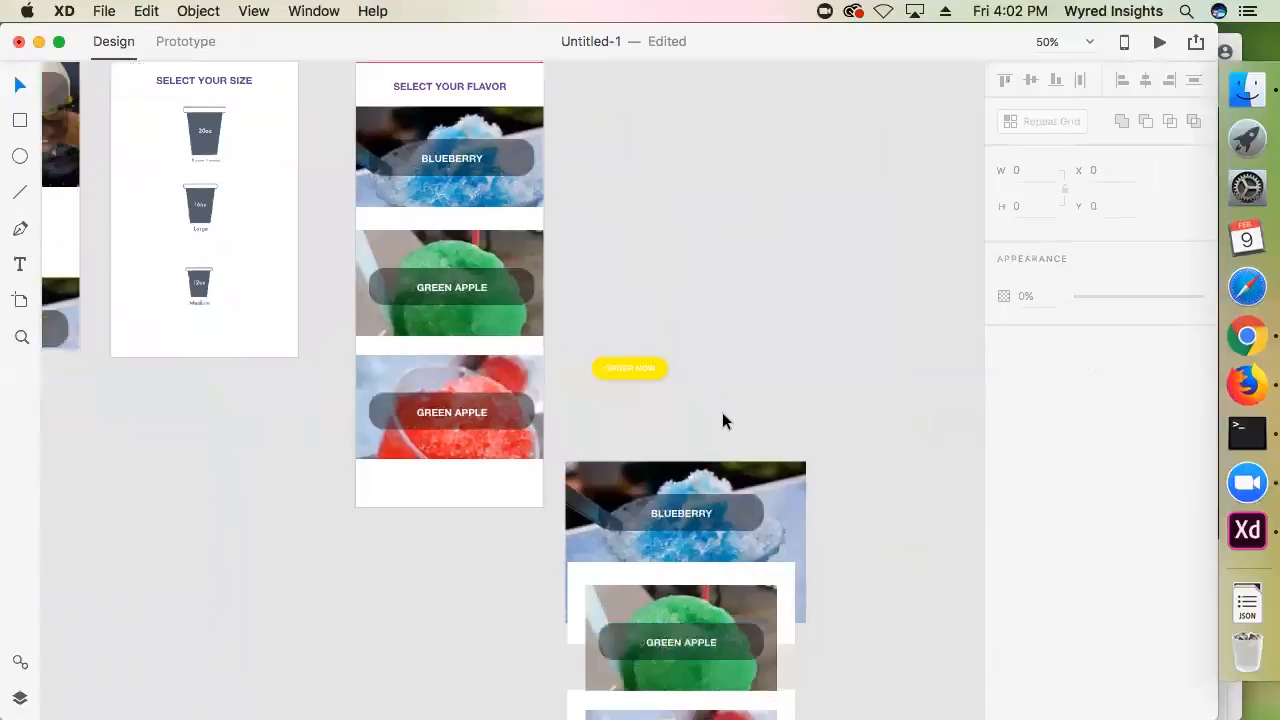
{"action": "left_click_drag", "start_coordinate": [706, 328], "coordinate": [708, 342]}
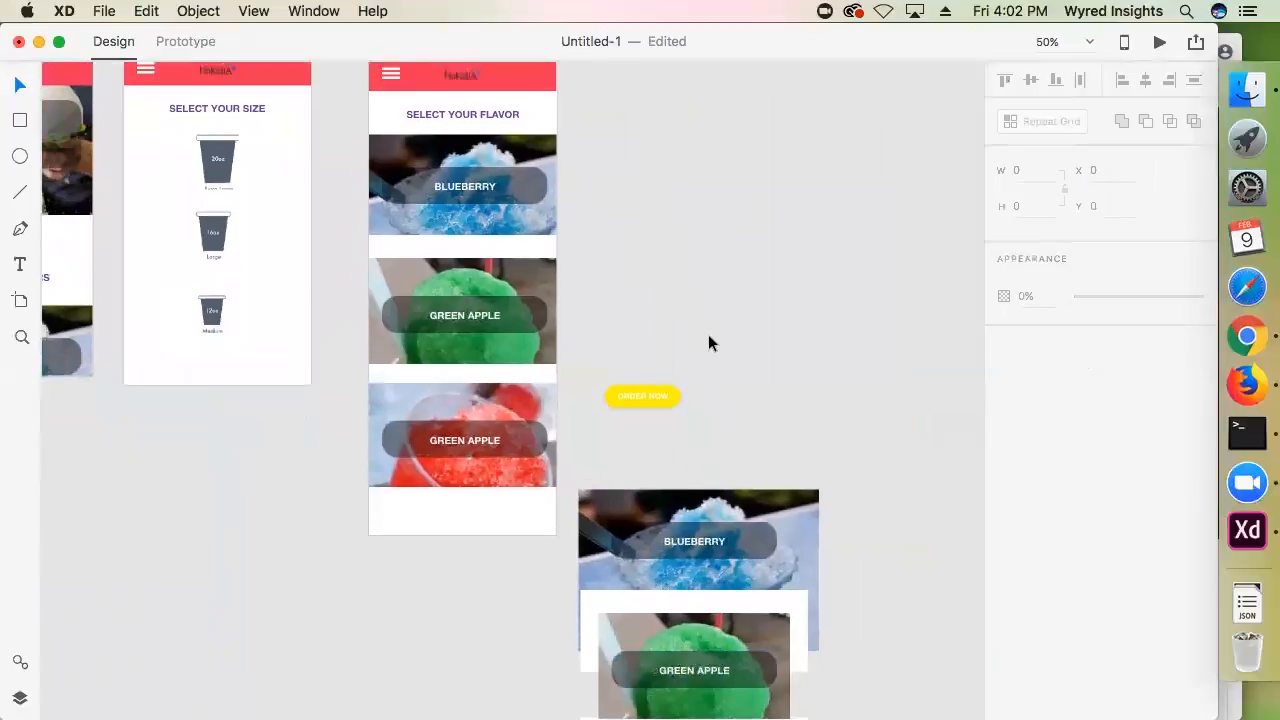
{"action": "left_click_drag", "start_coordinate": [333, 262], "coordinate": [145, 220]}
{"action": "left_click", "coordinate": [311, 357]}
{"action": "left_click", "coordinate": [656, 254]}
{"action": "left_click_drag", "start_coordinate": [666, 249], "coordinate": [593, 276]}
{"action": "left_click_drag", "start_coordinate": [642, 431], "coordinate": [593, 154]}
{"action": "left_click_drag", "start_coordinate": [523, 123], "coordinate": [723, 634]}
{"action": "left_click_drag", "start_coordinate": [454, 424], "coordinate": [24, 558]}
{"action": "left_click", "coordinate": [588, 398]}
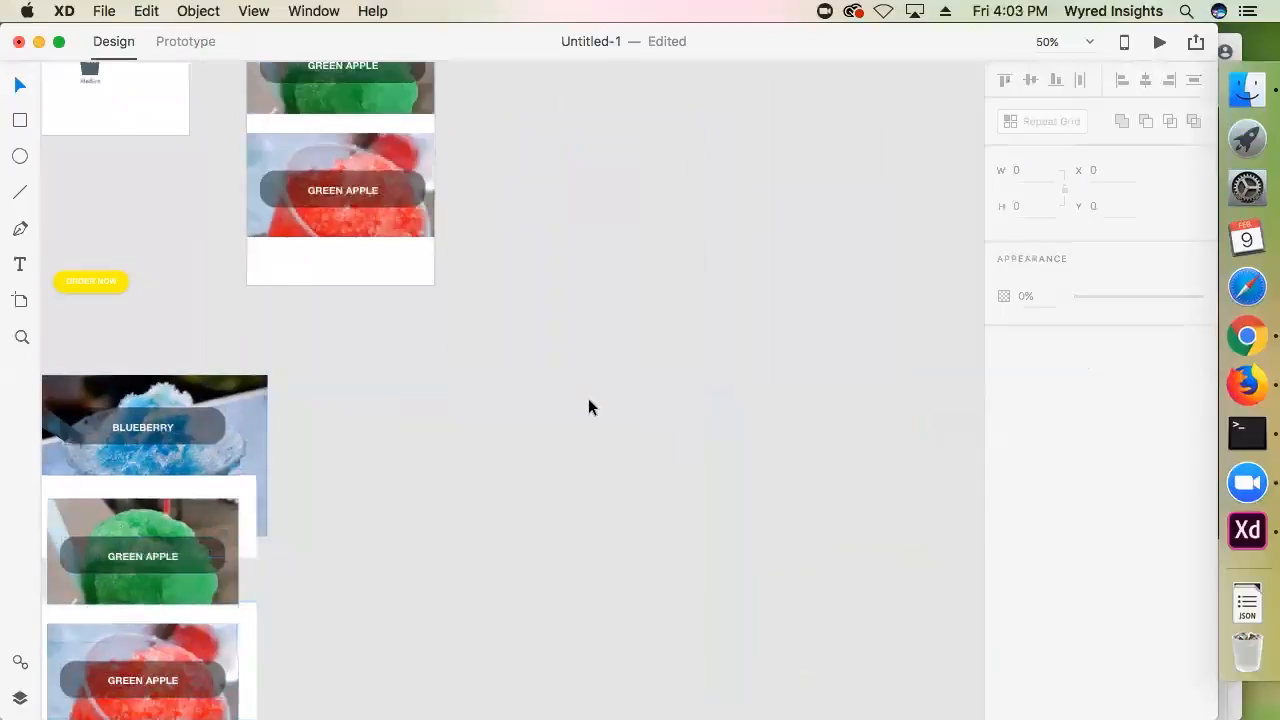
Move the SELECT YOUR FLAVOR artboard closer to the SELECT YOUR SIZE artboard, aligning their upper edges approximately
{"action": "scroll", "coordinate": [702, 527], "scroll_direction": "up", "scroll_amount": 8}
{"action": "scroll", "coordinate": [702, 527], "scroll_direction": "left", "scroll_amount": 3}
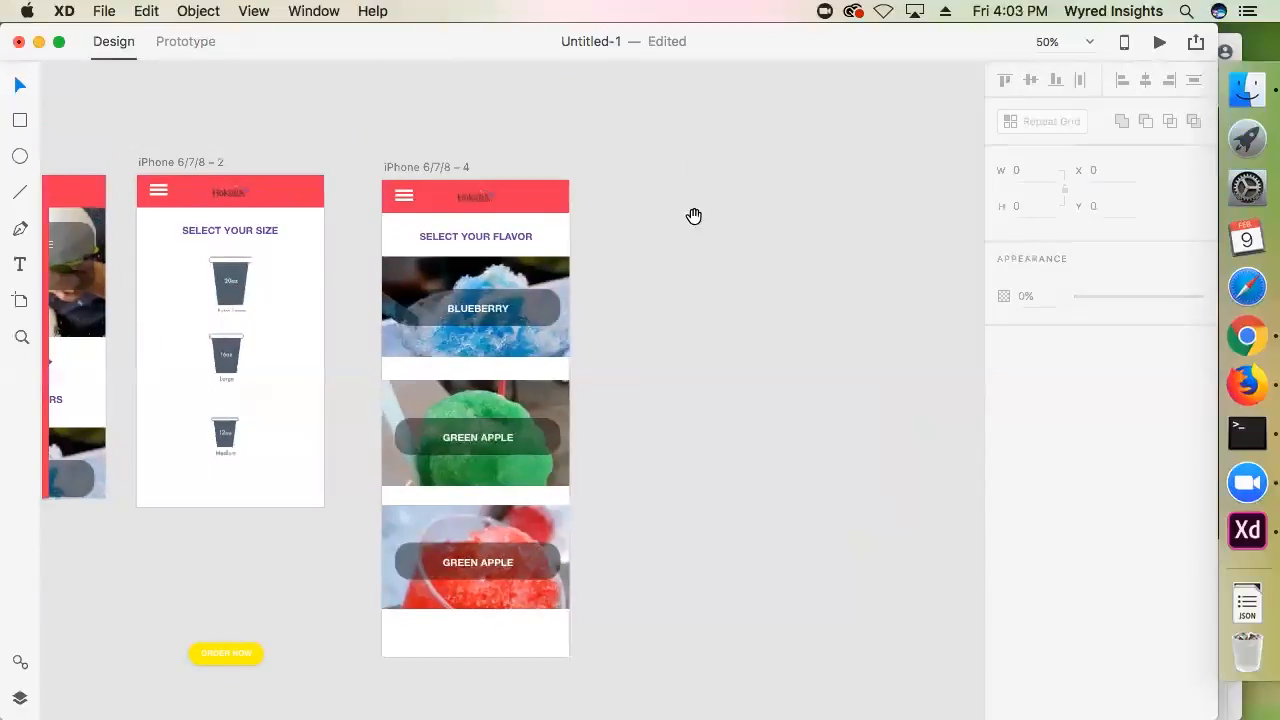
{"action": "left_click_drag", "start_coordinate": [694, 216], "coordinate": [726, 188]}
{"action": "left_click_drag", "start_coordinate": [441, 136], "coordinate": [413, 126]}
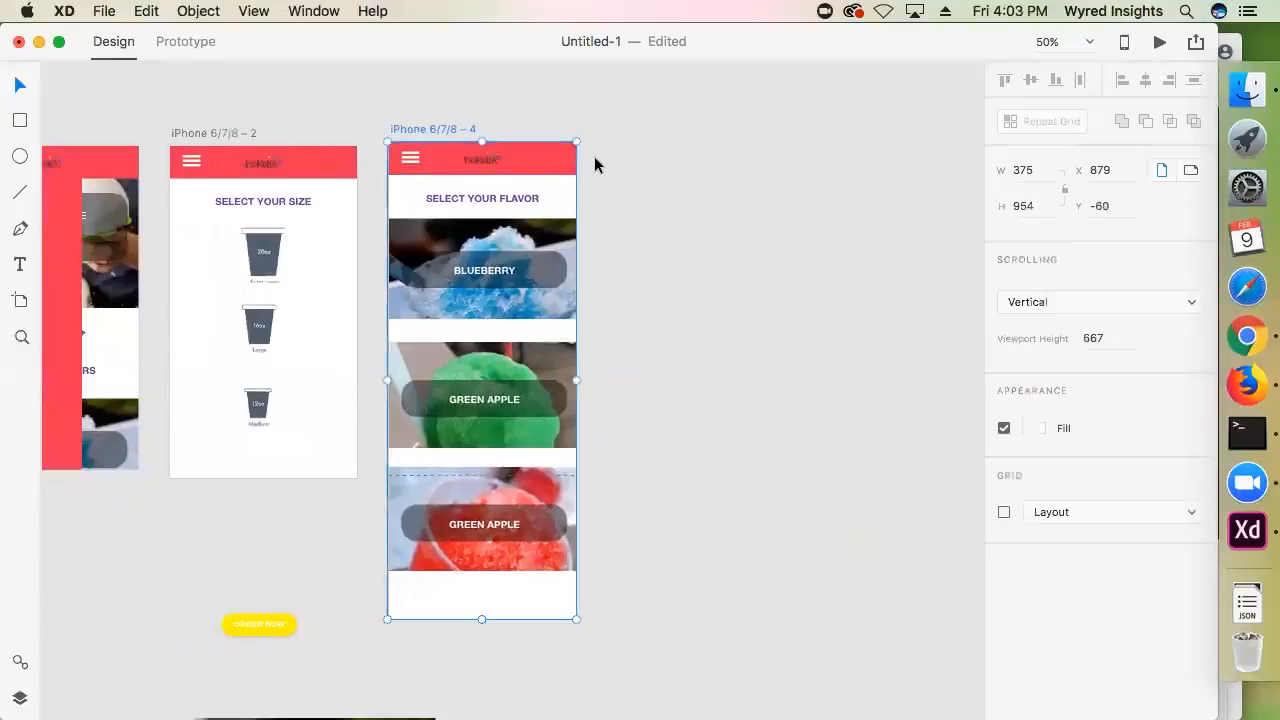
{"action": "left_click", "coordinate": [594, 165]}
In prototype mode, duplicate the SELECT YOUR FLAVOR artboard and place the copy directly beside the original
{"action": "left_click", "coordinate": [179, 46]}
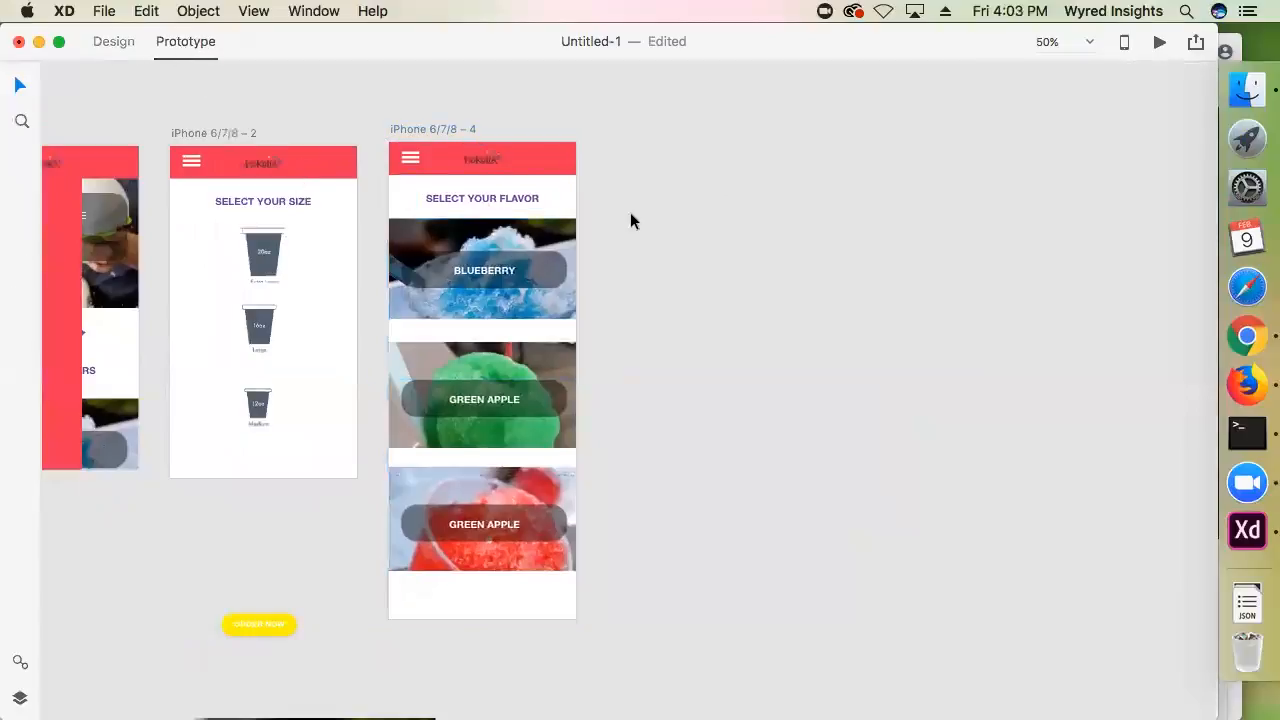
{"action": "left_click", "coordinate": [558, 233]}
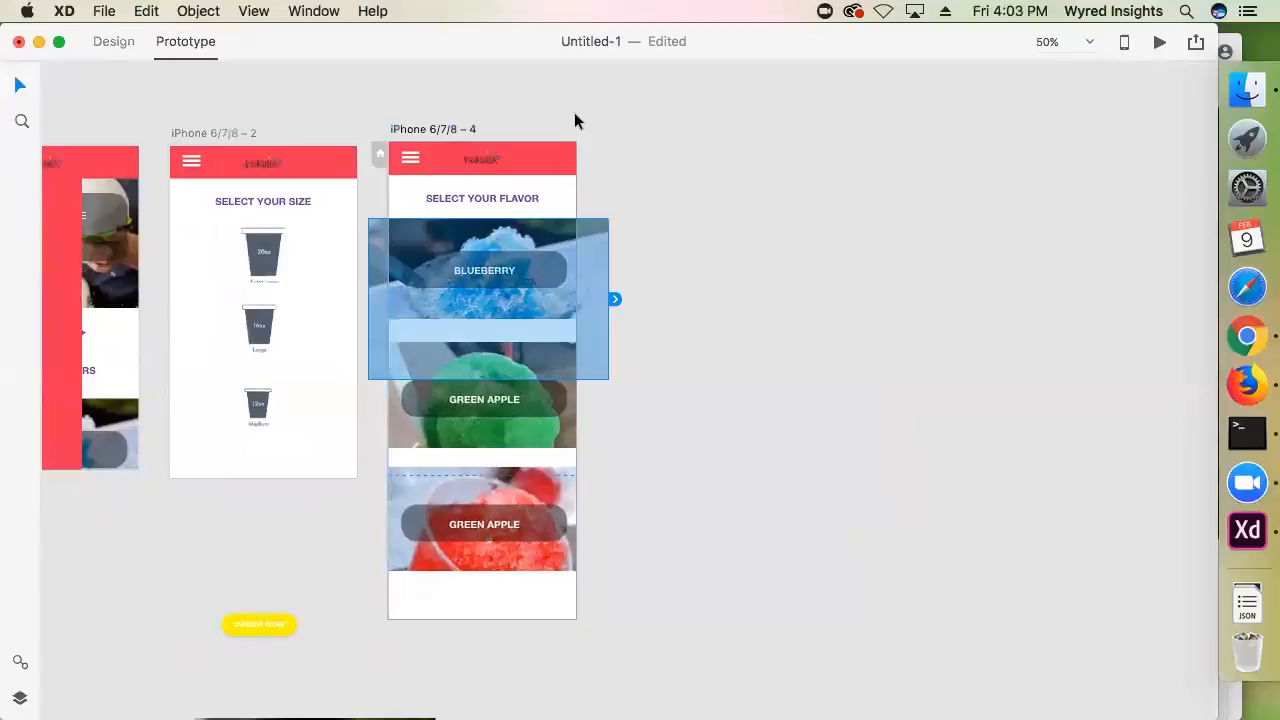
{"action": "left_click", "coordinate": [530, 115]}
{"action": "left_click", "coordinate": [460, 129]}
{"action": "left_click_drag", "start_coordinate": [456, 129], "coordinate": [670, 128]}
{"action": "left_click", "coordinate": [578, 92]}
Link the Blueberry card on the first flavor artboard to the duplicated flavor artboard with a Push Left transition
{"action": "left_click", "coordinate": [532, 250]}
{"action": "left_click_drag", "start_coordinate": [573, 269], "coordinate": [668, 272]}
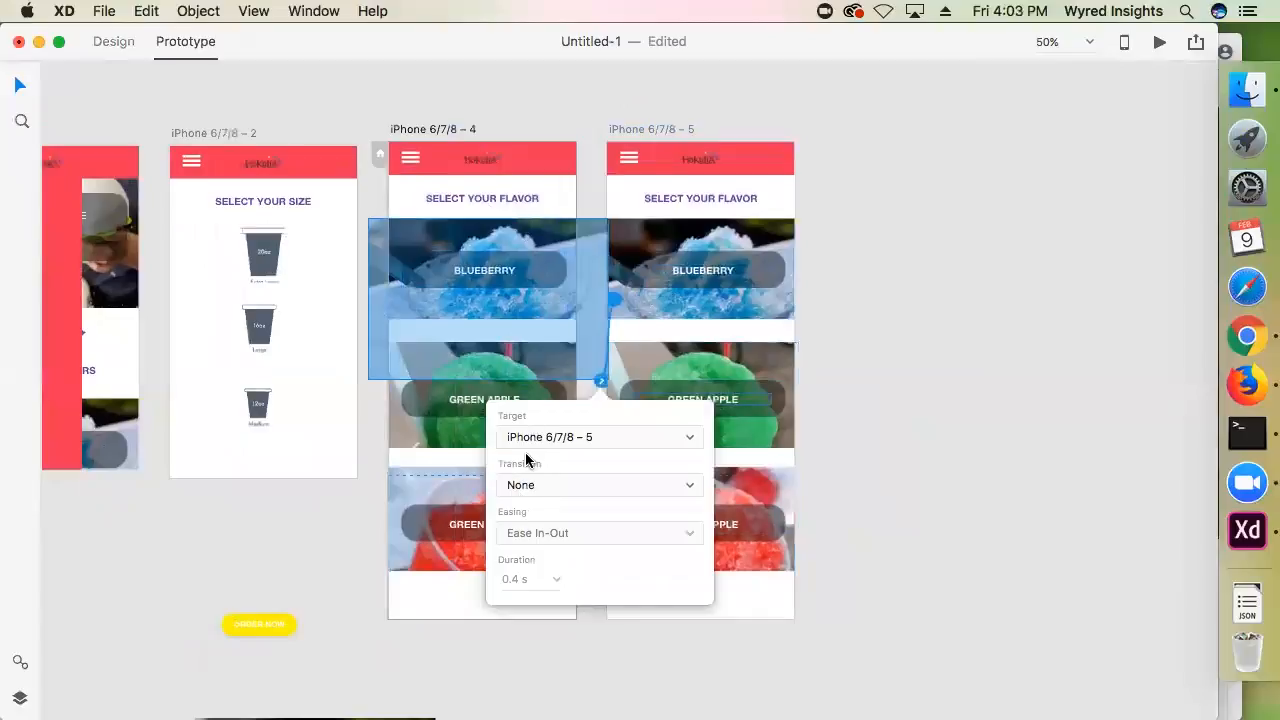
{"action": "left_click", "coordinate": [522, 485]}
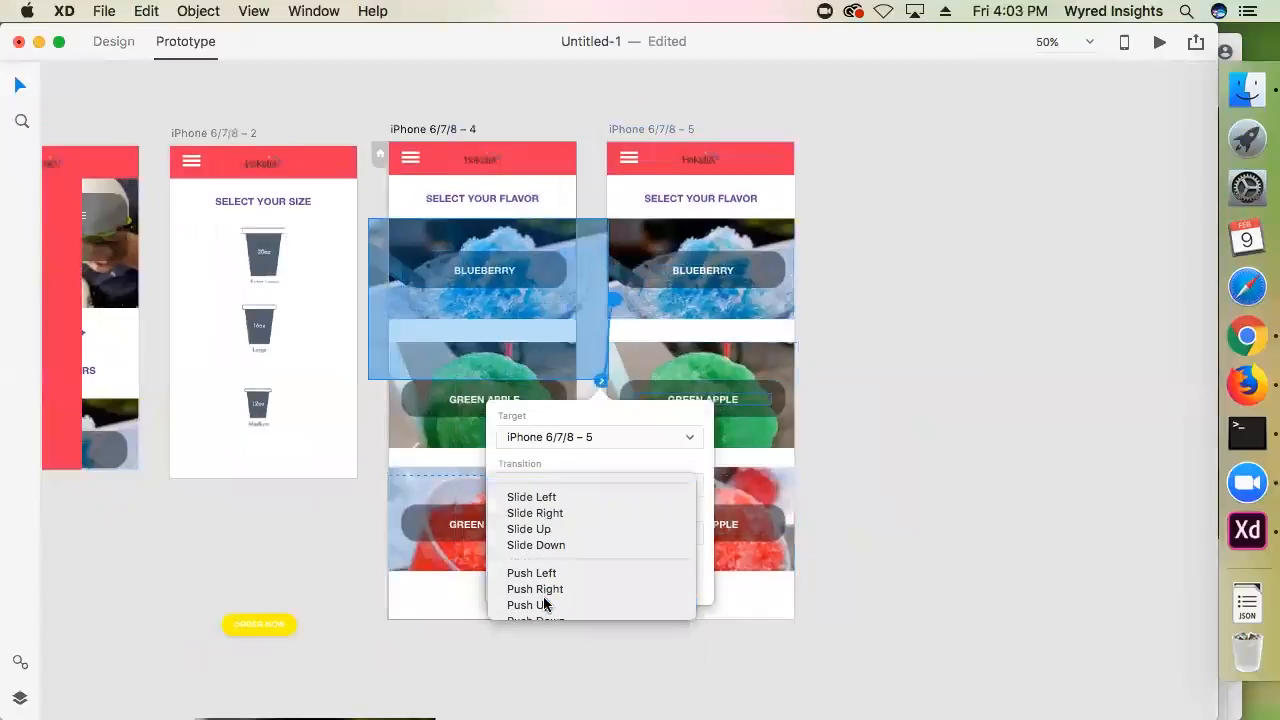
{"action": "left_click", "coordinate": [540, 573]}
{"action": "left_click", "coordinate": [896, 432]}
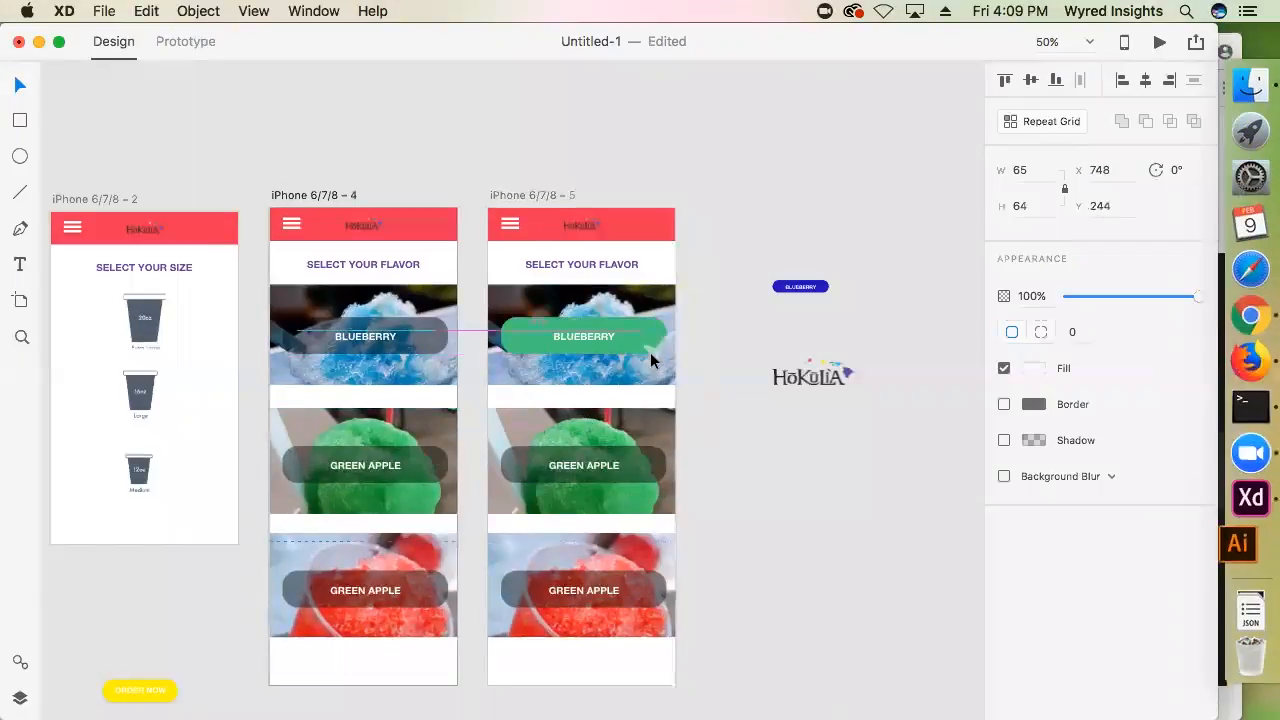
Change the heading on the first flavor artboard to SELECT YOUR FLAVORS
{"action": "left_click_drag", "start_coordinate": [650, 352], "coordinate": [541, 340]}
{"action": "left_click", "coordinate": [742, 334]}
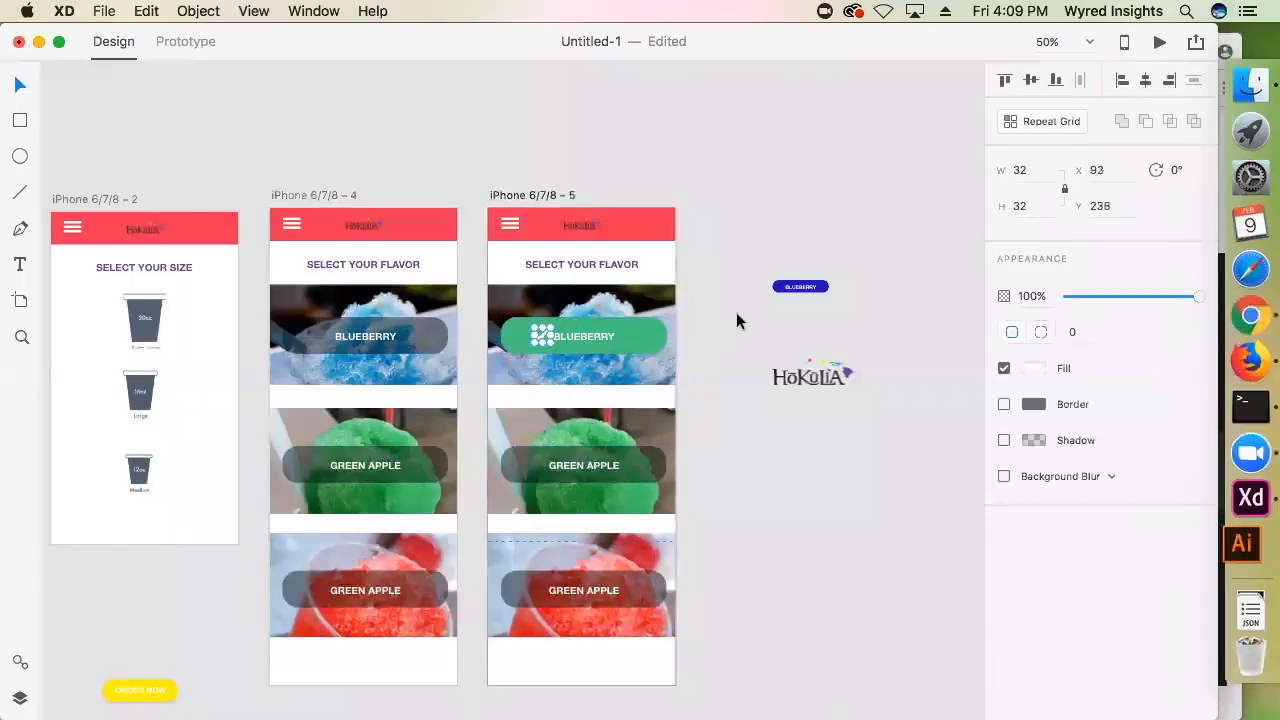
{"action": "left_click", "coordinate": [432, 268]}
{"action": "double_click", "coordinate": [432, 262]}
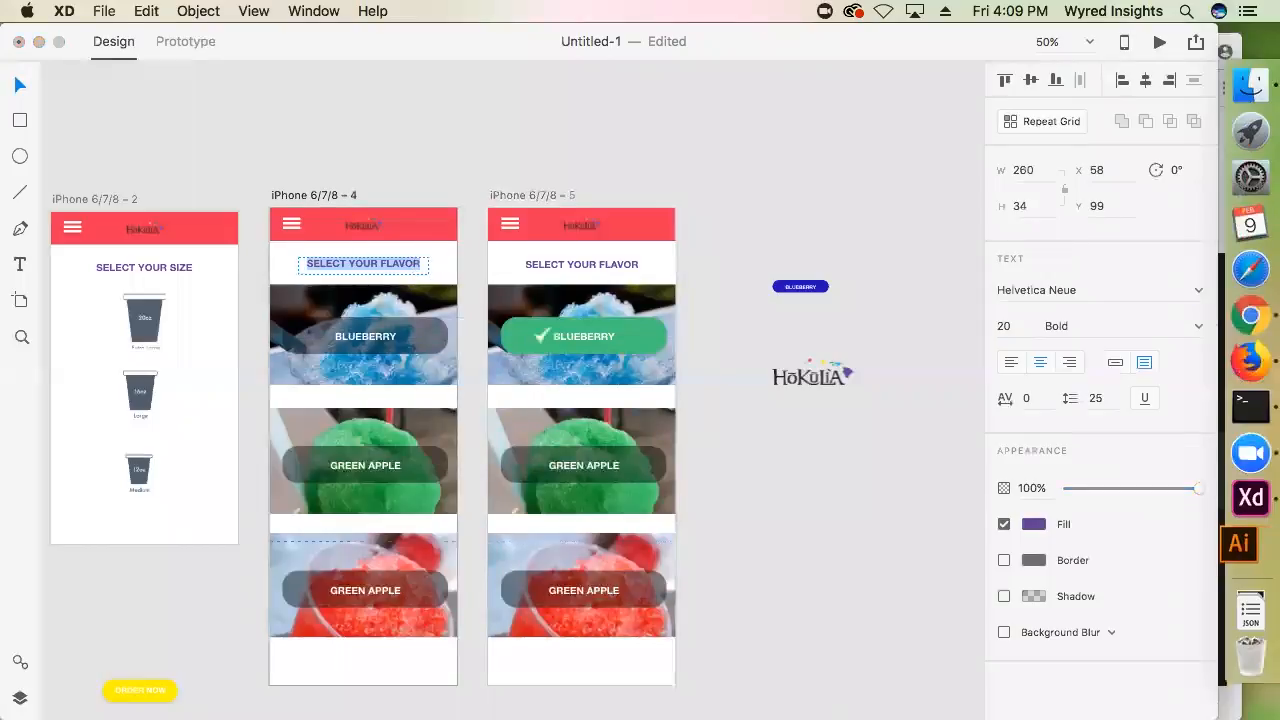
{"action": "key", "text": "Right"}
{"action": "type", "text": "S"}
{"action": "key", "text": "BackSpace"}
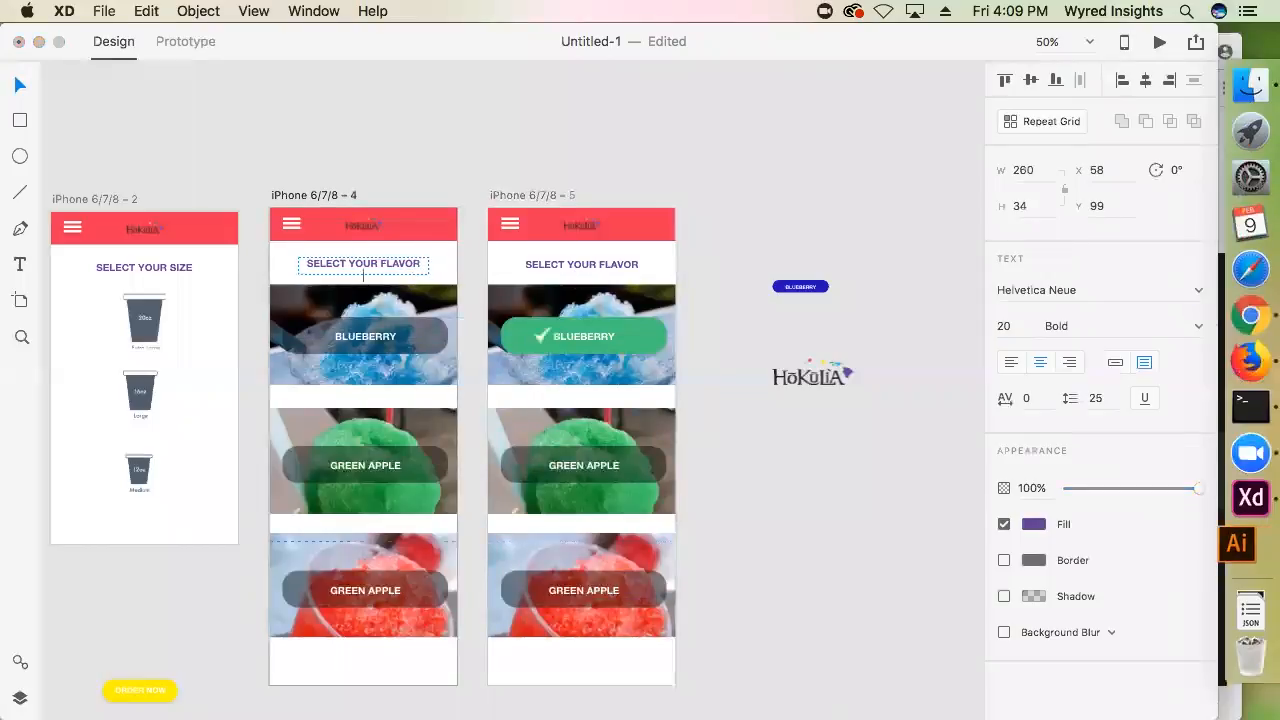
{"action": "type", "text": "S"}
Make the heading on the duplicated flavor artboard read SELECT YOUR FLAVORS as well
{"action": "double_click", "coordinate": [601, 264]}
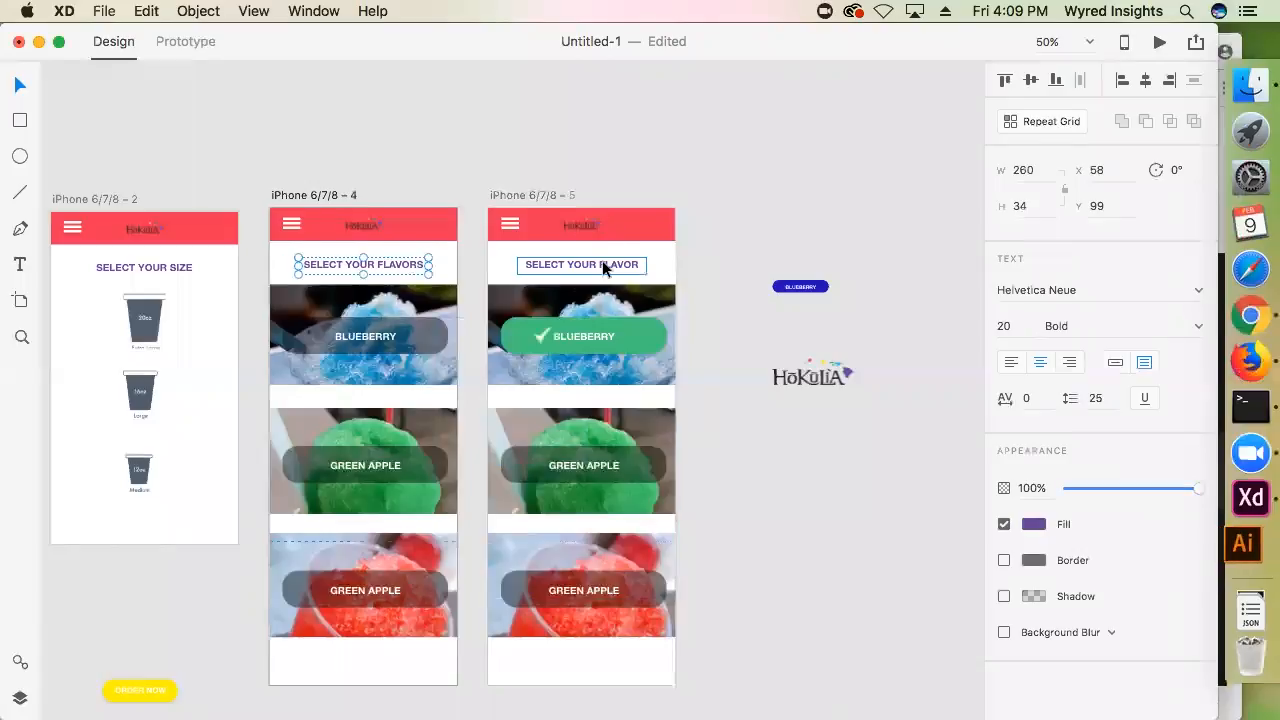
{"action": "key", "text": "Right"}
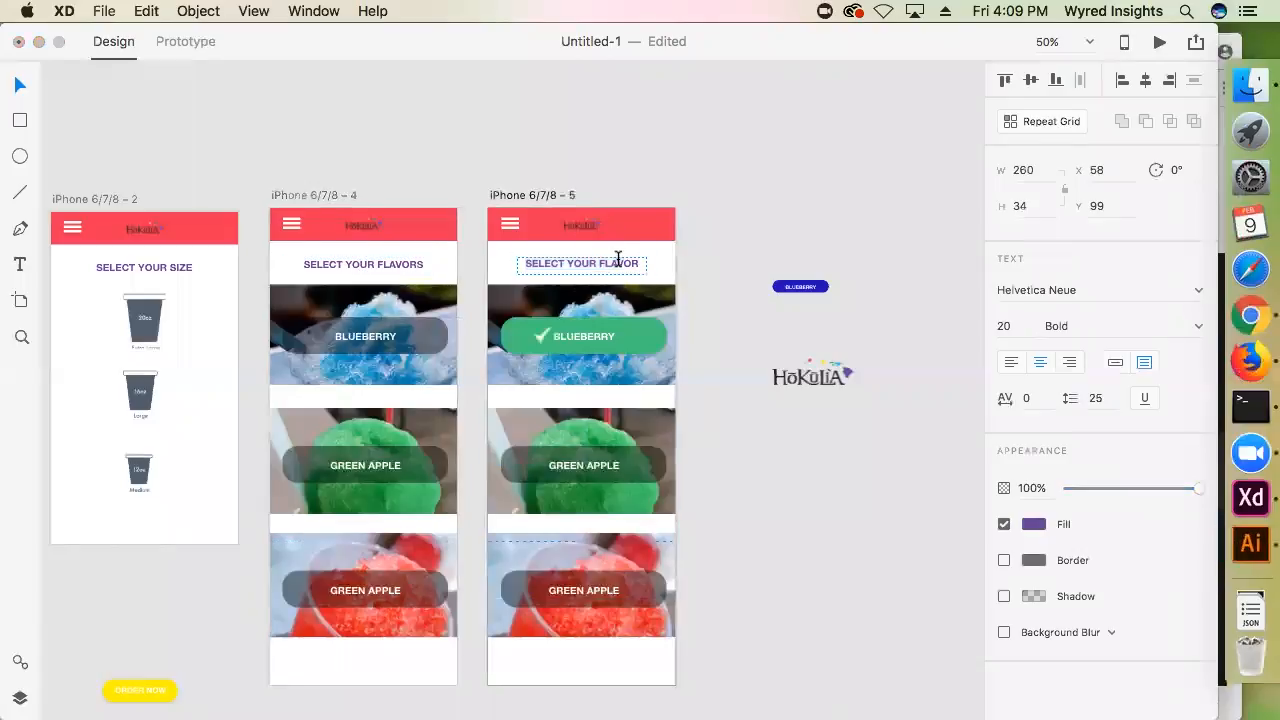
{"action": "type", "text": "S"}
{"action": "key", "text": "Escape"}
Try shifting the three flavor cards on the duplicated flavor artboard slightly down from the heading
{"action": "scroll", "coordinate": [626, 266], "scroll_direction": "down", "scroll_amount": 1}
{"action": "scroll", "coordinate": [744, 368], "scroll_direction": "down", "scroll_amount": 1}
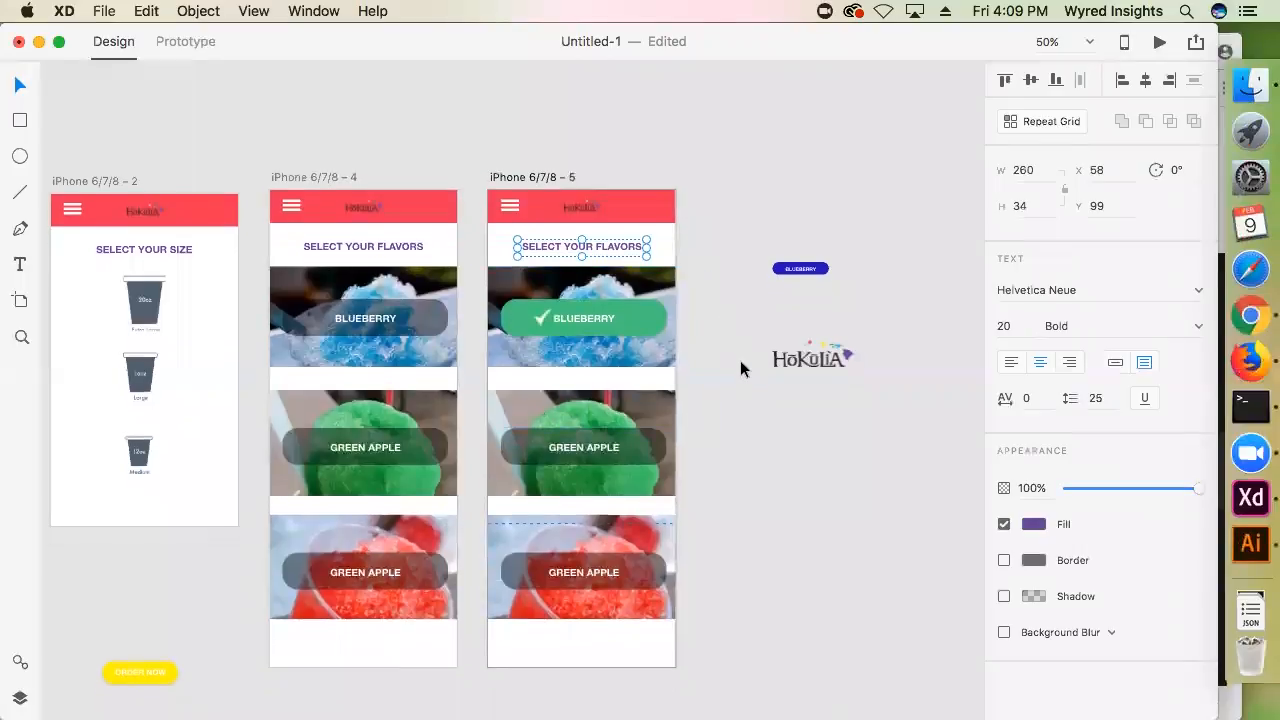
{"action": "left_click", "coordinate": [320, 177]}
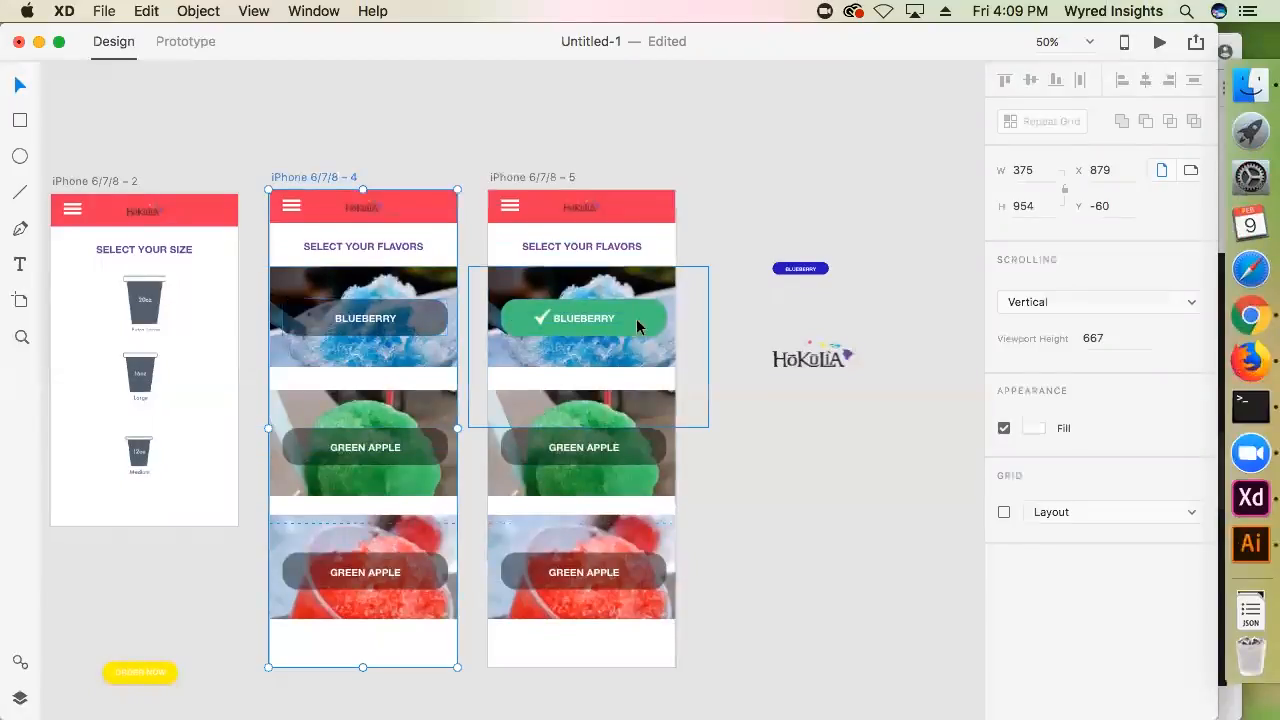
{"action": "left_click", "coordinate": [725, 272]}
{"action": "left_click_drag", "start_coordinate": [684, 672], "coordinate": [505, 270]}
{"action": "left_click_drag", "start_coordinate": [586, 298], "coordinate": [586, 310]}
{"action": "left_click", "coordinate": [715, 225]}
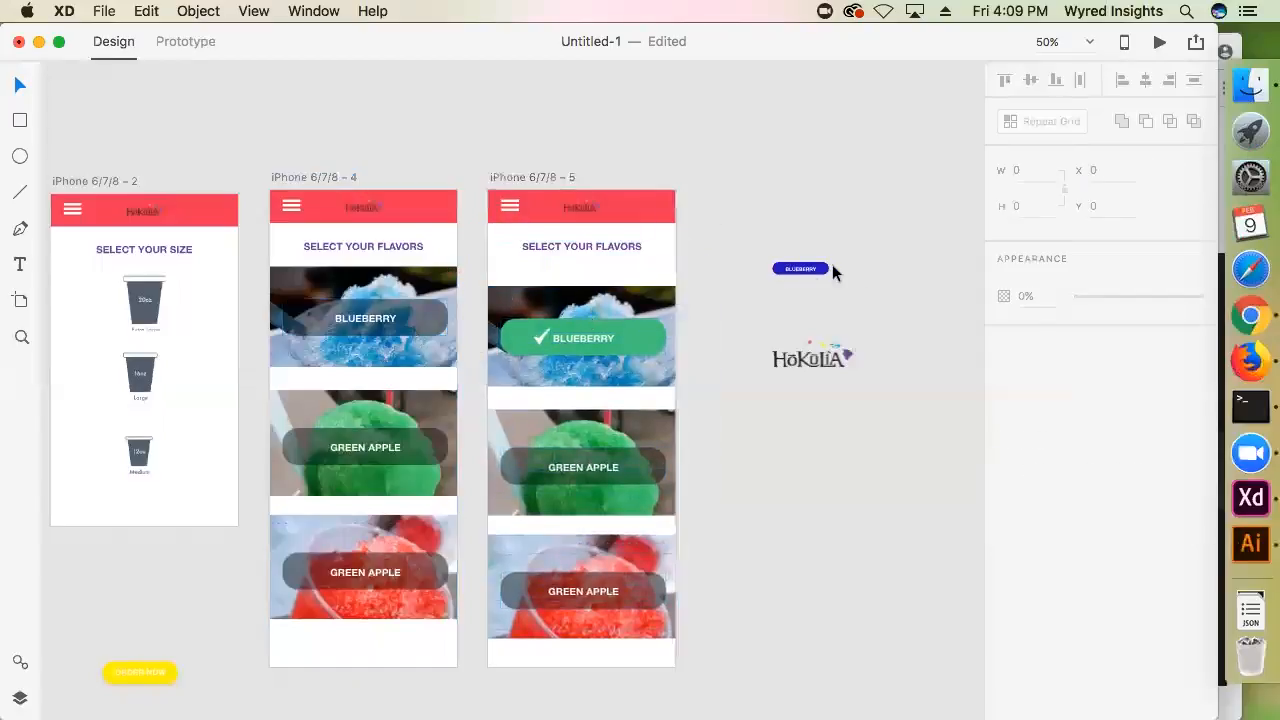
Try moving the small blue Blueberry button farther up, and undo both this move and the flavor card shift
{"action": "left_click", "coordinate": [806, 268]}
{"action": "left_click_drag", "start_coordinate": [806, 268], "coordinate": [838, 217]}
{"action": "left_click", "coordinate": [754, 285]}
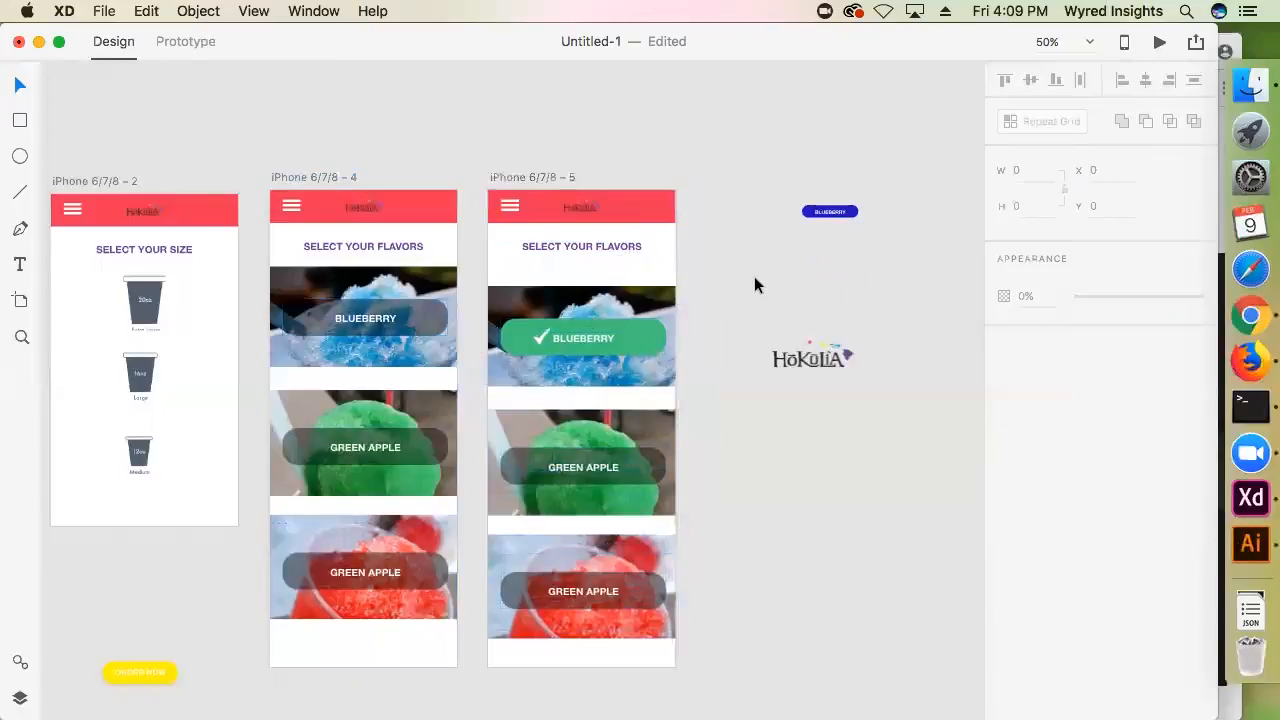
{"action": "key", "text": "super+z"}
{"action": "key", "text": "super+z"}
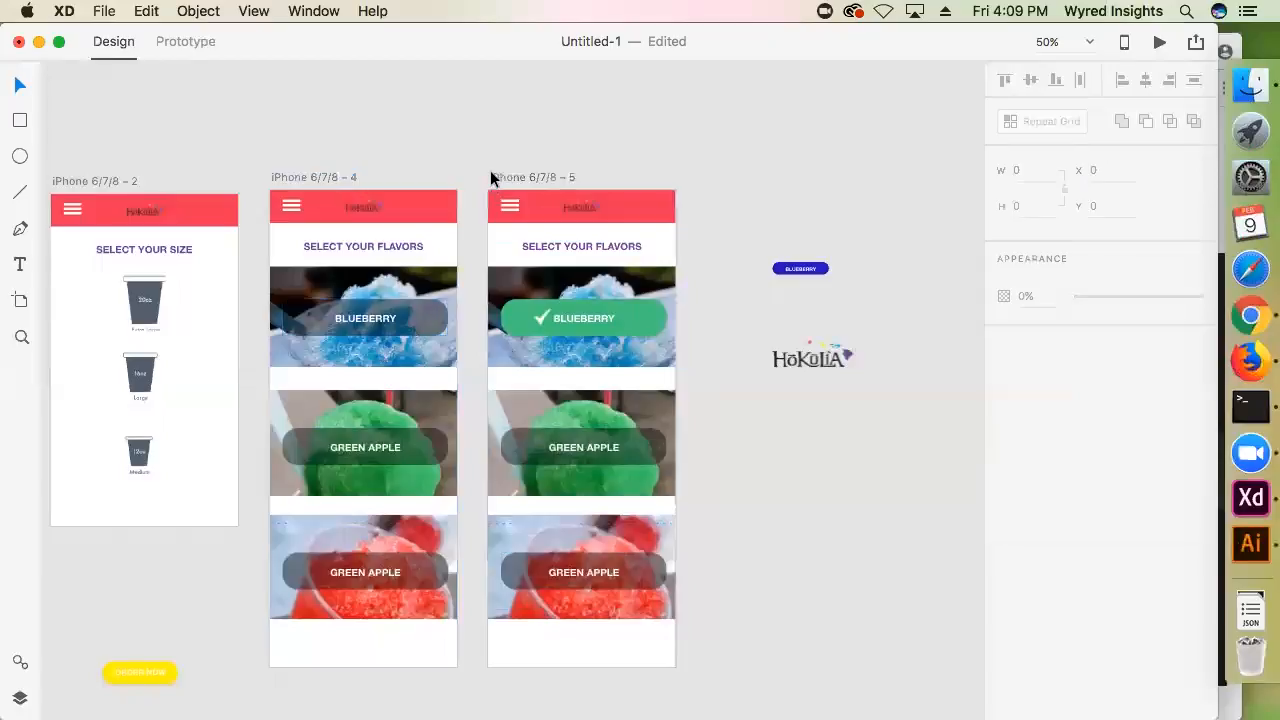
Draw a rectangle about 383 by 80 across the duplicated flavor artboard, between the second and third flavor cards
{"action": "left_click", "coordinate": [490, 177]}
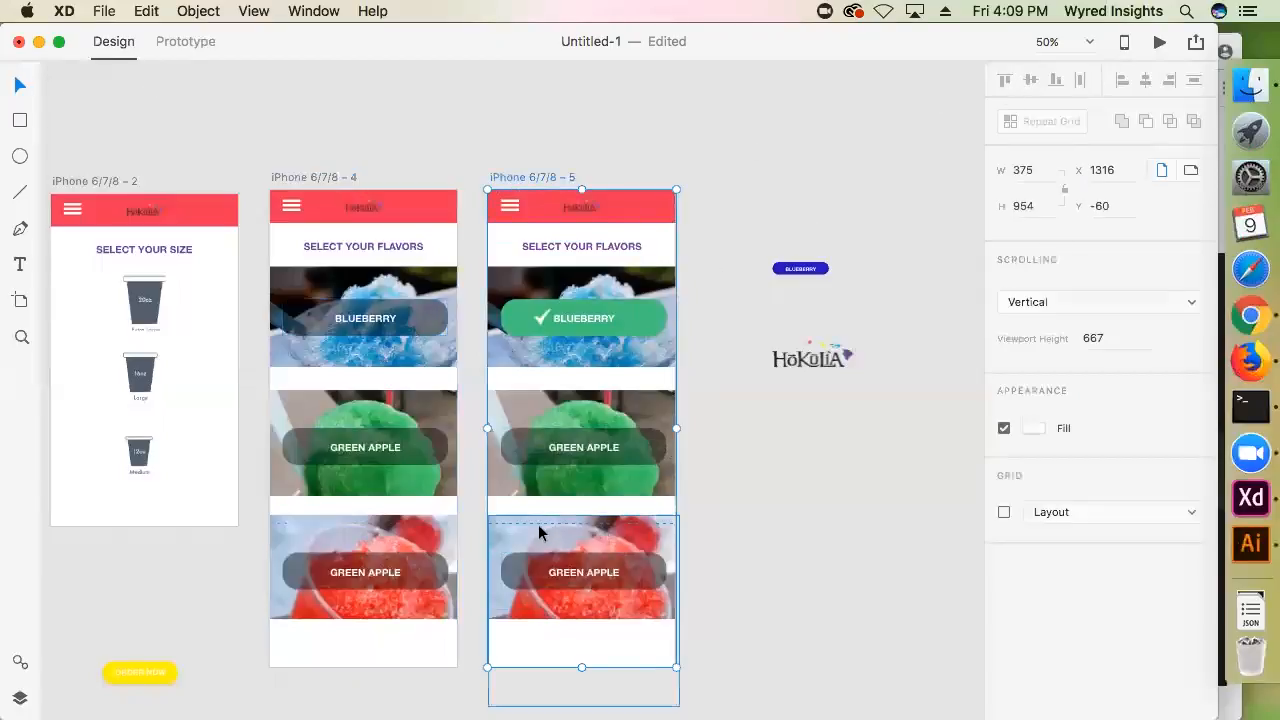
{"action": "left_click", "coordinate": [21, 120]}
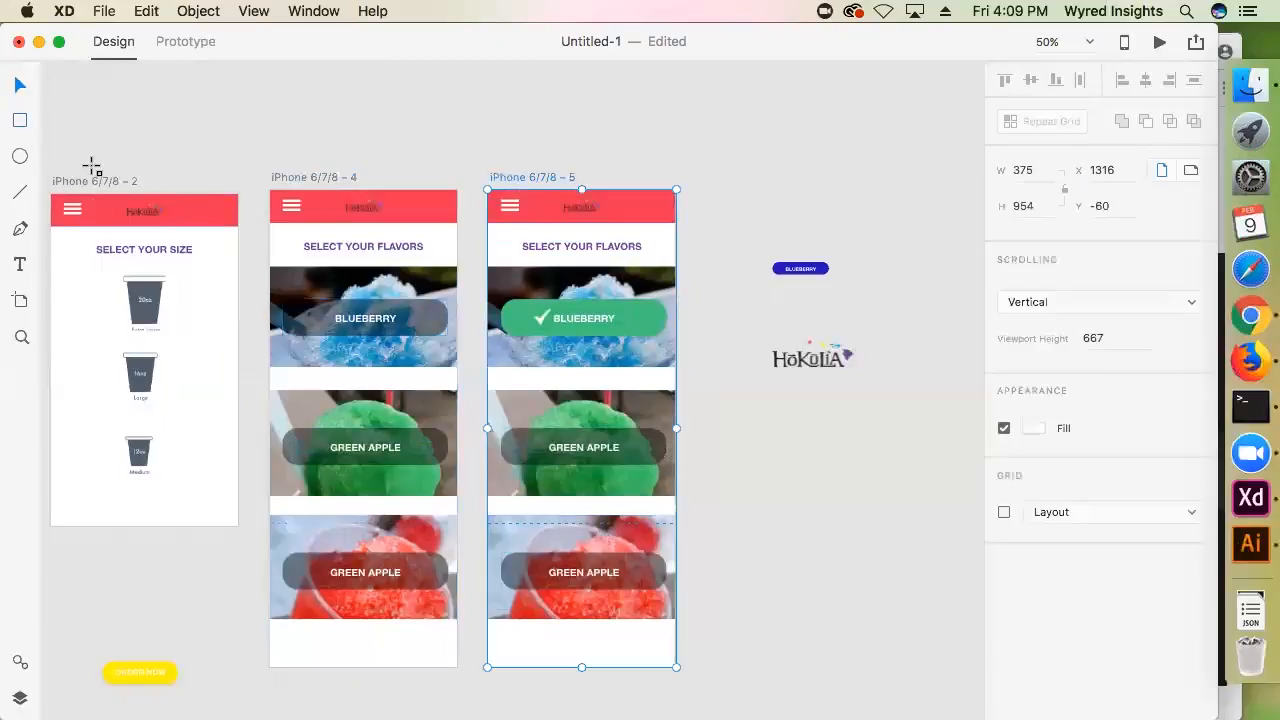
{"action": "left_click_drag", "start_coordinate": [488, 486], "coordinate": [679, 528]}
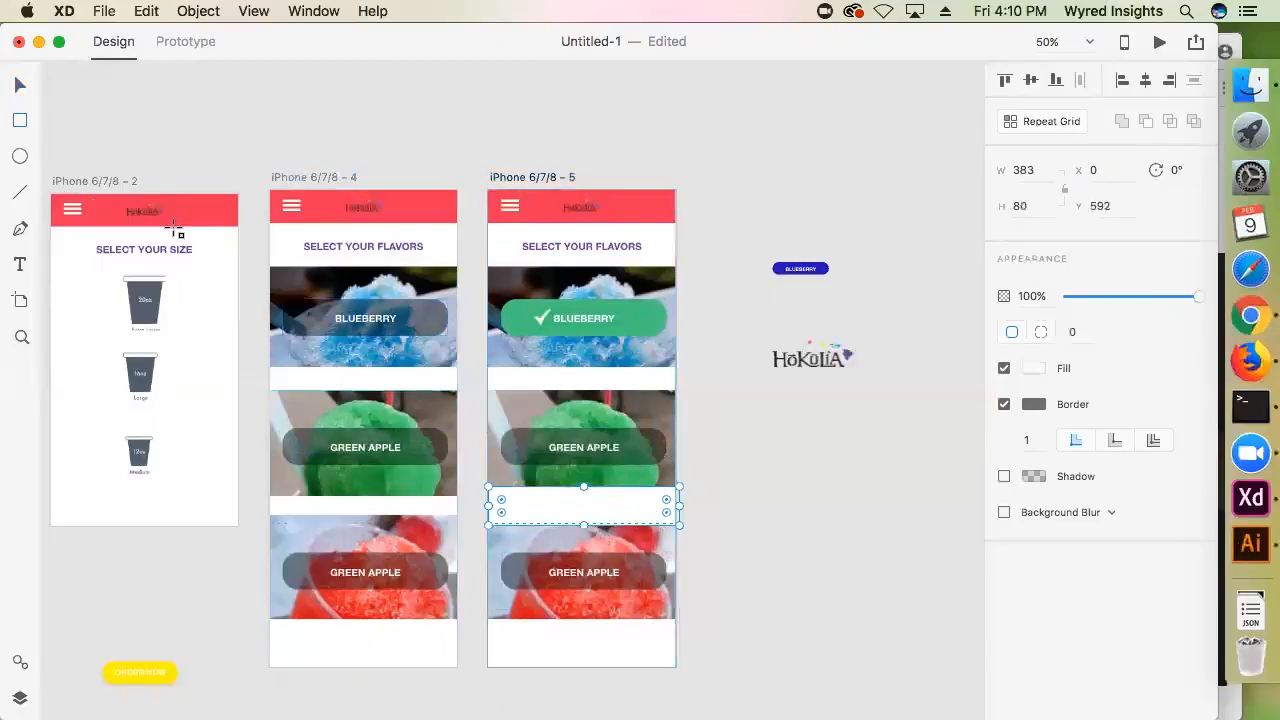
Remove the white rectangle's border and shift the rectangle left to X -8 on the duplicated flavor artboard
{"action": "left_click", "coordinate": [1004, 404]}
{"action": "left_click", "coordinate": [15, 88]}
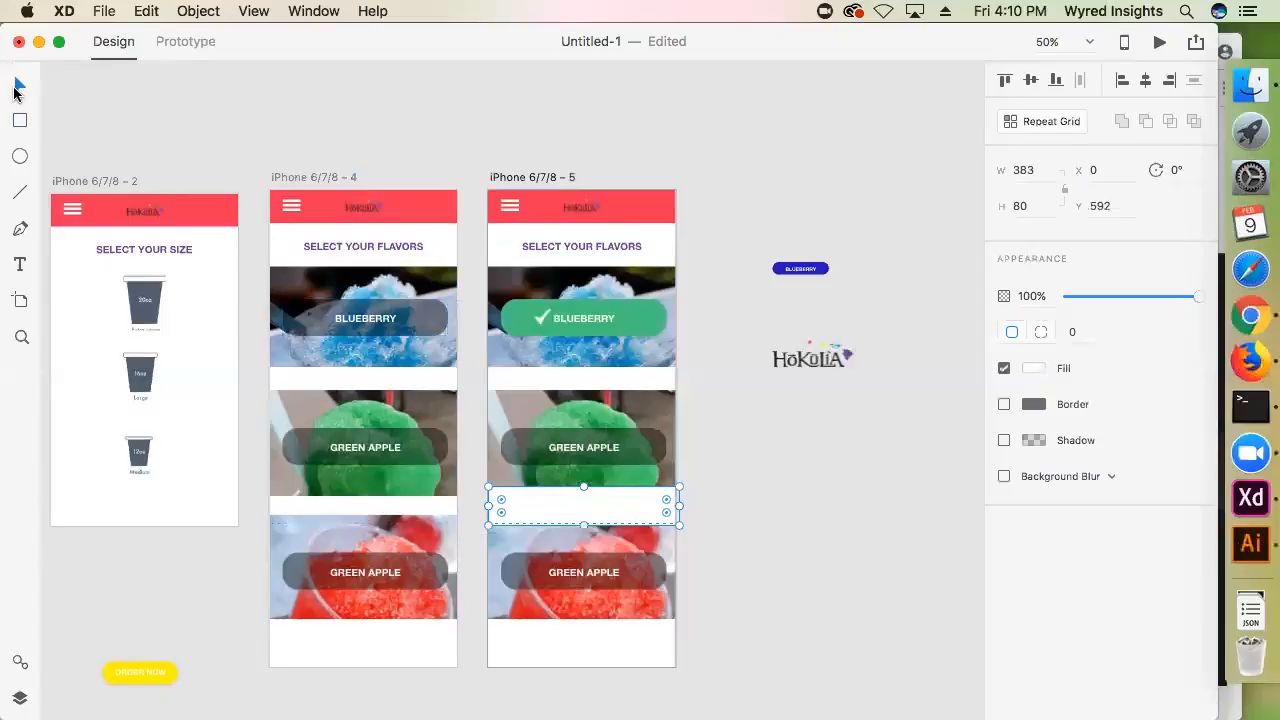
{"action": "left_click_drag", "start_coordinate": [642, 505], "coordinate": [638, 505]}
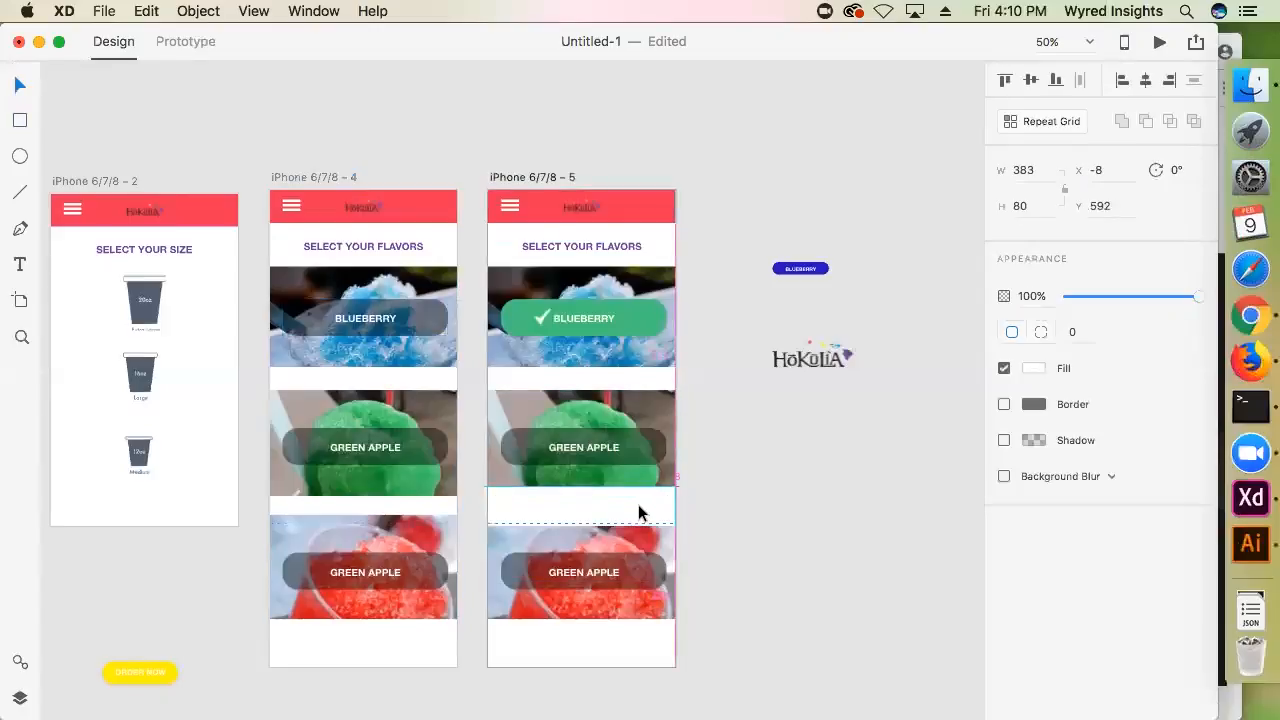
{"action": "left_click", "coordinate": [798, 460]}
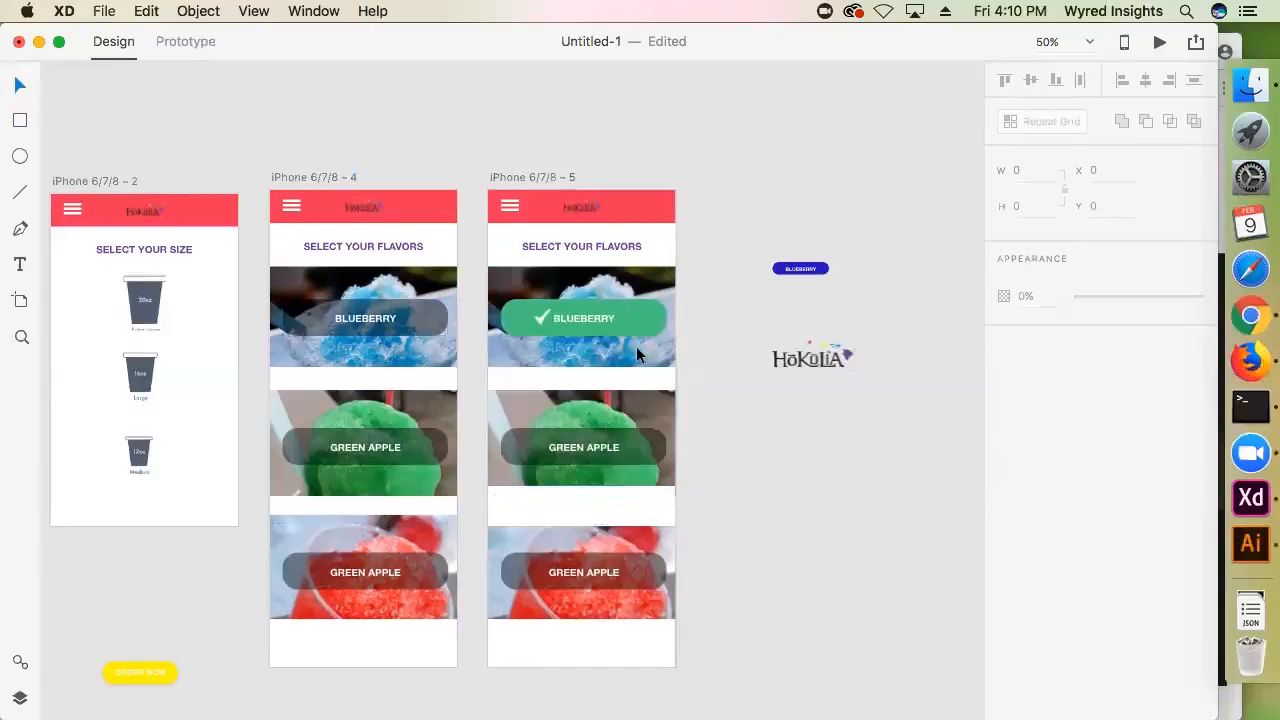
Shorten the duplicated flavor artboard to end at the white rectangle's lower edge, and move the small blue Blueberry button slightly up and left
{"action": "left_click", "coordinate": [516, 180]}
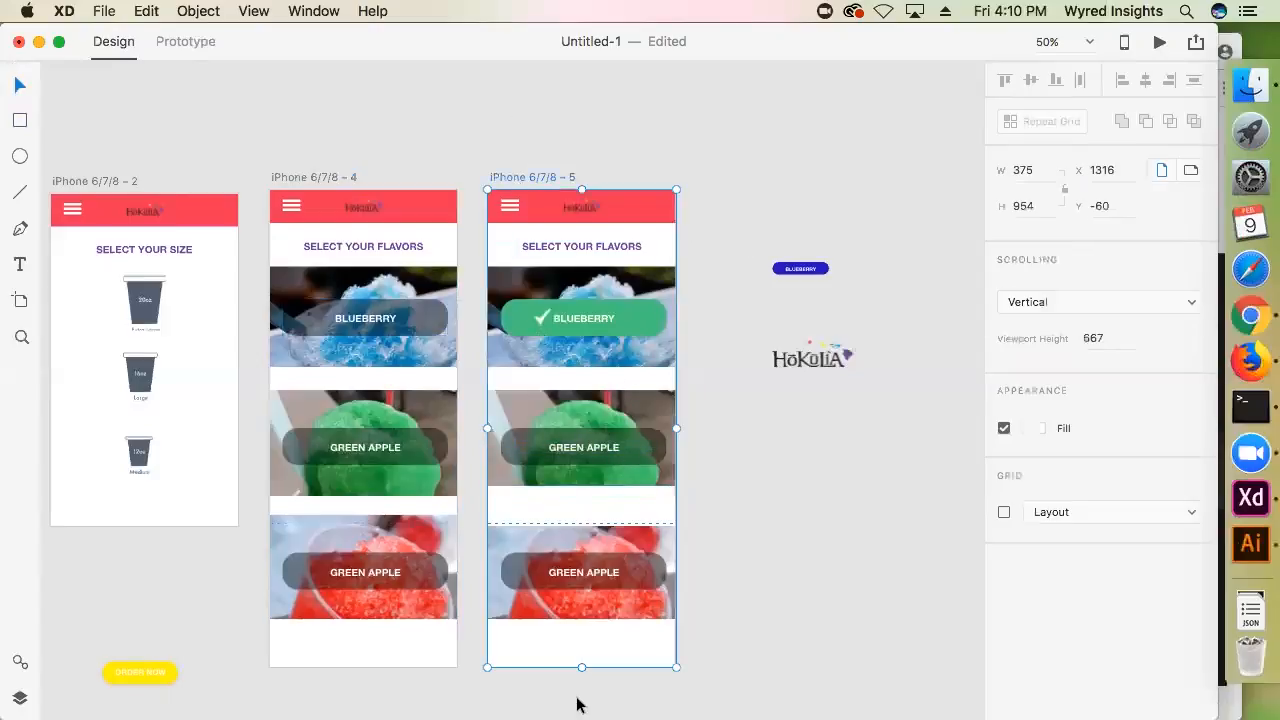
{"action": "left_click_drag", "start_coordinate": [581, 667], "coordinate": [585, 523]}
{"action": "left_click", "coordinate": [764, 458]}
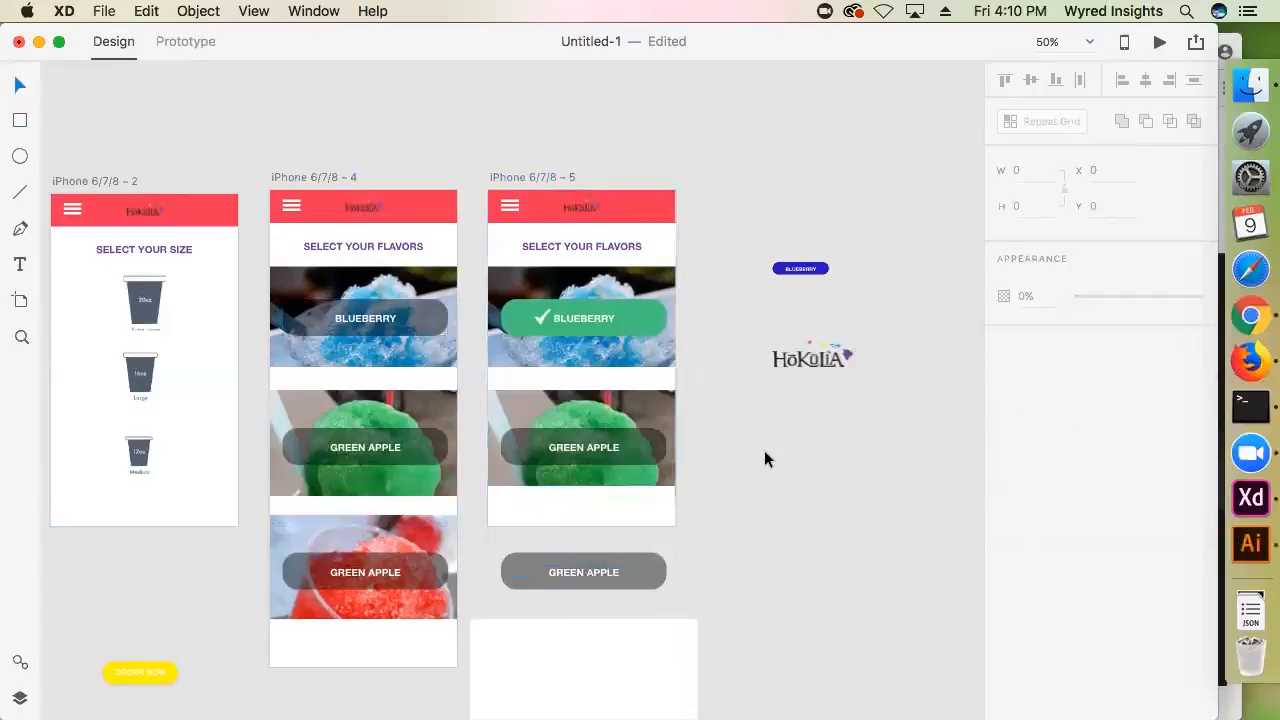
{"action": "left_click", "coordinate": [826, 271]}
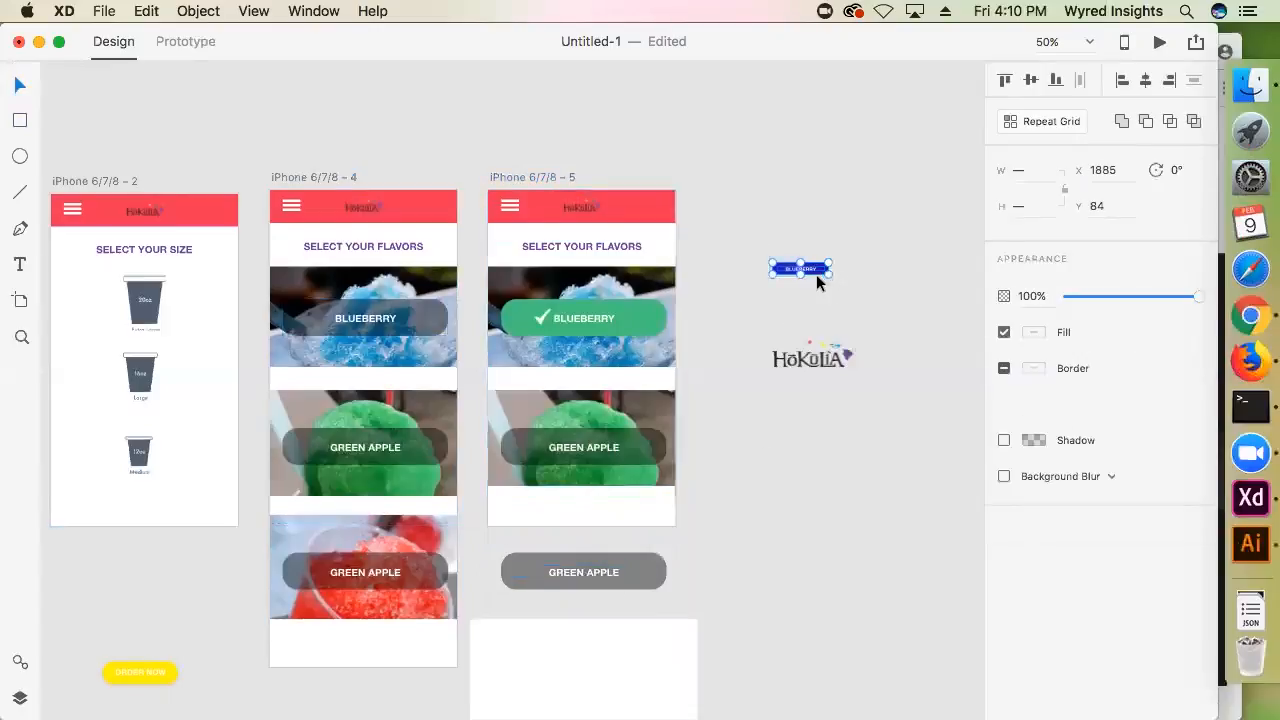
{"action": "left_click_drag", "start_coordinate": [812, 275], "coordinate": [797, 252]}
Give the white rectangle a shadow with a vertical offset of -5
{"action": "left_click", "coordinate": [619, 508]}
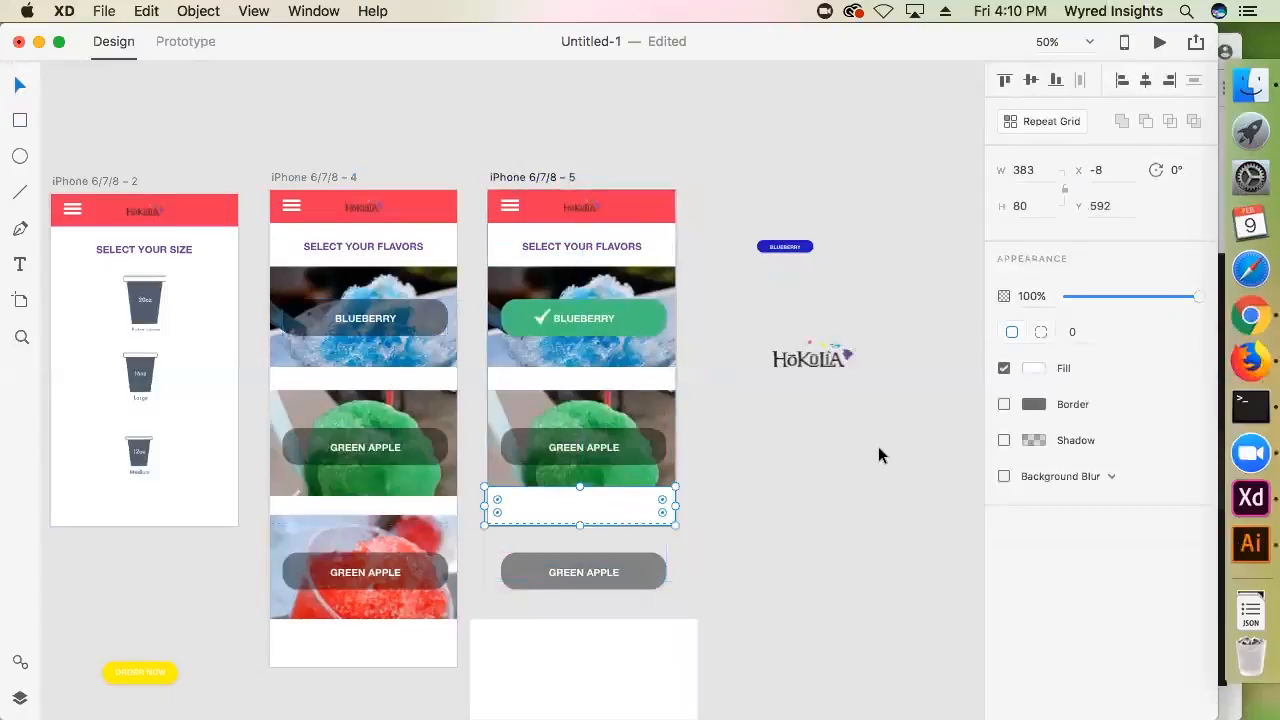
{"action": "left_click", "coordinate": [1004, 441]}
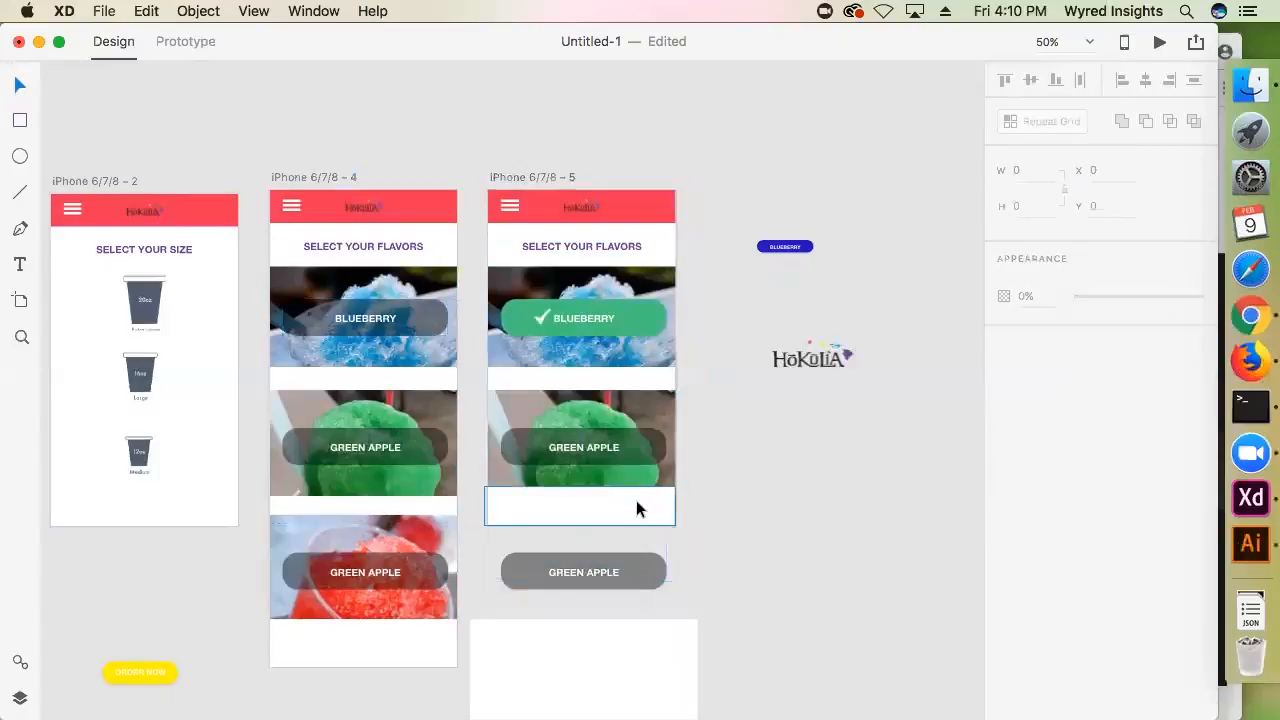
{"action": "left_click", "coordinate": [1100, 470]}
{"action": "type", "text": "0"}
{"action": "key", "text": "Return"}
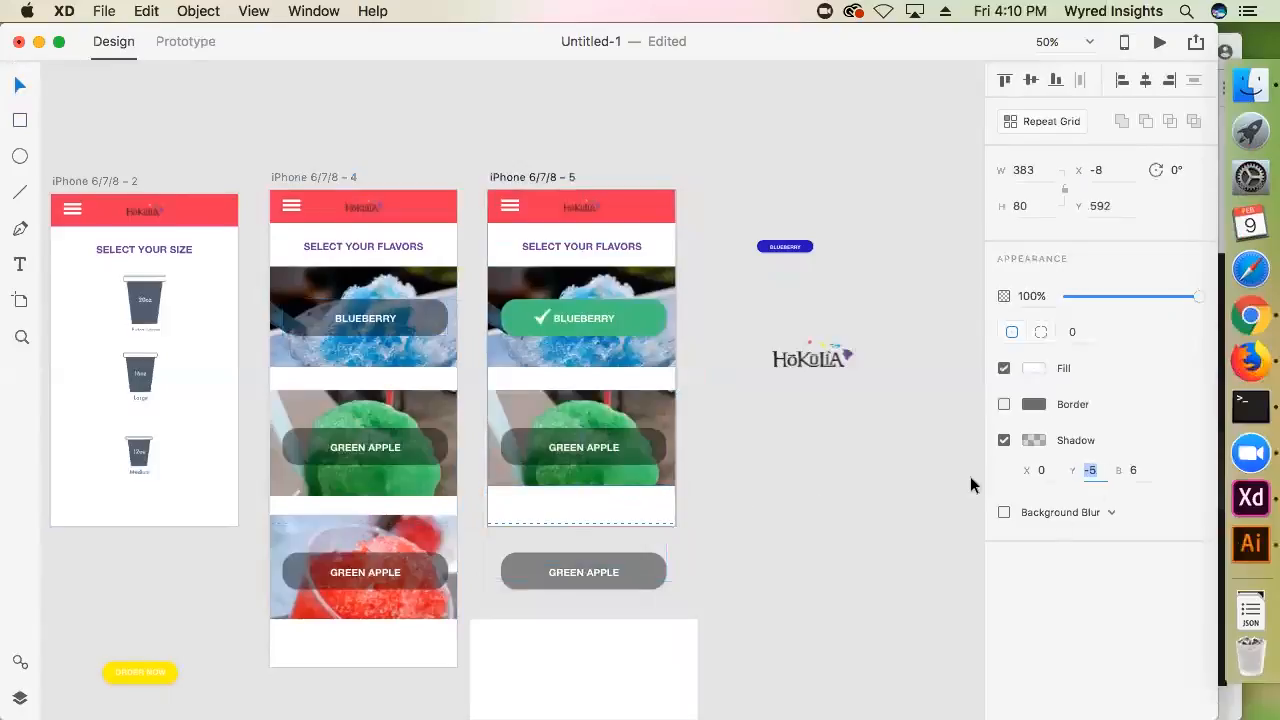
Increase the white rectangle's shadow blur to 17
{"action": "left_click", "coordinate": [785, 462]}
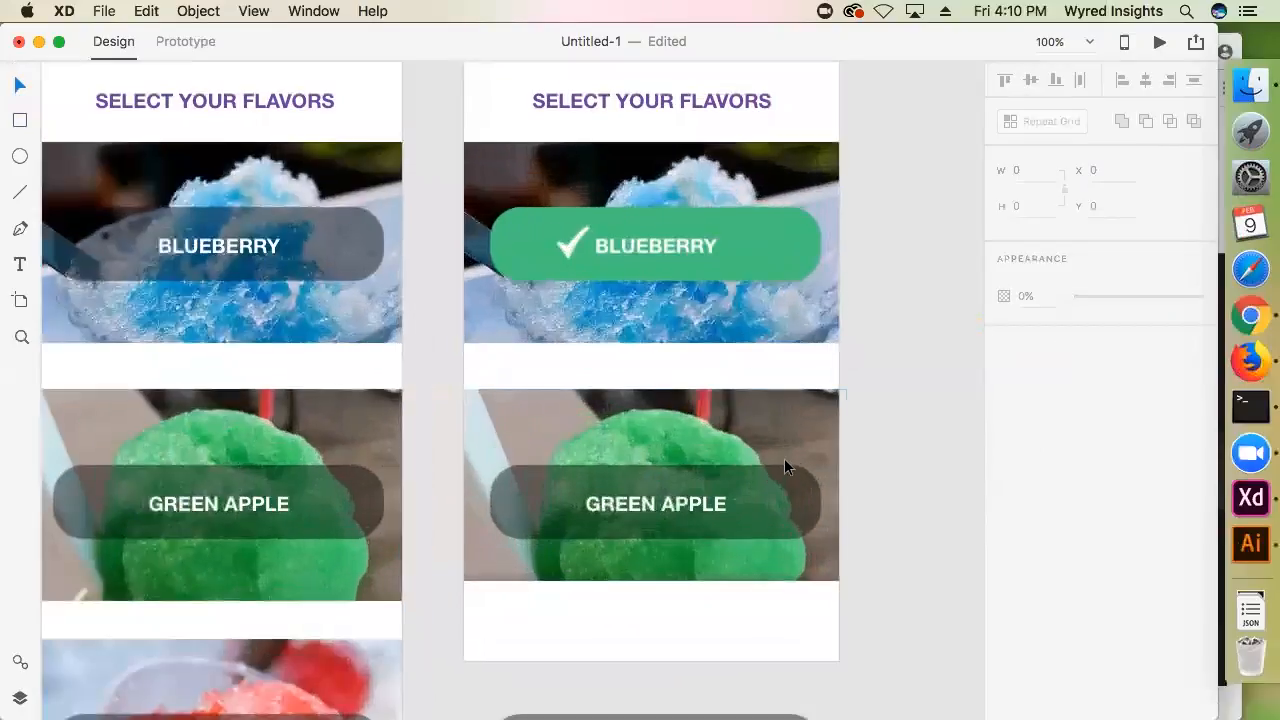
{"action": "scroll", "coordinate": [820, 580], "scroll_direction": "right", "scroll_amount": 5}
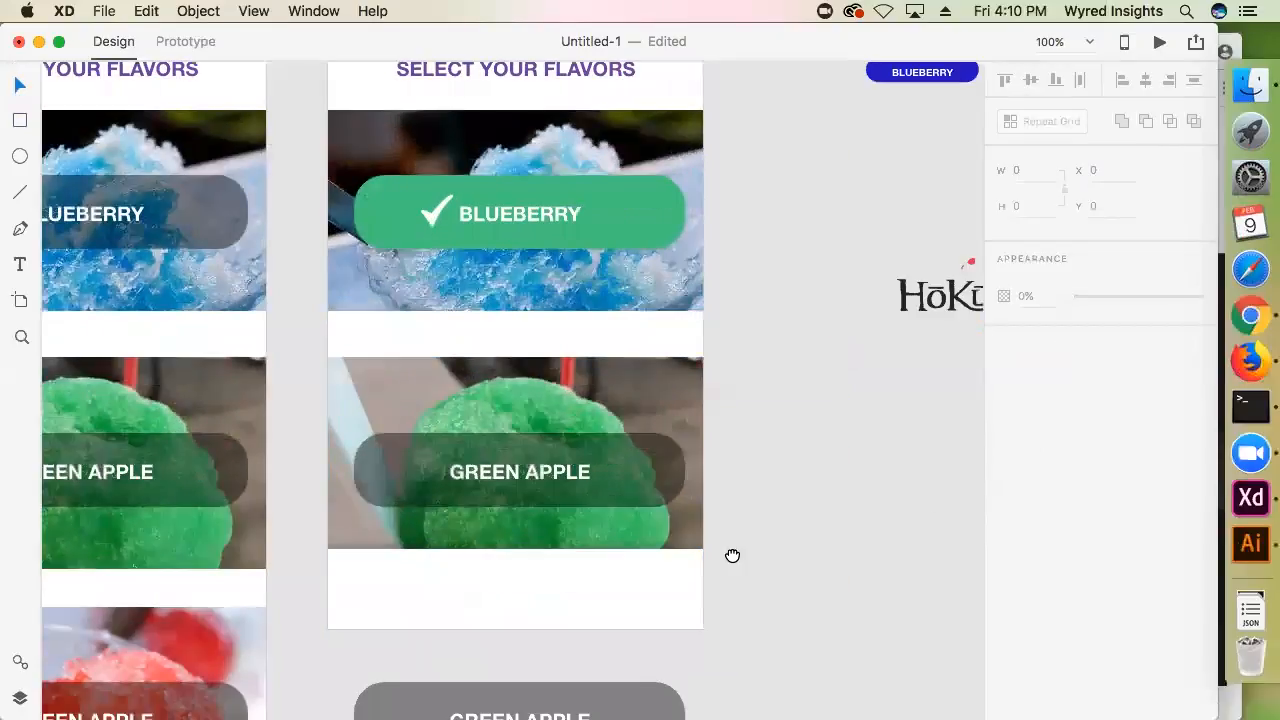
{"action": "left_click", "coordinate": [604, 600]}
{"action": "left_click", "coordinate": [1140, 470]}
{"action": "type", "text": "8"}
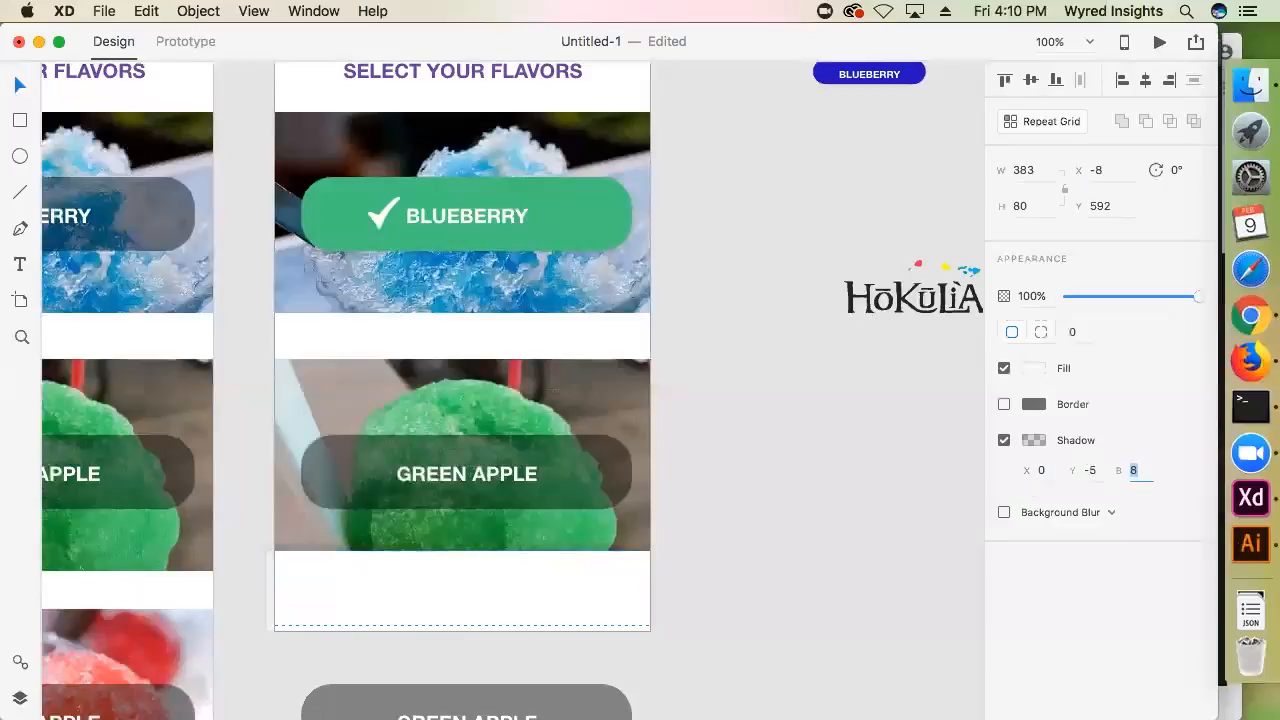
{"action": "key", "text": "Up"}
{"action": "key", "text": "Up"}
{"action": "key", "text": "Up"}
{"action": "key", "text": "Up"}
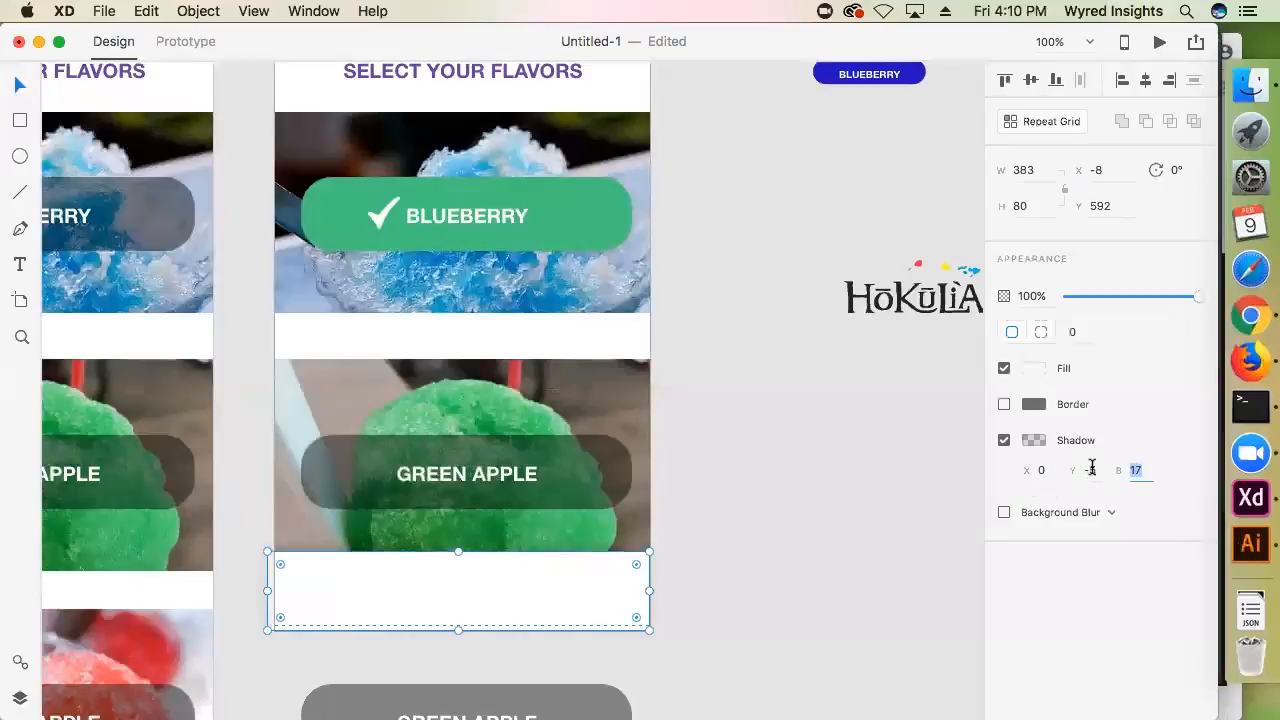
{"action": "left_click", "coordinate": [1092, 471]}
{"action": "key", "text": "Up"}
{"action": "key", "text": "Up"}
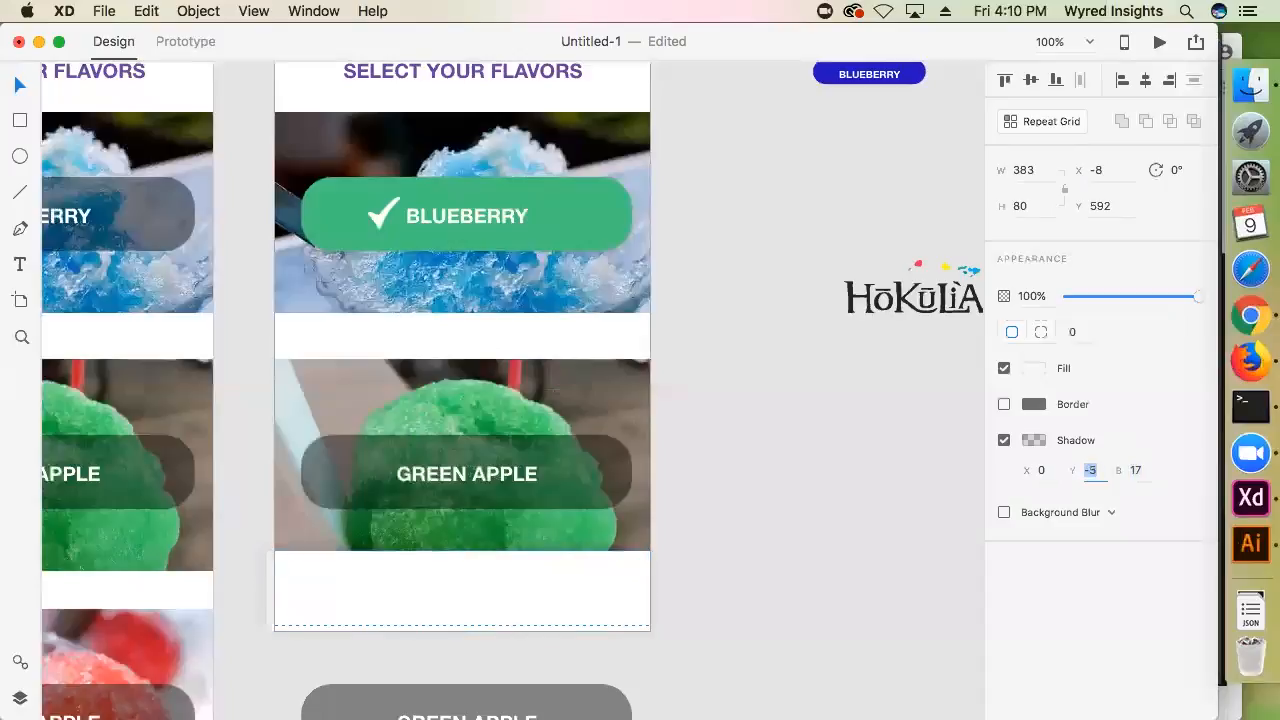
{"action": "left_click", "coordinate": [764, 437]}
{"action": "left_click", "coordinate": [600, 590]}
{"action": "left_click", "coordinate": [1086, 467]}
{"action": "left_click", "coordinate": [798, 388]}
Move the small blue Blueberry button onto the white rectangle, lined up with the left edge of the large flavor buttons
{"action": "scroll", "coordinate": [895, 143], "scroll_direction": "up", "scroll_amount": 1}
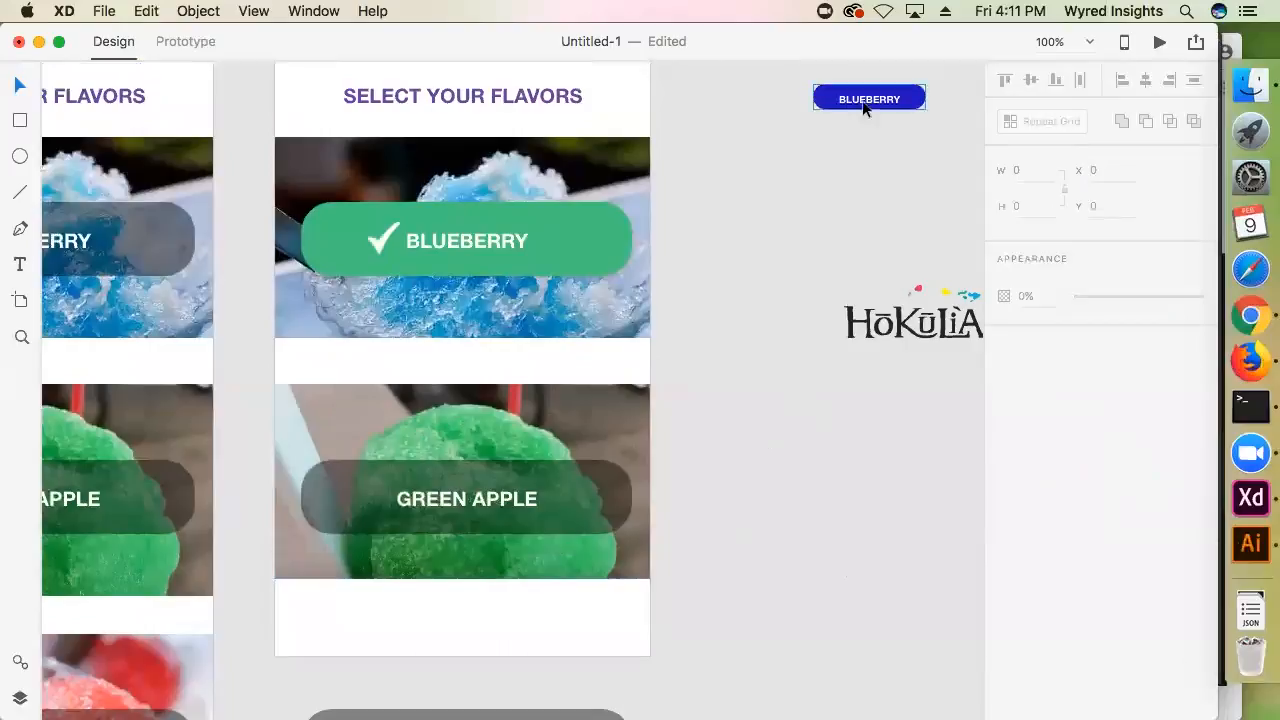
{"action": "double_click", "coordinate": [869, 101]}
{"action": "left_click", "coordinate": [869, 105], "text": "shift"}
{"action": "left_click_drag", "start_coordinate": [869, 105], "coordinate": [357, 634]}
Copy the GREEN APPLE label to the empty canvas beside the artboard, make it read YOUR FLAVORS, and color it with the saved purple
{"action": "left_click_drag", "start_coordinate": [486, 504], "coordinate": [894, 522]}
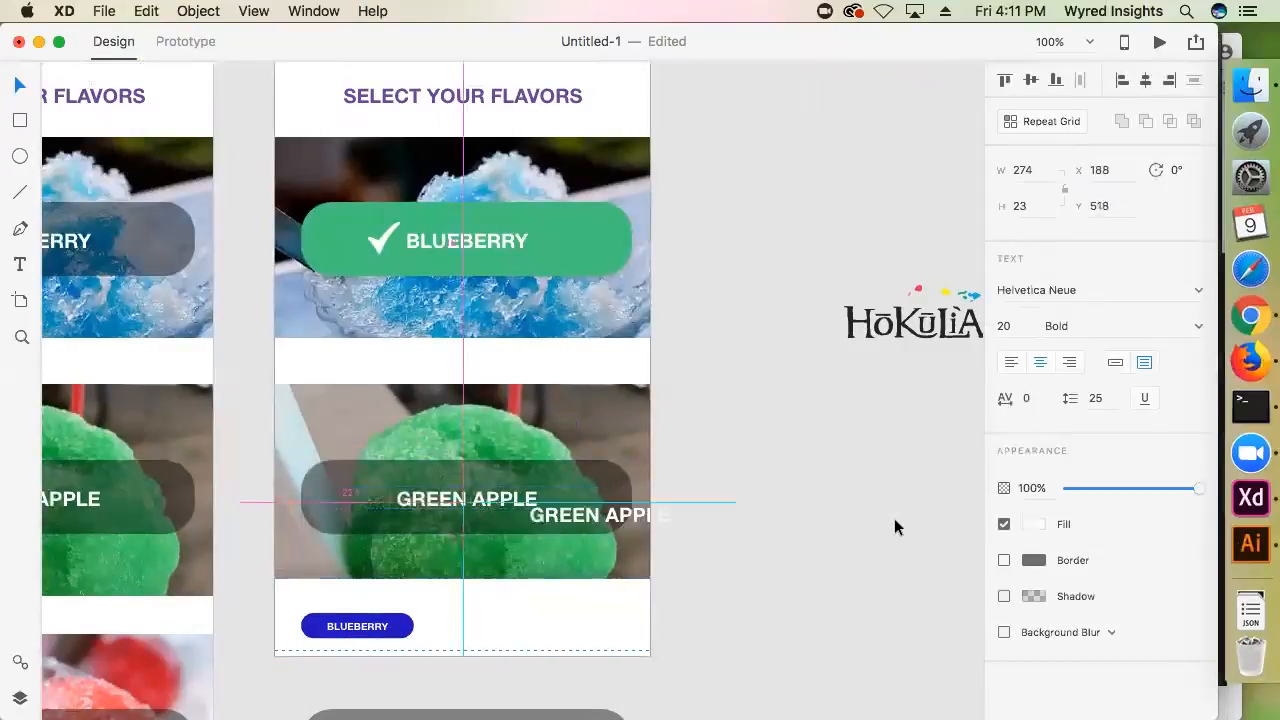
{"action": "double_click", "coordinate": [894, 522]}
{"action": "type", "text": "YOUR FLAVORS"}
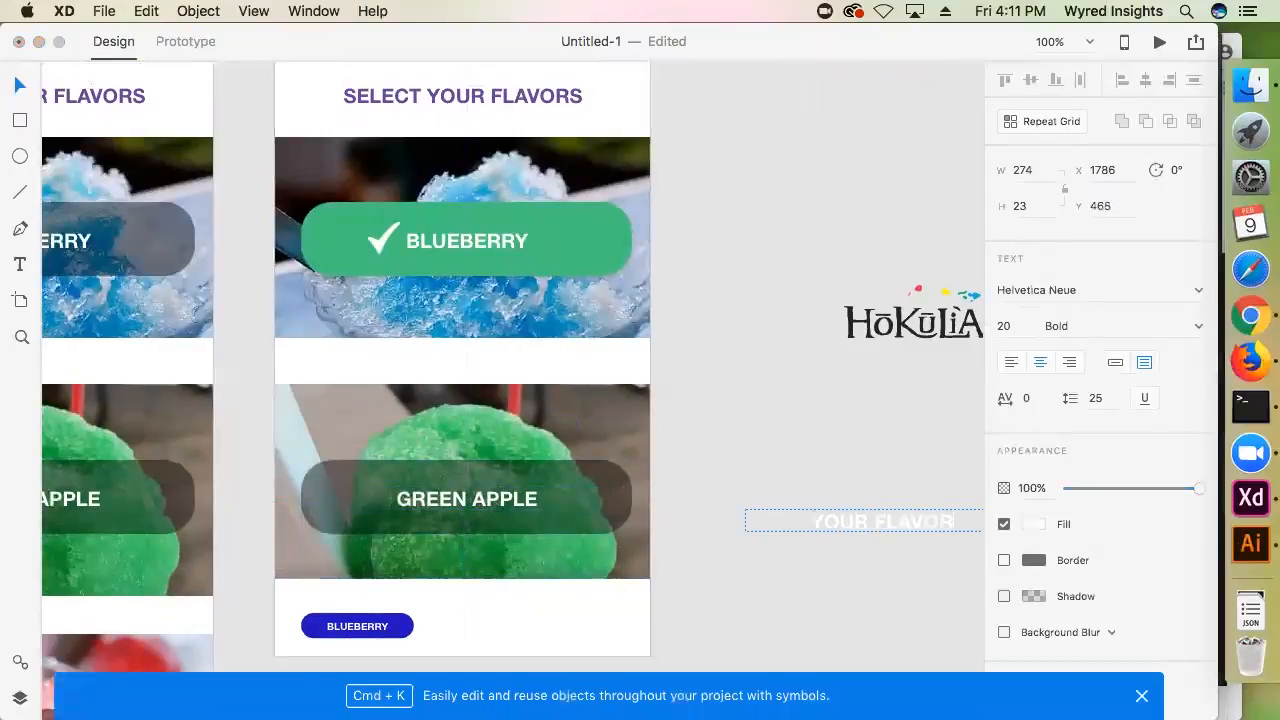
{"action": "left_click", "coordinate": [1034, 524]}
{"action": "left_click", "coordinate": [853, 628]}
Save the green fill #44C37C of the checked Blueberry button as a color swatch
{"action": "left_click", "coordinate": [570, 262]}
{"action": "left_click", "coordinate": [1034, 368]}
{"action": "left_click", "coordinate": [803, 483]}
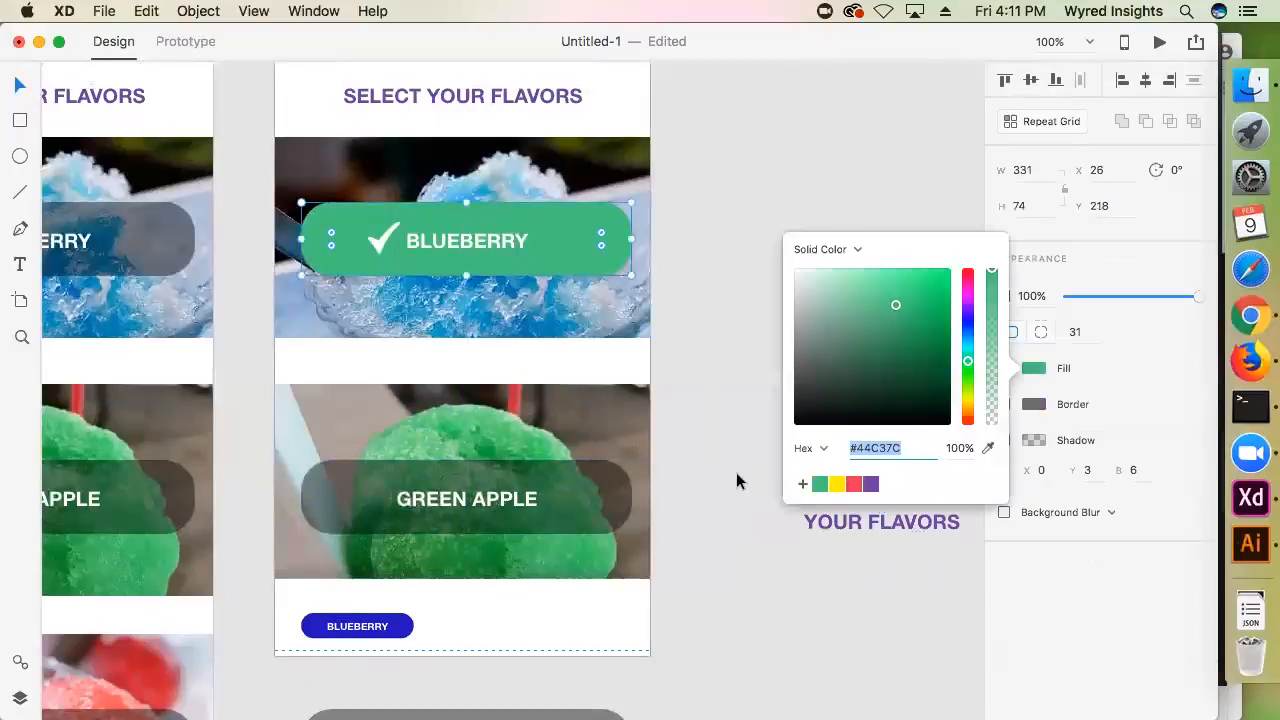
{"action": "left_click", "coordinate": [738, 475]}
Fill the small Blueberry button with the light blue #07B1E7 sampled from the header logo, and save that color as a swatch
{"action": "left_click", "coordinate": [398, 627]}
{"action": "scroll", "coordinate": [489, 619], "scroll_direction": "up", "scroll_amount": 5}
{"action": "left_click", "coordinate": [1034, 368]}
{"action": "left_click", "coordinate": [988, 446]}
{"action": "left_click", "coordinate": [484, 192]}
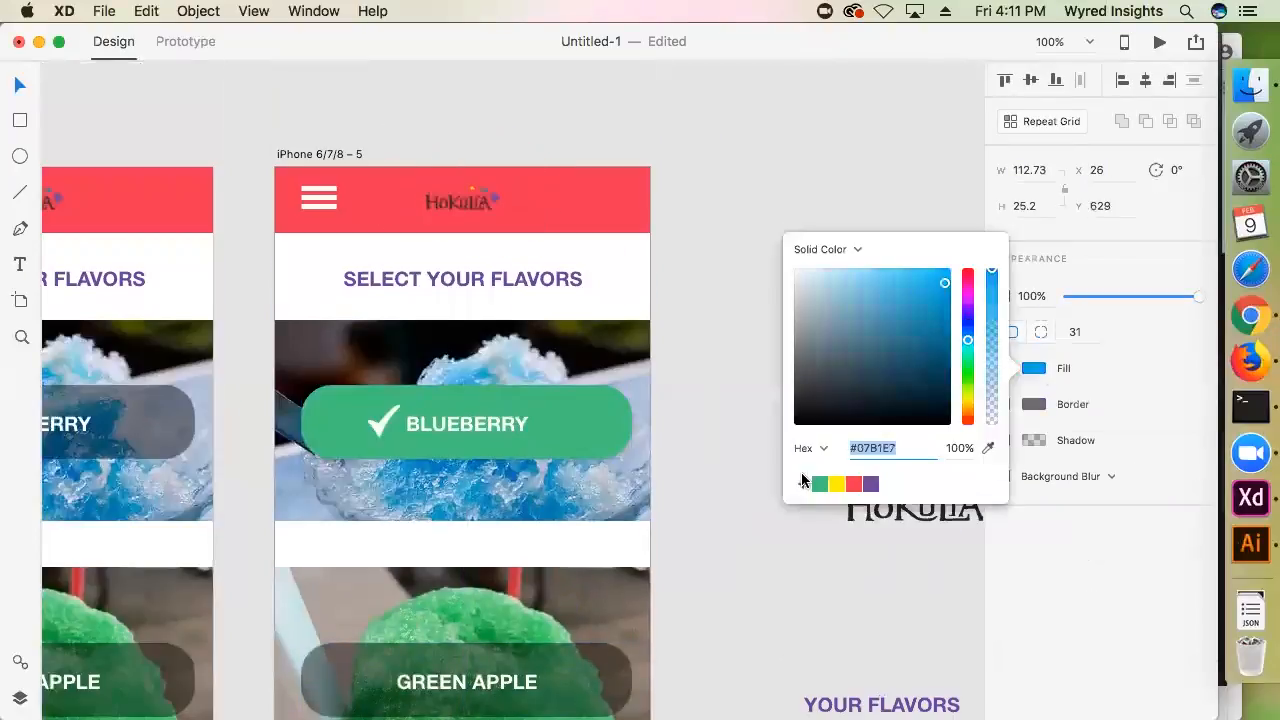
{"action": "left_click", "coordinate": [803, 483]}
{"action": "left_click", "coordinate": [735, 480]}
Try the YOUR FLAVORS text at sizes 18 and 16, and undo these changes
{"action": "scroll", "coordinate": [542, 588], "scroll_direction": "down", "scroll_amount": 7}
{"action": "scroll", "coordinate": [542, 580], "scroll_direction": "up", "scroll_amount": 1}
{"action": "left_click_drag", "start_coordinate": [932, 464], "coordinate": [819, 532]}
{"action": "key", "text": "BackSpace"}
{"action": "type", "text": "18"}
{"action": "key", "text": "Return"}
{"action": "left_click", "coordinate": [1080, 321]}
{"action": "left_click", "coordinate": [1010, 326]}
{"action": "type", "text": "16"}
{"action": "key", "text": "Return"}
{"action": "key", "text": "super+z"}
{"action": "key", "text": "super+z"}
{"action": "key", "text": "super+z"}
Move the YOUR FLAVORS text onto the white rectangle above the small Blueberry button and set its font size to 14
{"action": "double_click", "coordinate": [352, 528]}
{"action": "left_click_drag", "start_coordinate": [845, 457], "coordinate": [397, 527]}
{"action": "left_click", "coordinate": [1006, 328]}
{"action": "type", "text": "10"}
{"action": "key", "text": "Return"}
{"action": "type", "text": "14"}
{"action": "key", "text": "Return"}
{"action": "key", "text": "Escape"}
Narrow the YOUR FLAVORS text box to about 130 wide, left-align it, and place it at about X 28, Y 600
{"action": "left_click_drag", "start_coordinate": [231, 529], "coordinate": [375, 528]}
{"action": "left_click", "coordinate": [1014, 359]}
{"action": "left_click_drag", "start_coordinate": [392, 527], "coordinate": [320, 527]}
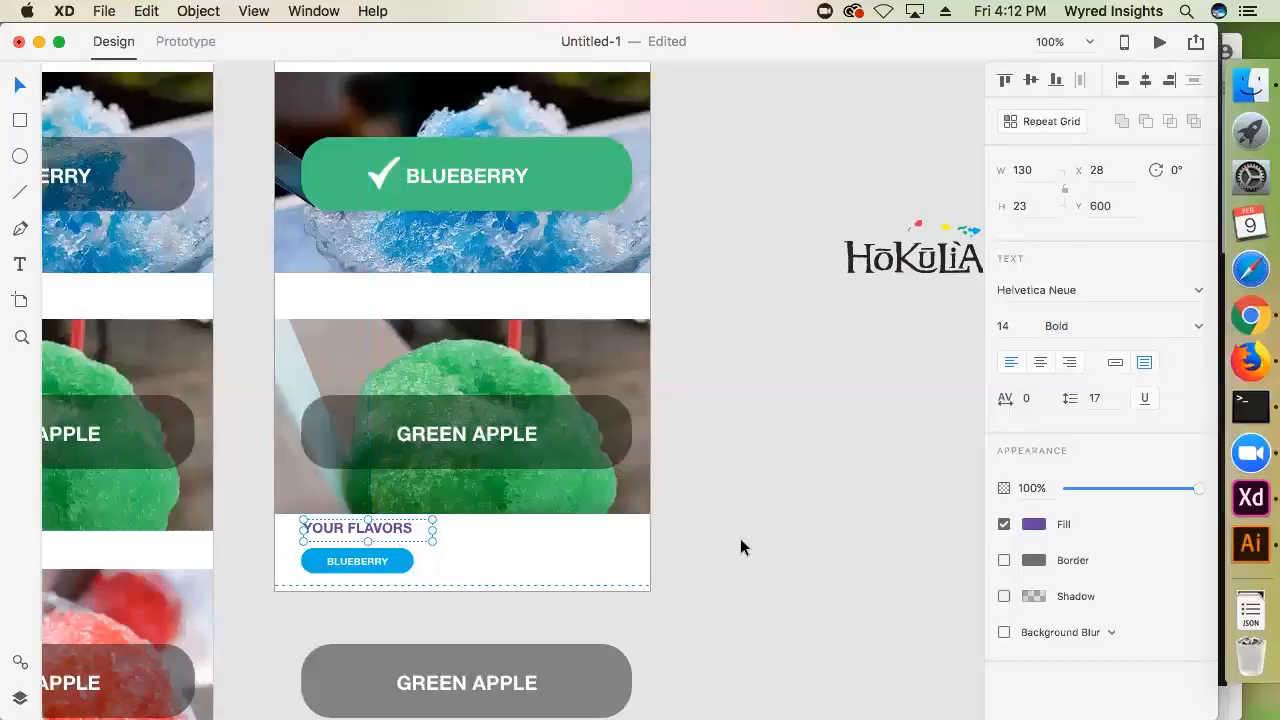
{"action": "left_click", "coordinate": [770, 447]}
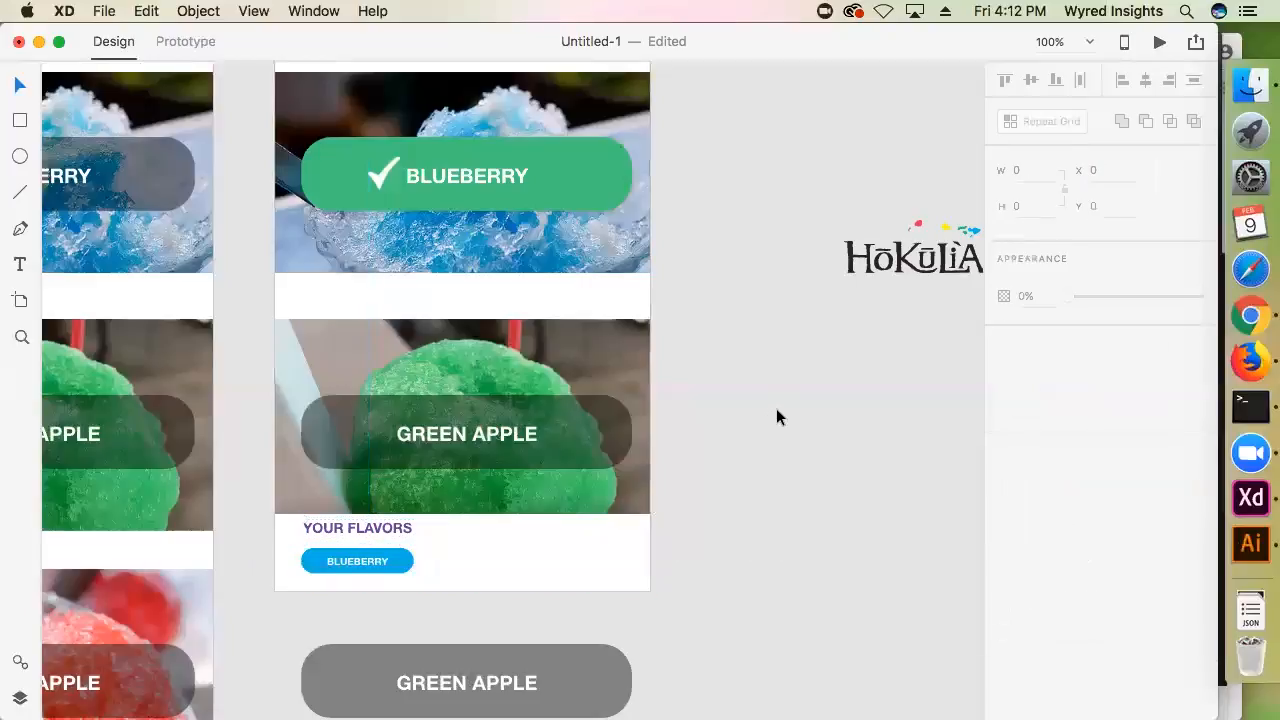
In prototype mode, link the SELECT YOUR SIZE artboard to iPhone 6/7/8 – 4 with a Push Left transition
{"action": "key", "text": "super+minus"}
{"action": "key", "text": "super+minus"}
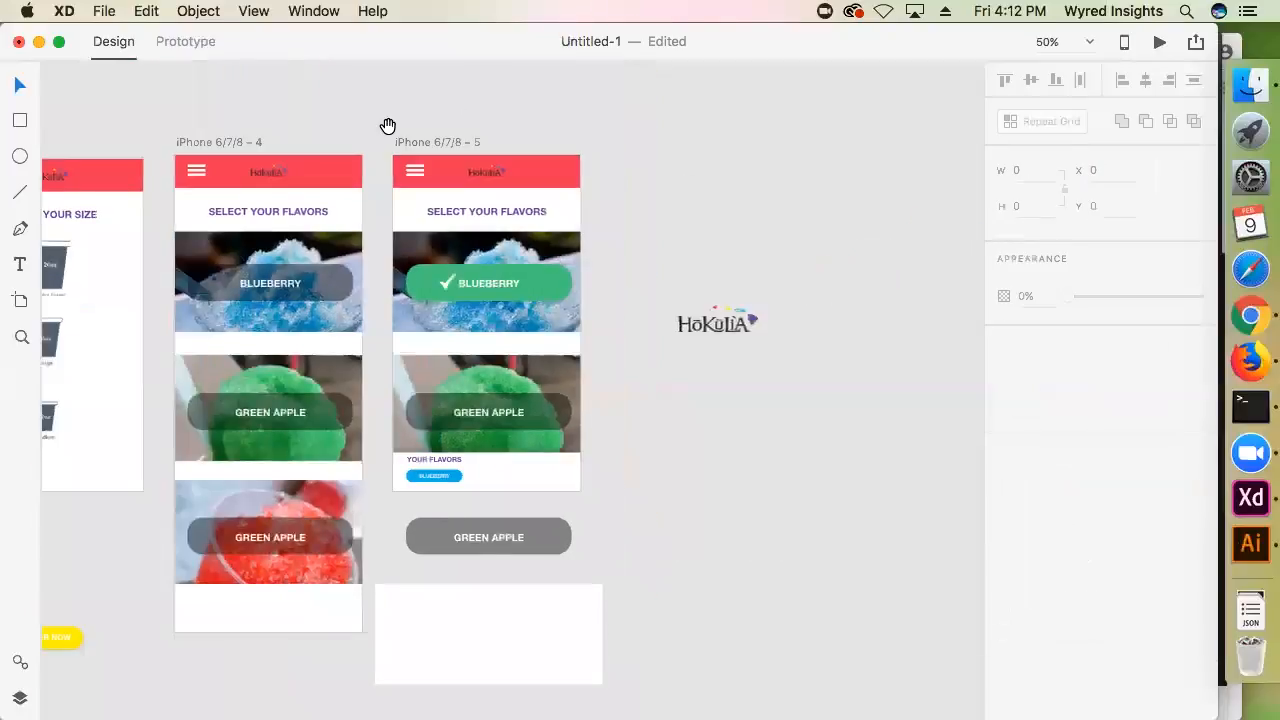
{"action": "left_click_drag", "start_coordinate": [388, 125], "coordinate": [438, 146]}
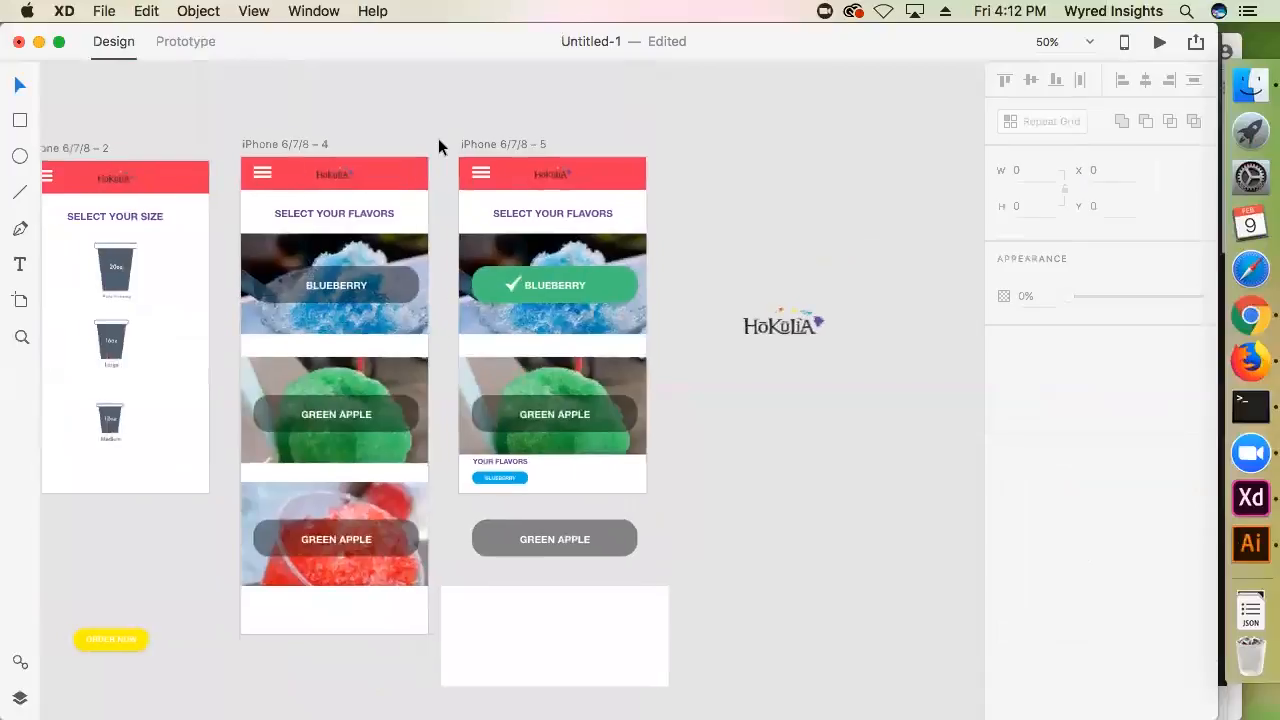
{"action": "left_click", "coordinate": [184, 44]}
{"action": "left_click", "coordinate": [92, 146]}
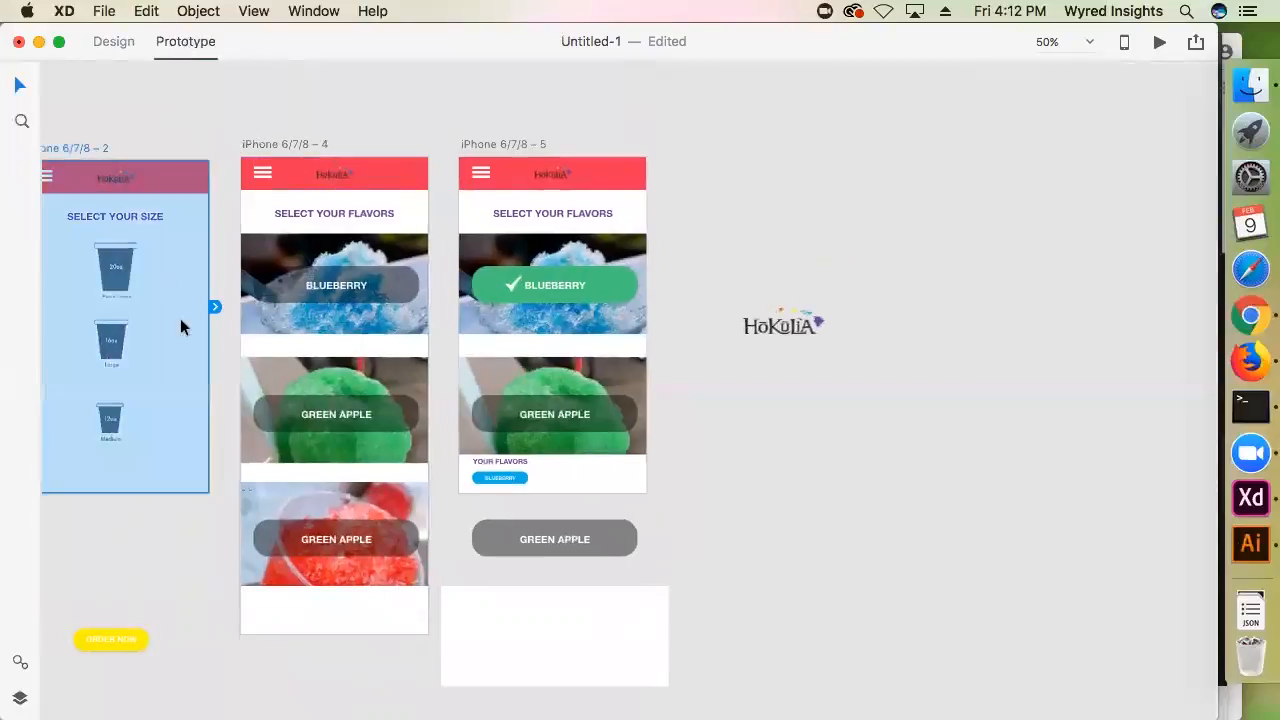
{"action": "left_click_drag", "start_coordinate": [174, 109], "coordinate": [428, 122]}
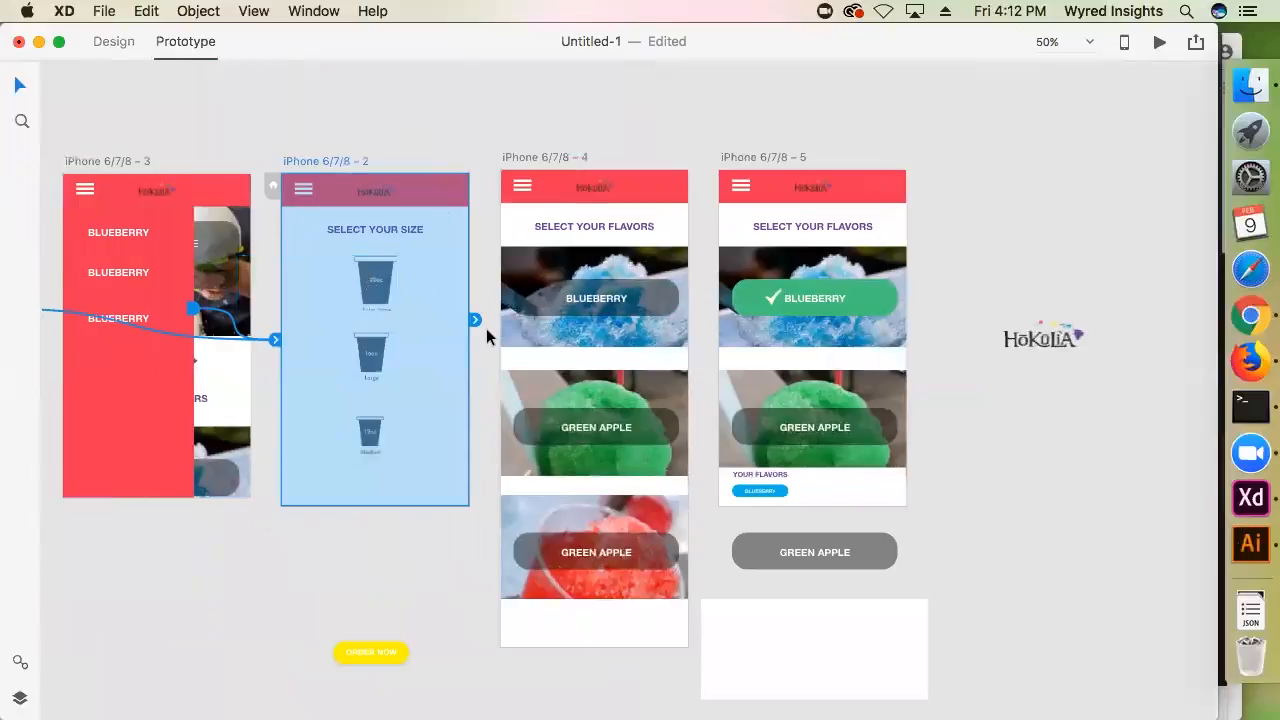
{"action": "left_click_drag", "start_coordinate": [472, 320], "coordinate": [588, 314]}
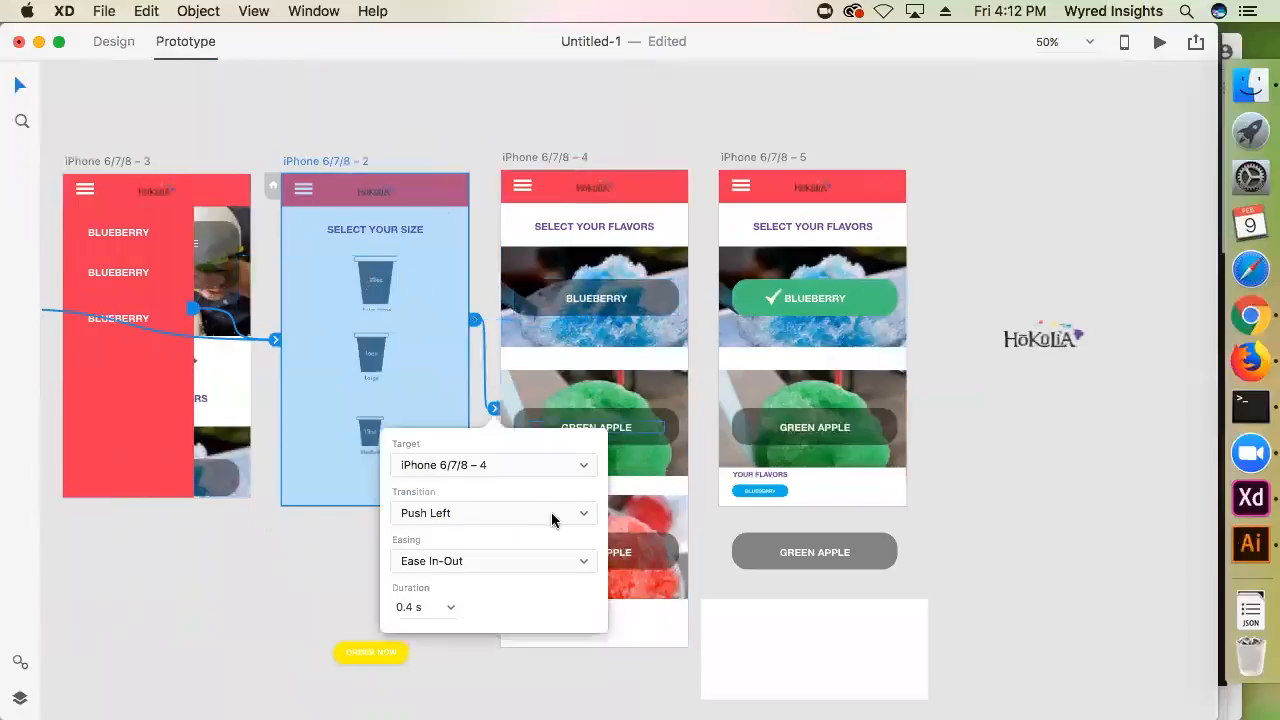
{"action": "left_click", "coordinate": [502, 172]}
Link the Blueberry image on iPhone 6/7/8 – 4 to iPhone 6/7/8 – 5 with a Dissolve transition
{"action": "left_click", "coordinate": [510, 158]}
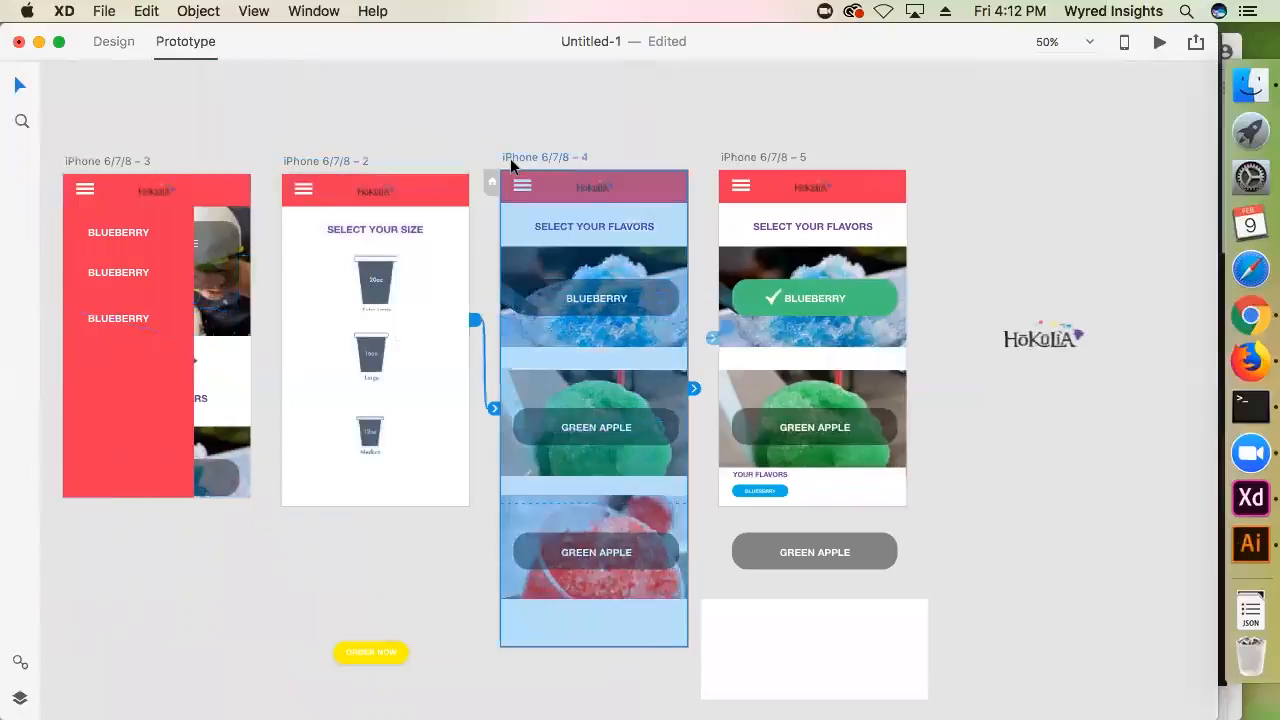
{"action": "left_click", "coordinate": [662, 264]}
{"action": "left_click_drag", "start_coordinate": [712, 338], "coordinate": [760, 334]}
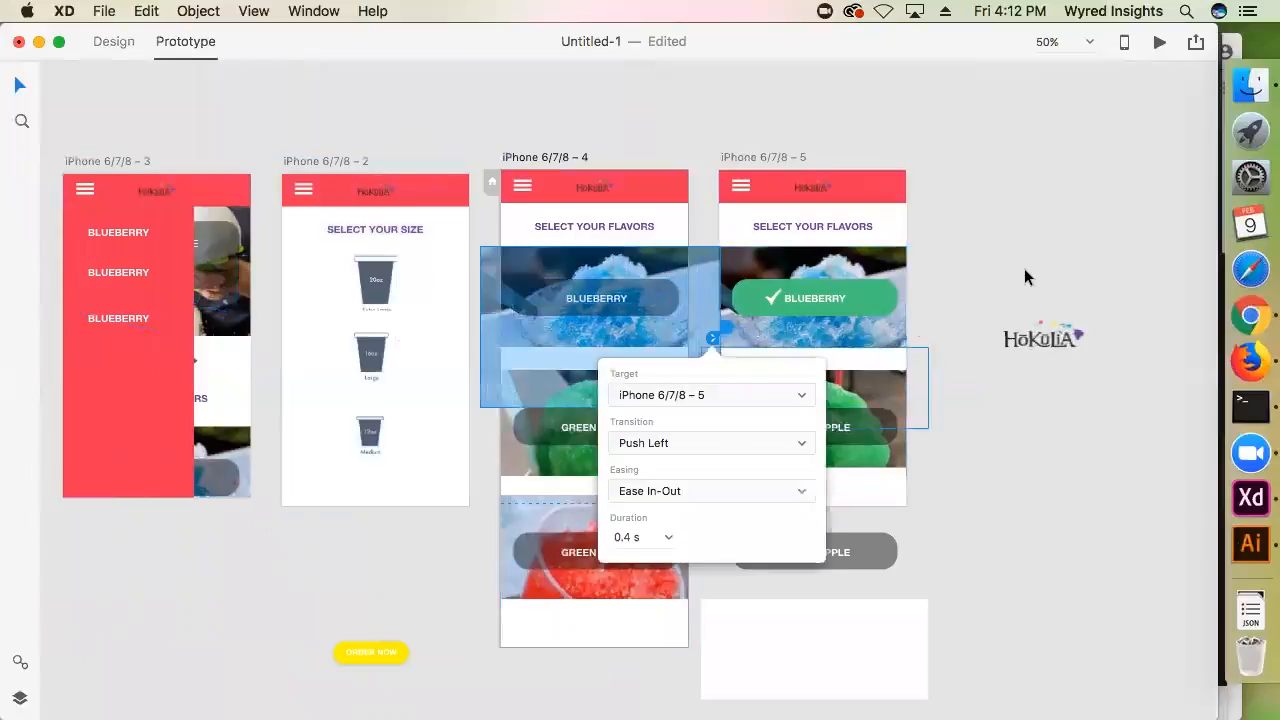
{"action": "left_click", "coordinate": [660, 445]}
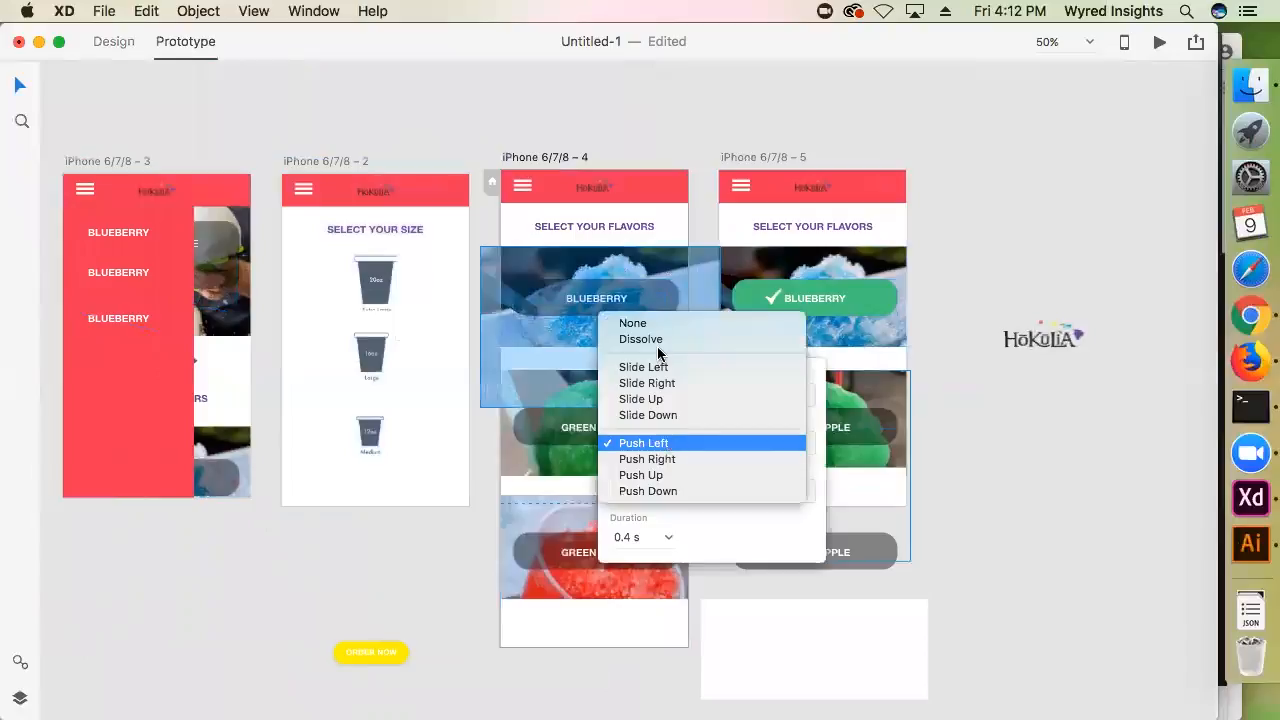
{"action": "left_click", "coordinate": [646, 339]}
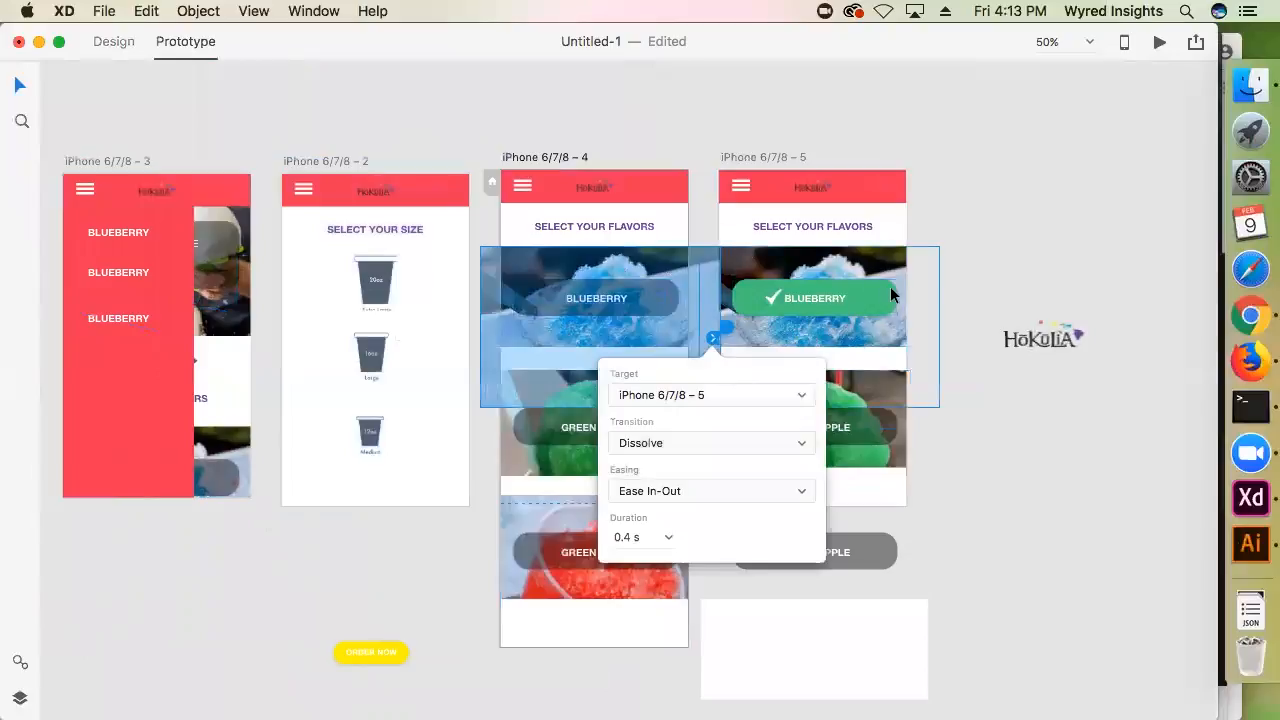
Set the easing of the Blueberry image's link to None and check its duration options
{"action": "left_click", "coordinate": [636, 491]}
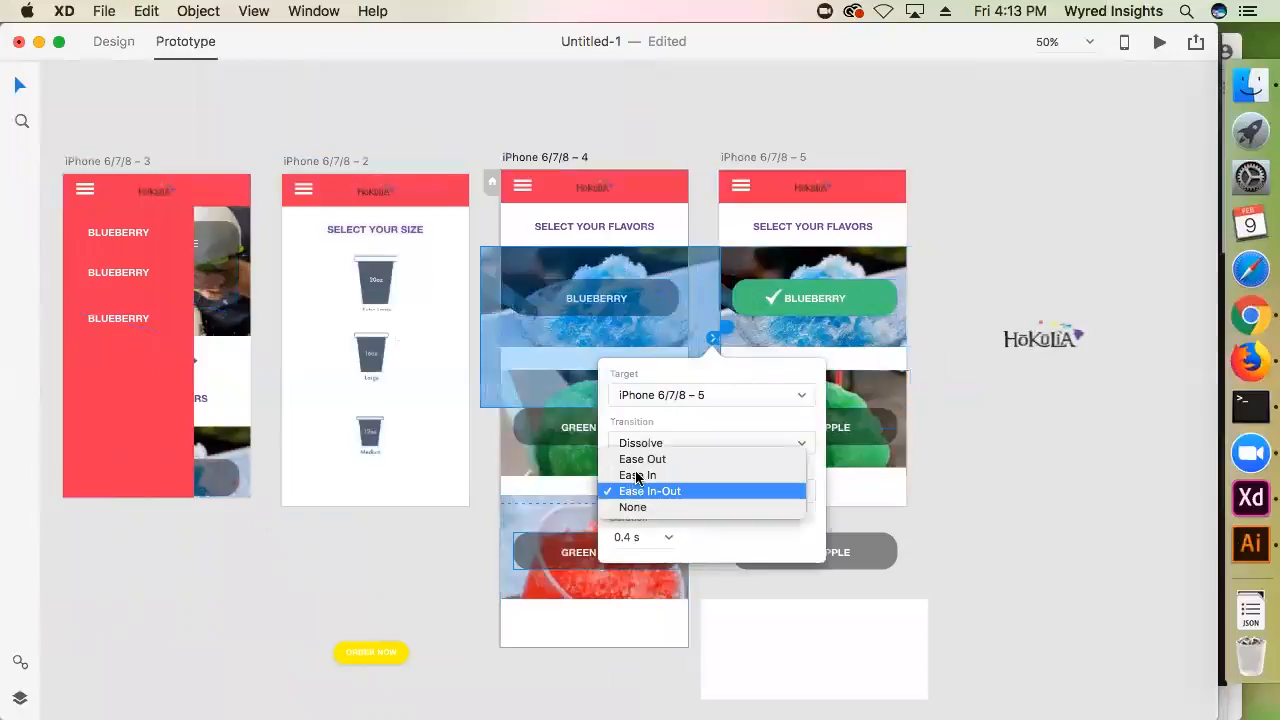
{"action": "left_click", "coordinate": [632, 507]}
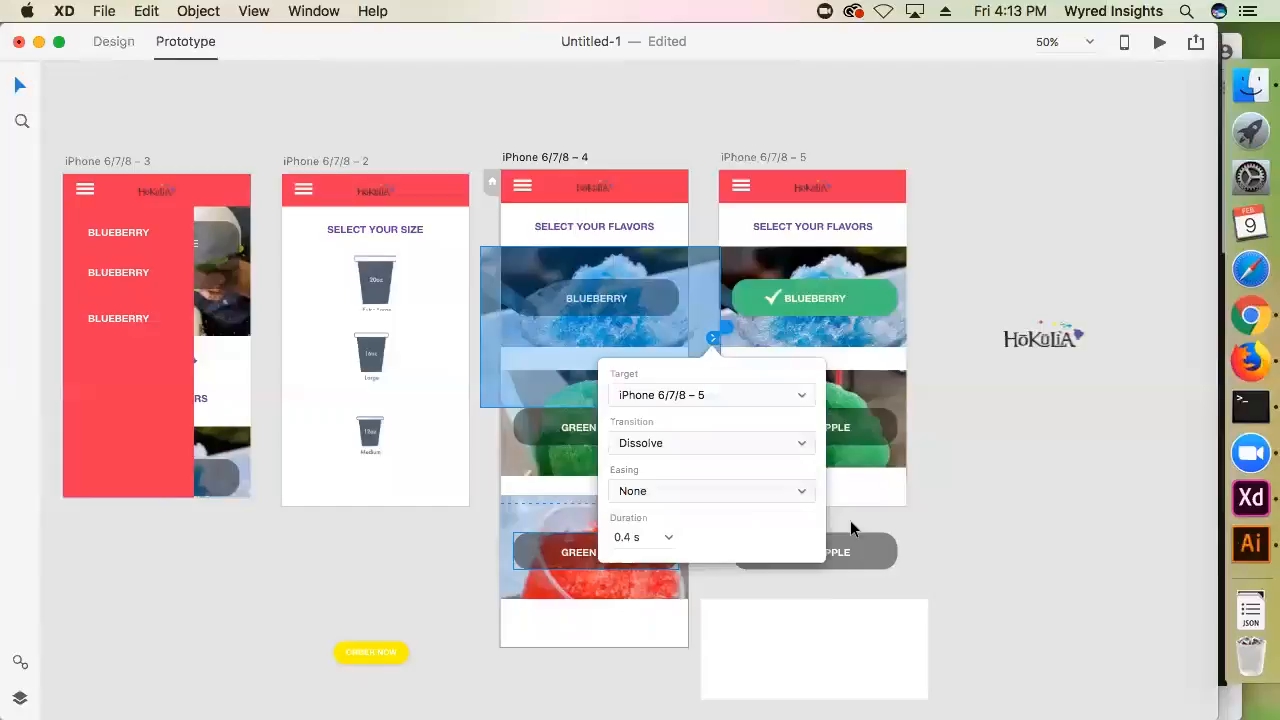
{"action": "left_click", "coordinate": [660, 536]}
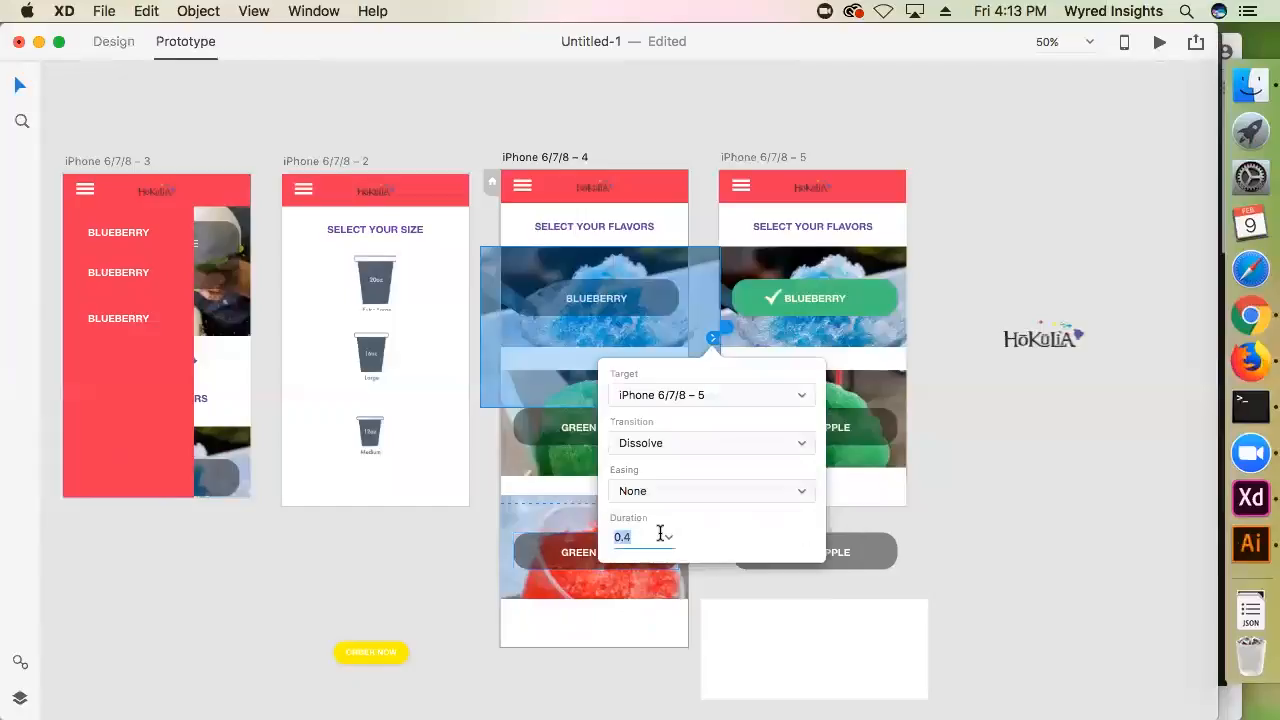
{"action": "left_click", "coordinate": [980, 512]}
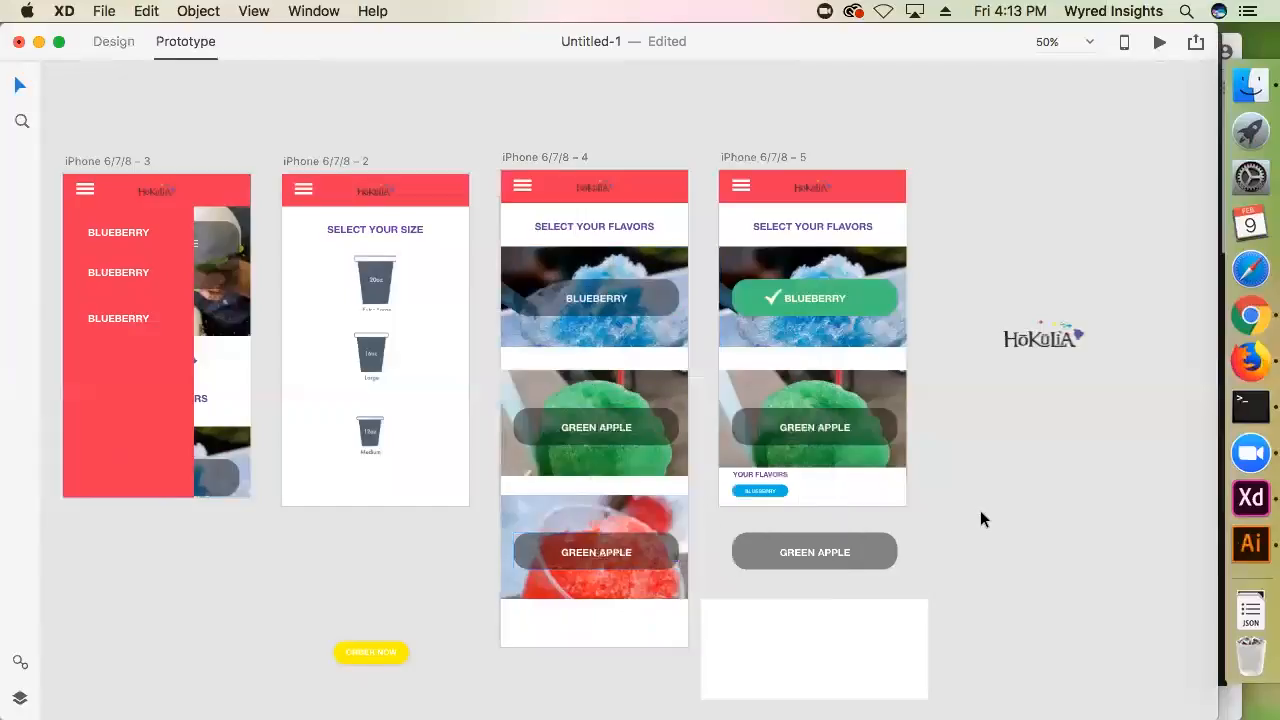
Check the prototype links of the iPhone 6/7/8 – 4 artboard and its Blueberry image
{"action": "left_click", "coordinate": [568, 158]}
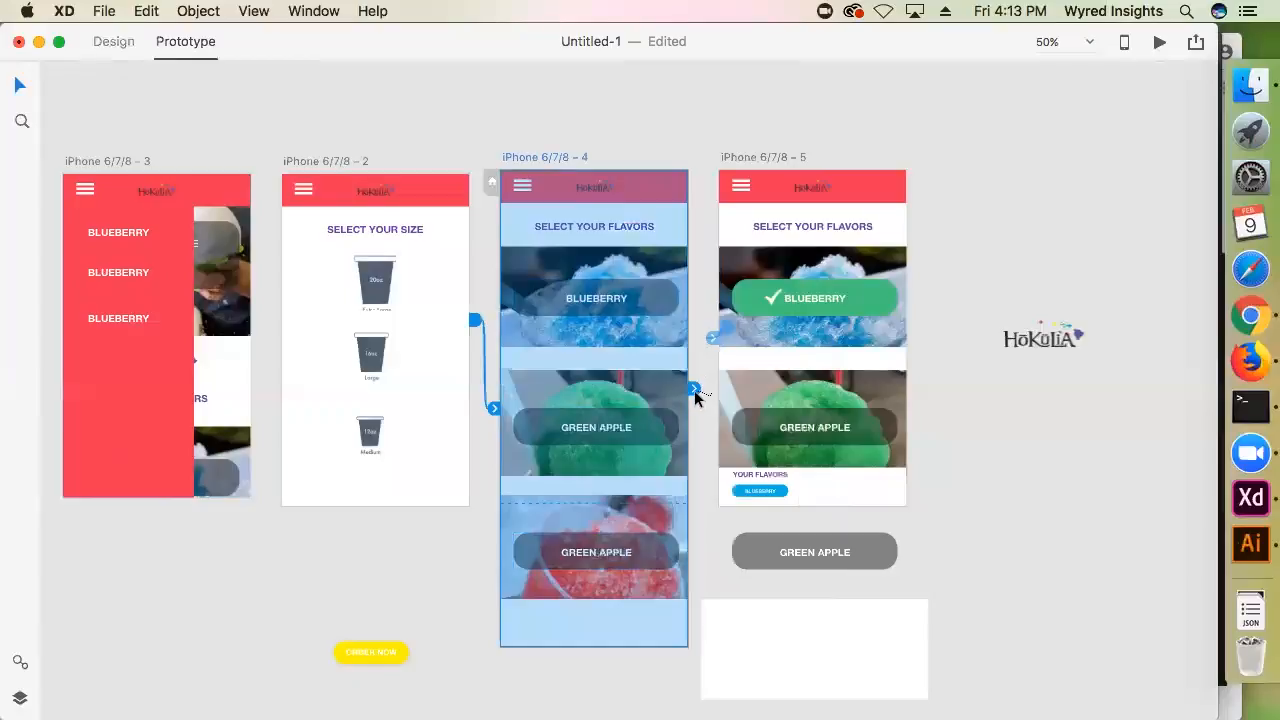
{"action": "left_click", "coordinate": [662, 322]}
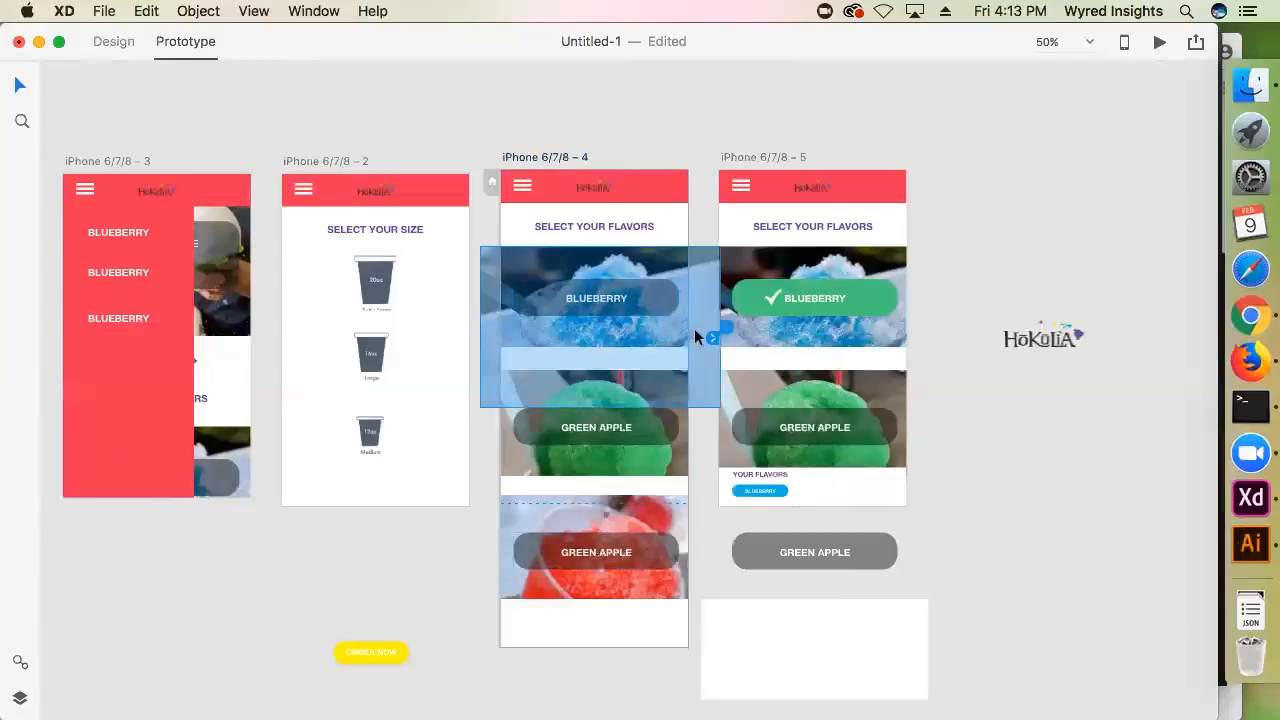
{"action": "left_click", "coordinate": [956, 434]}
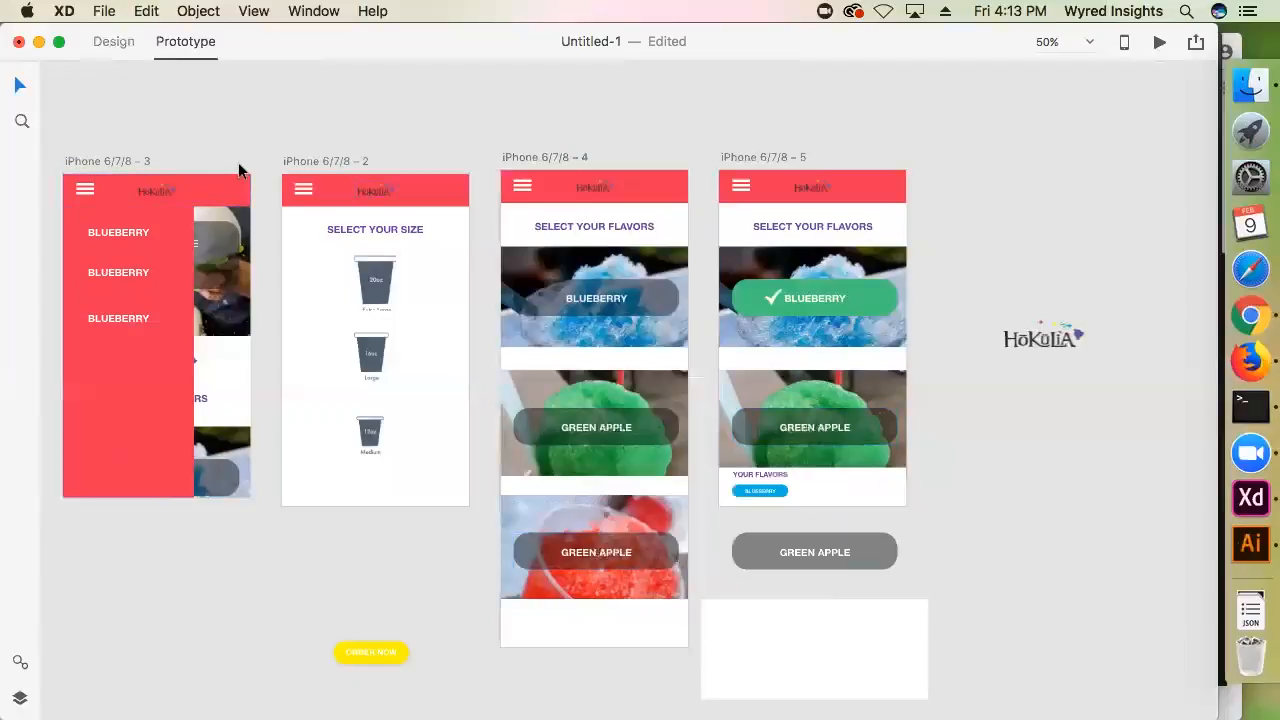
Preview the prototype from the SELECT YOUR SIZE artboard, advance to the flavors screen, choose Blueberry and examine the selected-flavor screen
{"action": "left_click", "coordinate": [303, 163]}
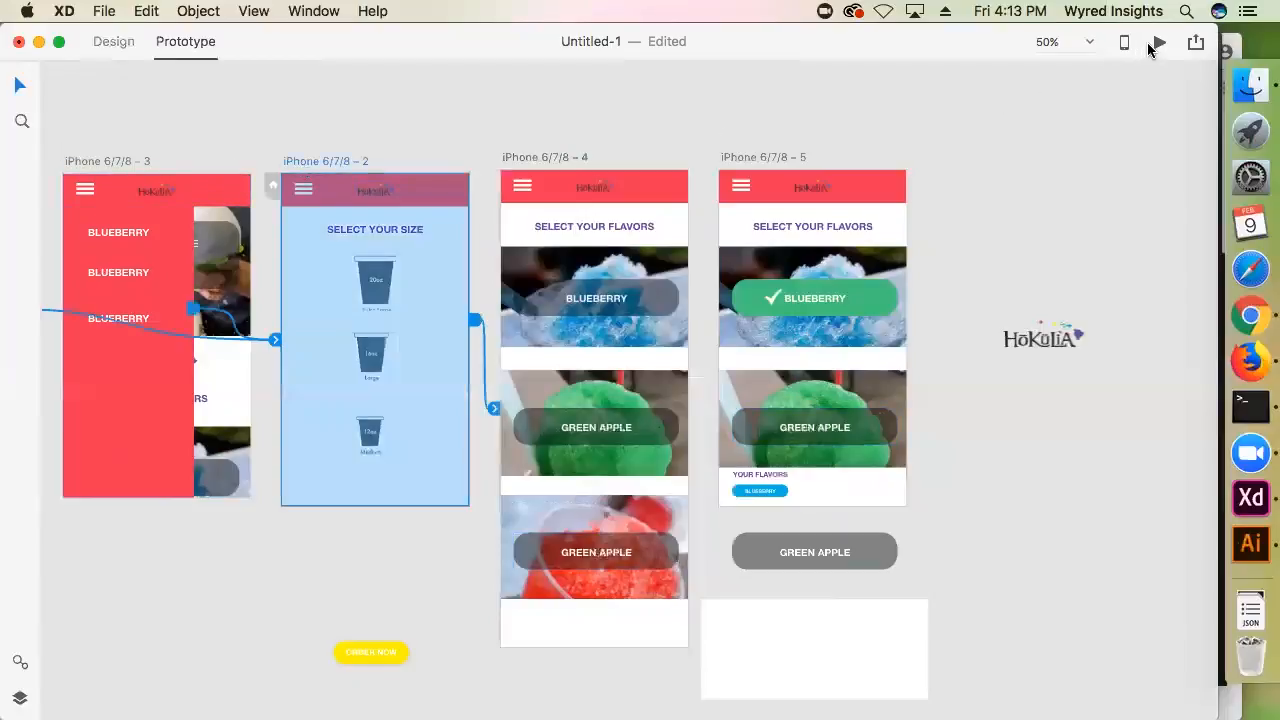
{"action": "left_click", "coordinate": [1149, 45]}
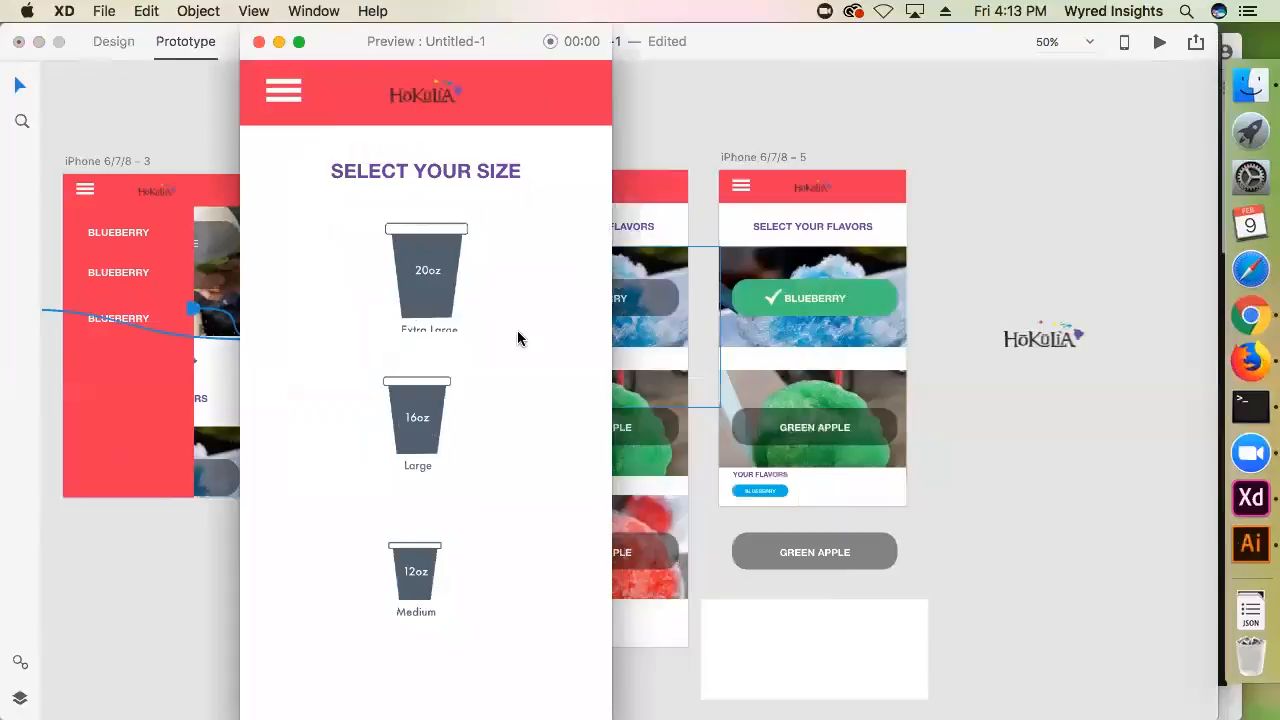
{"action": "left_click", "coordinate": [518, 338]}
{"action": "scroll", "coordinate": [457, 452], "scroll_direction": "down", "scroll_amount": 3}
{"action": "scroll", "coordinate": [463, 436], "scroll_direction": "up", "scroll_amount": 2}
{"action": "scroll", "coordinate": [463, 436], "scroll_direction": "up", "scroll_amount": 1}
{"action": "left_click", "coordinate": [448, 250]}
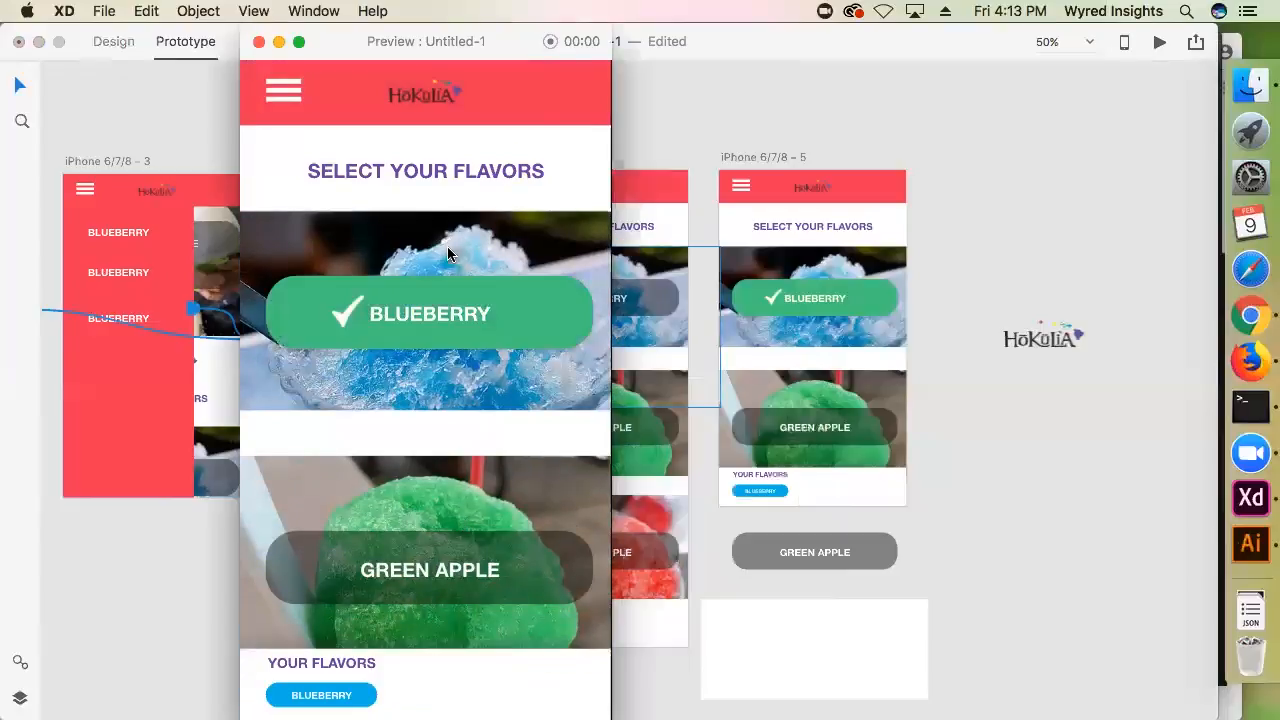
{"action": "scroll", "coordinate": [393, 627], "scroll_direction": "down", "scroll_amount": 1}
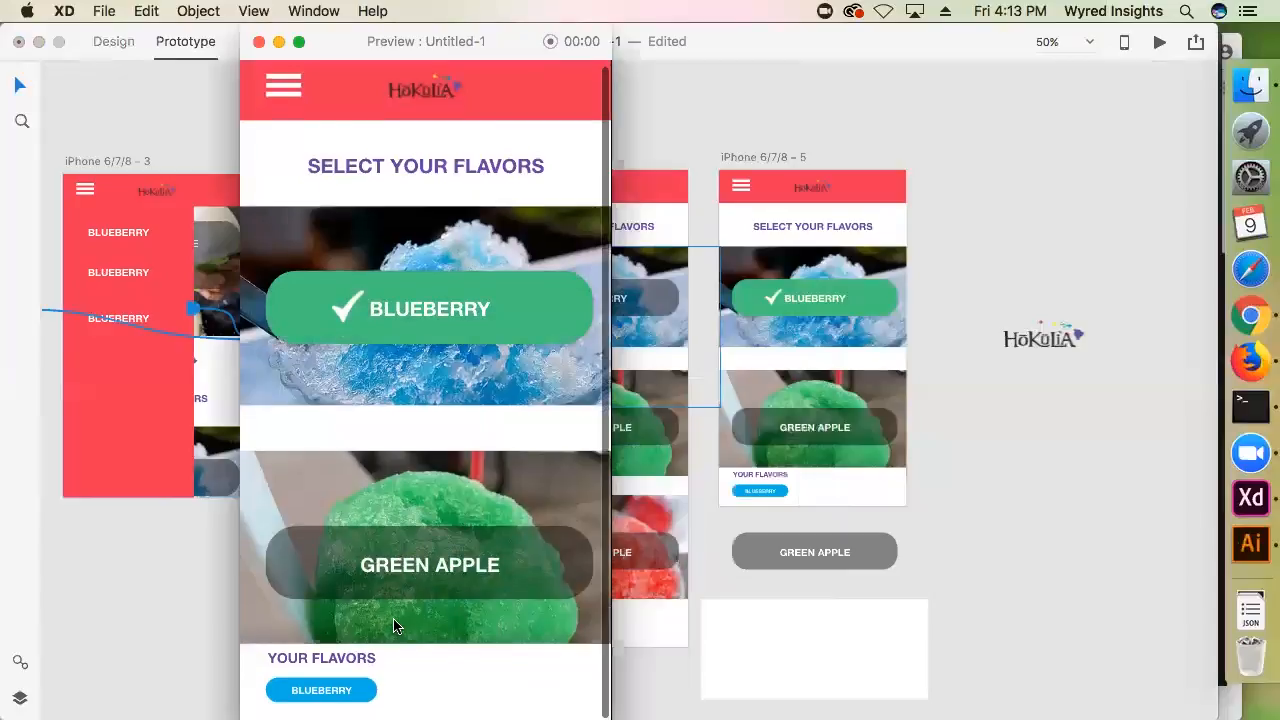
{"action": "scroll", "coordinate": [385, 622], "scroll_direction": "up", "scroll_amount": 1}
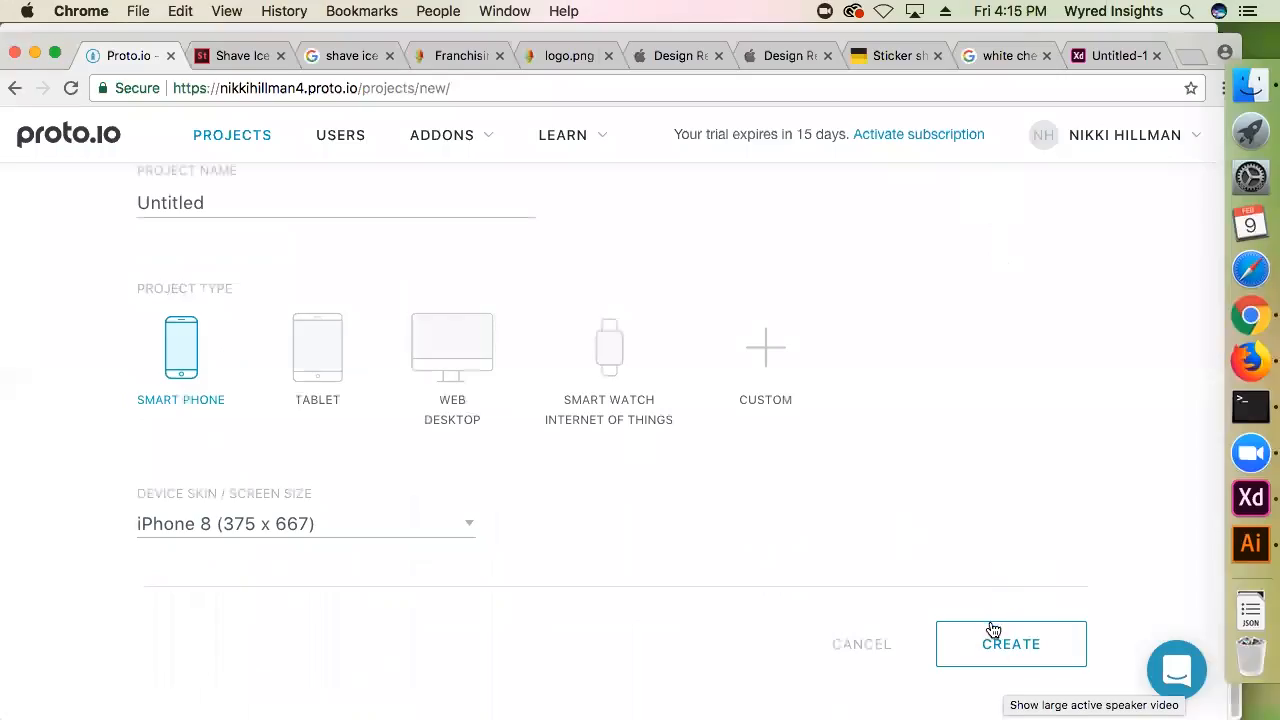
{"action": "left_click", "coordinate": [991, 630]}
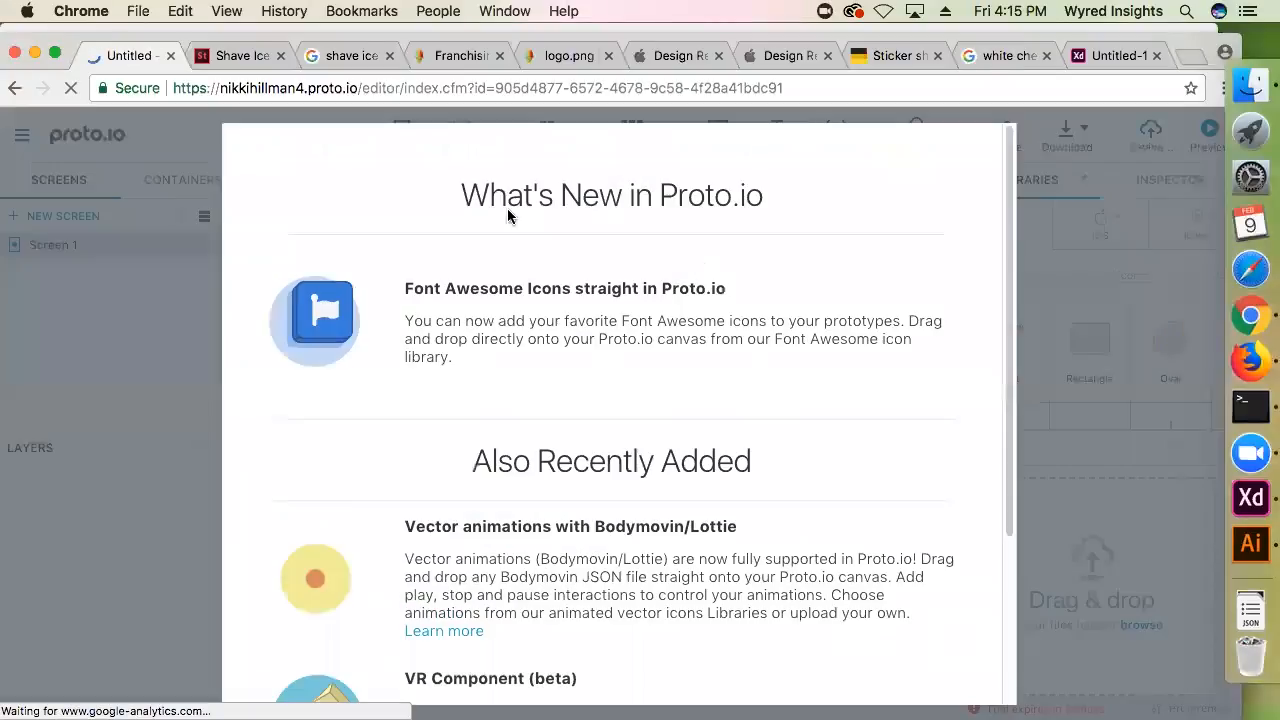
Dismiss the Proto.io What's New notice, sample the welcome video in full screen, and close the onboarding and help resources dialogs
{"action": "scroll", "coordinate": [720, 456], "scroll_direction": "down", "scroll_amount": 5}
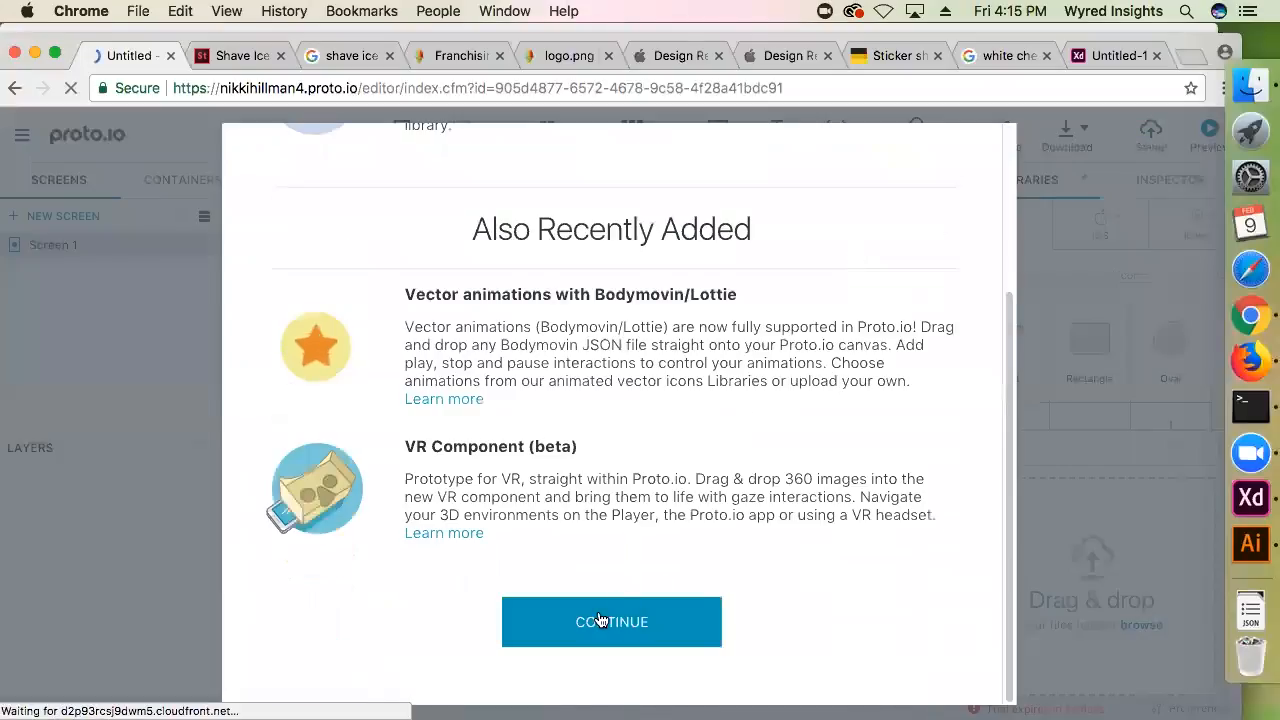
{"action": "left_click", "coordinate": [600, 620]}
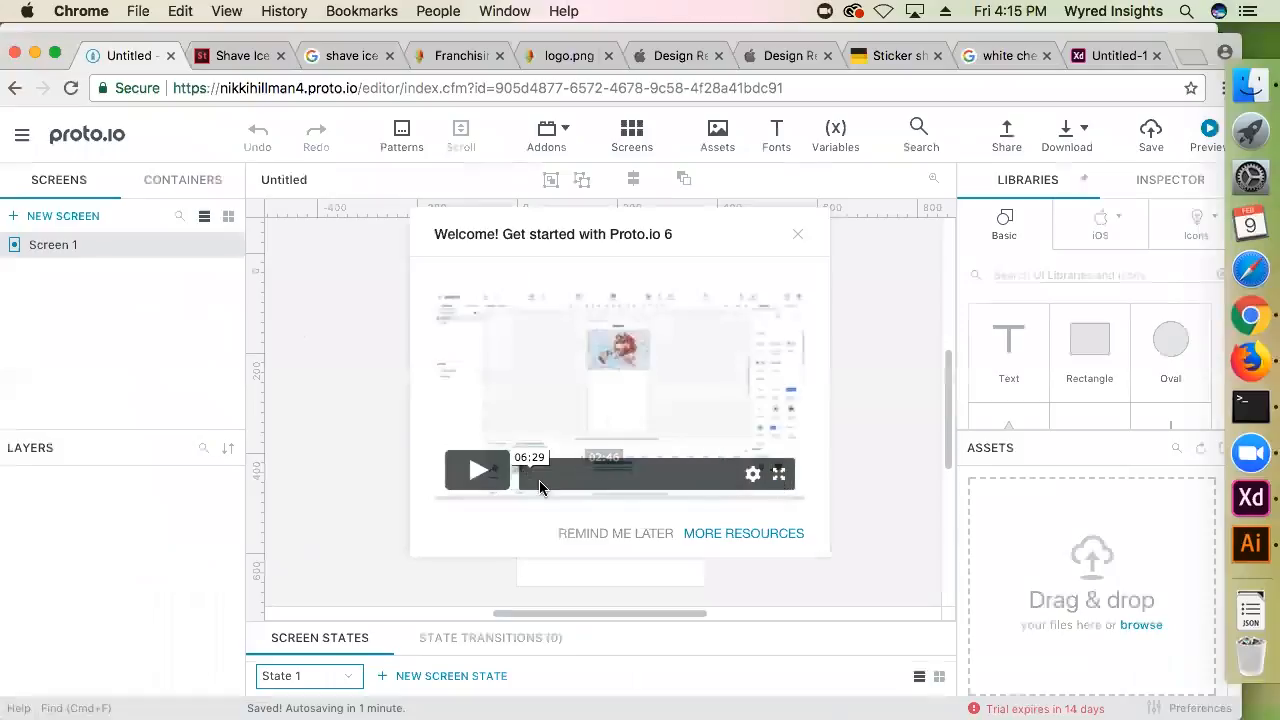
{"action": "left_click", "coordinate": [779, 479]}
{"action": "left_click", "coordinate": [188, 692]}
{"action": "key", "text": "Escape"}
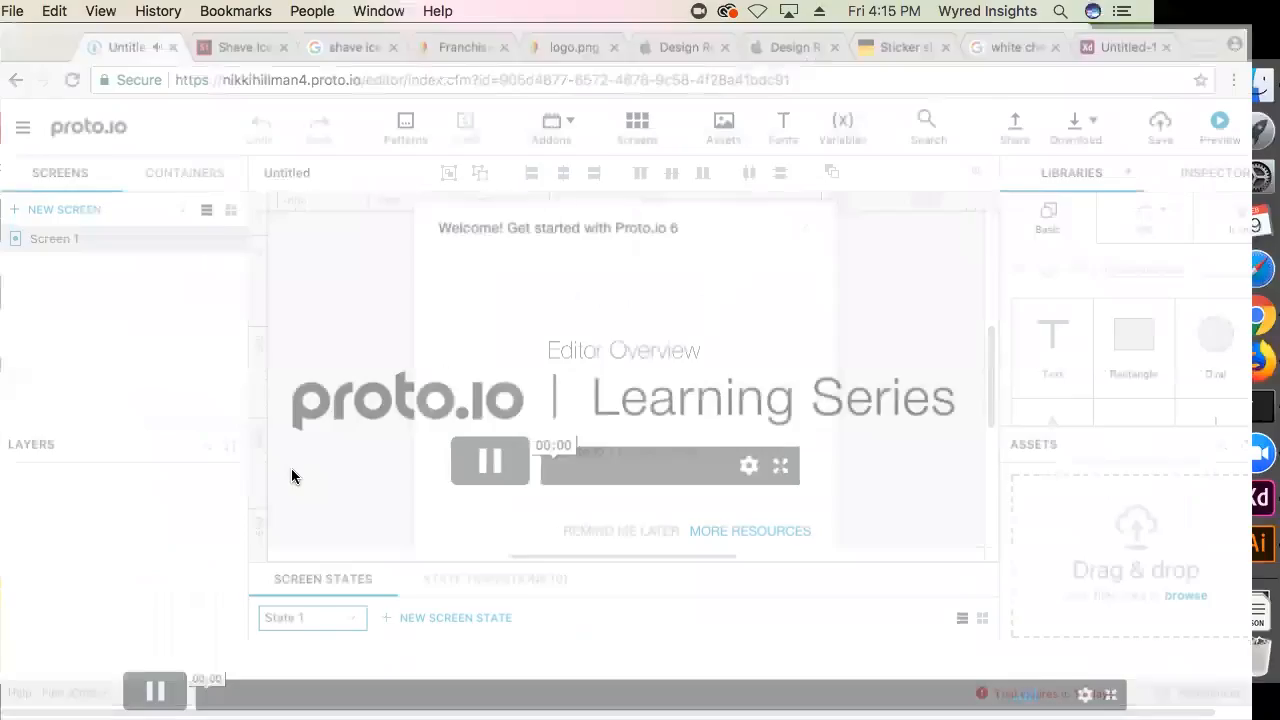
{"action": "left_click", "coordinate": [485, 464]}
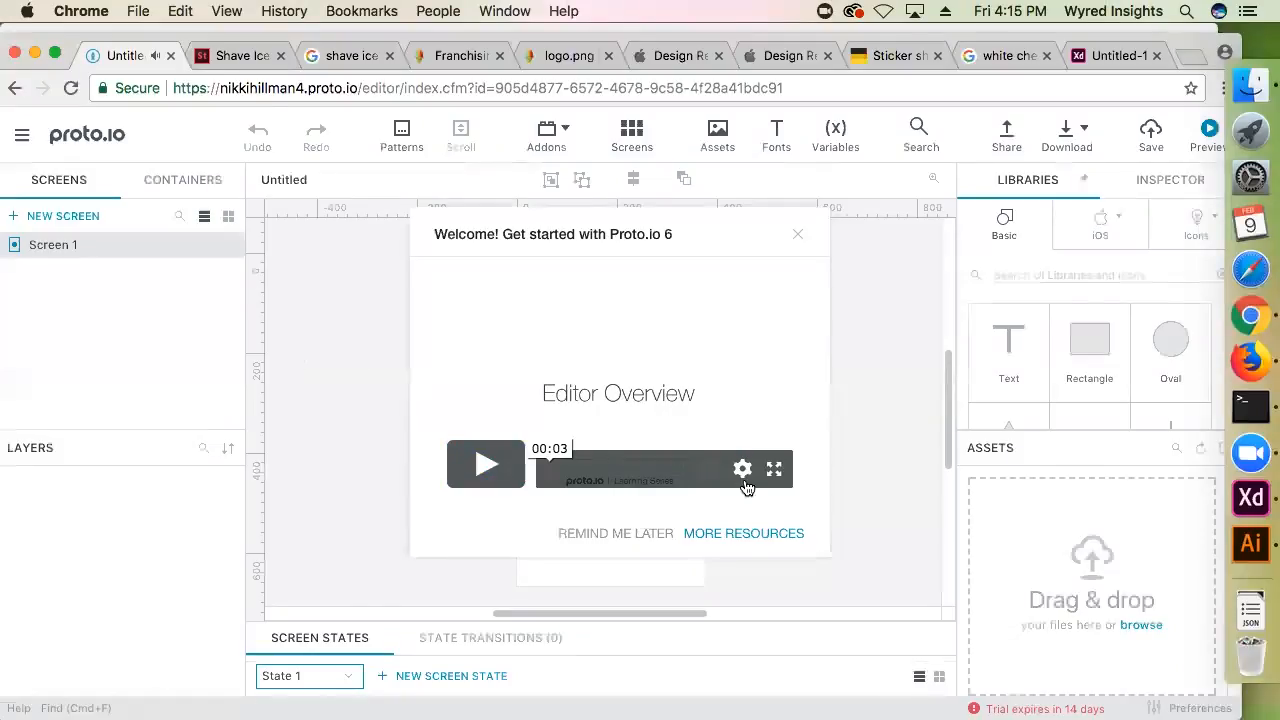
{"action": "left_click", "coordinate": [655, 538]}
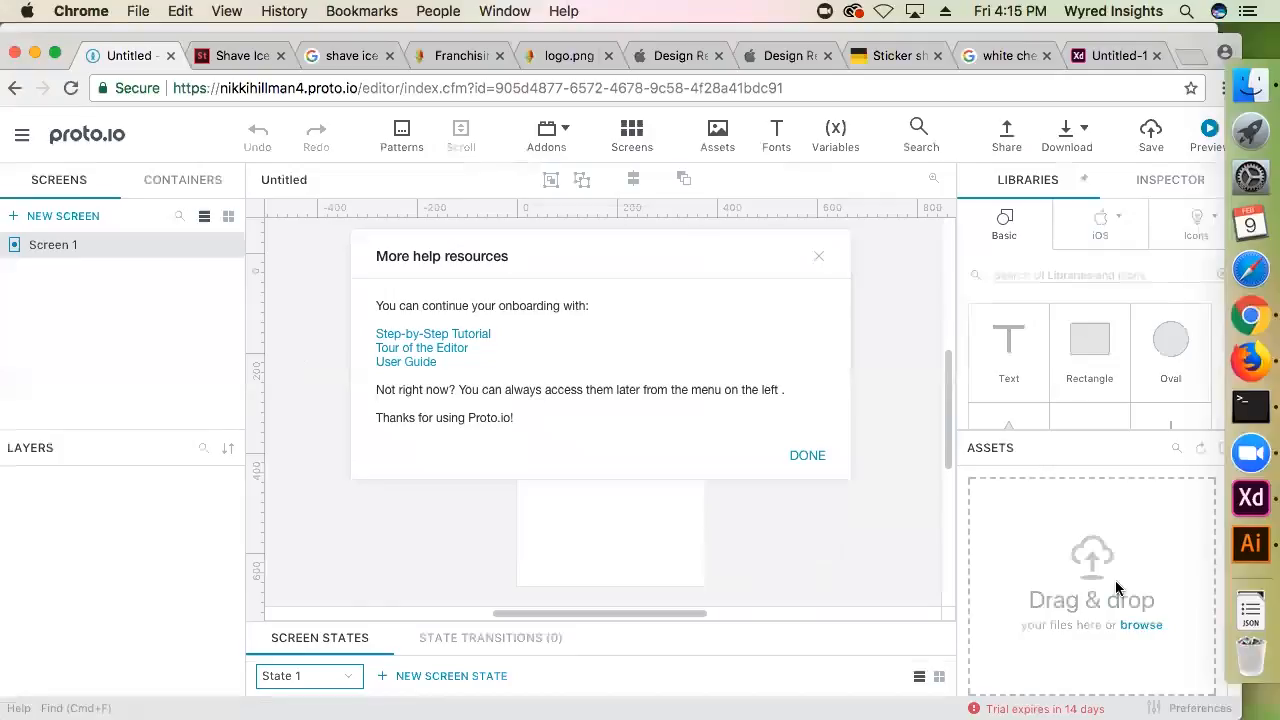
{"action": "left_click", "coordinate": [813, 259]}
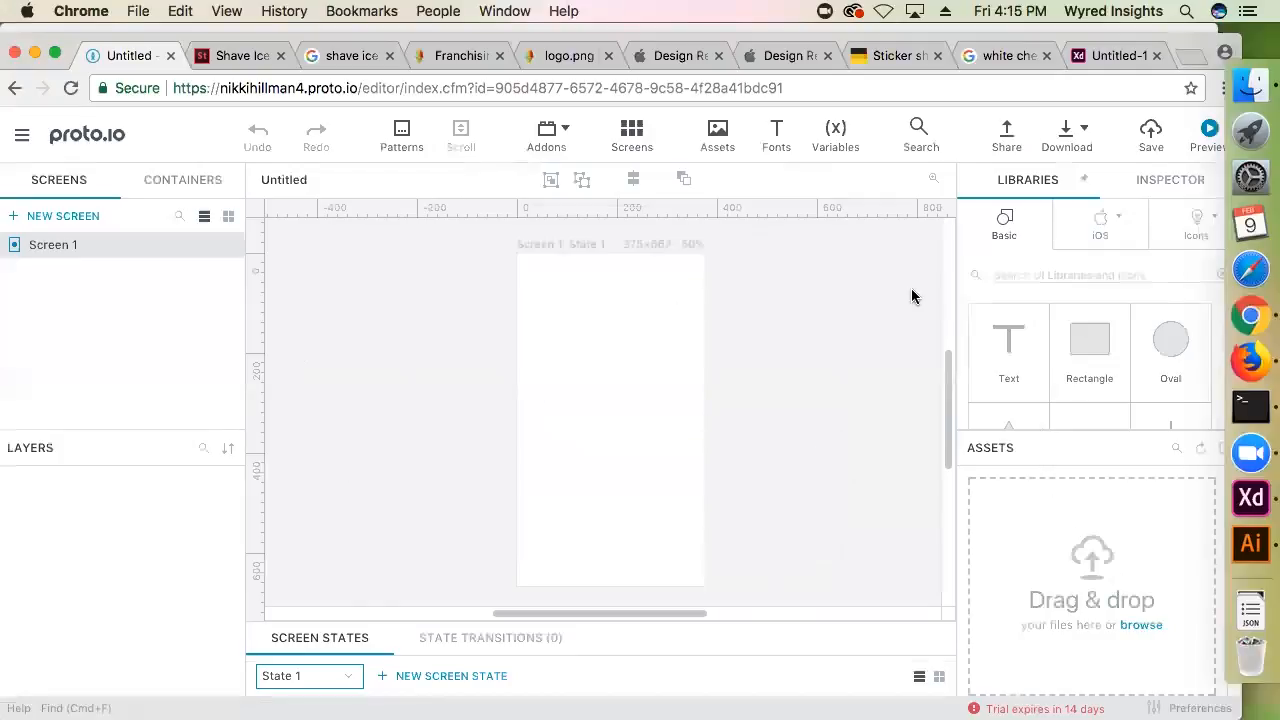
Switch to Adobe XD and review the prototype artboards starting from the home screen
{"action": "left_click", "coordinate": [1226, 508]}
{"action": "scroll", "coordinate": [257, 300], "scroll_direction": "up", "scroll_amount": 5}
{"action": "left_click", "coordinate": [386, 177]}
{"action": "scroll", "coordinate": [491, 171], "scroll_direction": "left", "scroll_amount": 10}
{"action": "left_click", "coordinate": [277, 393]}
{"action": "left_click", "coordinate": [212, 390]}
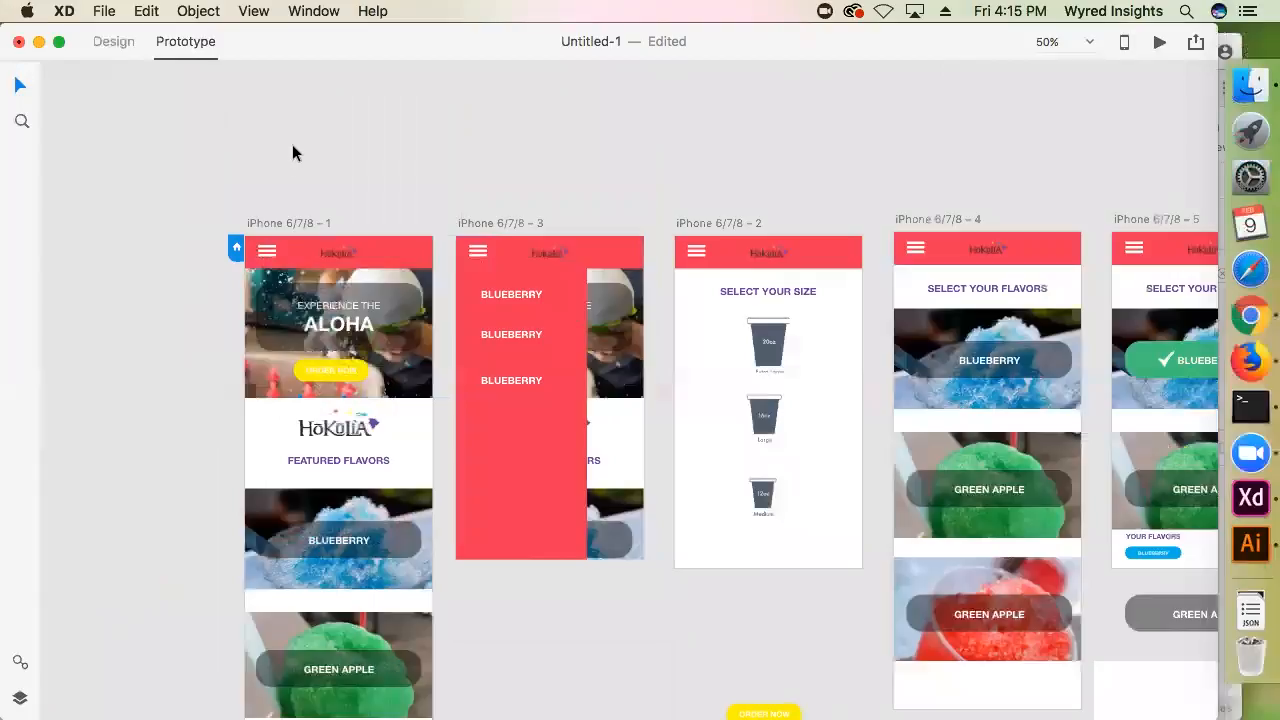
{"action": "left_click", "coordinate": [406, 378]}
{"action": "left_click", "coordinate": [361, 144]}
Switch to Proto.io in Chrome and place a Statusbar from the iOS library along the top edge of Screen 1
{"action": "left_click", "coordinate": [1247, 312]}
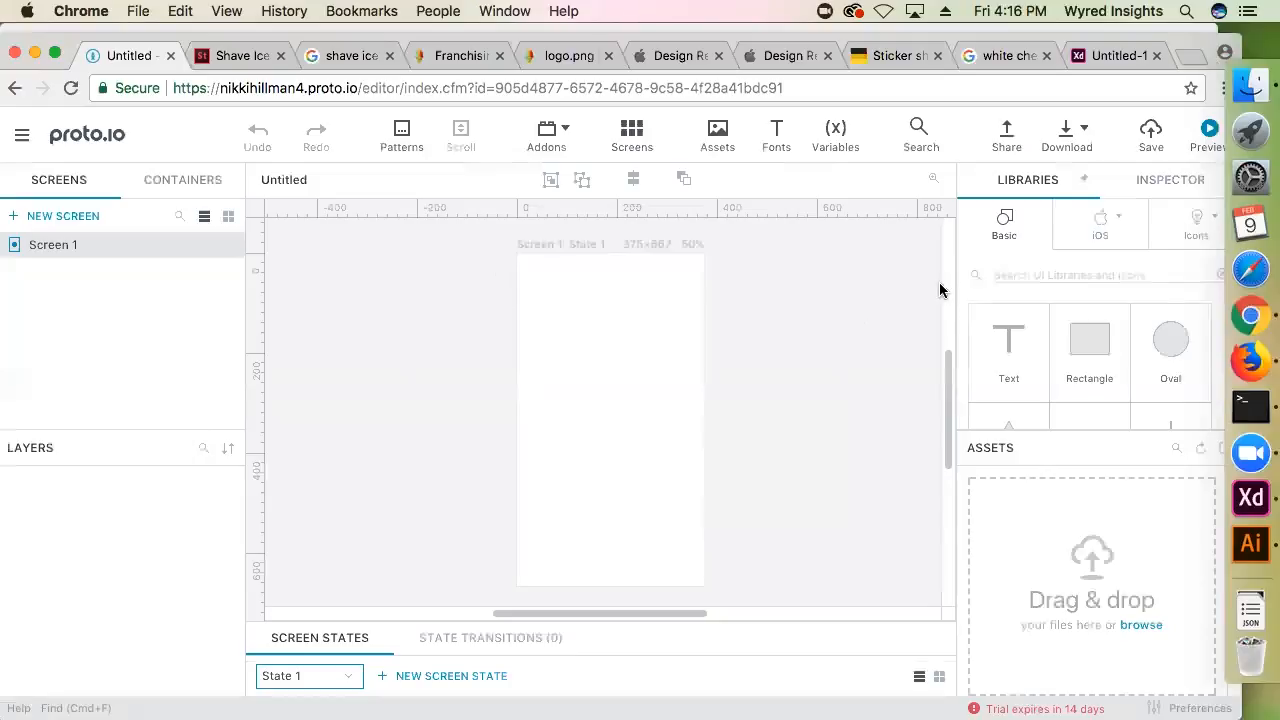
{"action": "left_click", "coordinate": [1122, 228]}
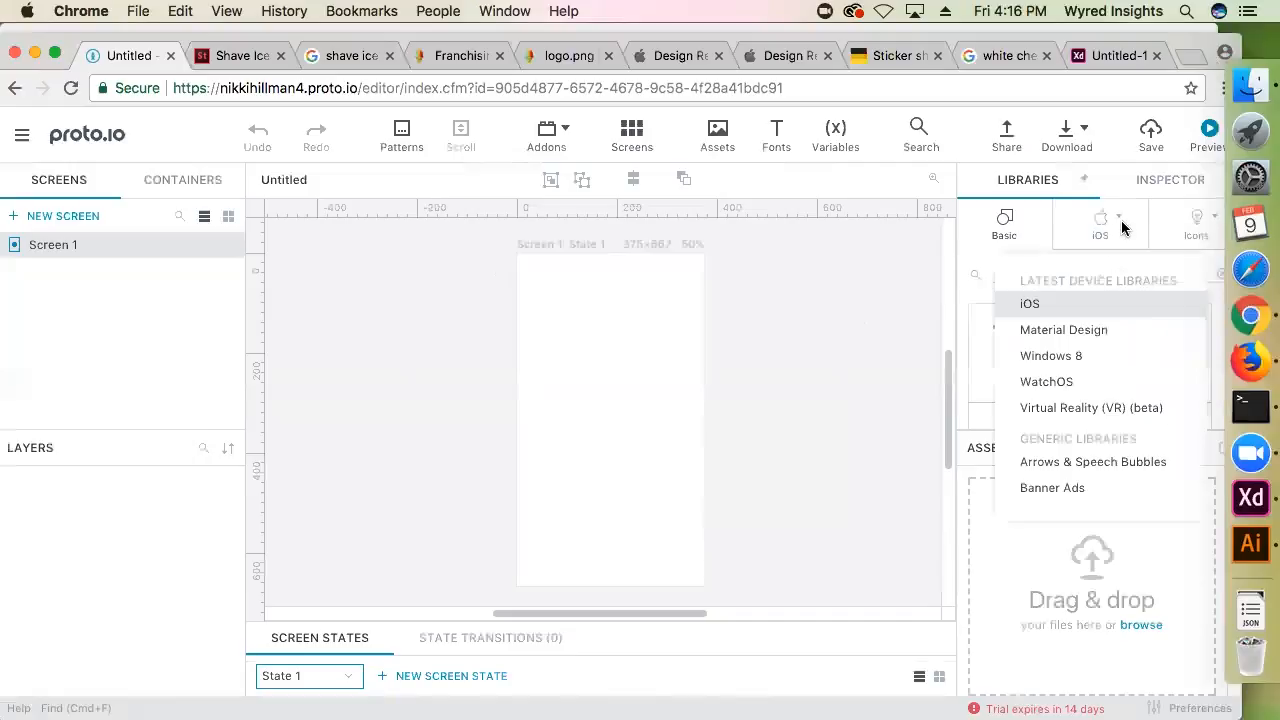
{"action": "left_click", "coordinate": [1047, 314]}
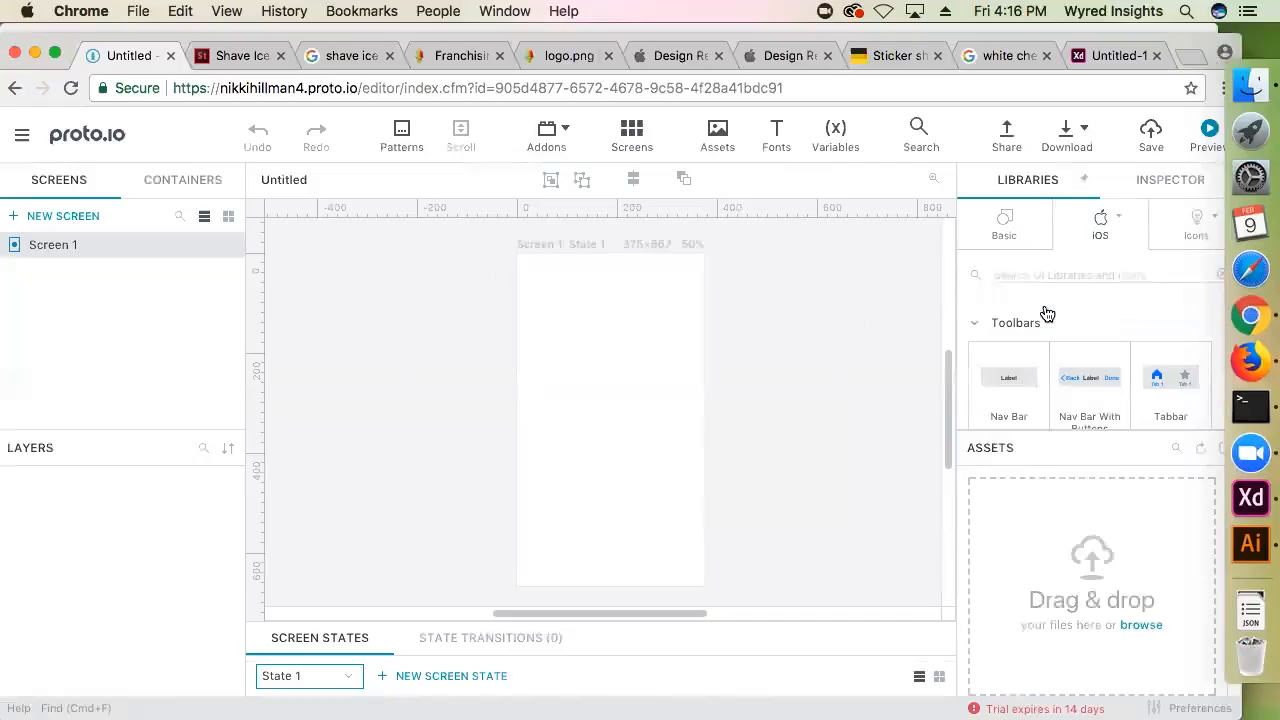
{"action": "scroll", "coordinate": [1086, 366], "scroll_direction": "down", "scroll_amount": 2}
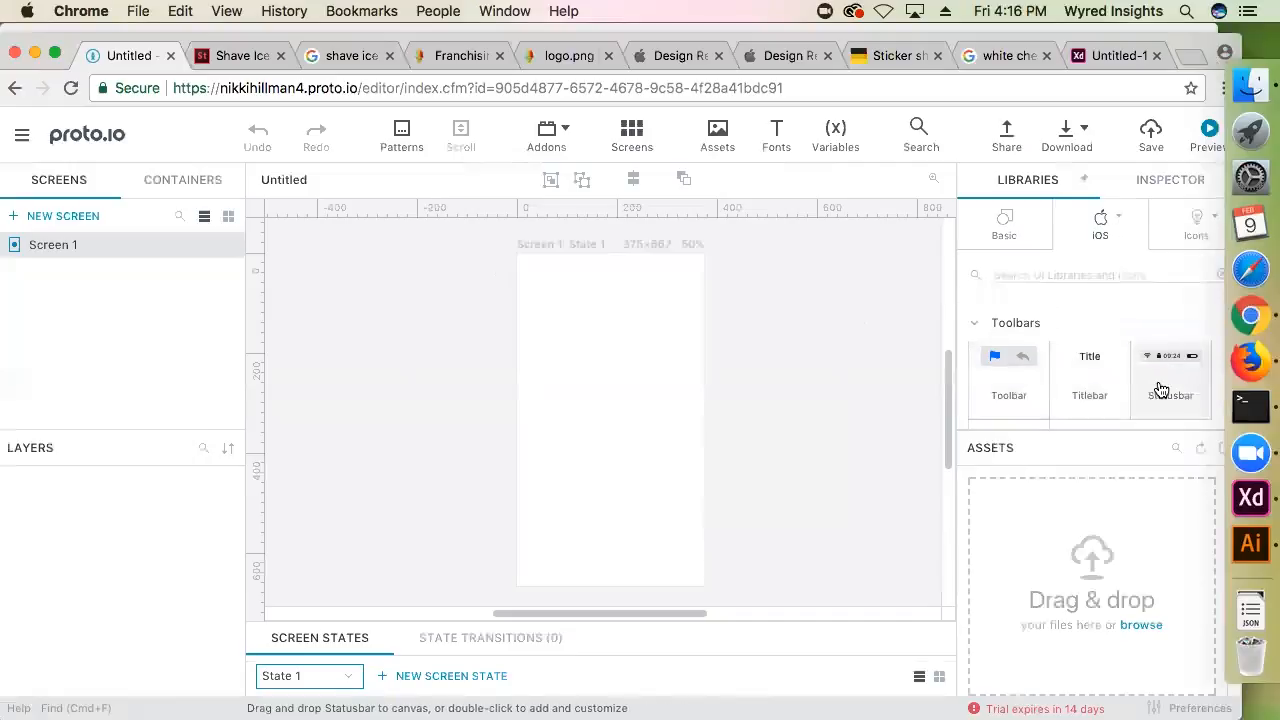
{"action": "left_click_drag", "start_coordinate": [1157, 408], "coordinate": [519, 336]}
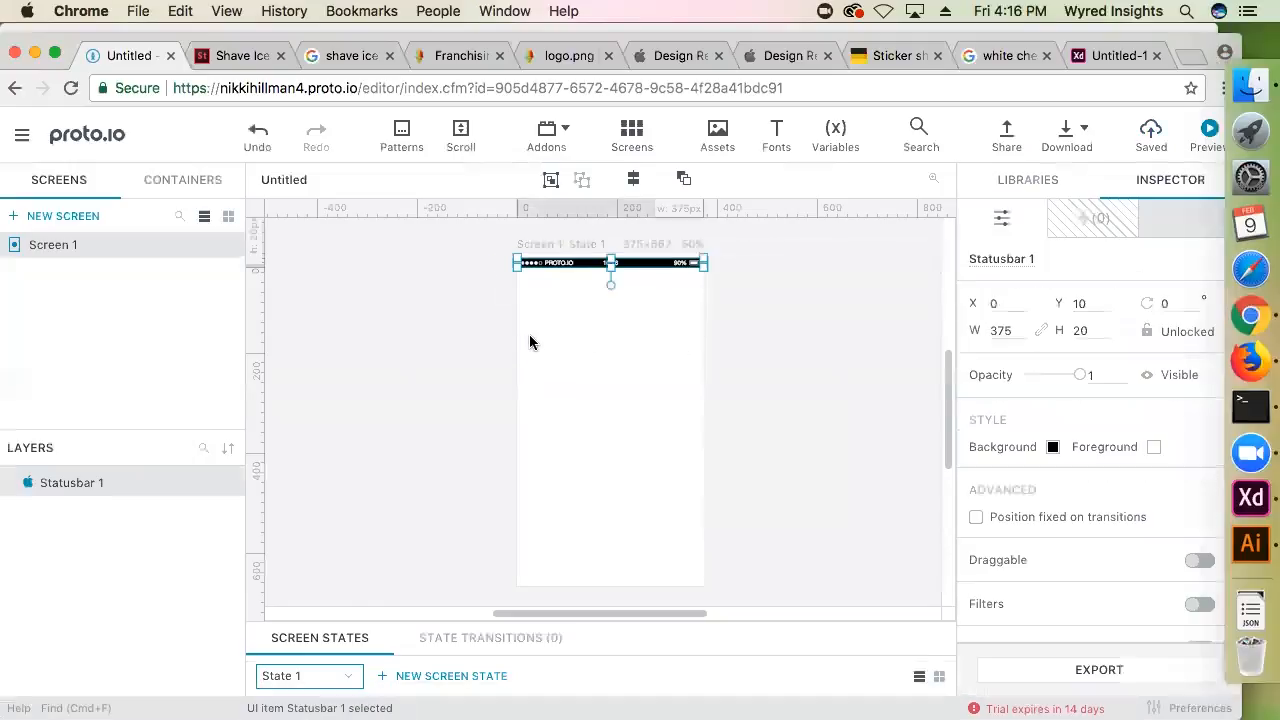
{"action": "left_click_drag", "start_coordinate": [644, 262], "coordinate": [646, 266]}
{"action": "left_click", "coordinate": [663, 322]}
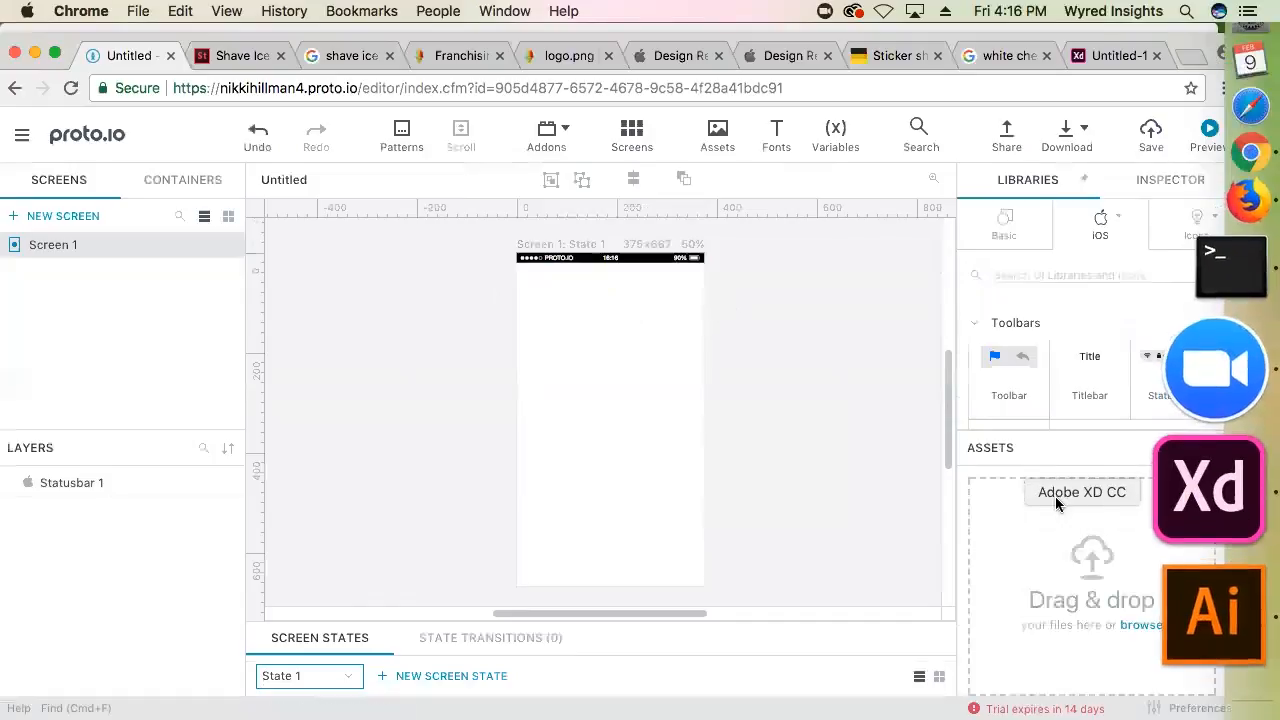
Browse the button and form components in the iOS library and the common UI elements in the Windows 8 library
{"action": "scroll", "coordinate": [1010, 390], "scroll_direction": "down", "scroll_amount": 5}
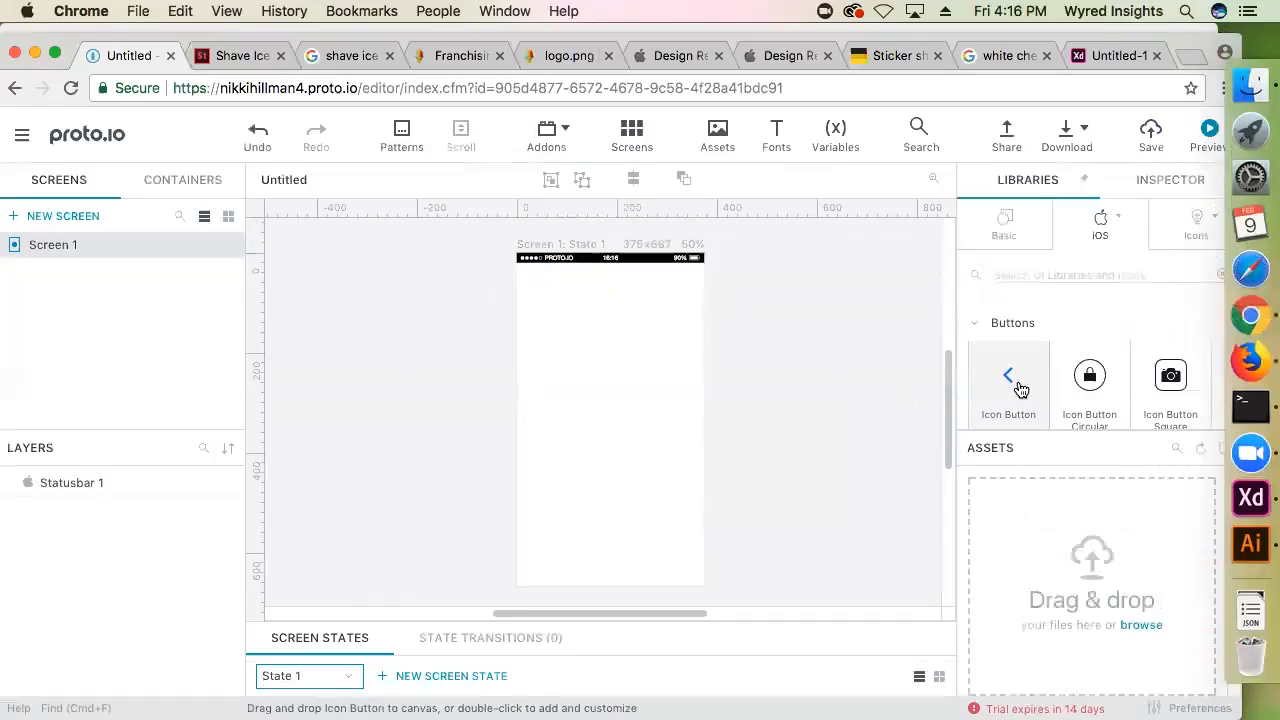
{"action": "scroll", "coordinate": [1000, 390], "scroll_direction": "up", "scroll_amount": 1}
{"action": "scroll", "coordinate": [1014, 388], "scroll_direction": "down", "scroll_amount": 2}
{"action": "scroll", "coordinate": [1066, 391], "scroll_direction": "up", "scroll_amount": 1}
{"action": "scroll", "coordinate": [1072, 397], "scroll_direction": "down", "scroll_amount": 2}
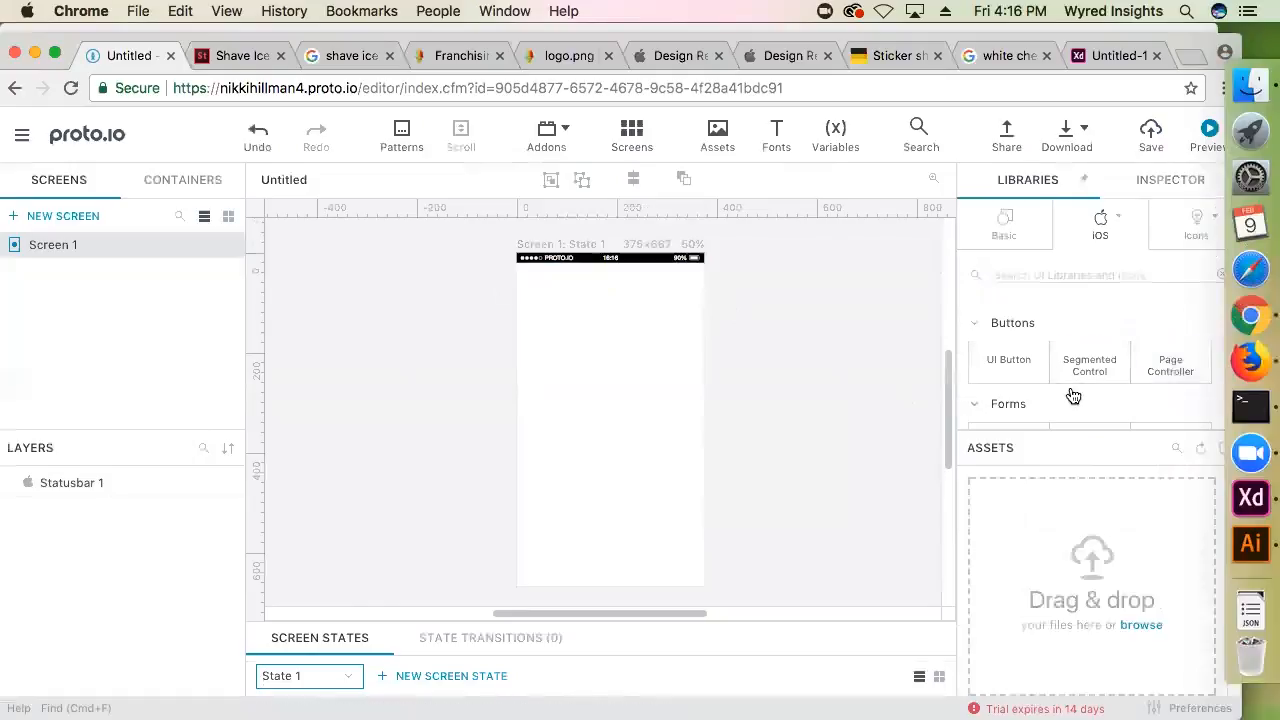
{"action": "left_click", "coordinate": [1104, 230]}
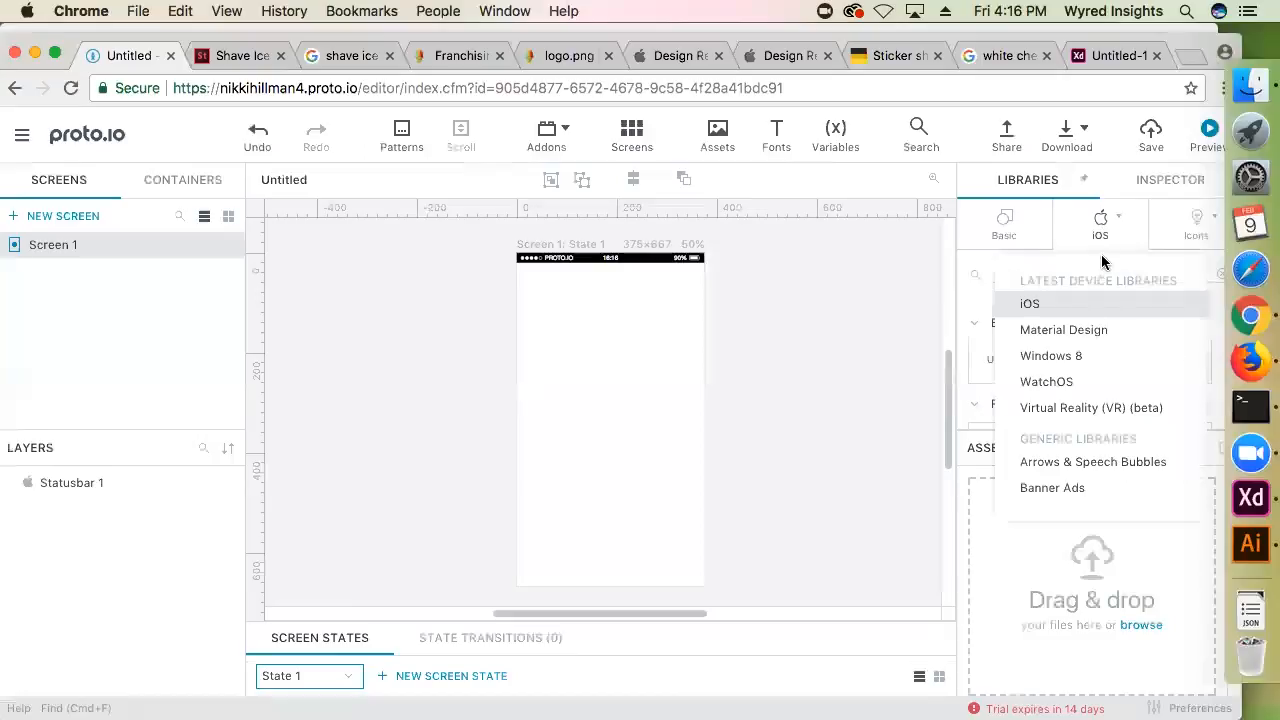
{"action": "left_click", "coordinate": [1052, 358]}
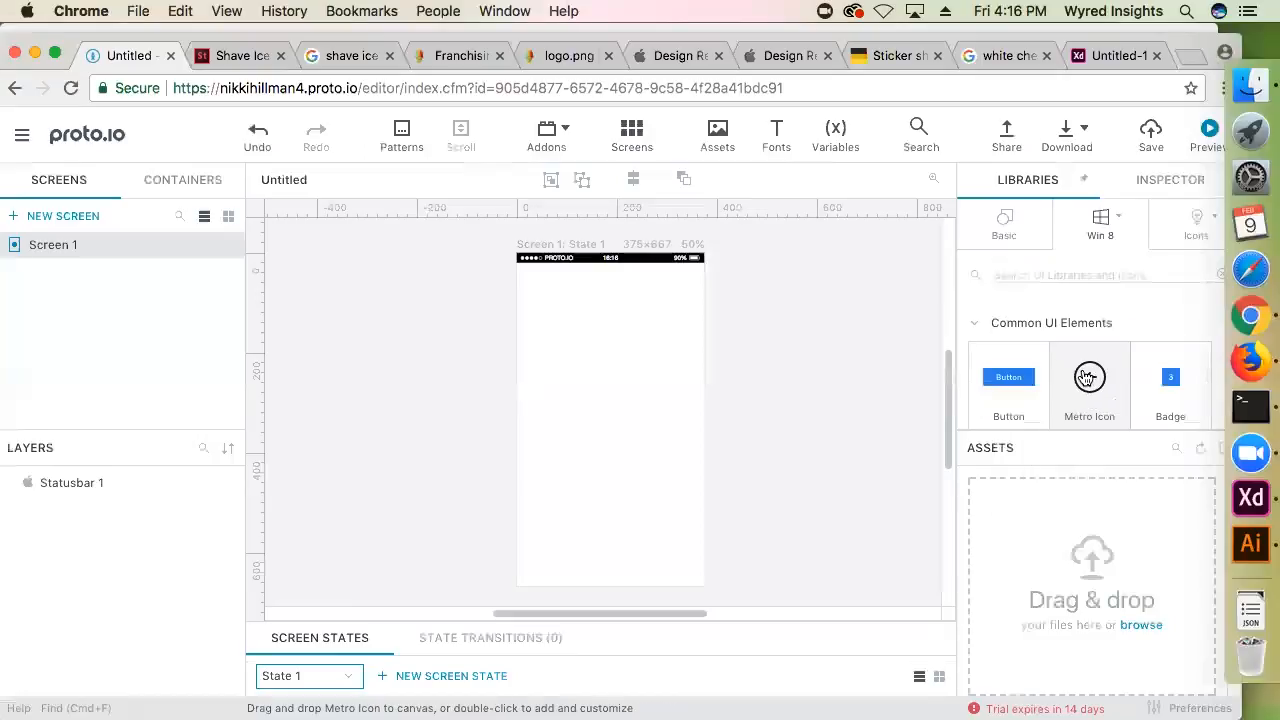
{"action": "scroll", "coordinate": [1126, 411], "scroll_direction": "down", "scroll_amount": 5}
{"action": "scroll", "coordinate": [1104, 407], "scroll_direction": "up", "scroll_amount": 5}
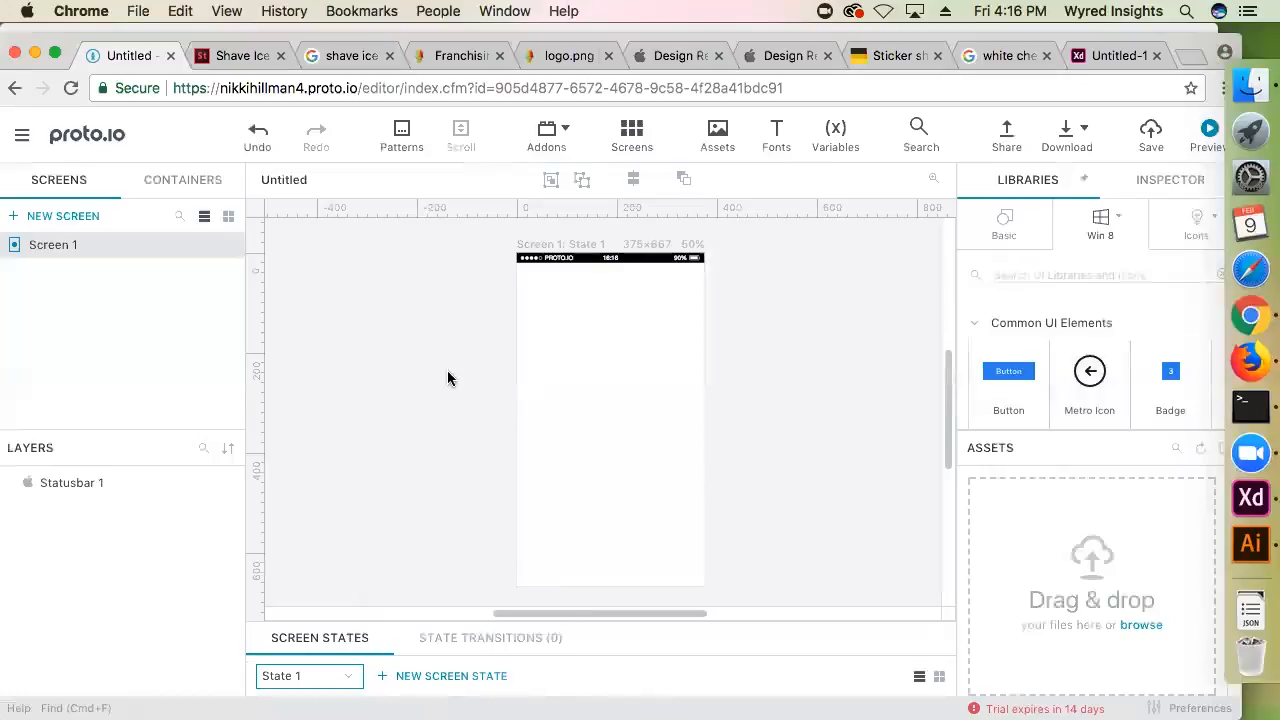
Add a second screen state to Screen 1 and return to State 1
{"action": "left_click", "coordinate": [598, 248]}
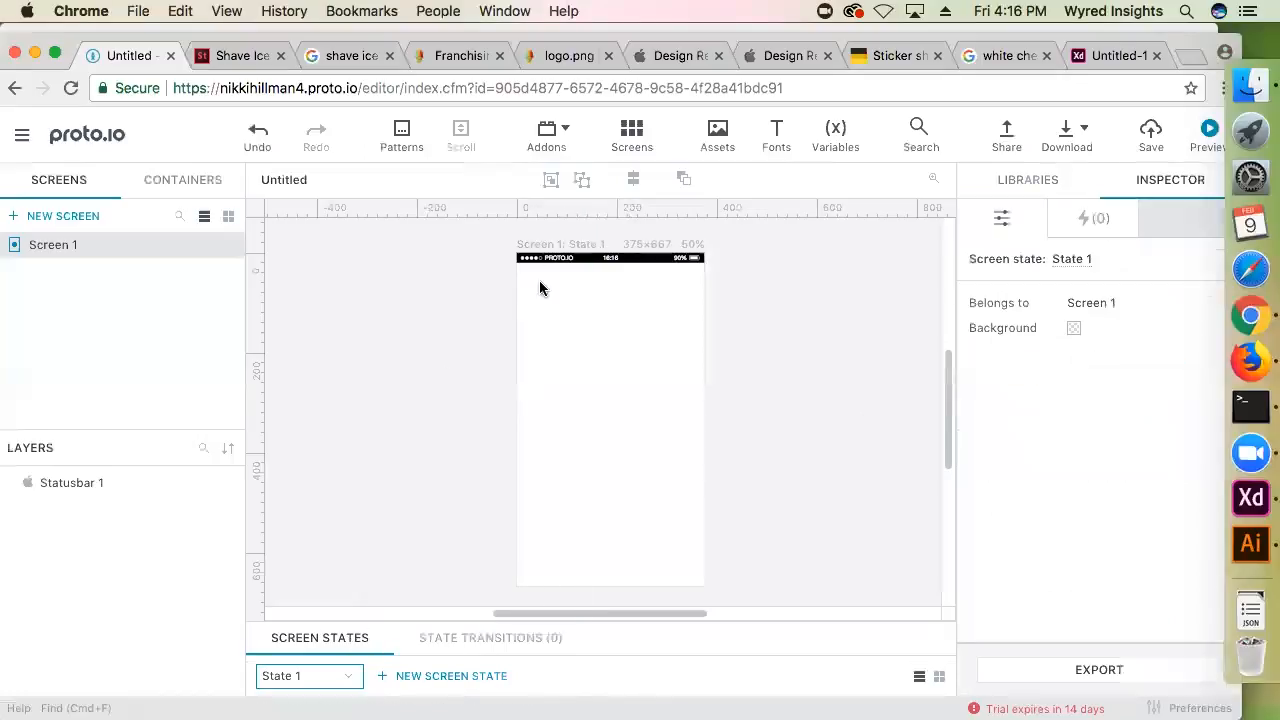
{"action": "scroll", "coordinate": [550, 310], "scroll_direction": "down", "scroll_amount": 3}
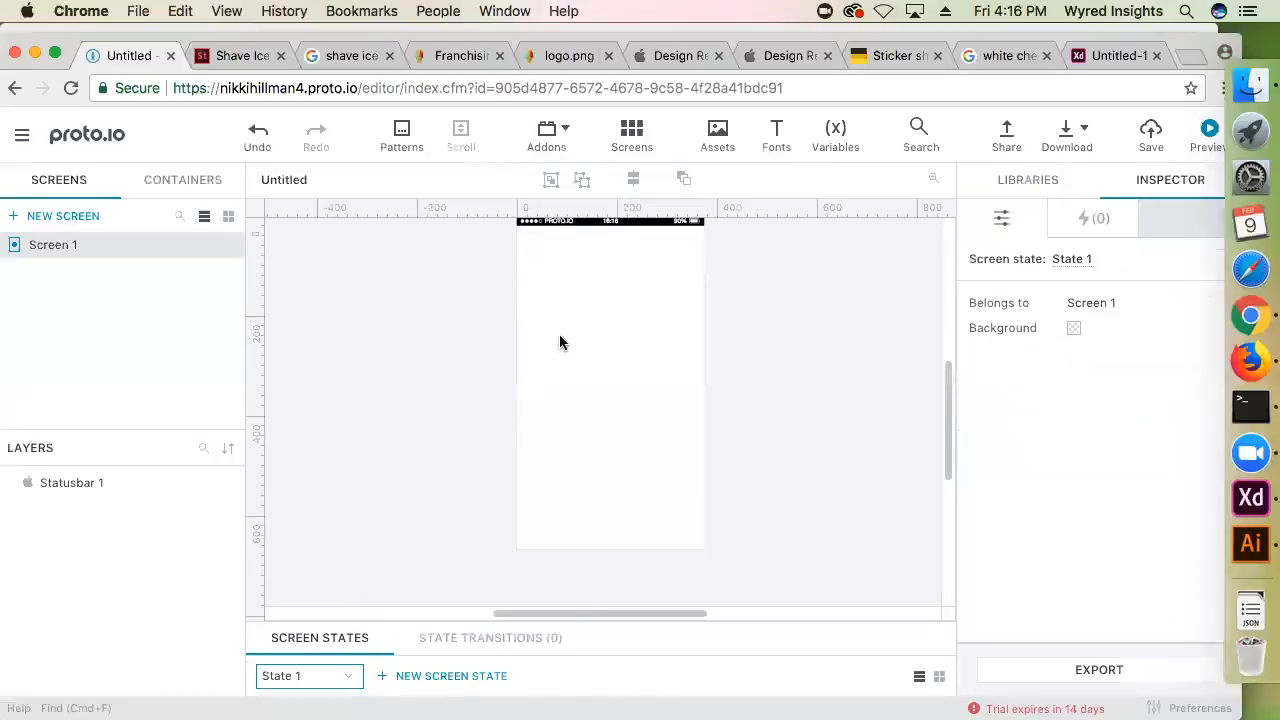
{"action": "left_click", "coordinate": [350, 677]}
{"action": "left_click", "coordinate": [416, 677]}
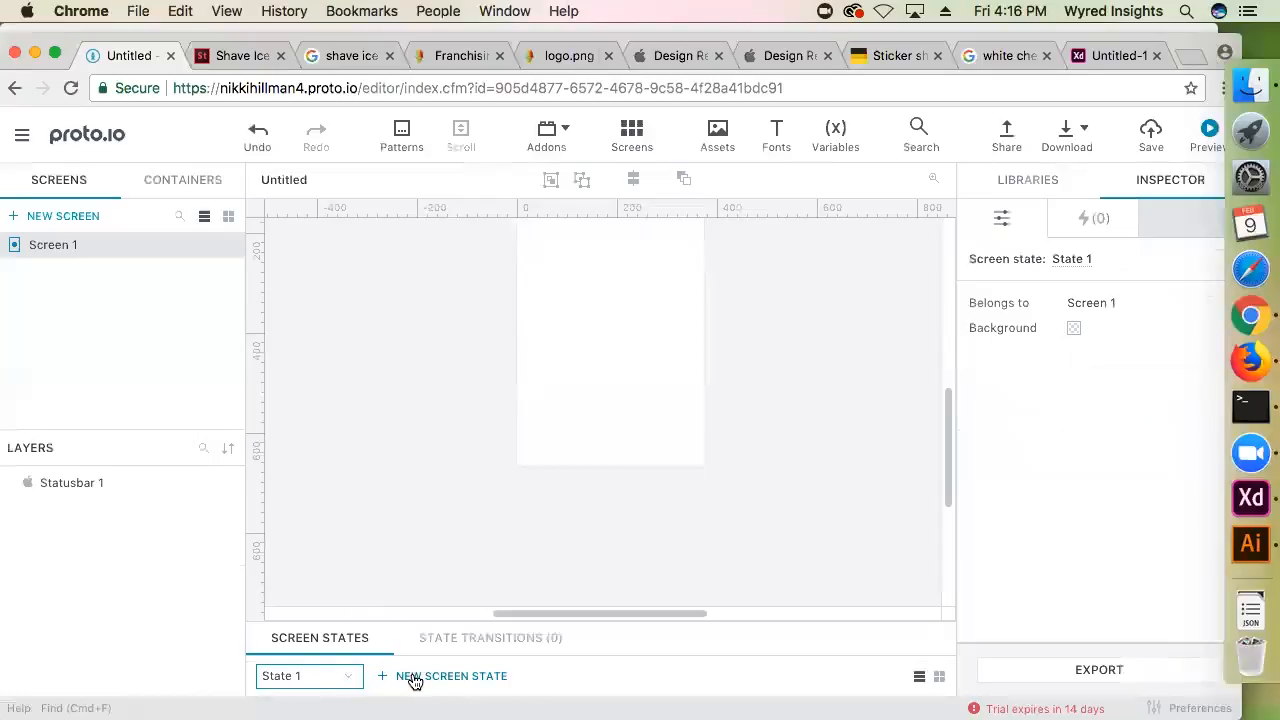
{"action": "left_click", "coordinate": [416, 677]}
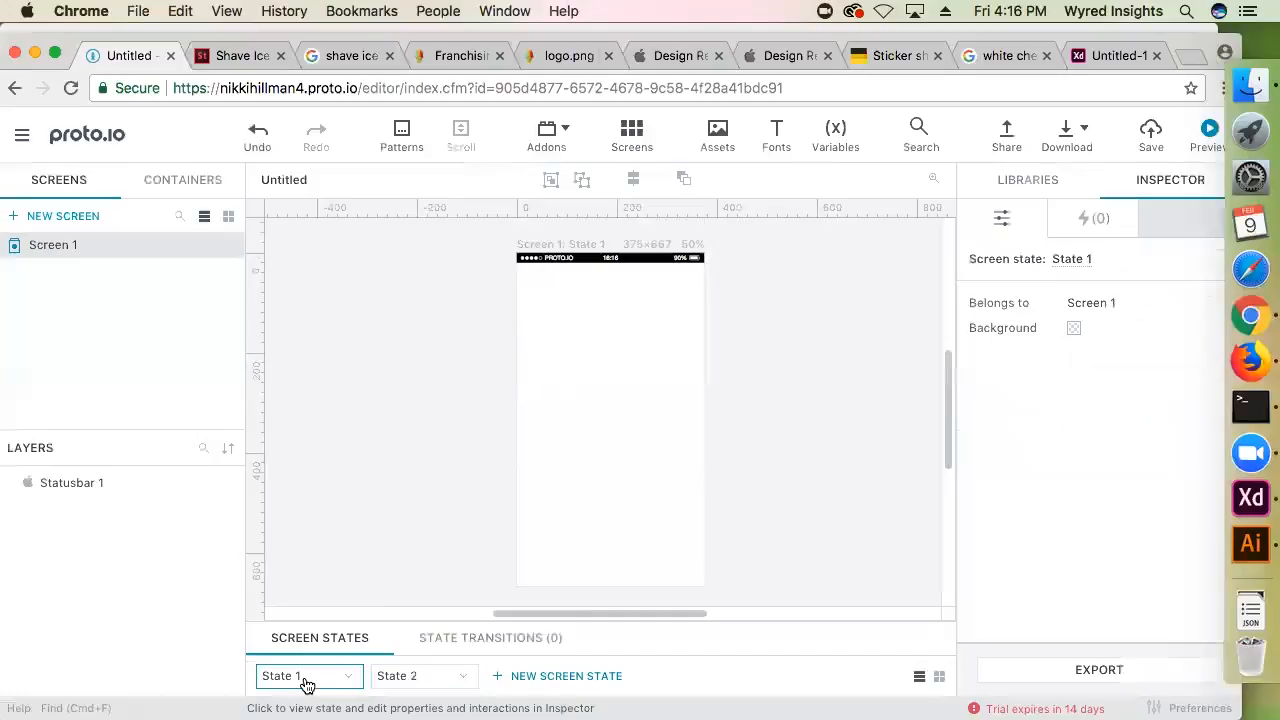
Compare the Adobe XD artboards with the Proto.io project in Chrome, finishing in Adobe XD
{"action": "left_click", "coordinate": [1212, 470]}
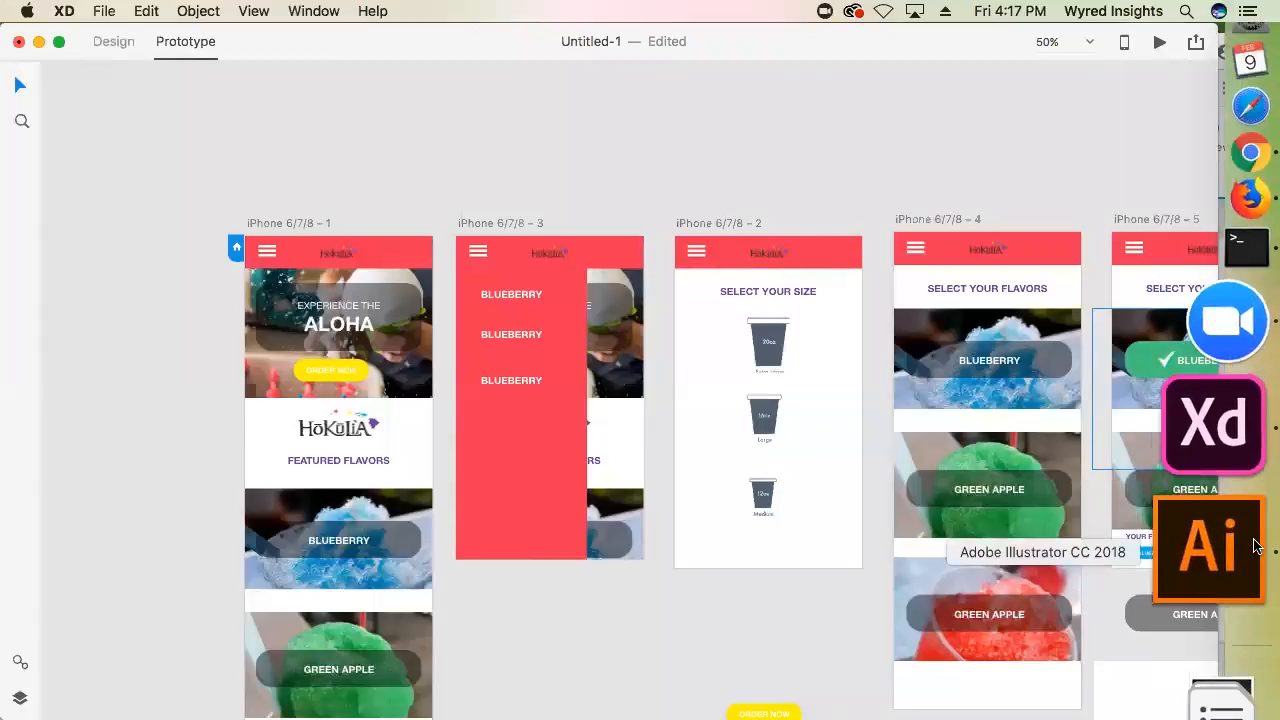
{"action": "left_click", "coordinate": [1208, 286]}
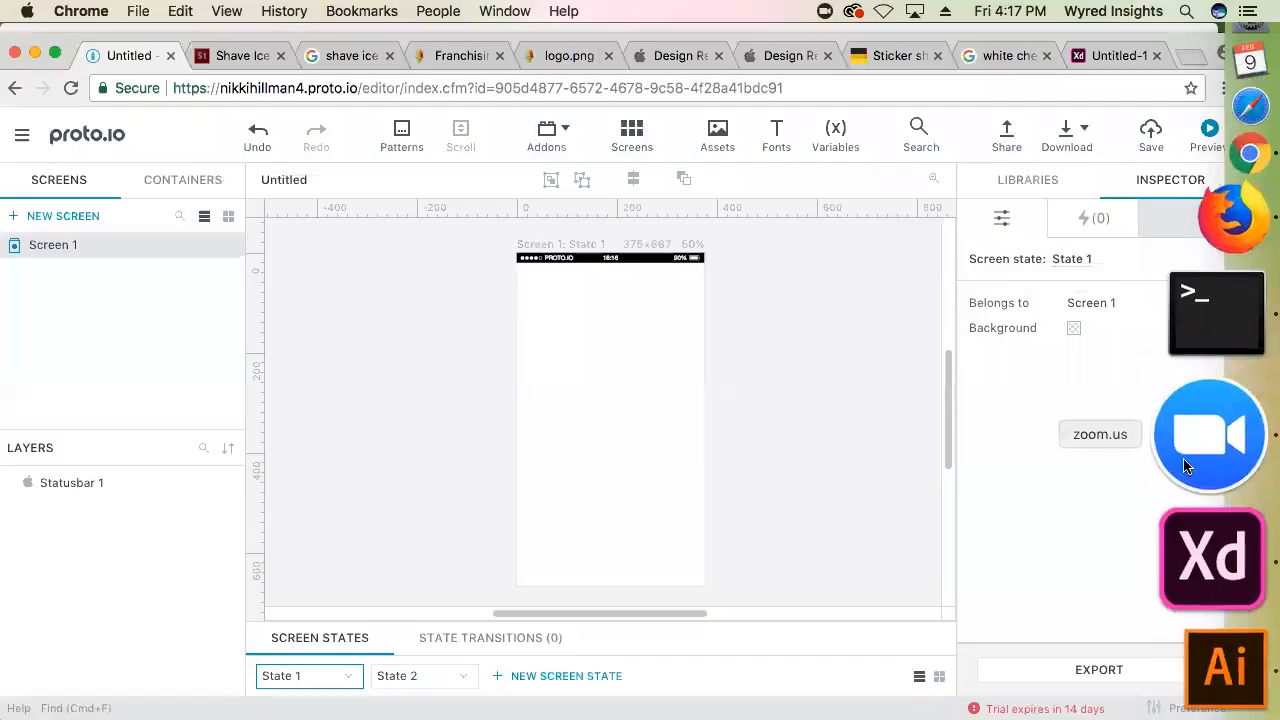
{"action": "left_click", "coordinate": [1190, 510]}
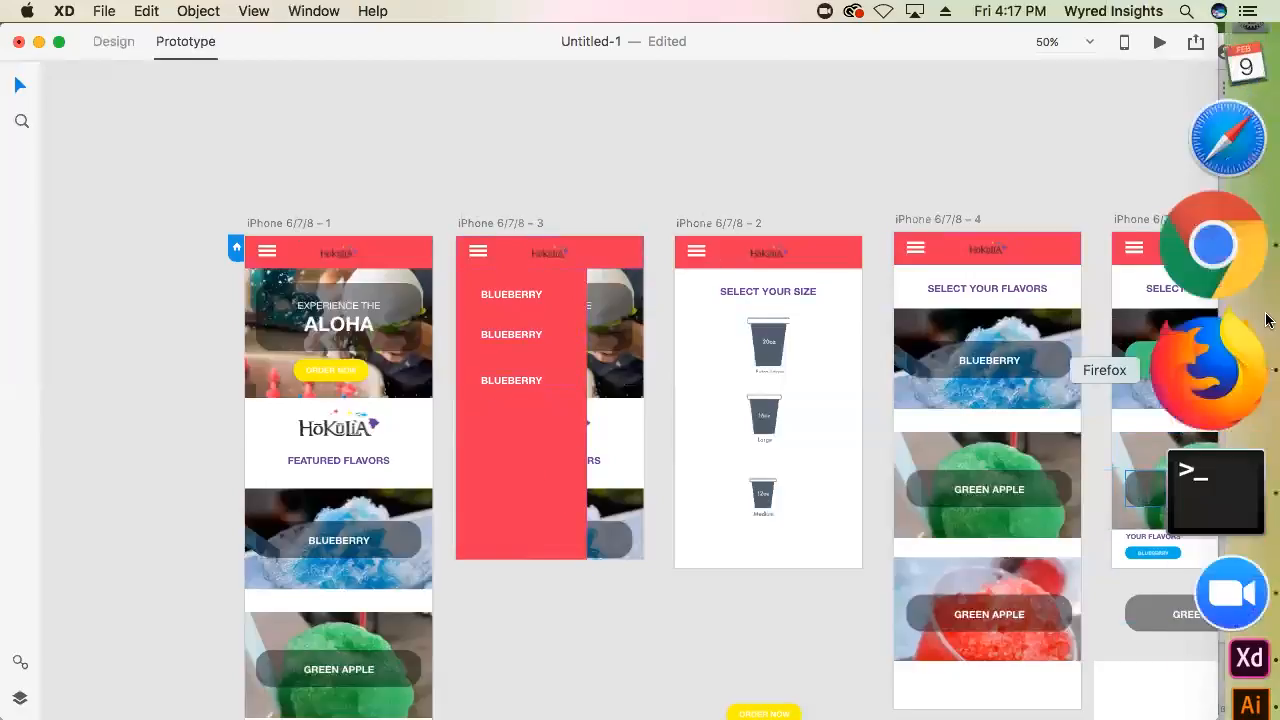
Switch to the Proto.io project in Chrome and create a new container
{"action": "left_click", "coordinate": [1262, 318]}
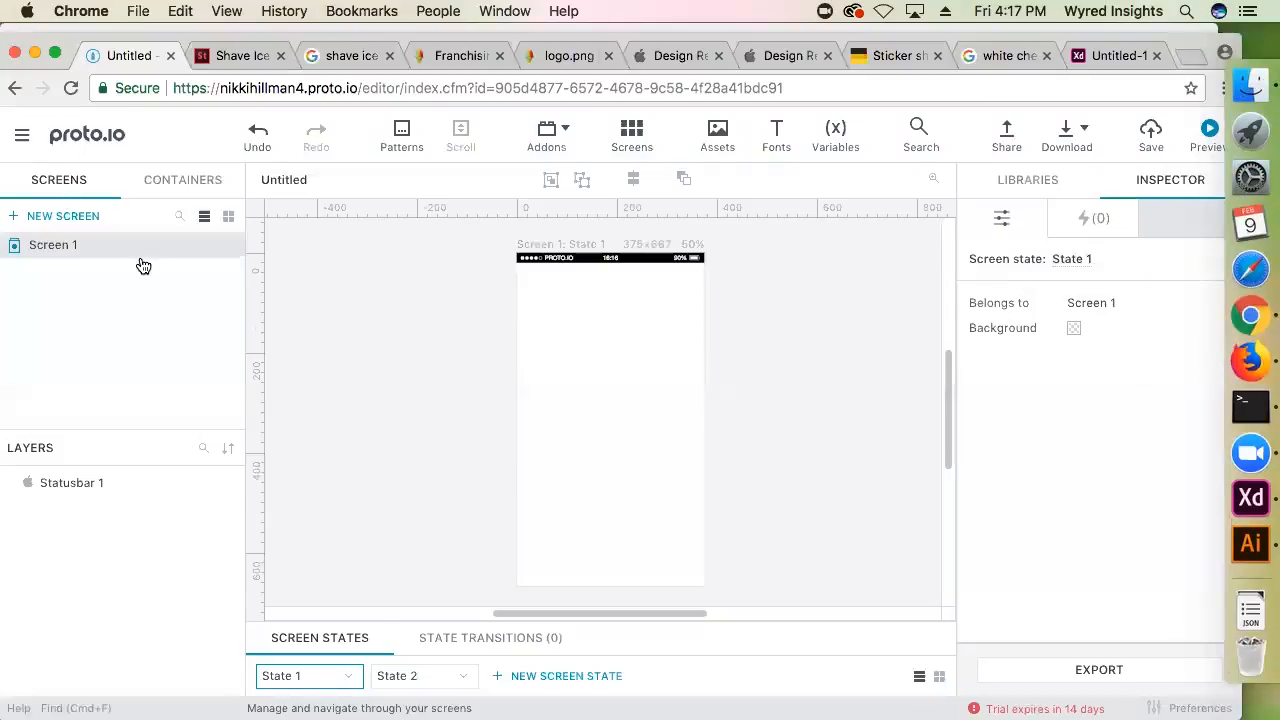
{"action": "left_click", "coordinate": [173, 182]}
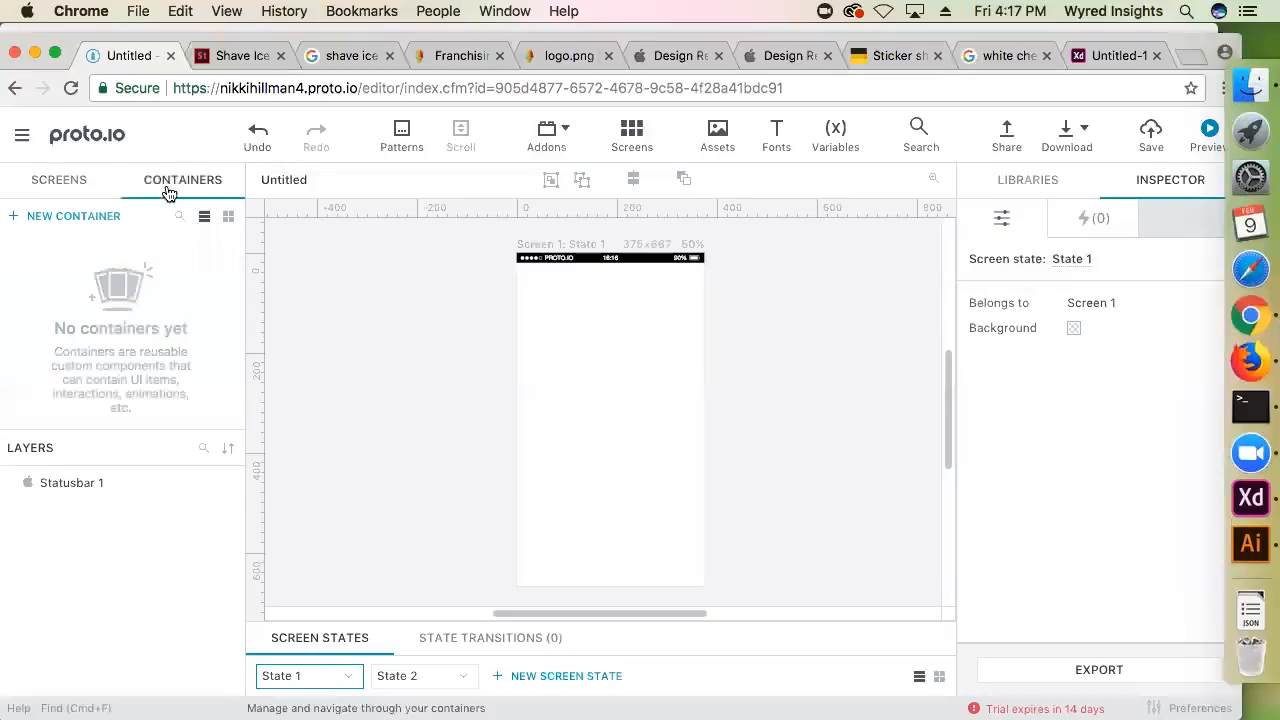
{"action": "left_click", "coordinate": [68, 222]}
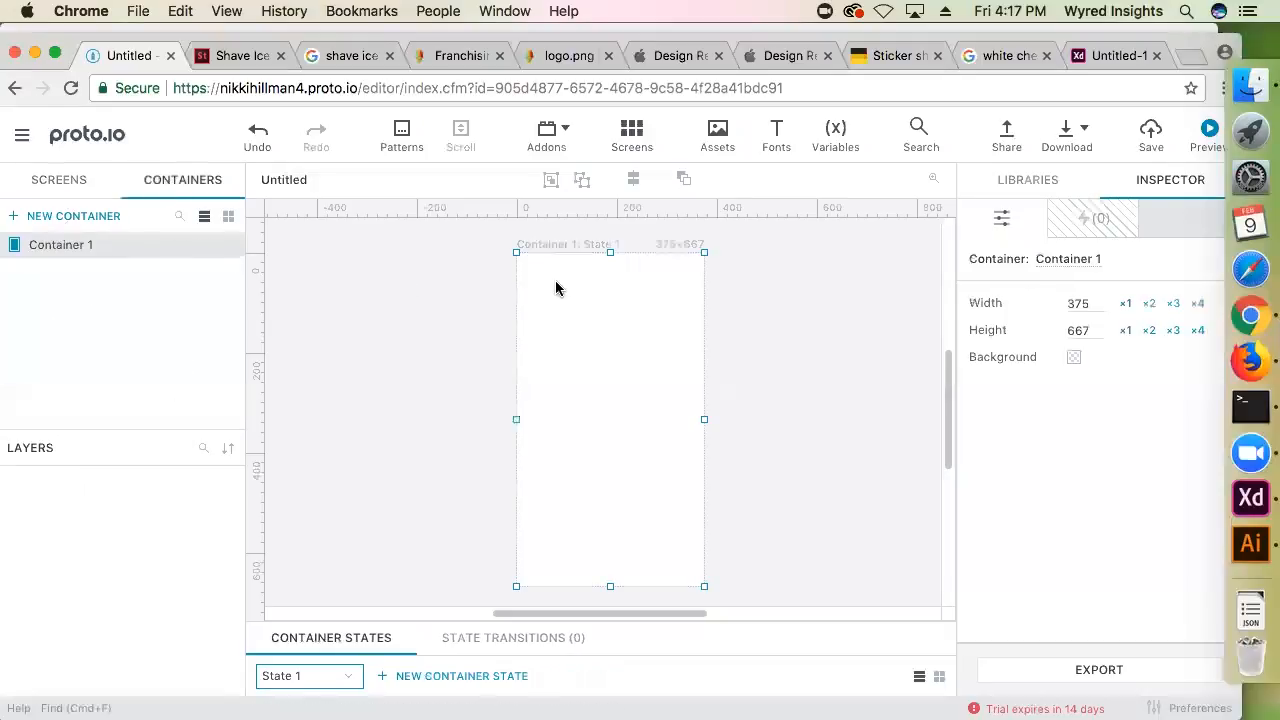
{"action": "scroll", "coordinate": [682, 364], "scroll_direction": "down", "scroll_amount": 5}
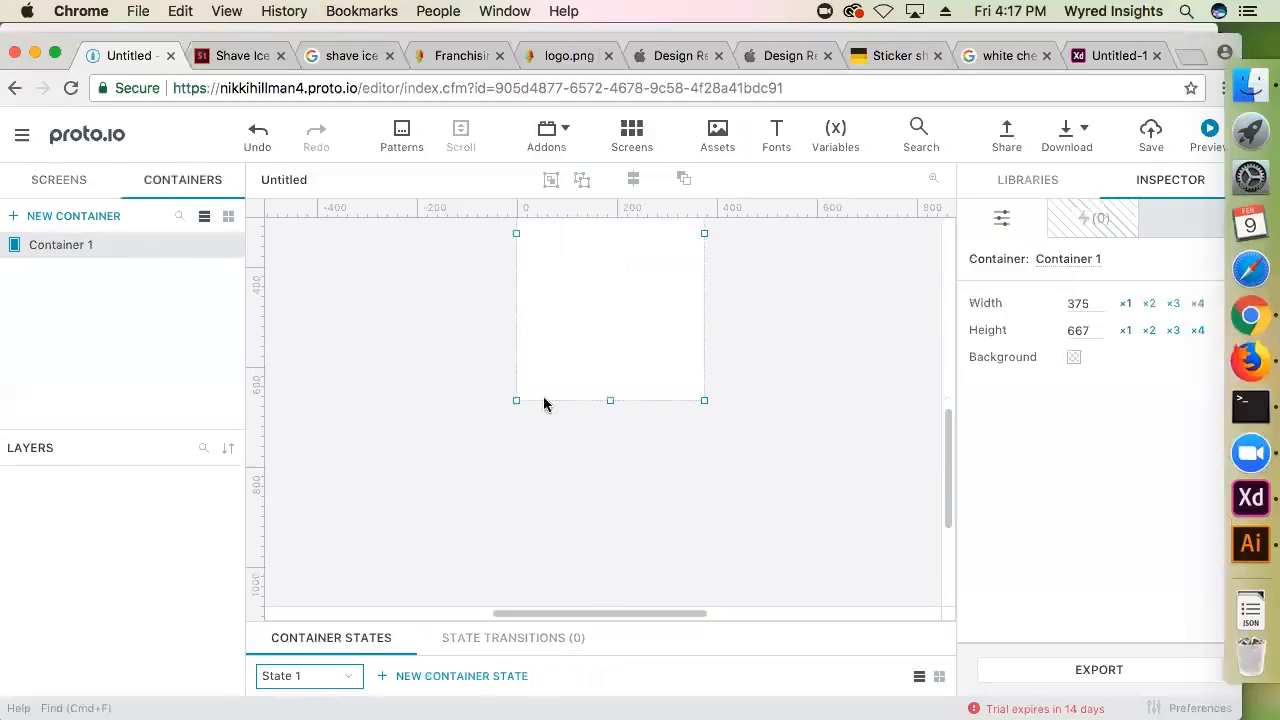
{"action": "scroll", "coordinate": [654, 440], "scroll_direction": "up", "scroll_amount": 5}
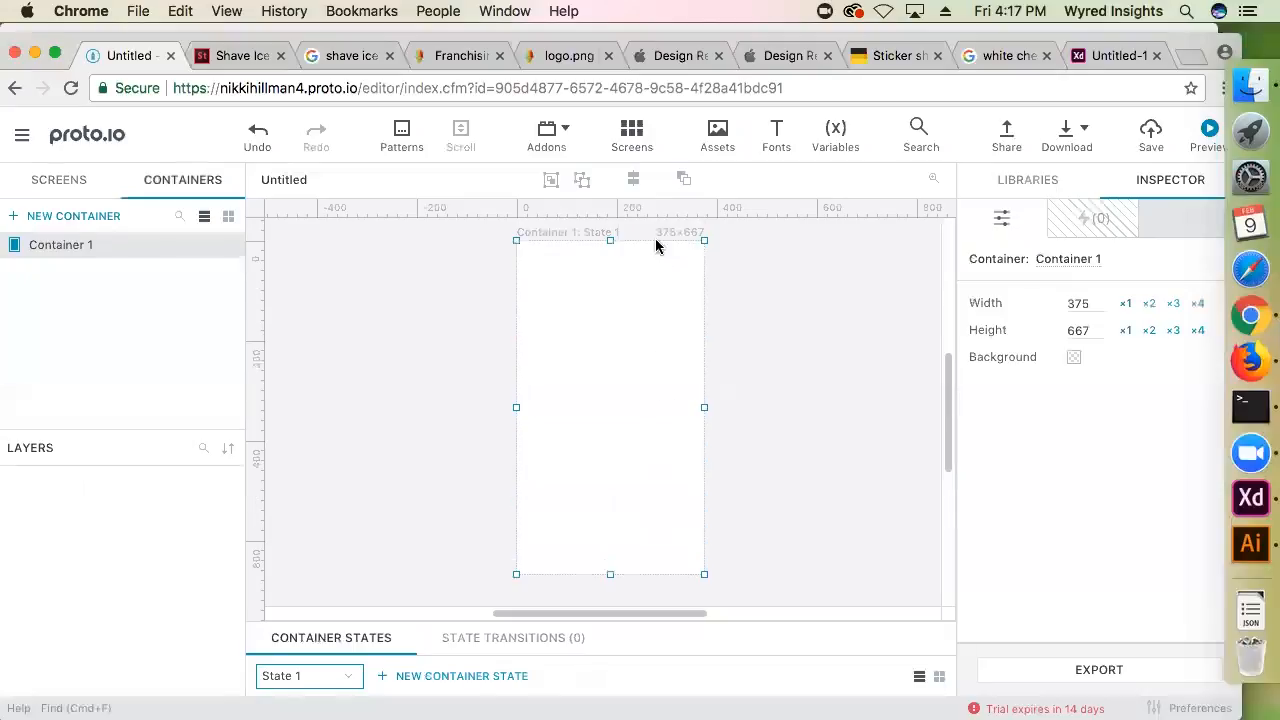
Shorten the new container to 375 × 199 and return to the list of screens
{"action": "scroll", "coordinate": [570, 480], "scroll_direction": "down", "scroll_amount": 3}
{"action": "scroll", "coordinate": [700, 505], "scroll_direction": "up", "scroll_amount": 2}
{"action": "left_click_drag", "start_coordinate": [611, 547], "coordinate": [589, 497]}
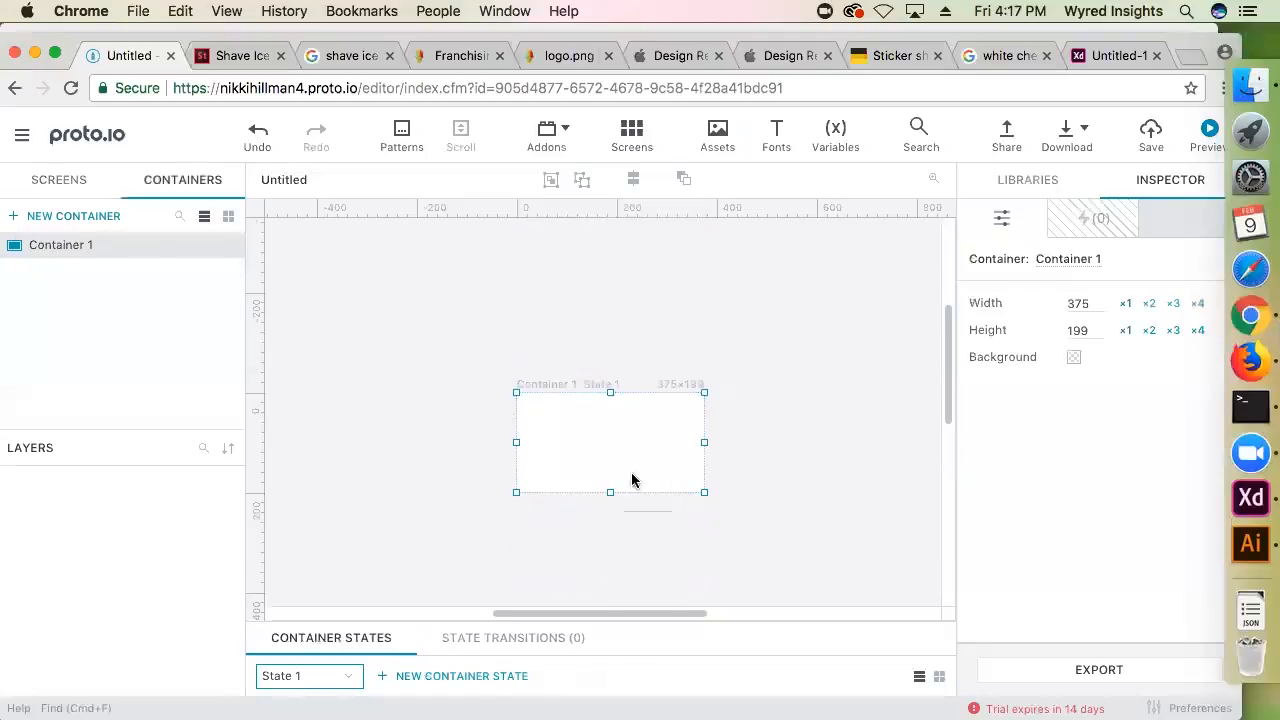
{"action": "left_click", "coordinate": [343, 358]}
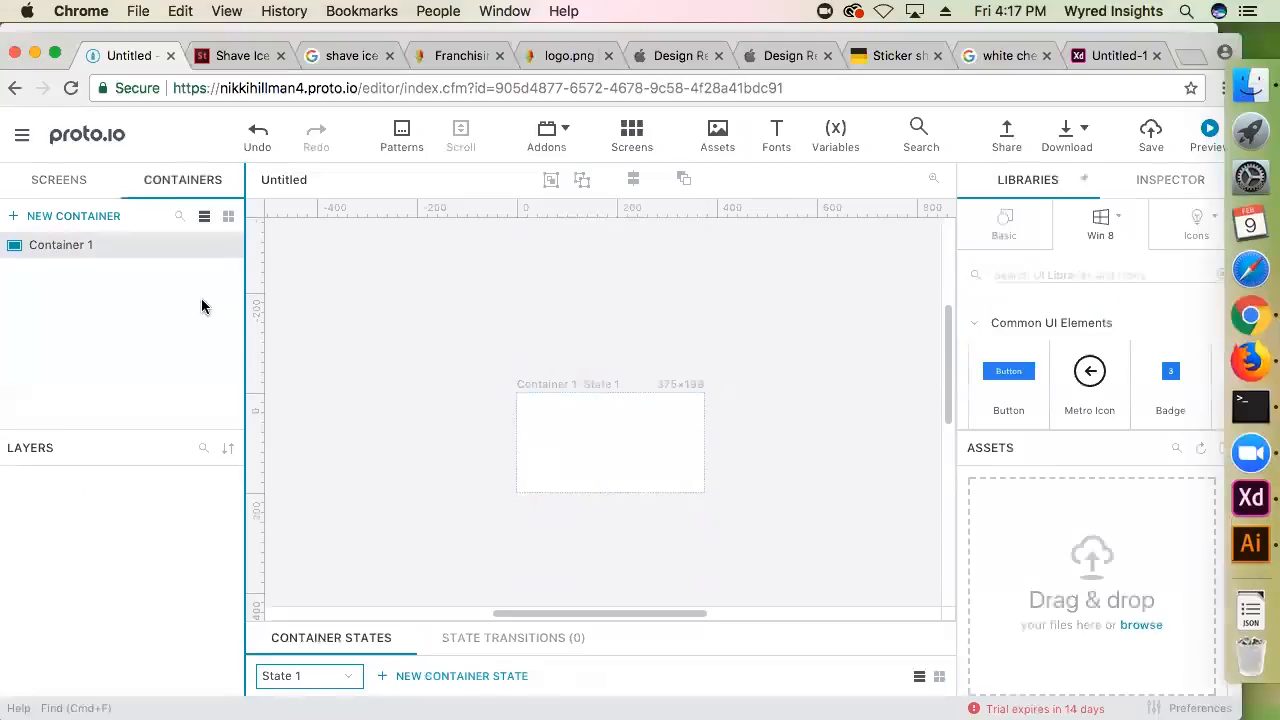
{"action": "left_click", "coordinate": [72, 181]}
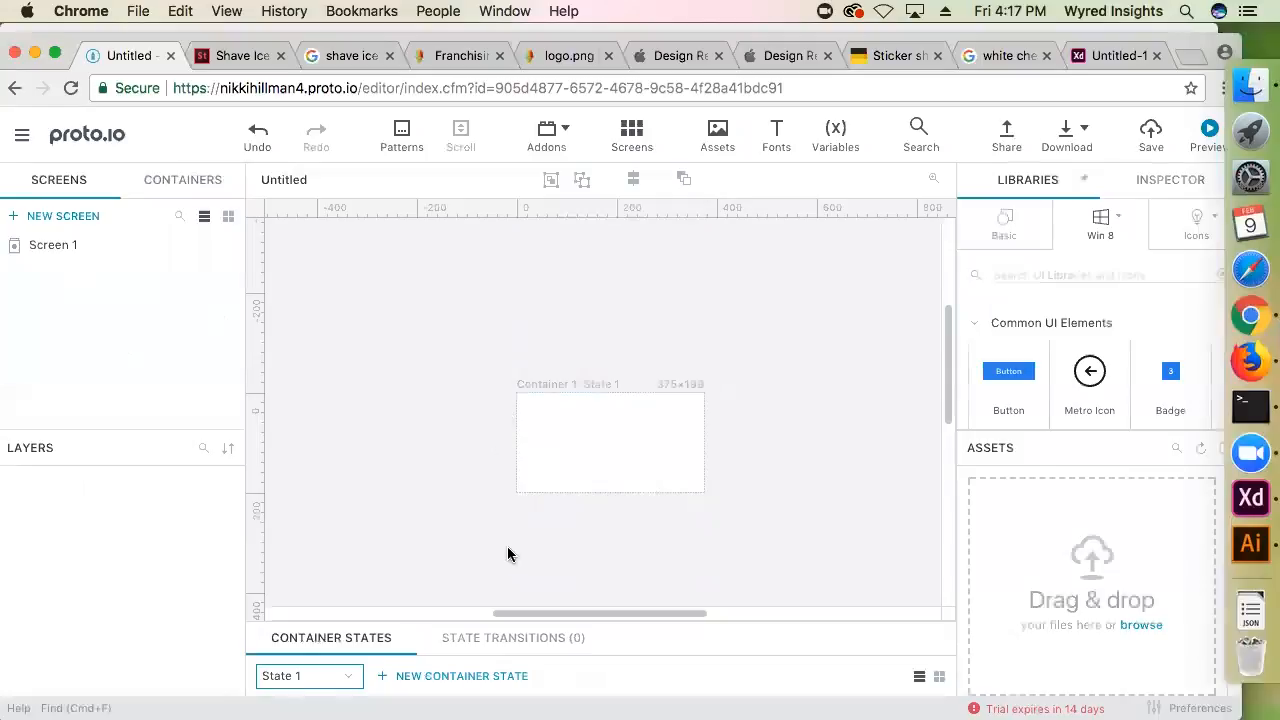
Preview the iOS Home Screen Simulation, Carousel, VR Game Menu and Pull to Refresh interaction patterns, and check the available addons
{"action": "left_click", "coordinate": [402, 131]}
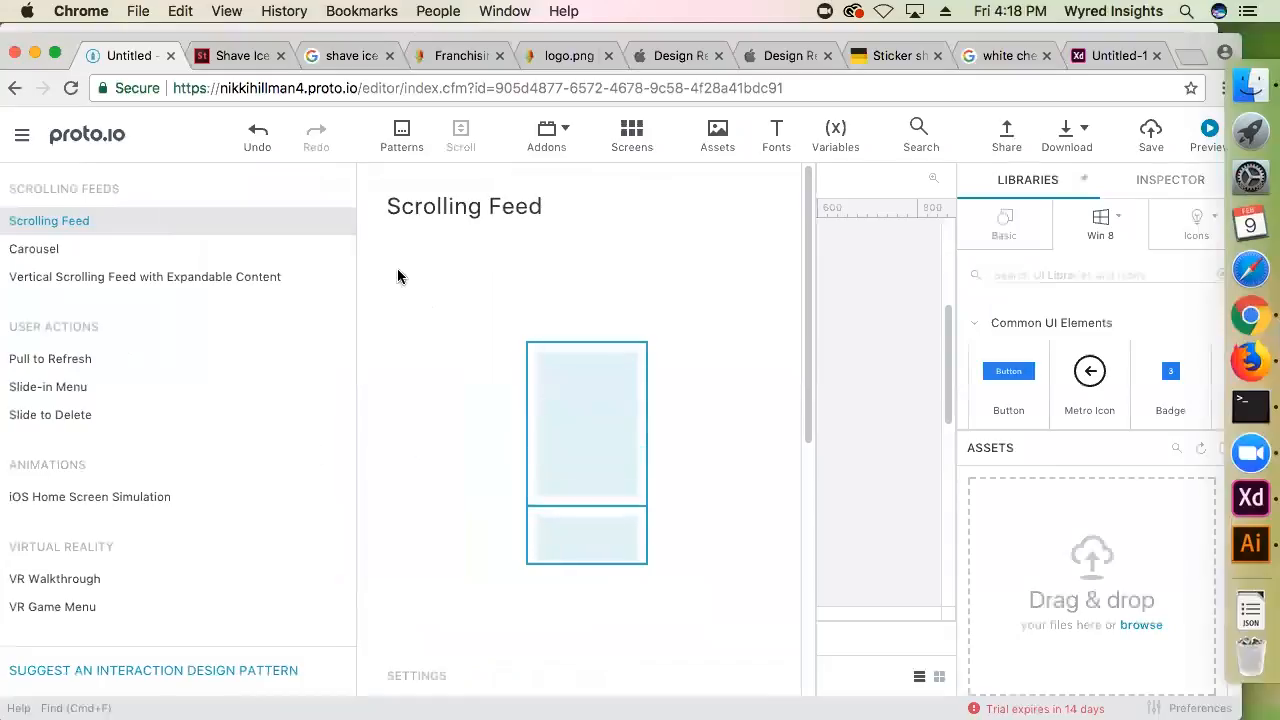
{"action": "left_click", "coordinate": [93, 505]}
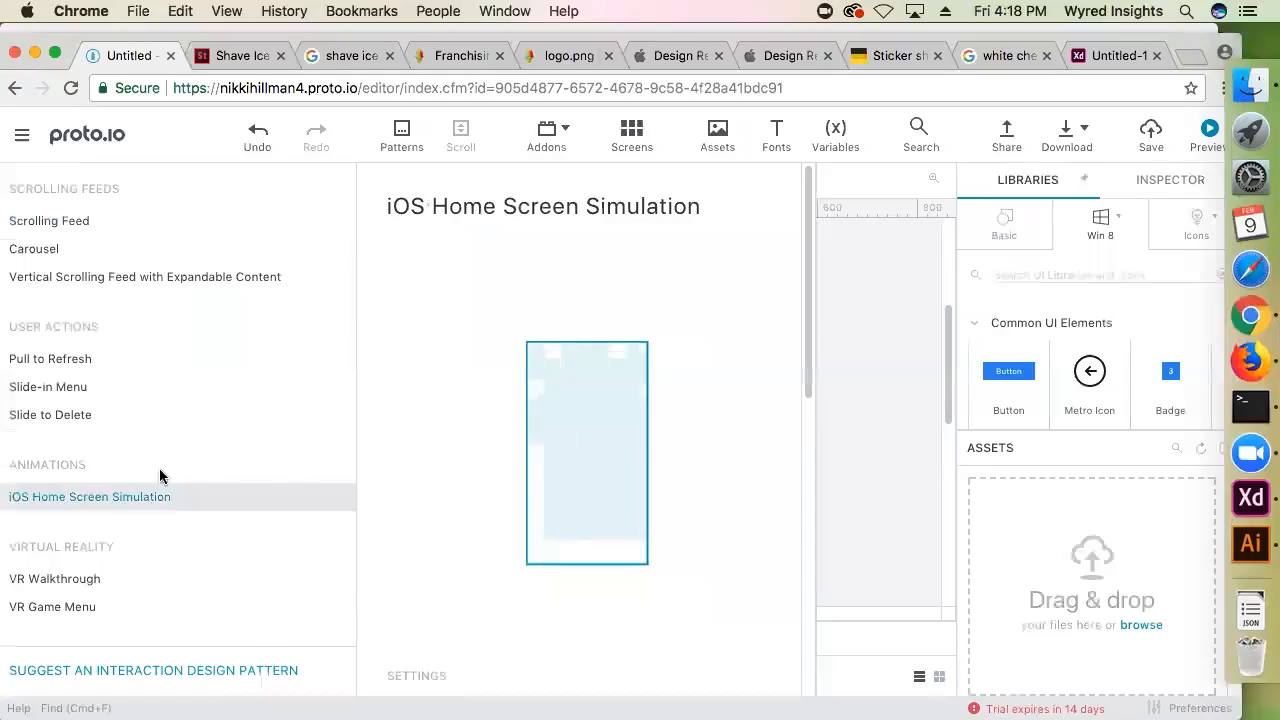
{"action": "left_click", "coordinate": [37, 249]}
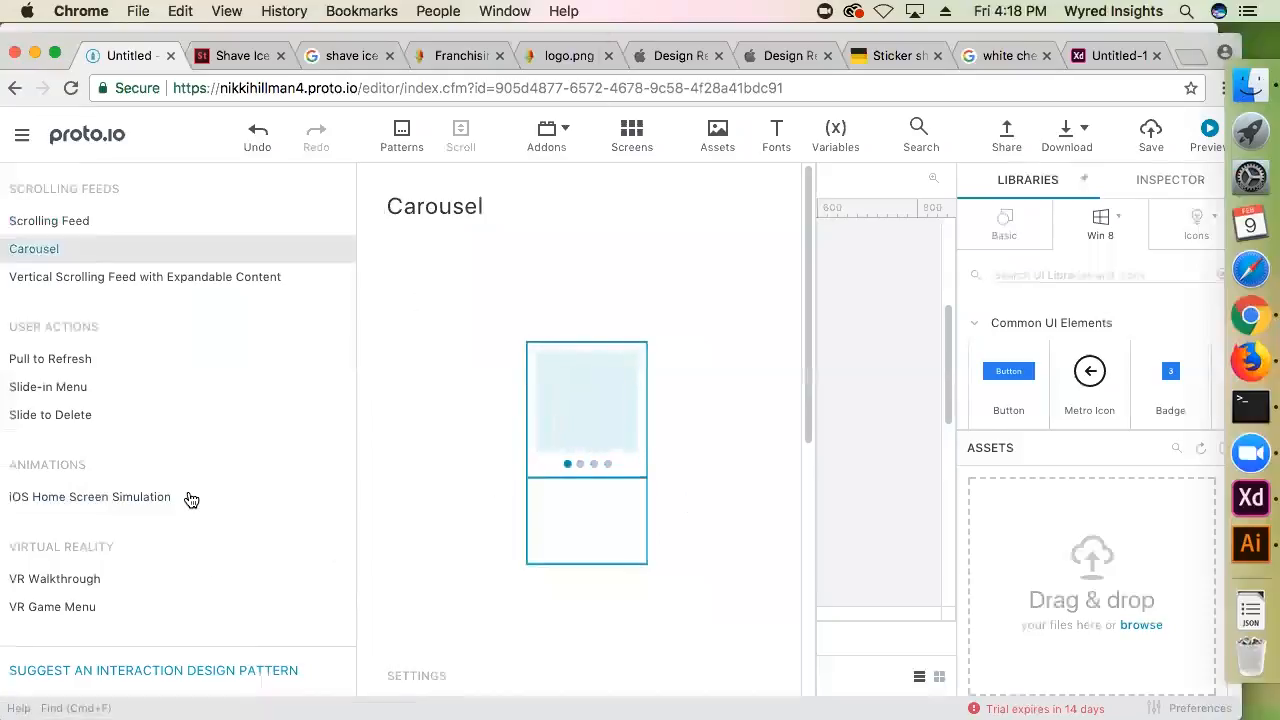
{"action": "left_click", "coordinate": [47, 610]}
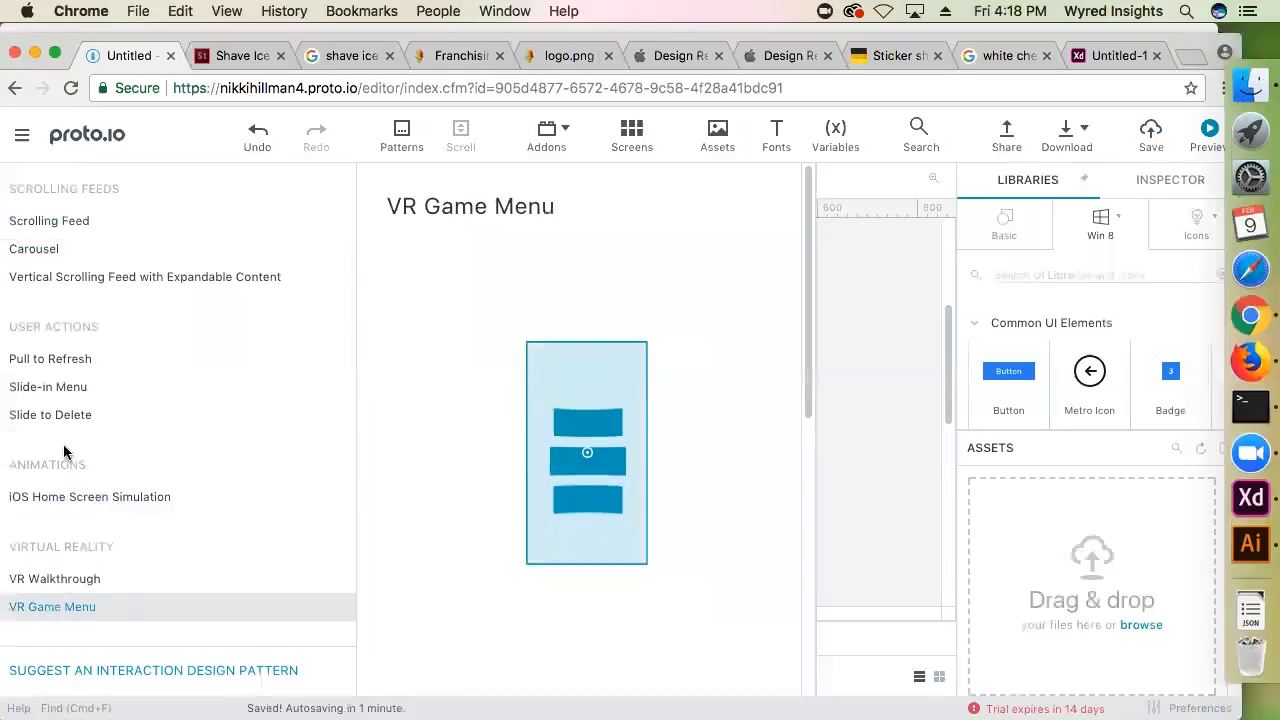
{"action": "left_click", "coordinate": [67, 366]}
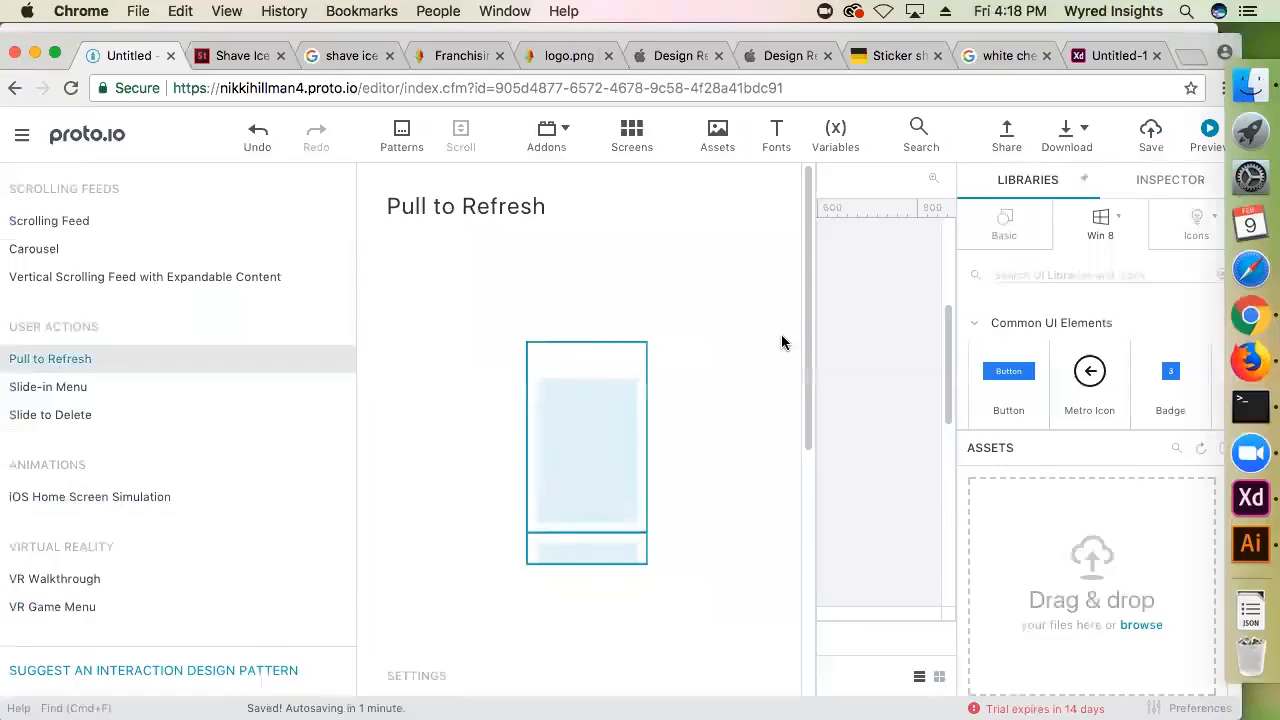
{"action": "left_click", "coordinate": [717, 135]}
{"action": "left_click", "coordinate": [523, 136]}
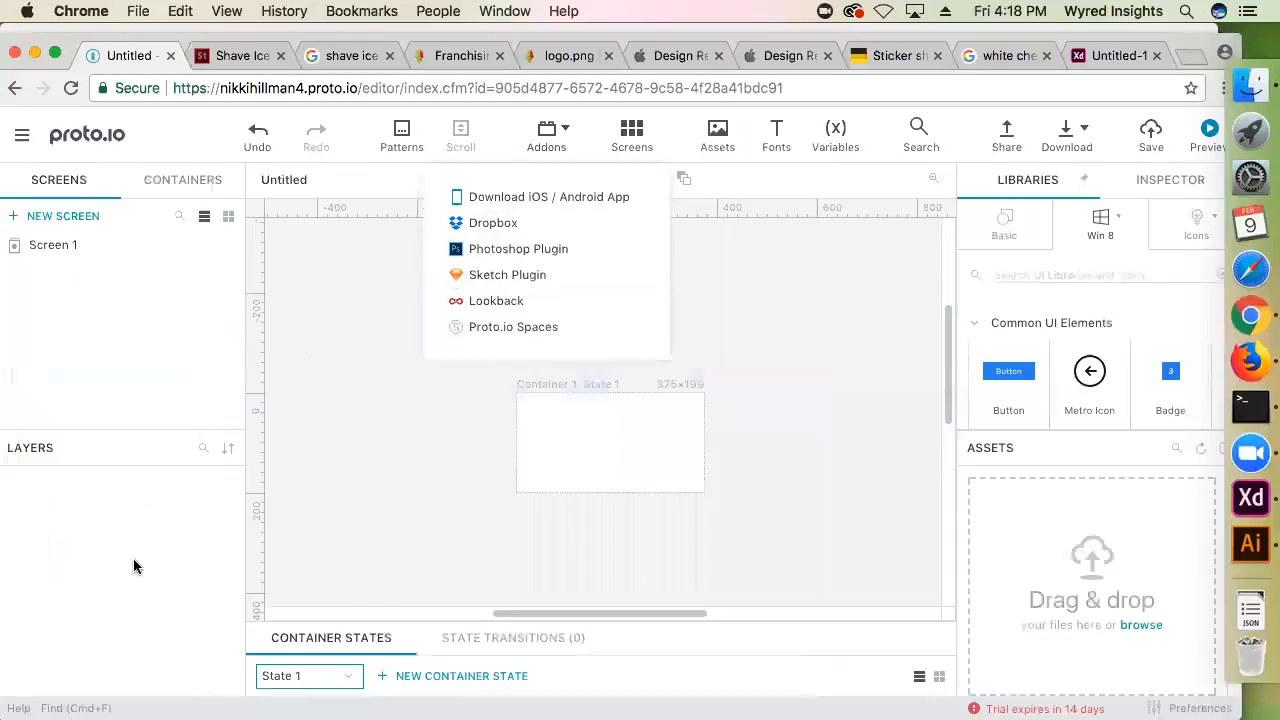
{"action": "left_click", "coordinate": [722, 354]}
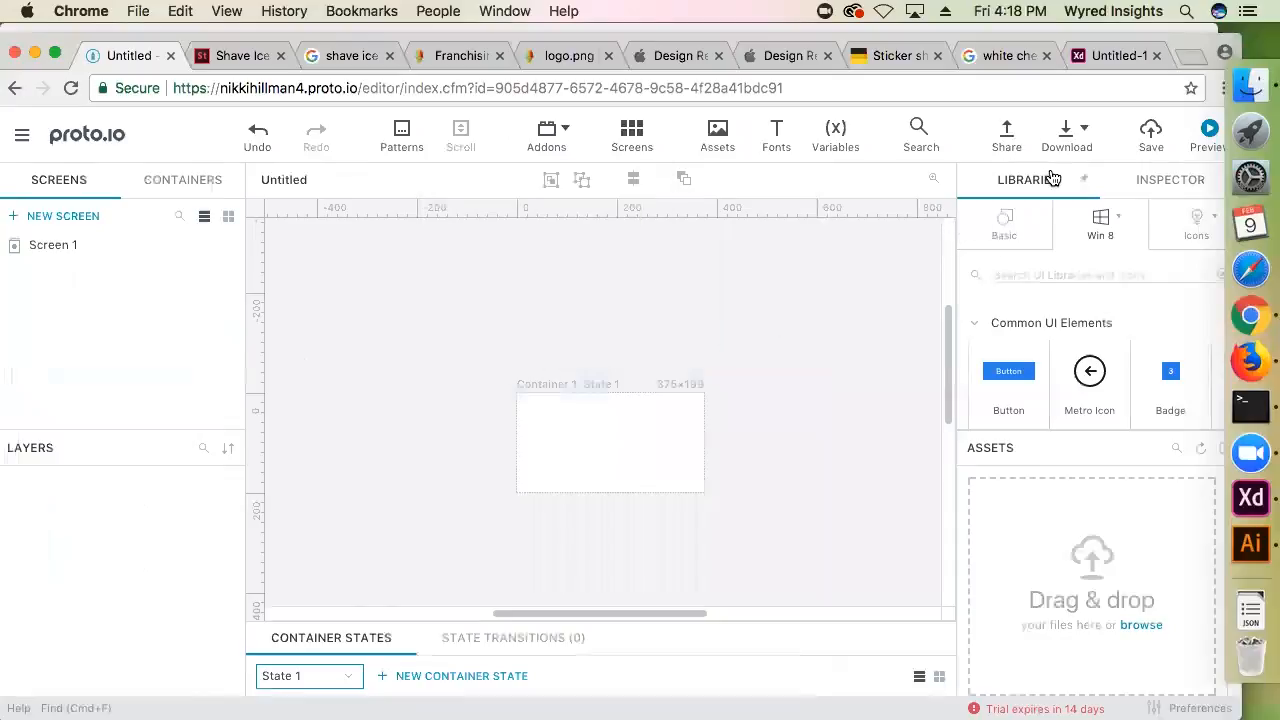
Browse the Basic components and the Popular icons in the Proto.io libraries, comparing briefly with the Adobe XD artboards
{"action": "left_click", "coordinate": [1033, 248]}
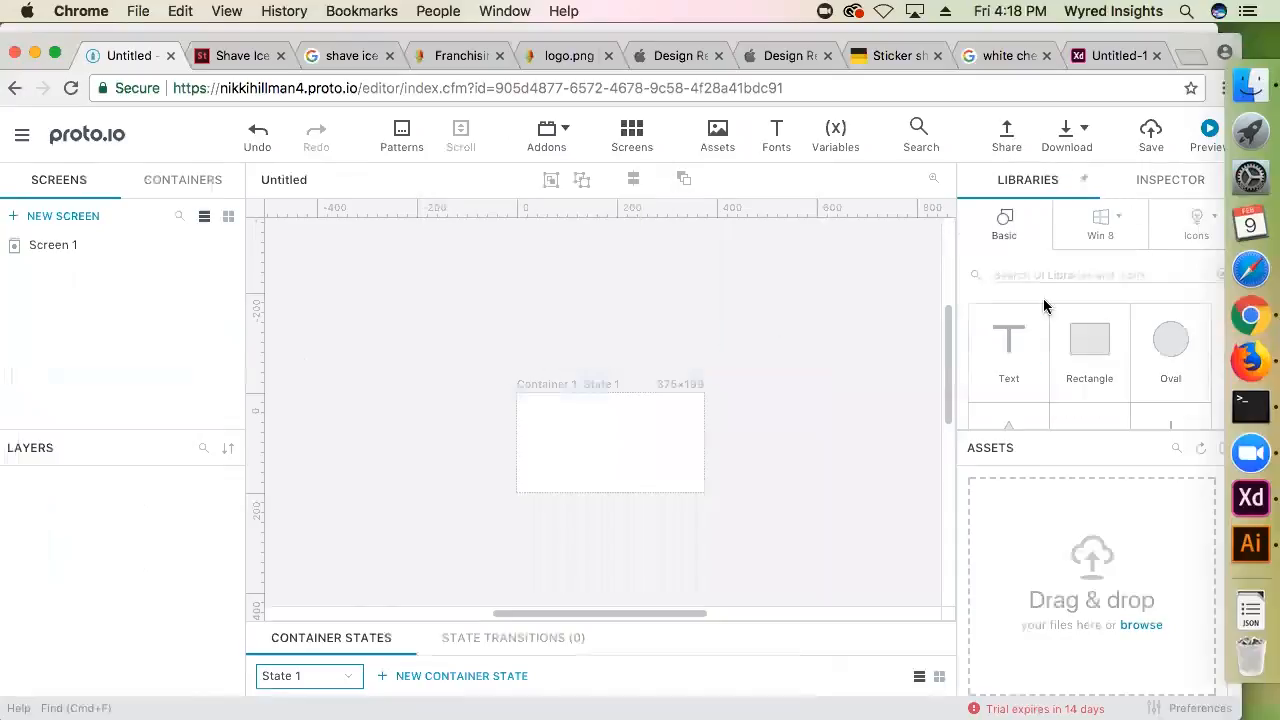
{"action": "left_click", "coordinate": [1197, 226]}
{"action": "scroll", "coordinate": [1100, 410], "scroll_direction": "down", "scroll_amount": 3}
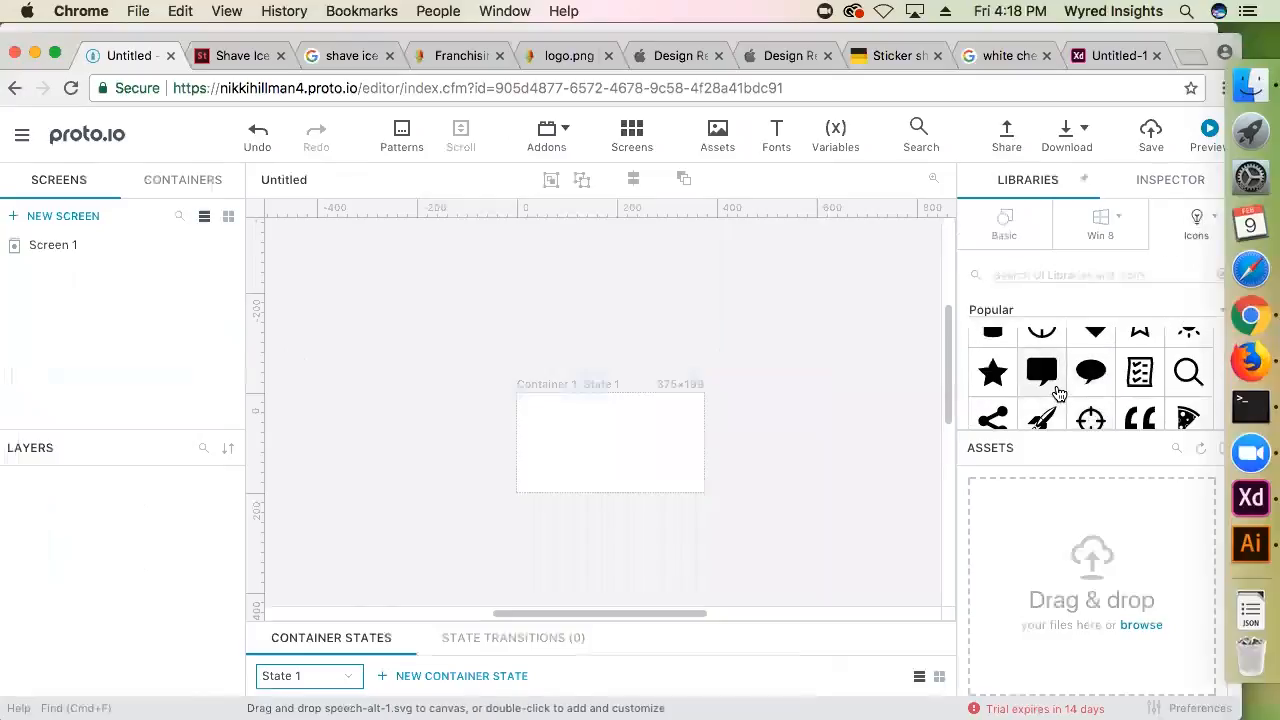
{"action": "scroll", "coordinate": [1130, 385], "scroll_direction": "up", "scroll_amount": 3}
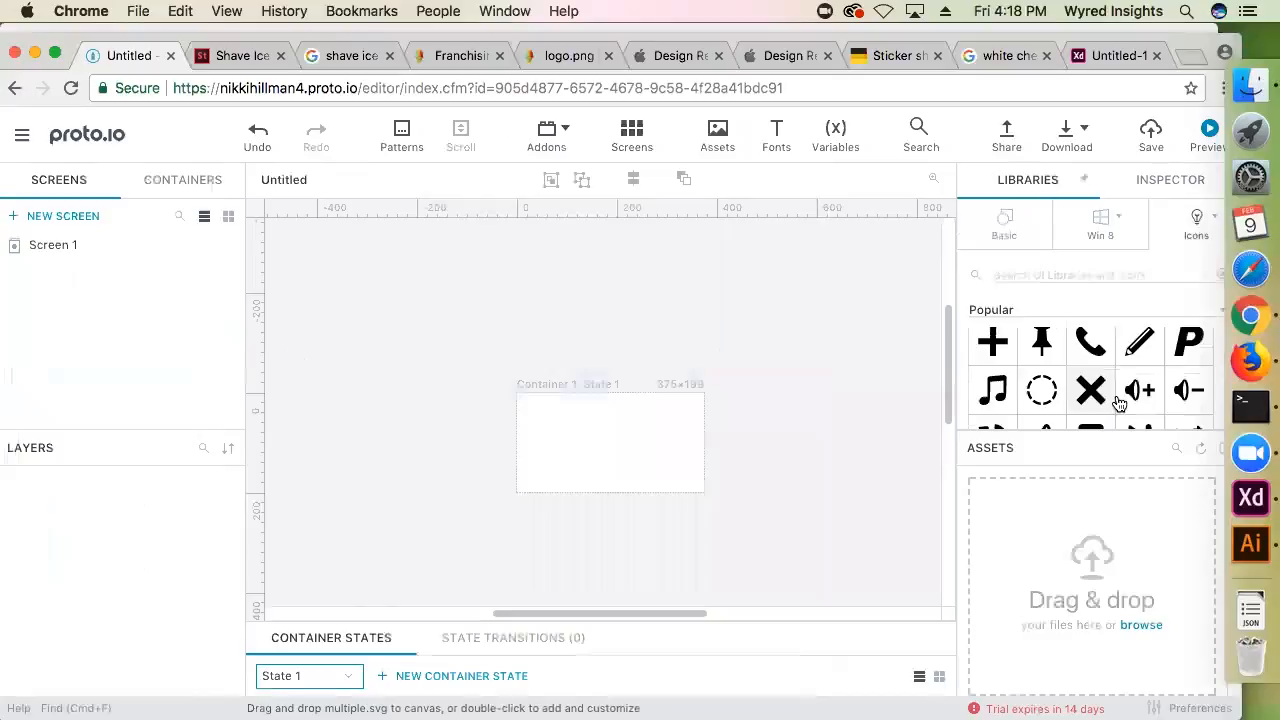
{"action": "left_click", "coordinate": [1210, 505]}
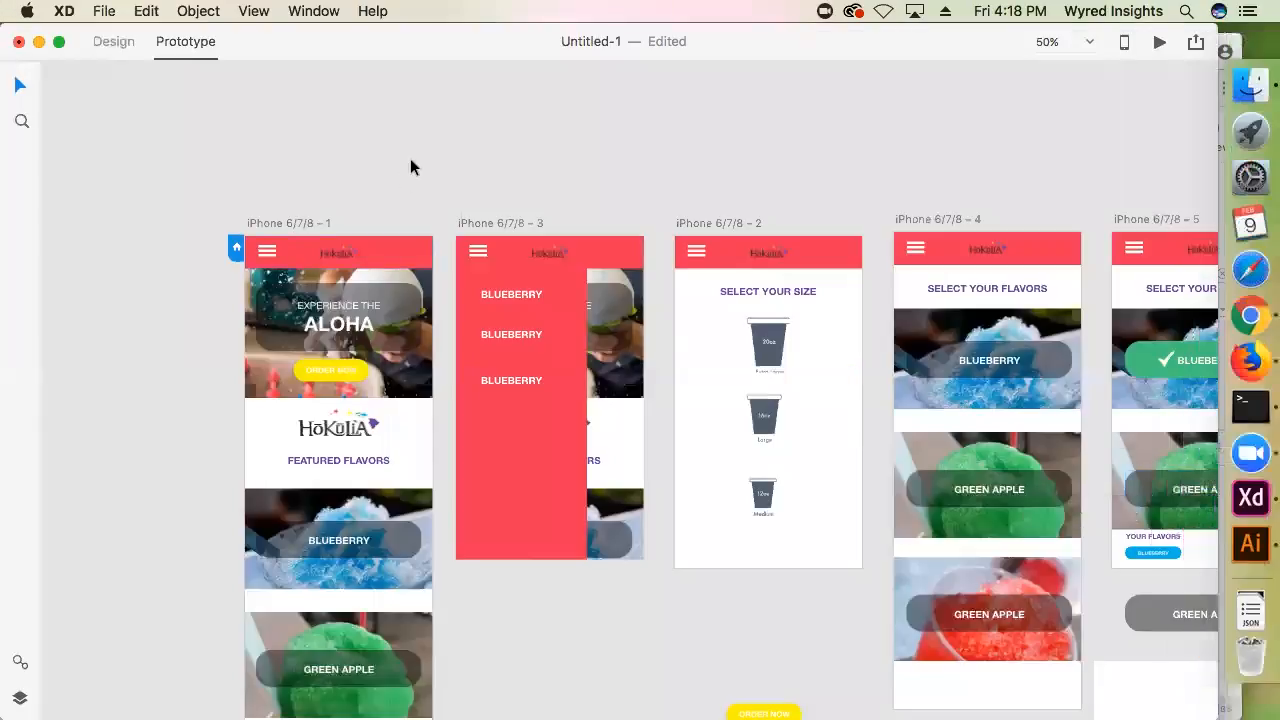
{"action": "left_click", "coordinate": [1242, 316]}
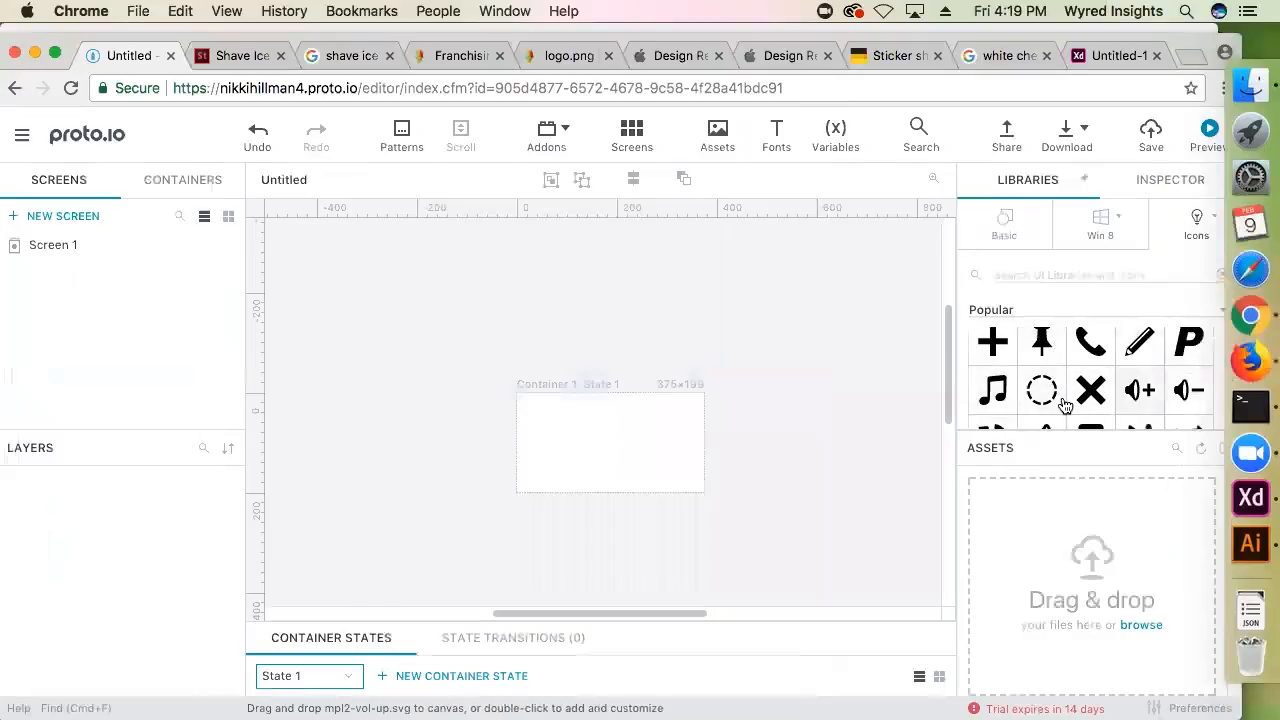
{"action": "scroll", "coordinate": [1040, 410], "scroll_direction": "down", "scroll_amount": 3}
{"action": "scroll", "coordinate": [1037, 412], "scroll_direction": "down", "scroll_amount": 2}
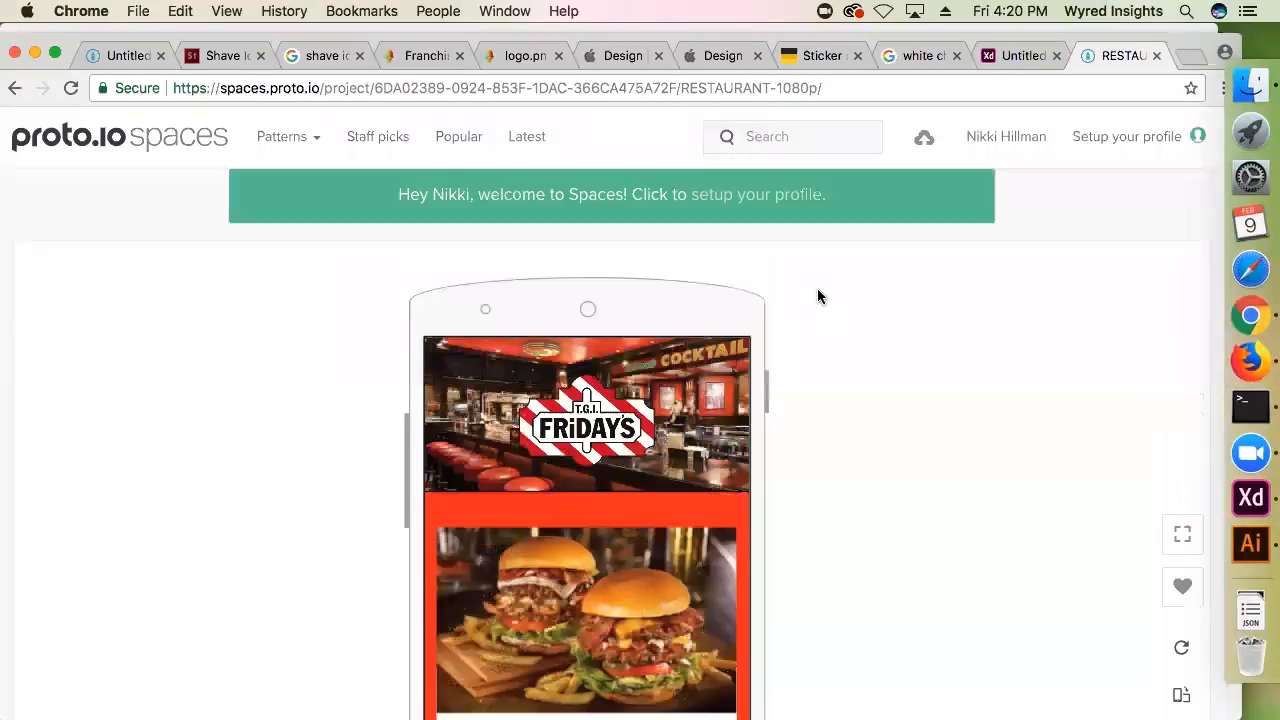
Examine the home screen of the RESTAURANT 1080p prototype on Proto.io Spaces, moving through its burger and dish offers
{"action": "scroll", "coordinate": [570, 330], "scroll_direction": "down", "scroll_amount": 5}
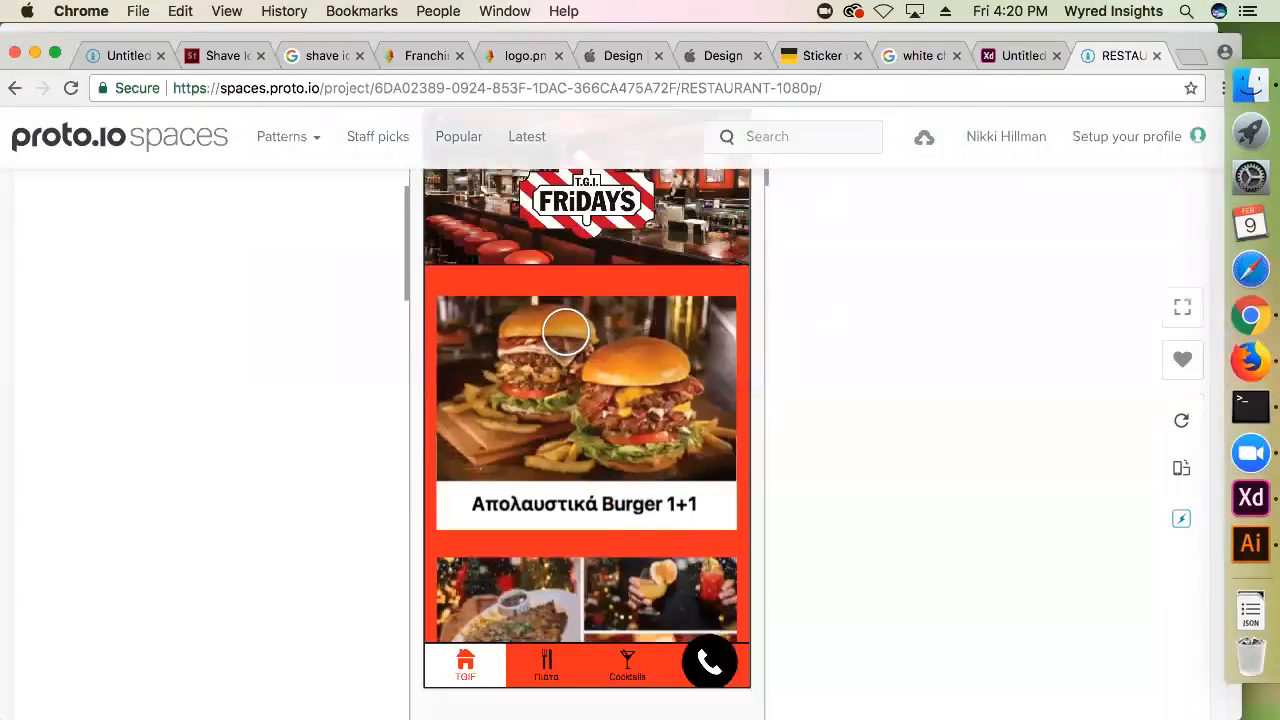
{"action": "scroll", "coordinate": [577, 346], "scroll_direction": "down", "scroll_amount": 3}
{"action": "scroll", "coordinate": [578, 354], "scroll_direction": "up", "scroll_amount": 2}
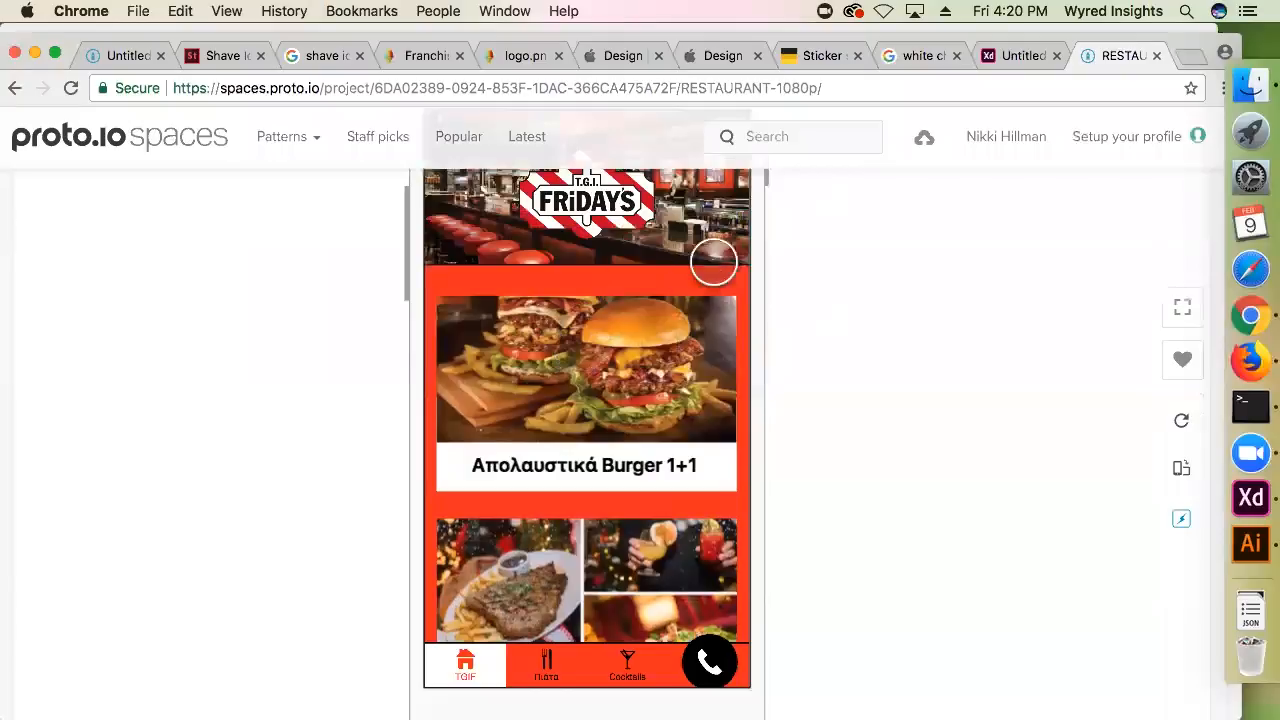
{"action": "scroll", "coordinate": [746, 352], "scroll_direction": "up", "scroll_amount": 2}
{"action": "scroll", "coordinate": [586, 410], "scroll_direction": "down", "scroll_amount": 3}
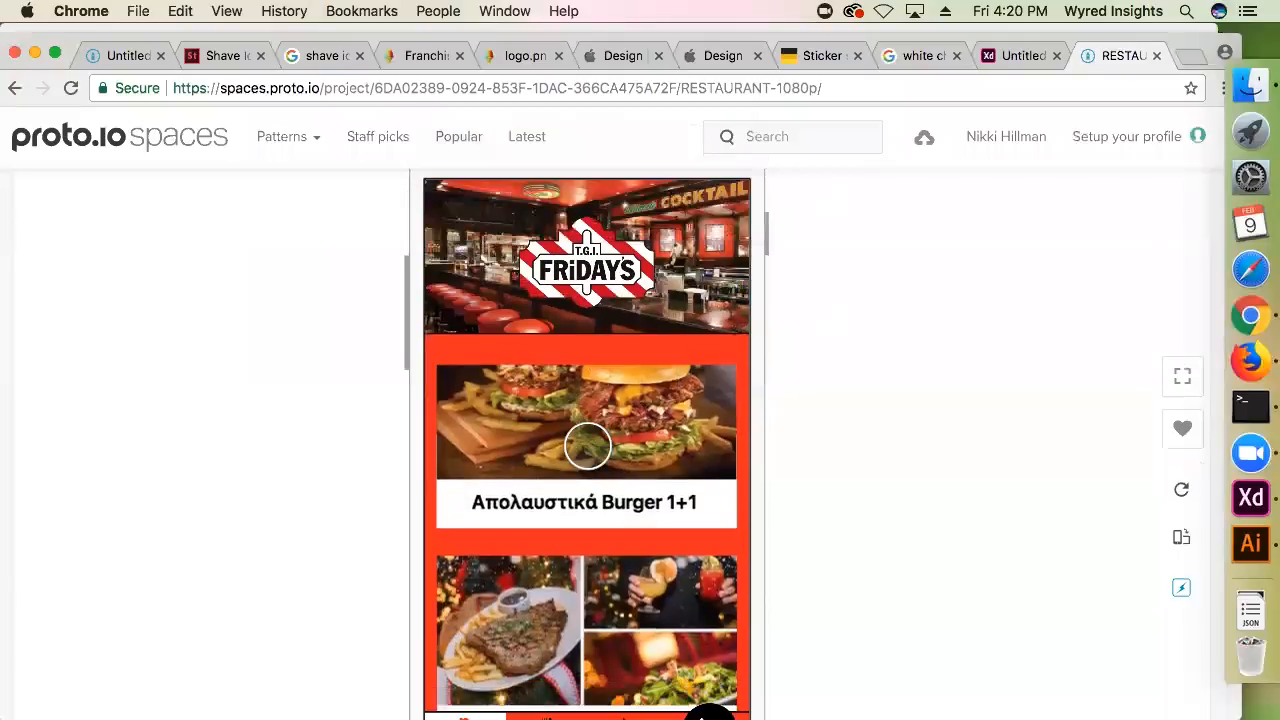
{"action": "scroll", "coordinate": [590, 440], "scroll_direction": "down", "scroll_amount": 2}
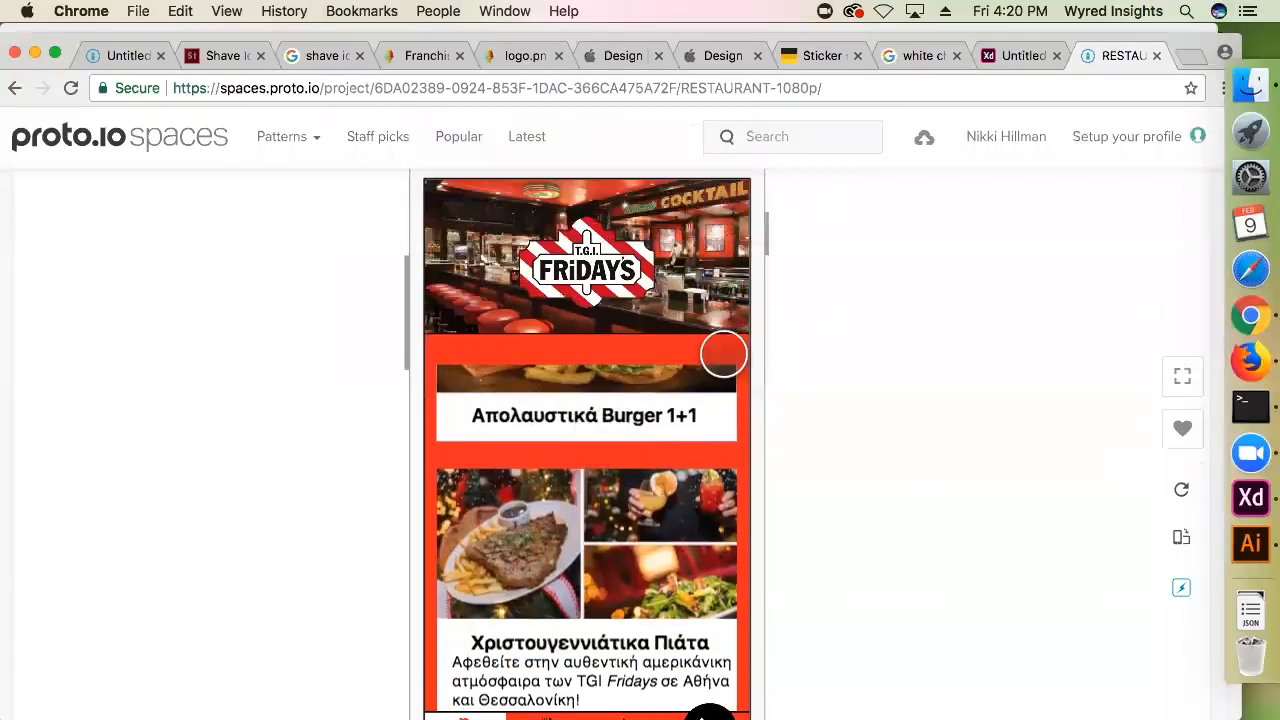
{"action": "scroll", "coordinate": [723, 370], "scroll_direction": "down", "scroll_amount": 2}
{"action": "scroll", "coordinate": [245, 466], "scroll_direction": "down", "scroll_amount": 3}
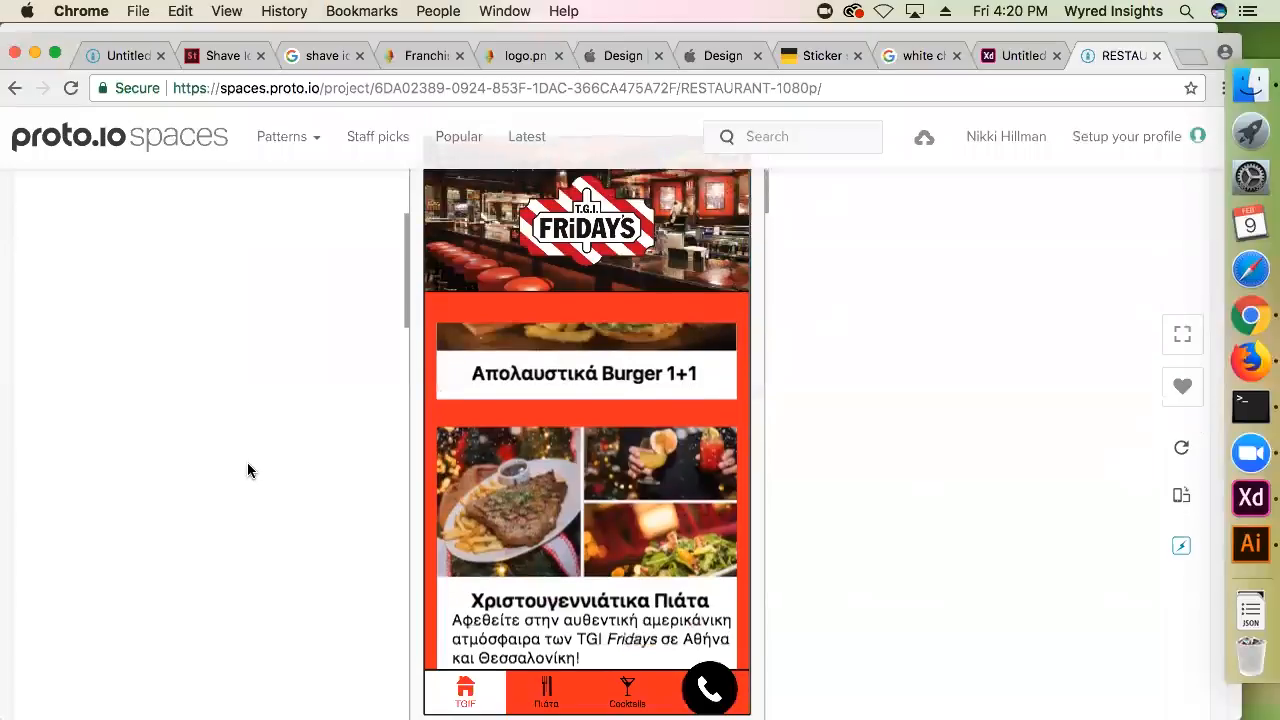
{"action": "scroll", "coordinate": [291, 479], "scroll_direction": "down", "scroll_amount": 2}
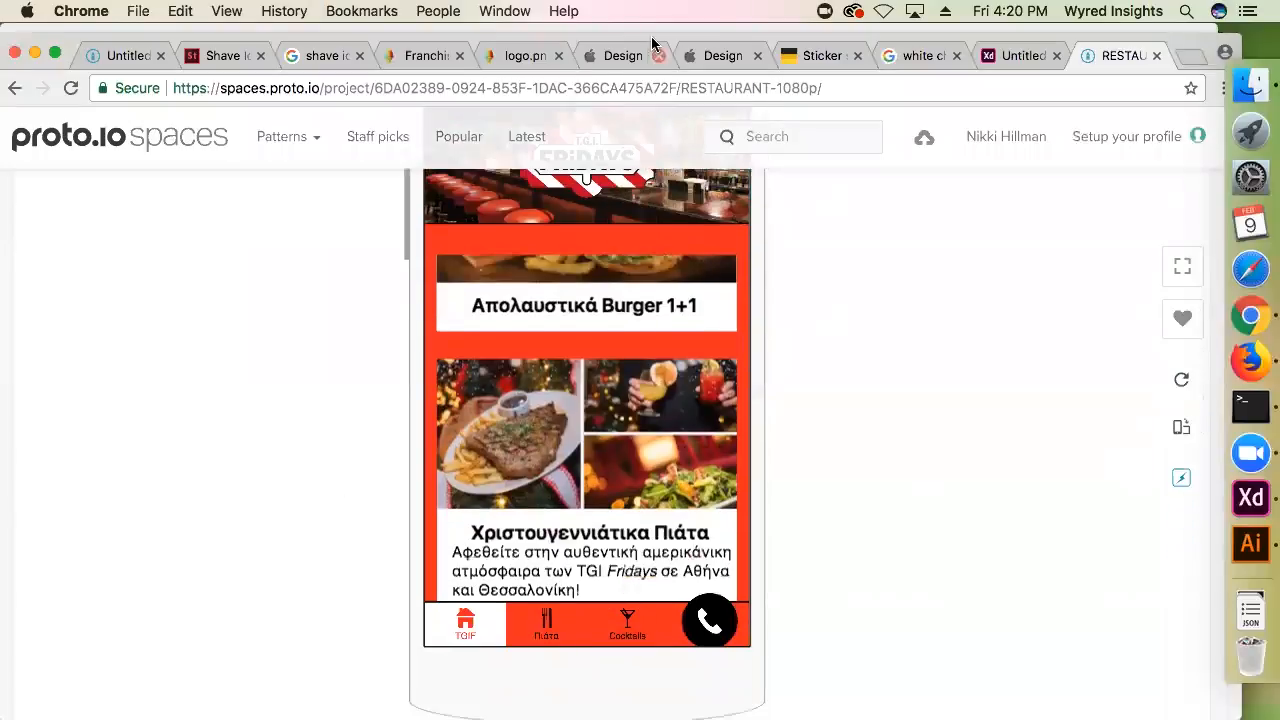
{"action": "scroll", "coordinate": [609, 360], "scroll_direction": "up", "scroll_amount": 2}
{"action": "left_click", "coordinate": [582, 326]}
{"action": "scroll", "coordinate": [577, 346], "scroll_direction": "up", "scroll_amount": 3}
{"action": "left_click", "coordinate": [511, 544]}
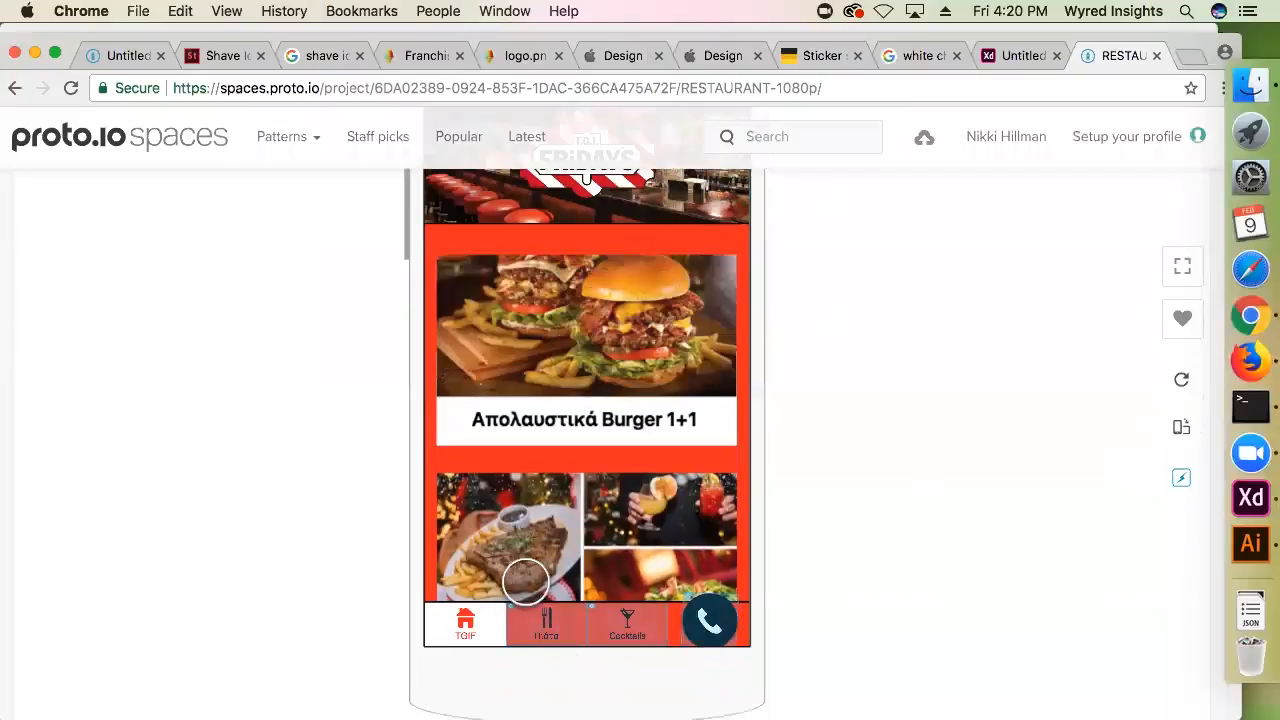
Open the Πιάτα section of the restaurant prototype, look through its food categories and enter Μερίδες
{"action": "left_click", "coordinate": [546, 622]}
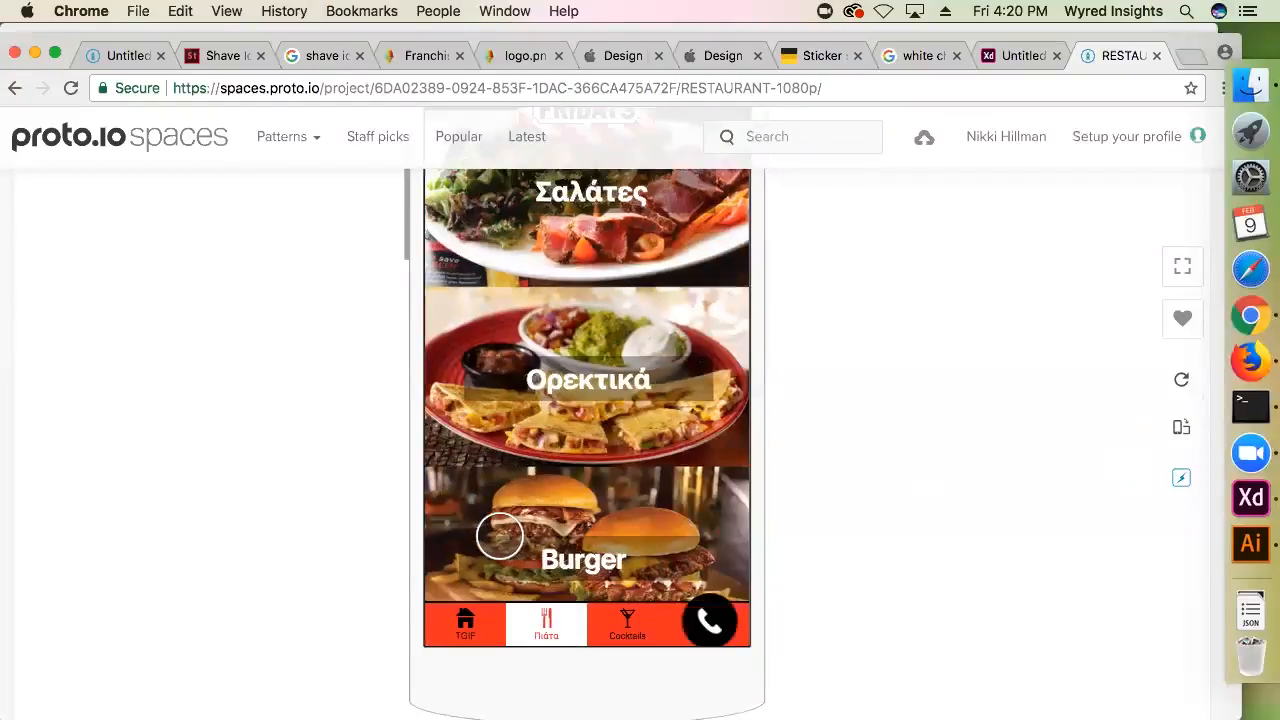
{"action": "scroll", "coordinate": [556, 430], "scroll_direction": "down", "scroll_amount": 4}
{"action": "scroll", "coordinate": [567, 440], "scroll_direction": "up", "scroll_amount": 3}
{"action": "scroll", "coordinate": [571, 418], "scroll_direction": "up", "scroll_amount": 1}
{"action": "scroll", "coordinate": [578, 380], "scroll_direction": "down", "scroll_amount": 4}
{"action": "left_click", "coordinate": [583, 352]}
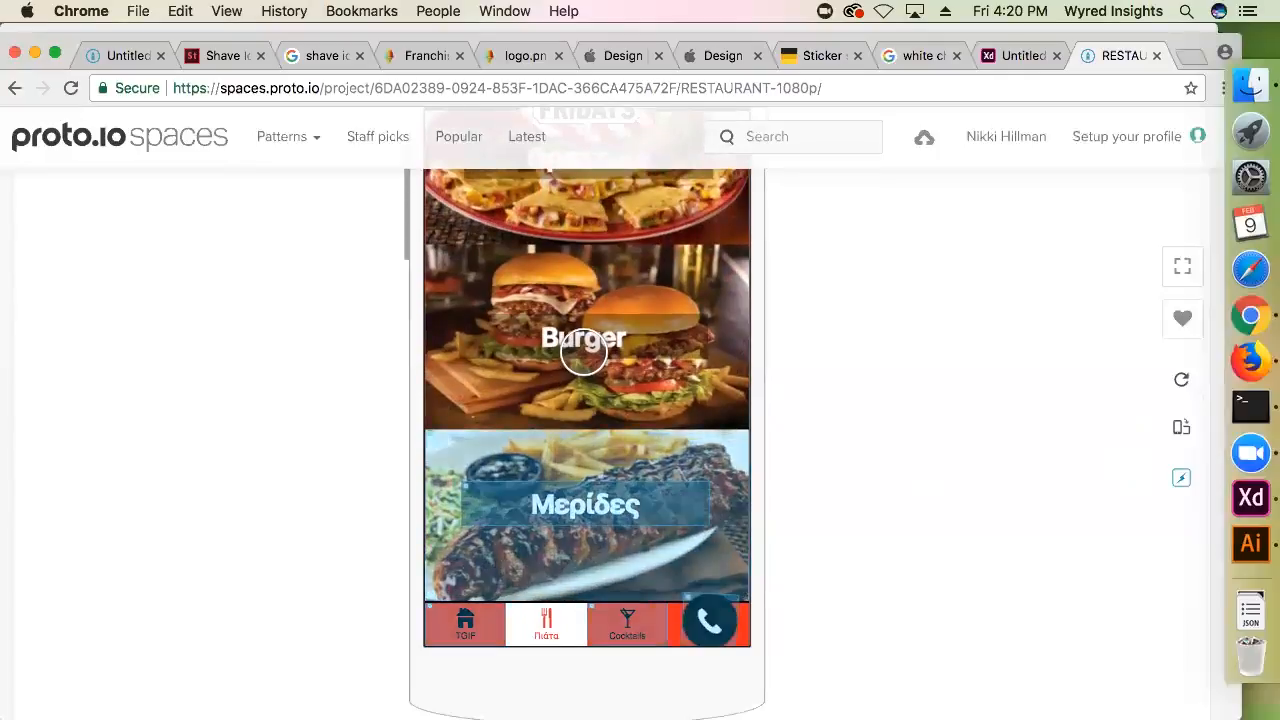
{"action": "left_click", "coordinate": [570, 525]}
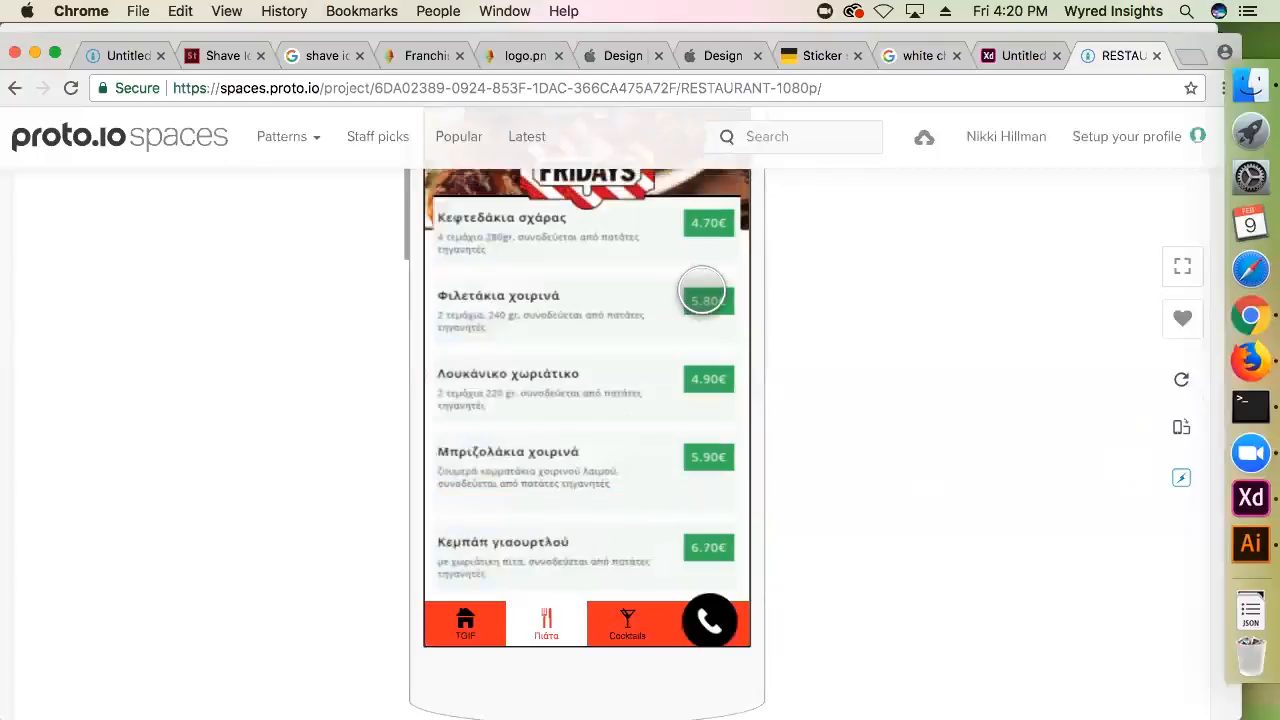
Inspect the priced dish list in the Μερίδες category and open the restaurant's contact screen
{"action": "left_click", "coordinate": [705, 222]}
{"action": "scroll", "coordinate": [678, 408], "scroll_direction": "down", "scroll_amount": 10}
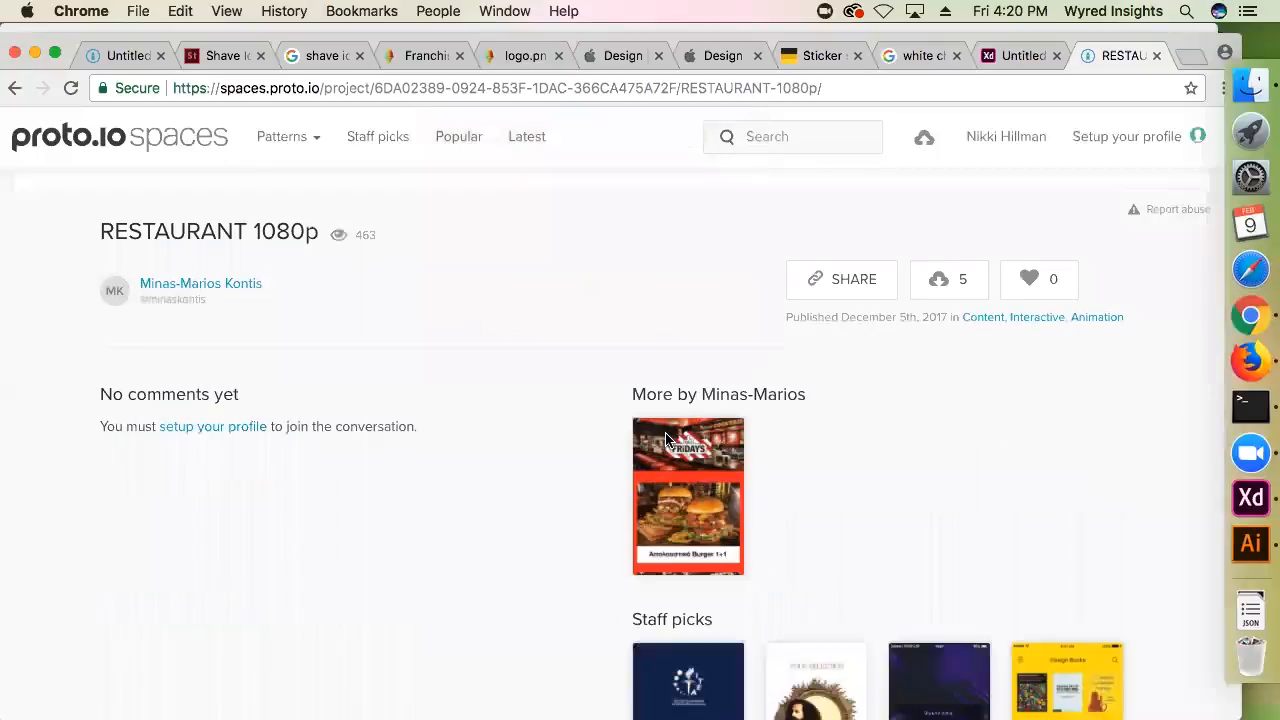
{"action": "scroll", "coordinate": [669, 437], "scroll_direction": "up", "scroll_amount": 8}
{"action": "left_click", "coordinate": [635, 372]}
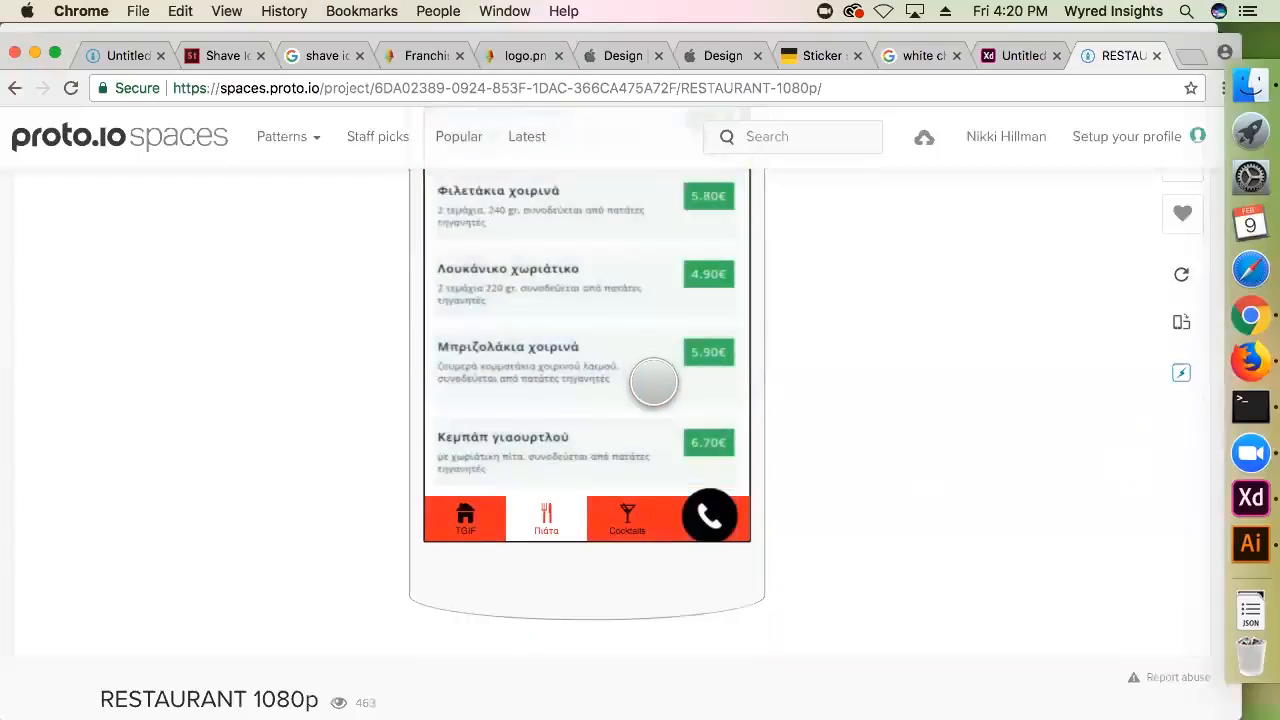
{"action": "scroll", "coordinate": [640, 455], "scroll_direction": "up", "scroll_amount": 1}
{"action": "left_click", "coordinate": [640, 455]}
{"action": "scroll", "coordinate": [640, 455], "scroll_direction": "up", "scroll_amount": 3}
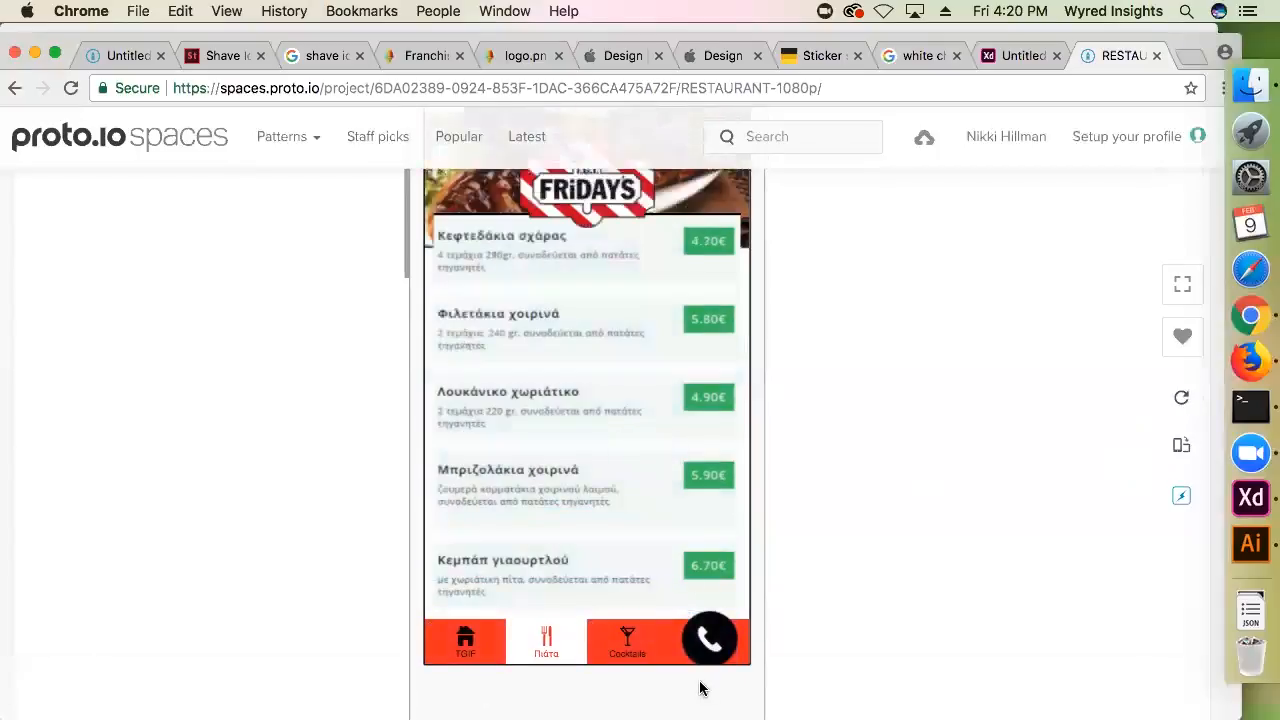
{"action": "left_click", "coordinate": [705, 640]}
{"action": "scroll", "coordinate": [617, 486], "scroll_direction": "up", "scroll_amount": 7}
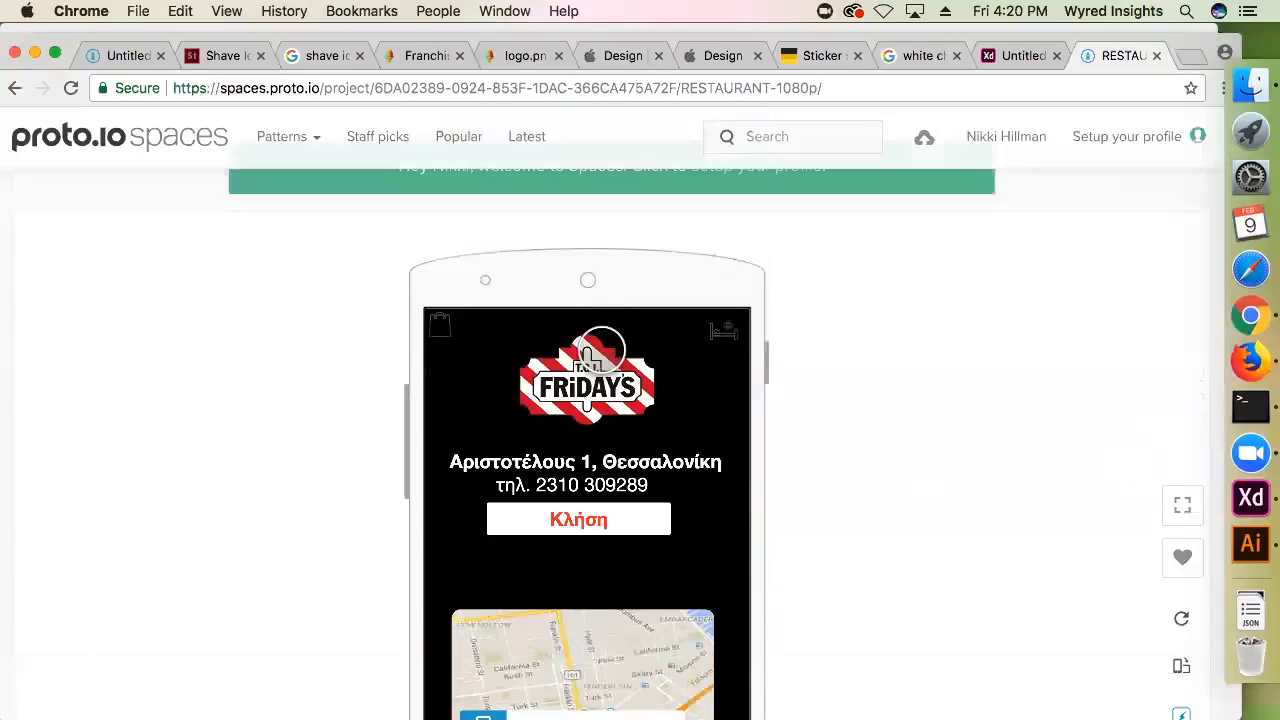
Open the hotel screen of the restaurant prototype and look over its video header and Santa Maria description
{"action": "left_click", "coordinate": [731, 332]}
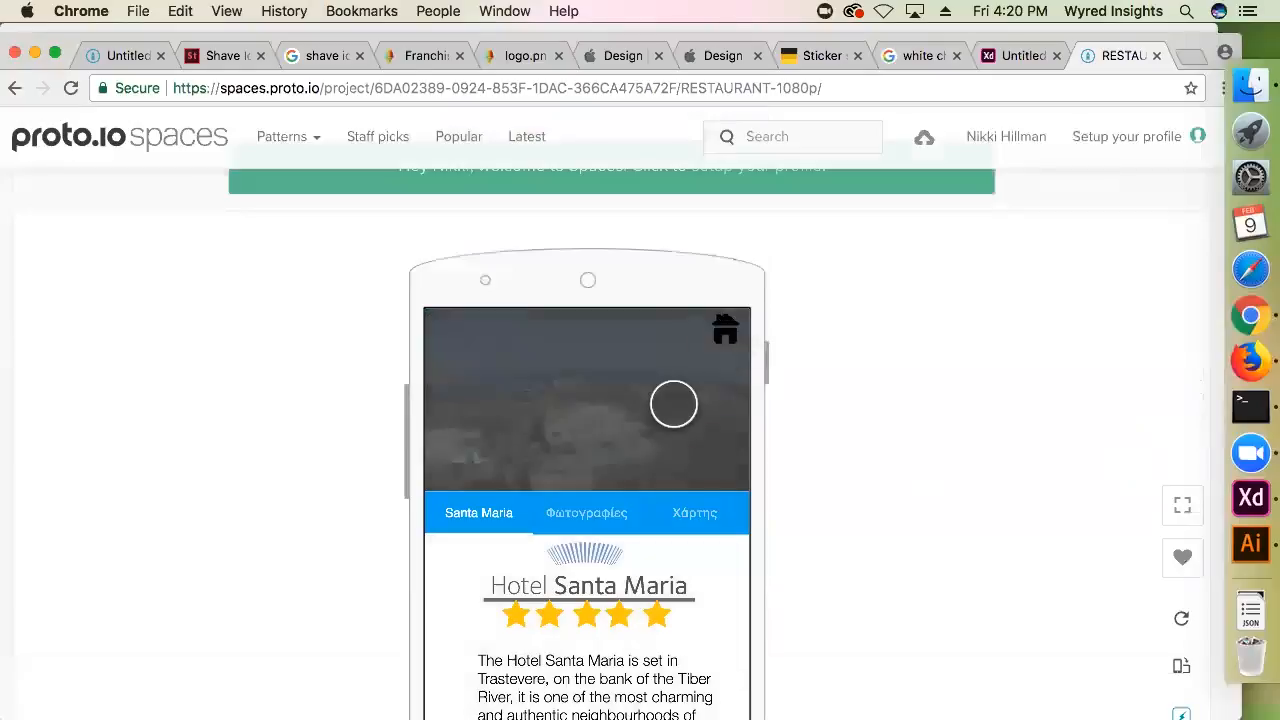
{"action": "scroll", "coordinate": [674, 402], "scroll_direction": "down", "scroll_amount": 10}
{"action": "scroll", "coordinate": [611, 471], "scroll_direction": "up", "scroll_amount": 10}
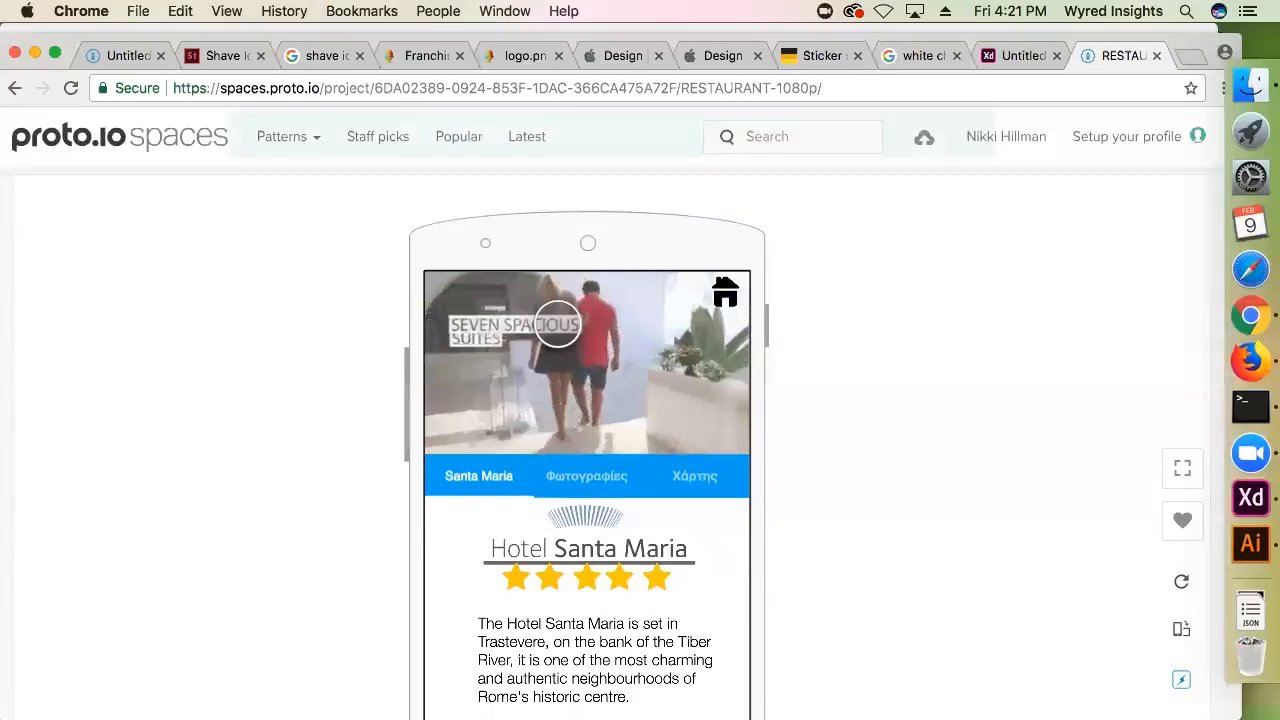
Glance at the Hokulia artboards in Adobe XD, return to Chrome and view the RESTAURANT 1080p project details below the phone preview
{"action": "left_click", "coordinate": [1265, 514]}
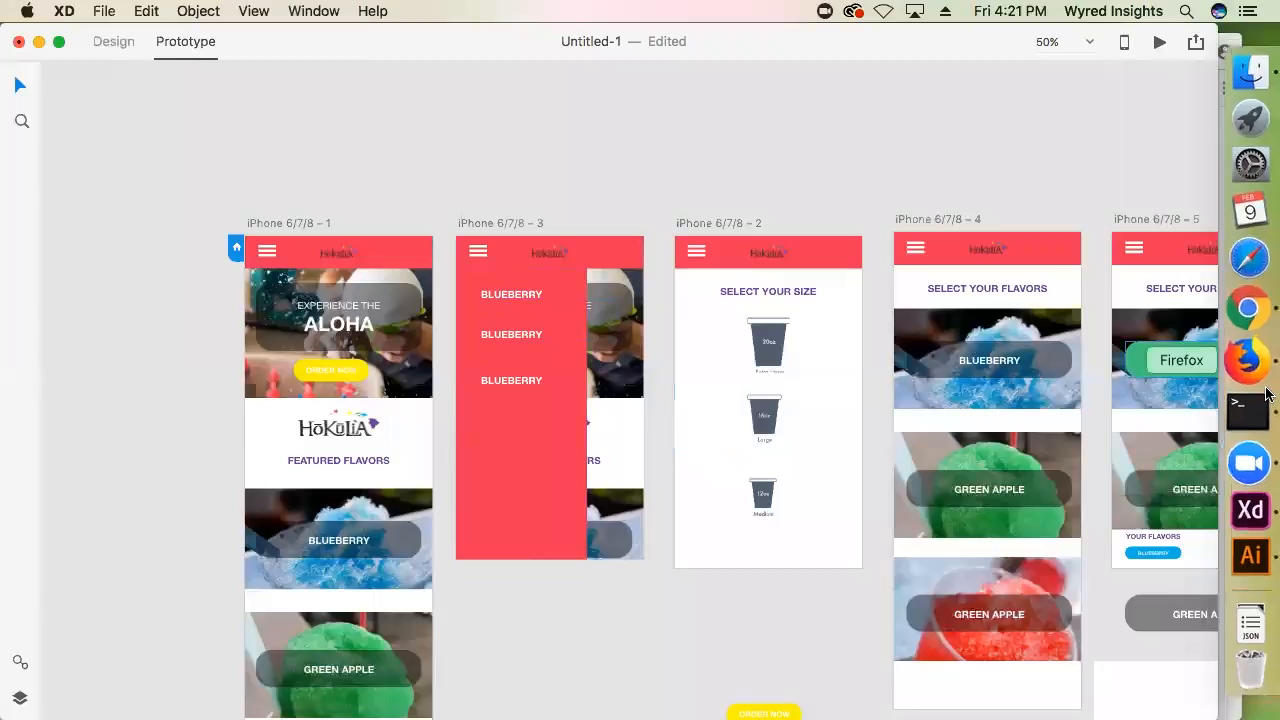
{"action": "left_click", "coordinate": [1232, 302]}
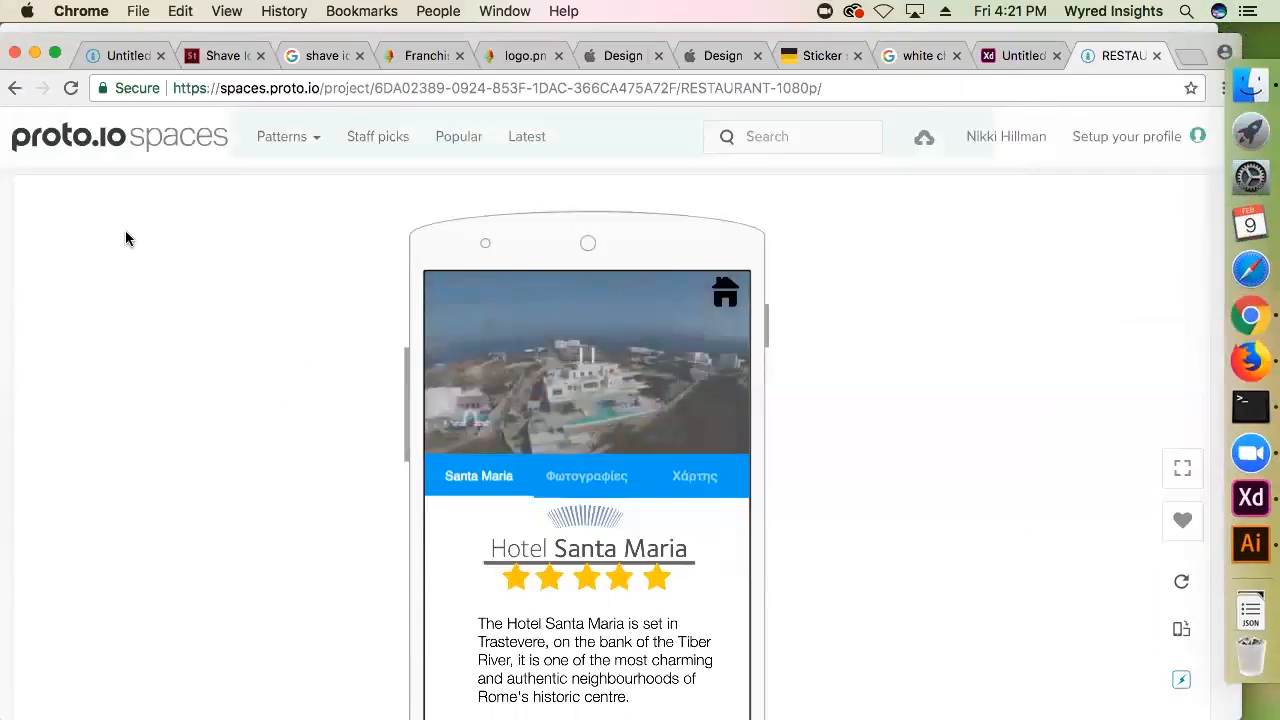
{"action": "scroll", "coordinate": [388, 380], "scroll_direction": "down", "scroll_amount": 5}
{"action": "scroll", "coordinate": [390, 366], "scroll_direction": "down", "scroll_amount": 10}
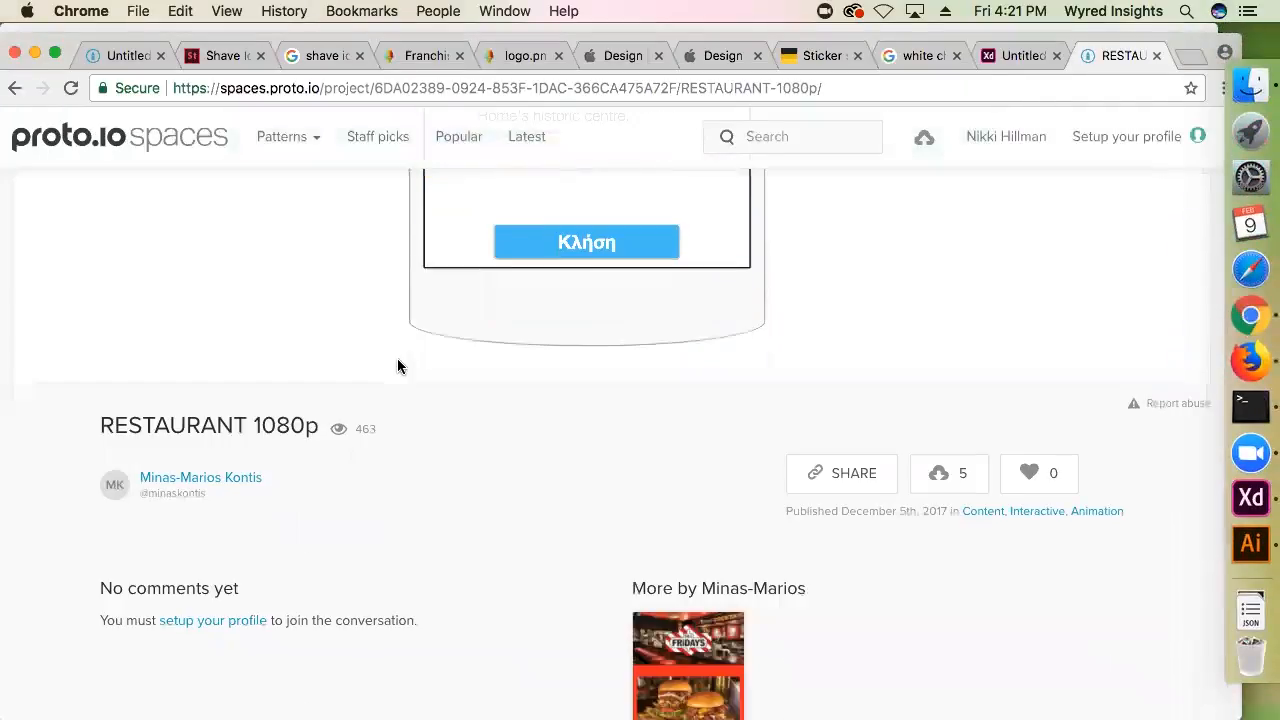
{"action": "scroll", "coordinate": [400, 362], "scroll_direction": "up", "scroll_amount": 15}
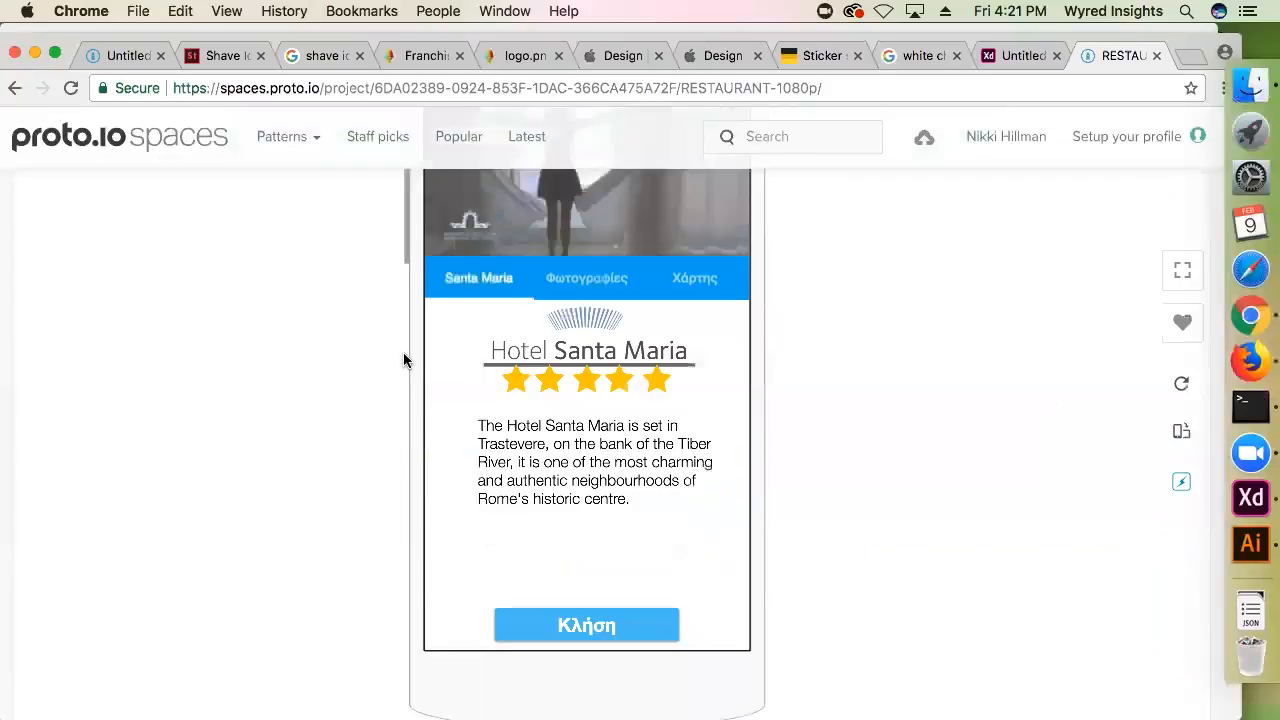